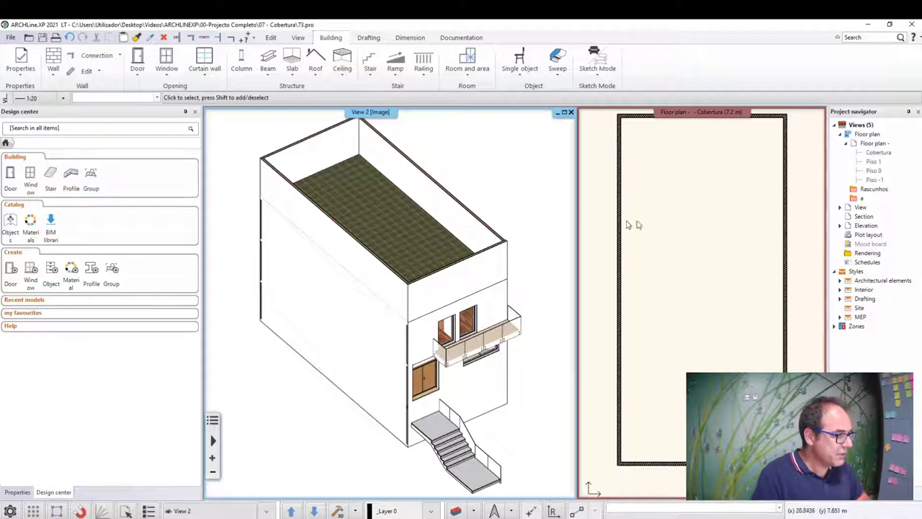
Step: Lower the right long Cobertura parapet wall from 2.65 m to 1.2 m
left_click(475, 228)
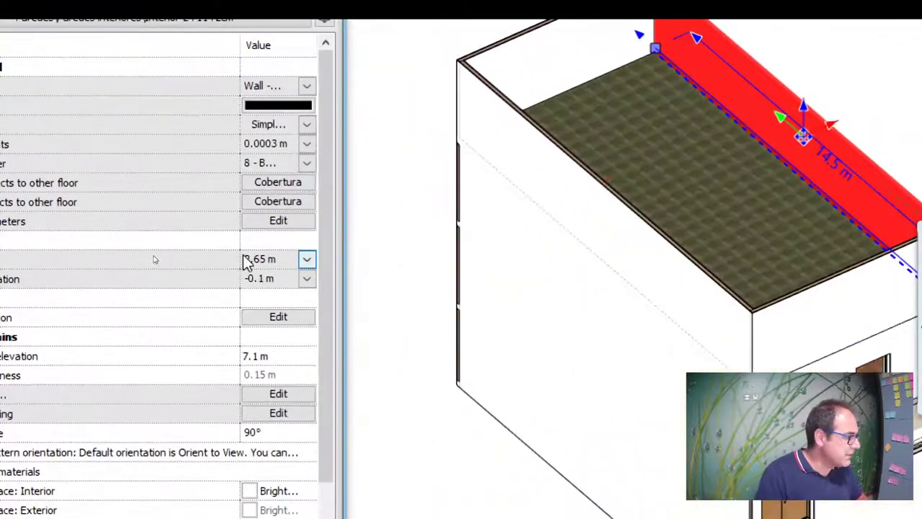
left_click(162, 257)
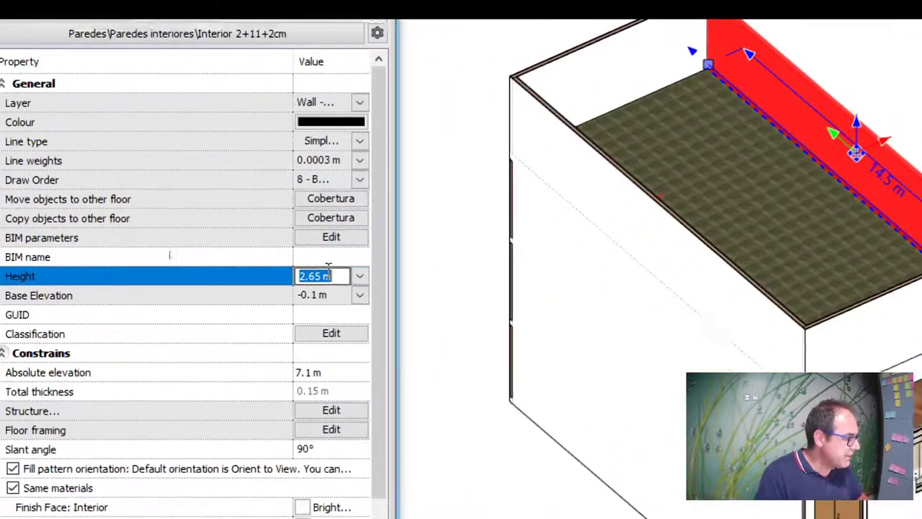
type("1.2")
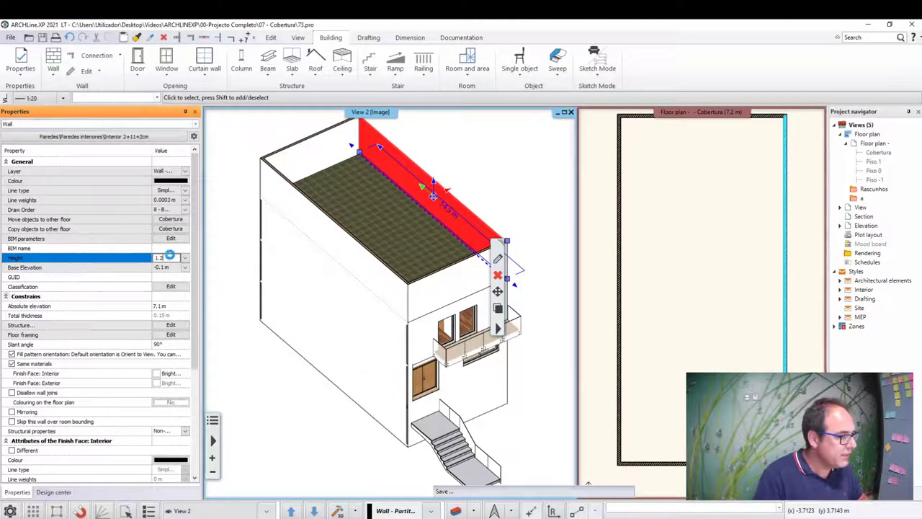
key("Return")
left_click(509, 165)
scroll(498, 253, "down", 2)
scroll(498, 253, "up", 1)
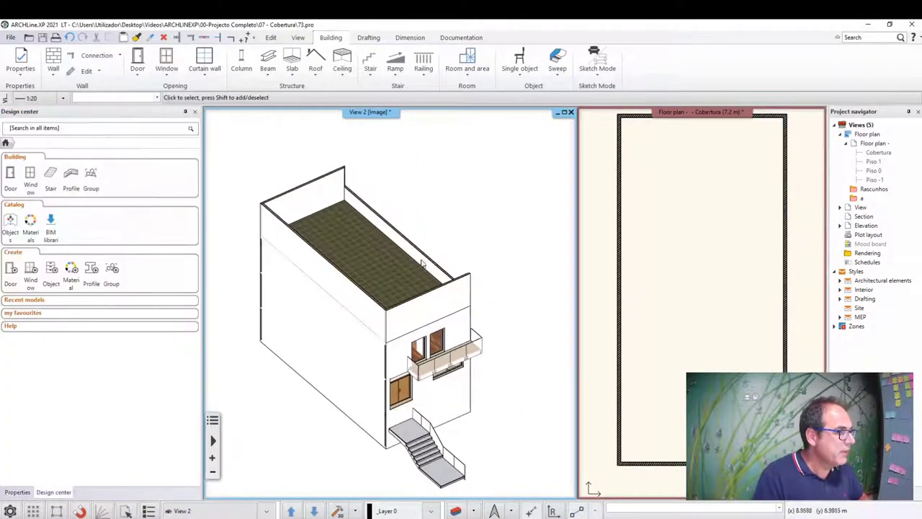
scroll(498, 252, "up", 1)
scroll(479, 250, "up", 1)
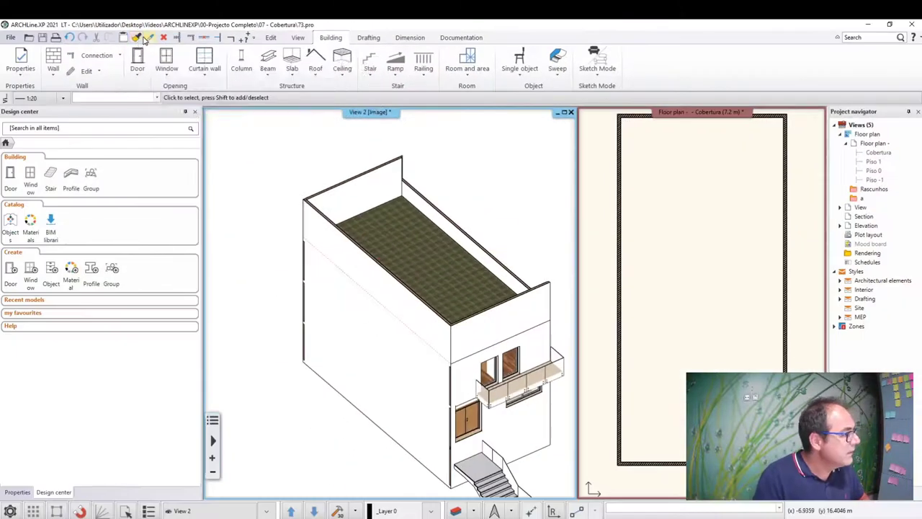
Step: Pick up the lowered parapet's settings for a new wall, then cancel drawing it
left_click(107, 59)
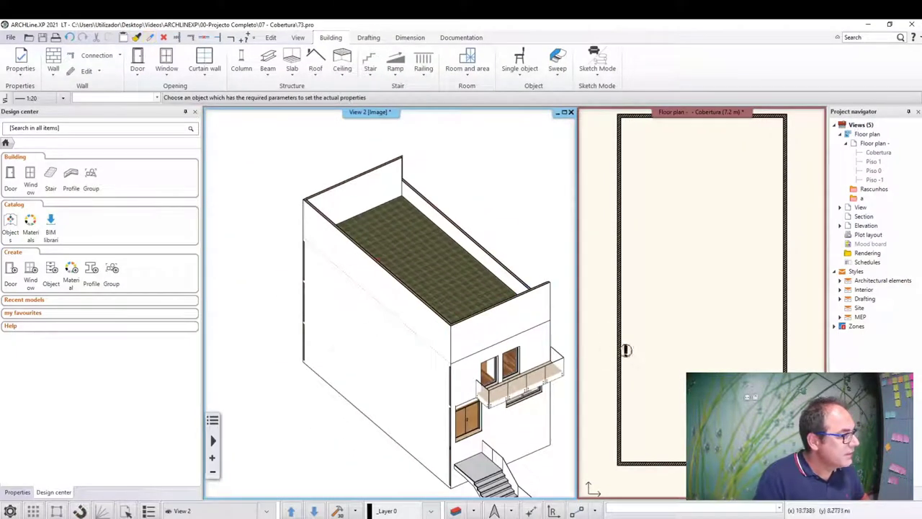
left_click(487, 251)
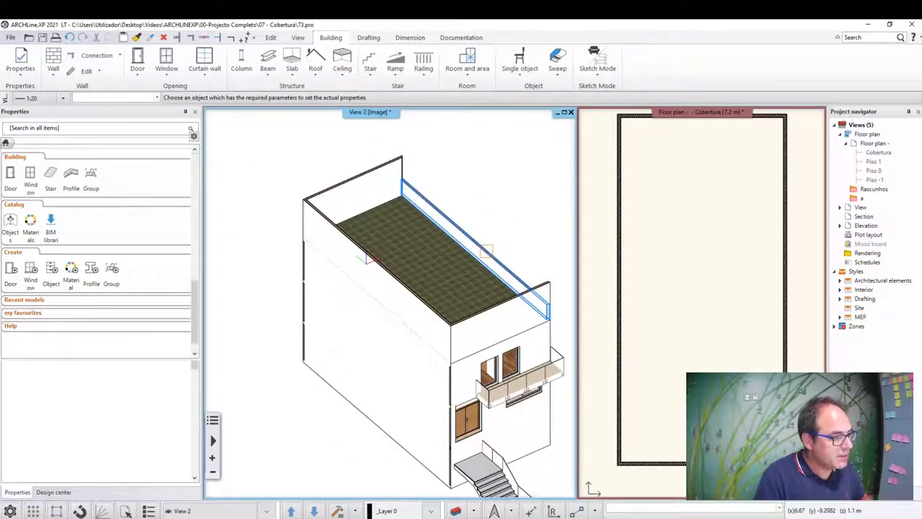
left_click(488, 251)
left_click(353, 177)
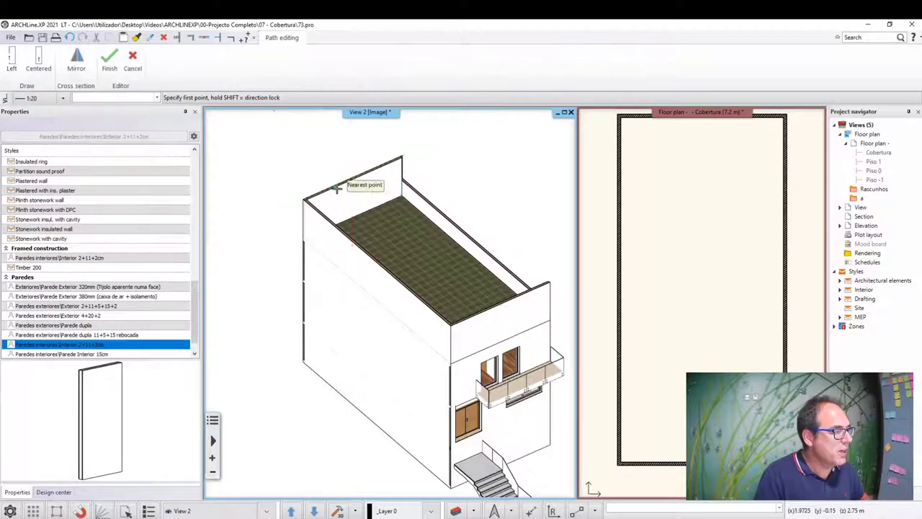
key("Escape")
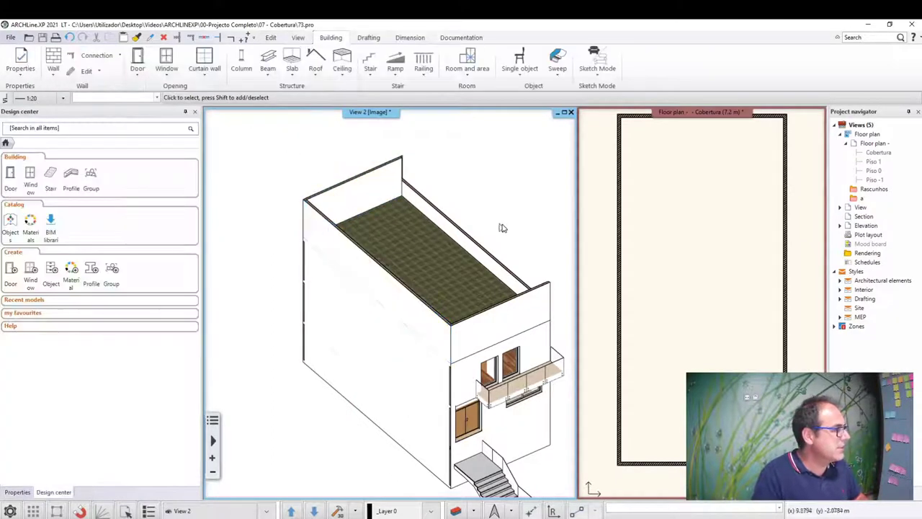
Step: Copy all of the lowered right wall's properties onto the left long parapet wall
left_click(469, 243)
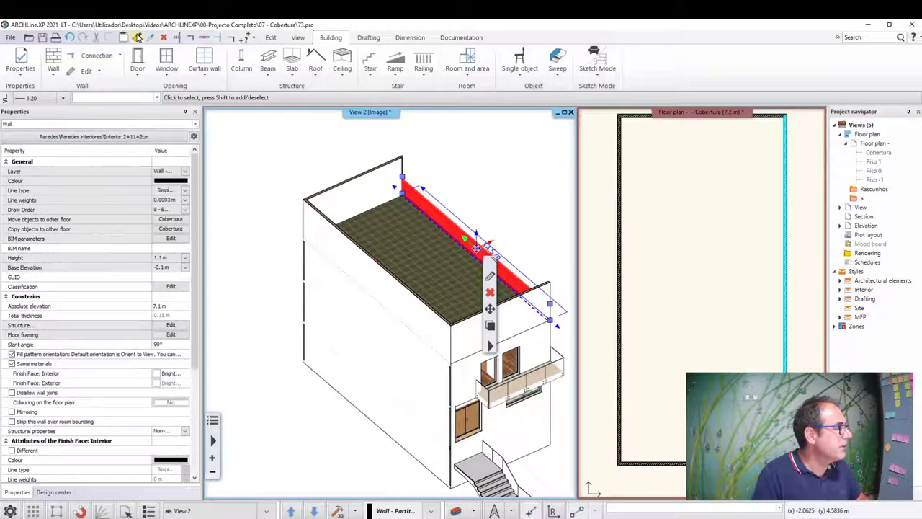
left_click(137, 37)
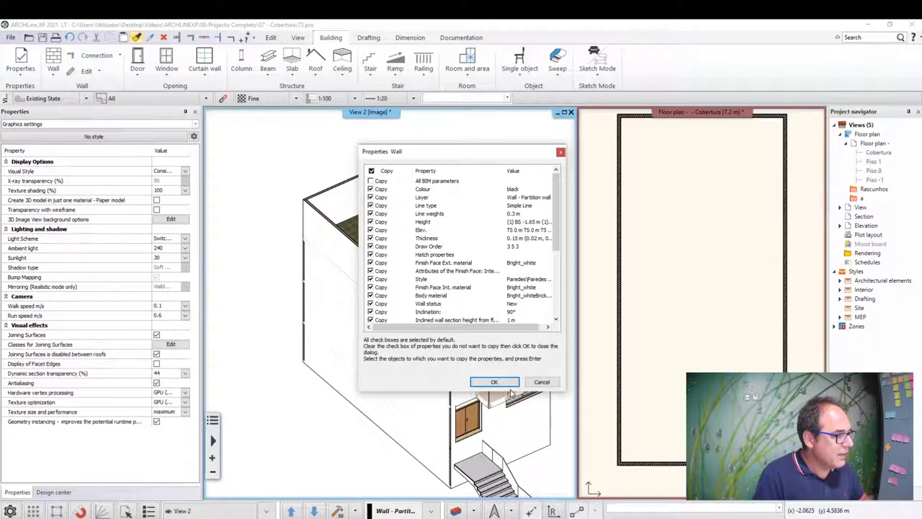
left_click(495, 382)
left_click(364, 257)
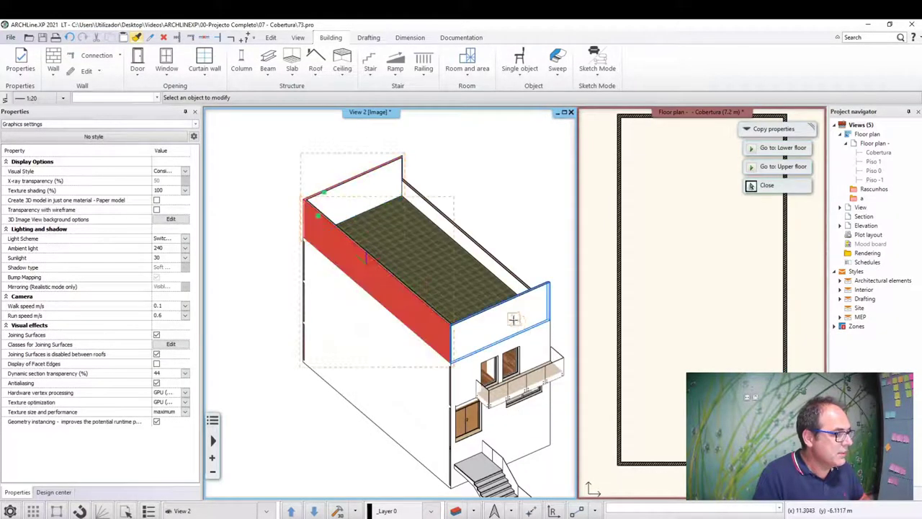
key("Escape")
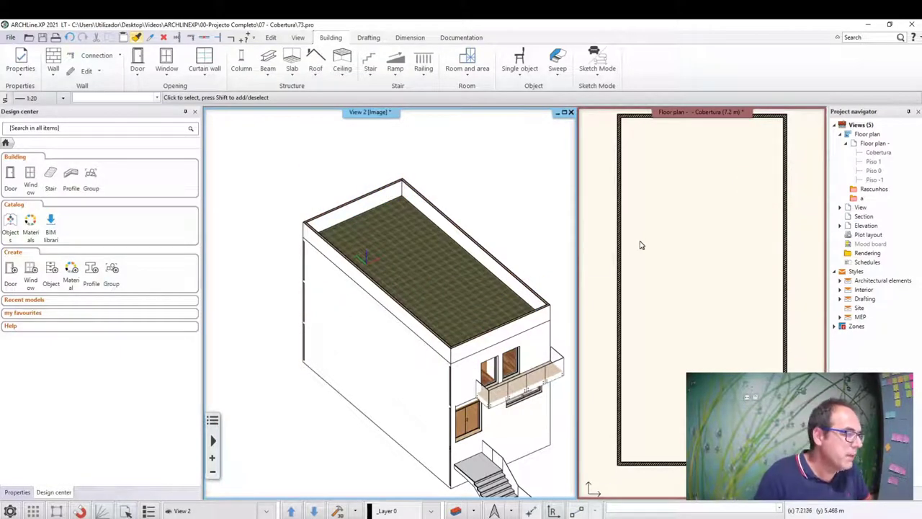
left_click(642, 270)
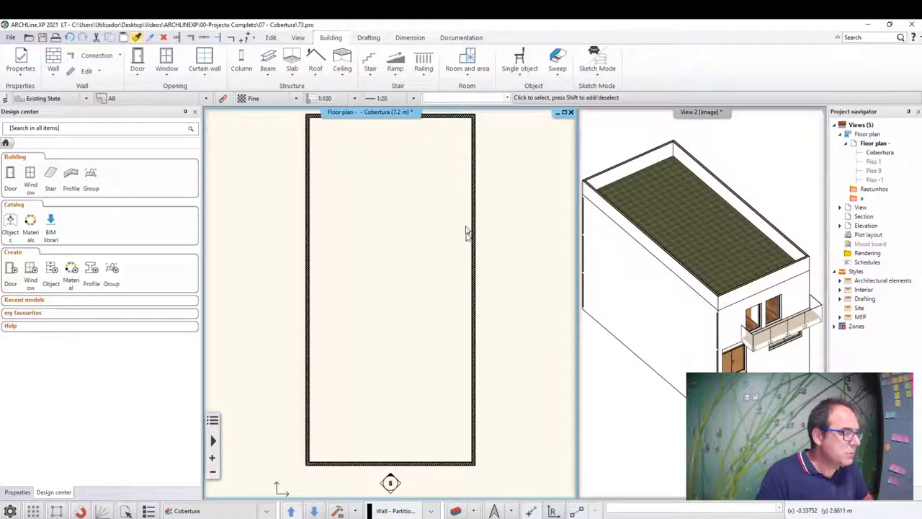
Step: Zoom the Cobertura floor plan to show the closed rectangle of low parapet walls
scroll(469, 238, "down", 2)
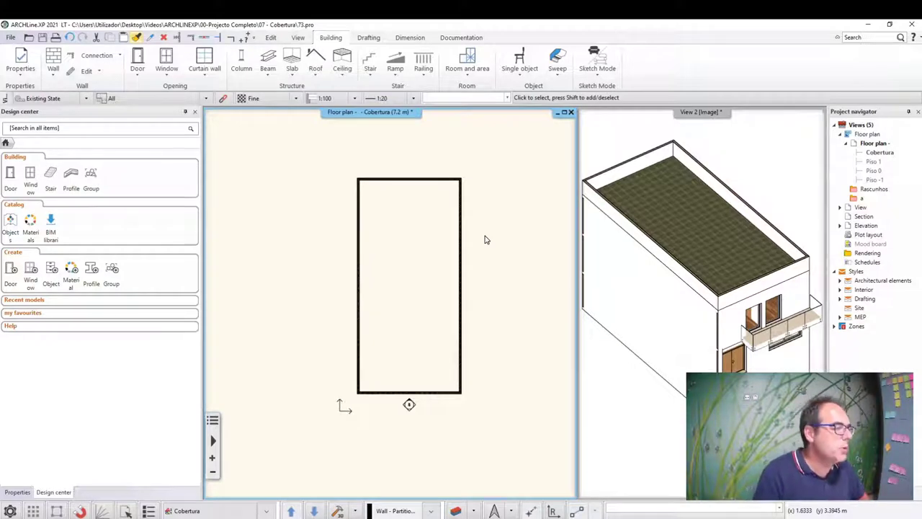
scroll(404, 325, "up", 1)
scroll(392, 320, "up", 2)
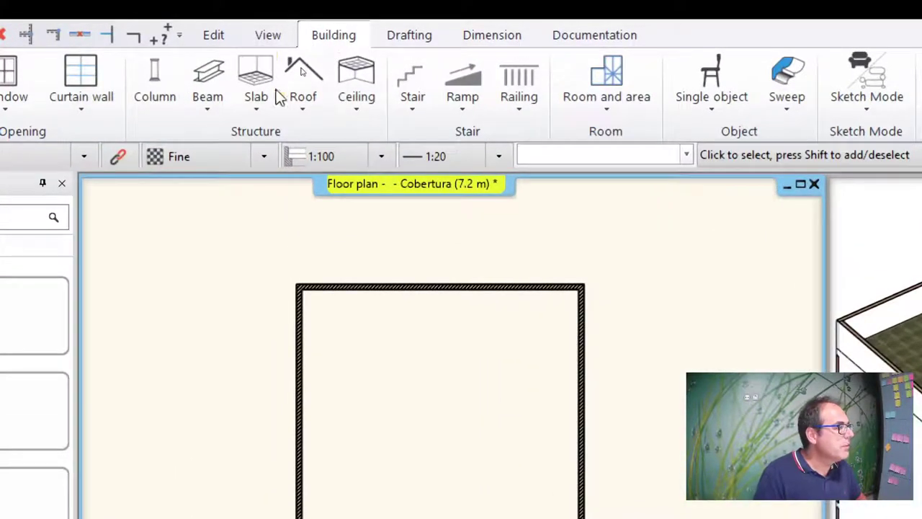
Step: Generate a hipped tiled roof over the Cobertura parapet walls with Roof by the walls
left_click(301, 113)
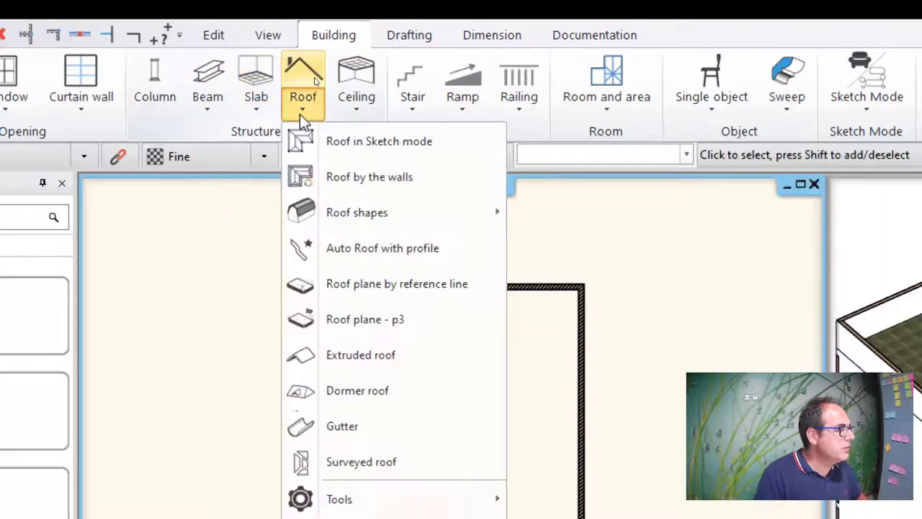
mouse_move(369, 177)
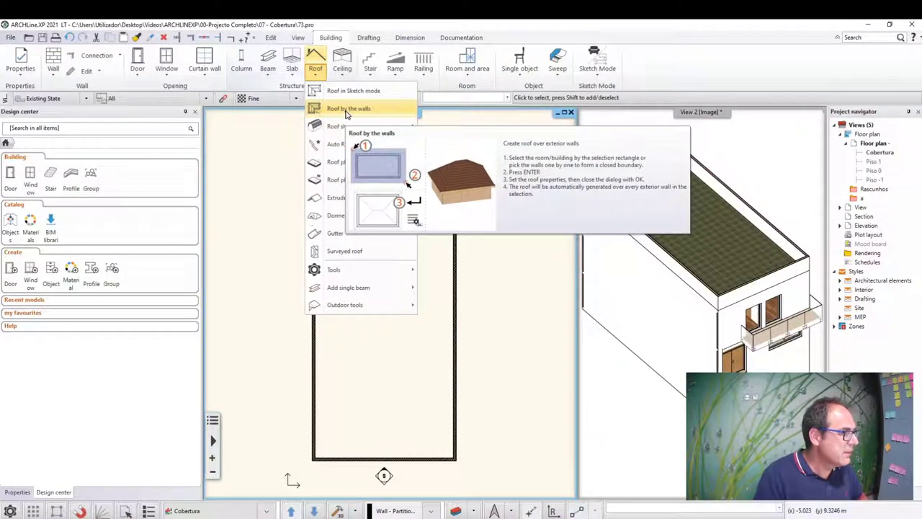
left_click(346, 108)
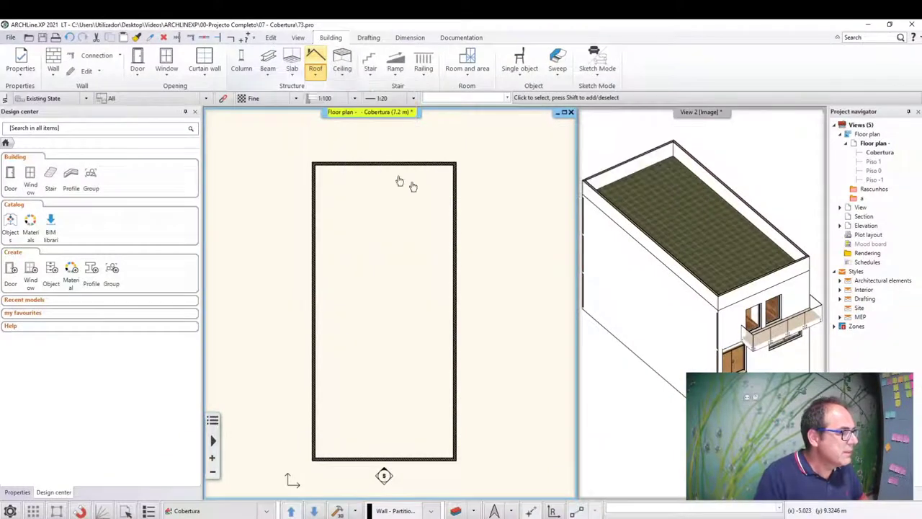
left_click(475, 147)
left_click(287, 464)
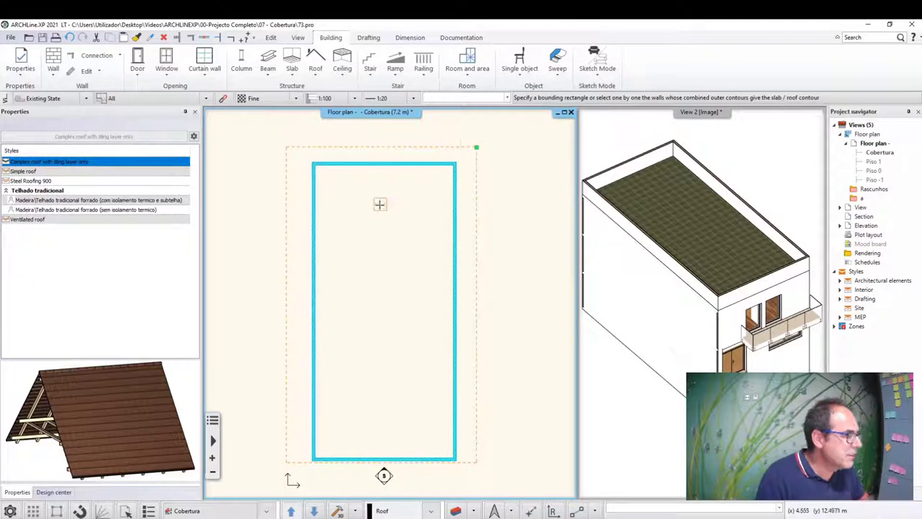
left_click(396, 300)
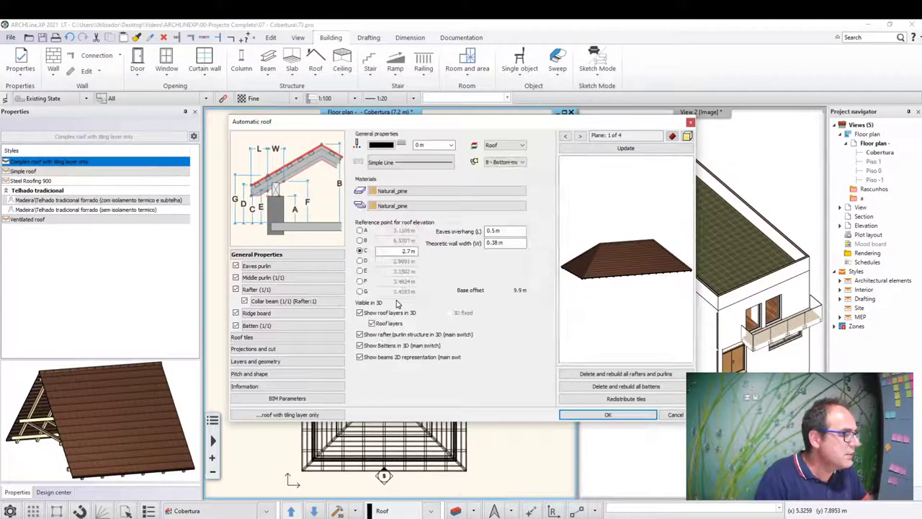
left_click(595, 414)
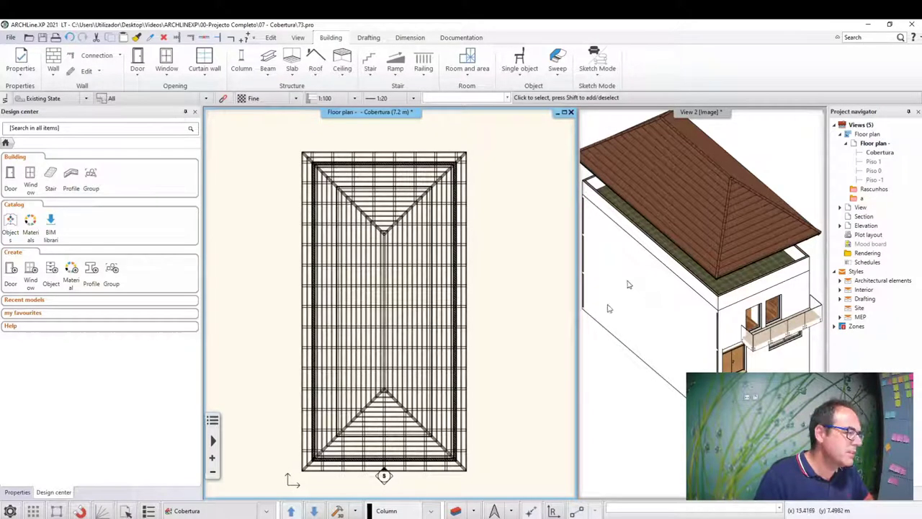
Step: Set the roof's elevation to 0.15 measured from reference point A
left_click(714, 196)
left_click(723, 217)
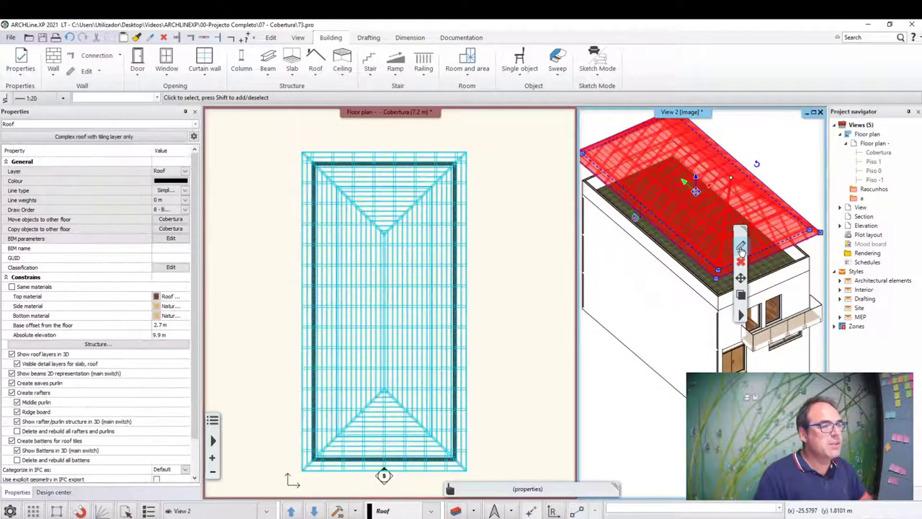
left_click(741, 247)
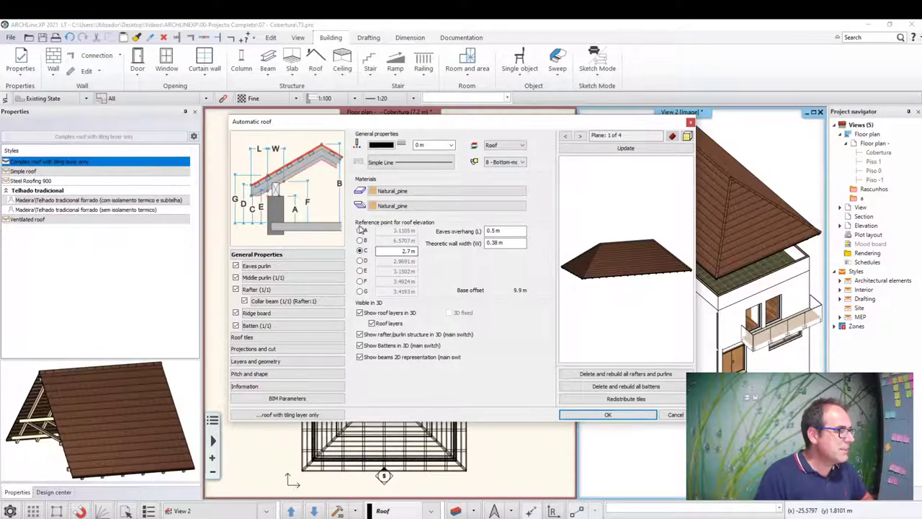
left_click(360, 230)
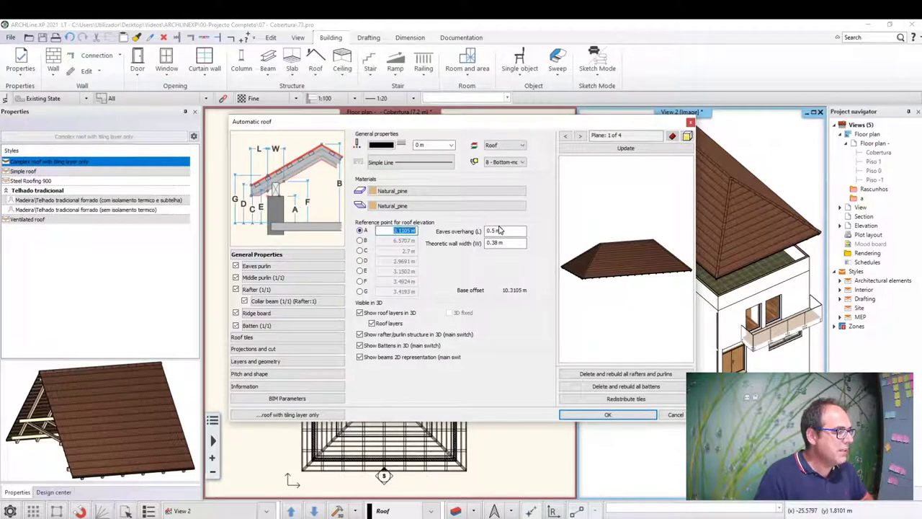
type("0.15")
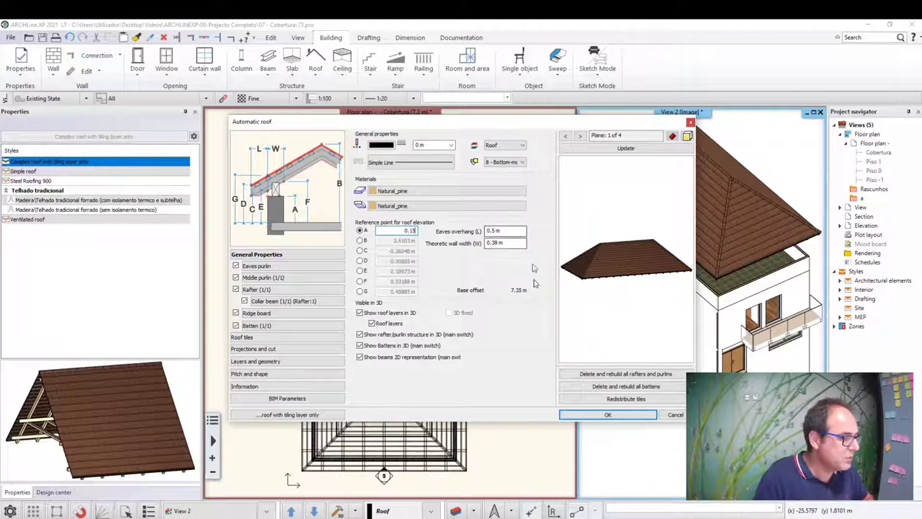
left_click(608, 415)
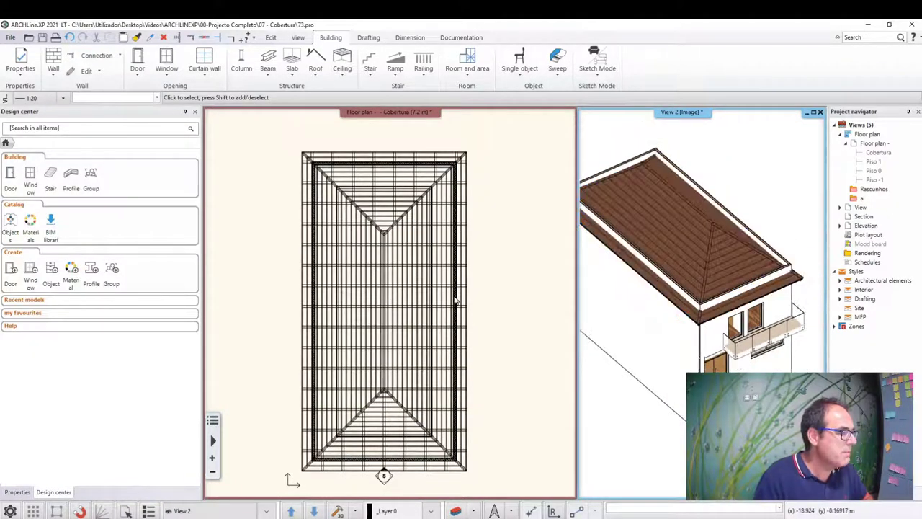
Step: Zoom the floor plan to review the roof and its rafter framing
left_click(424, 251)
scroll(402, 252, "down", 2)
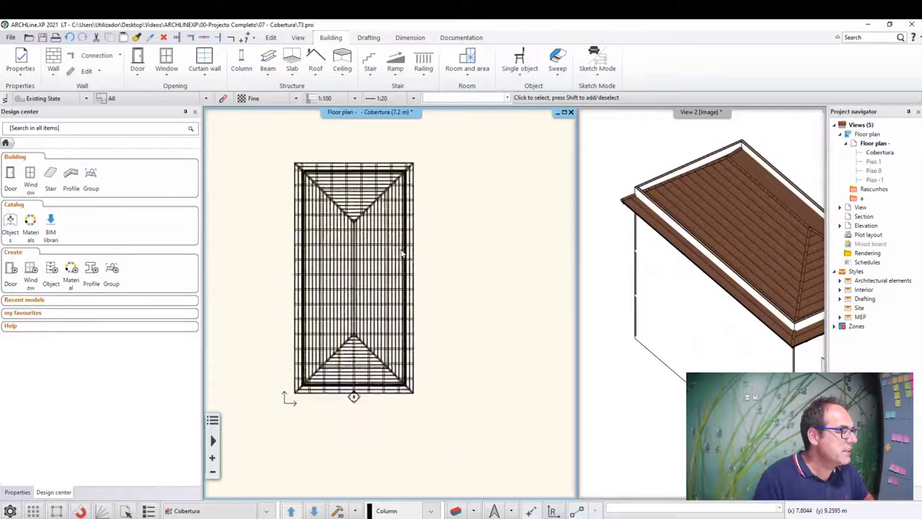
scroll(402, 251, "up", 2)
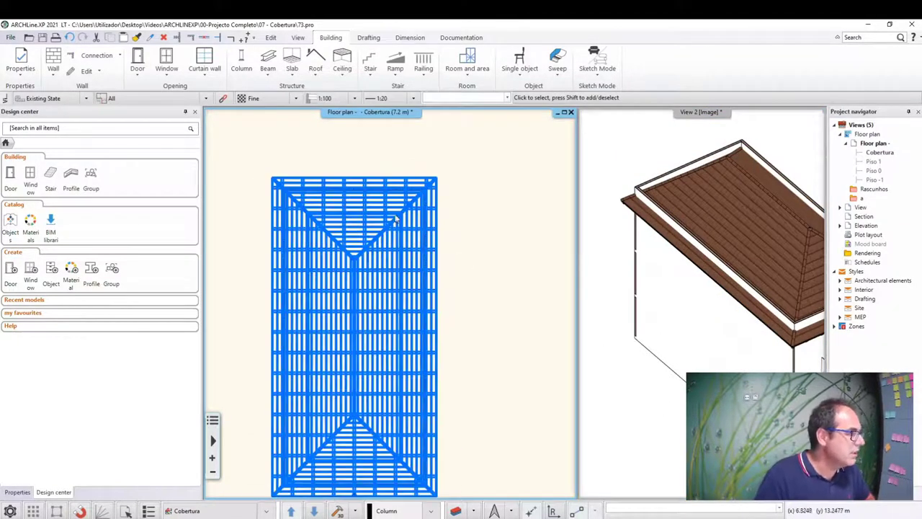
scroll(331, 209, "up", 1)
scroll(339, 219, "up", 1)
scroll(335, 219, "up", 1)
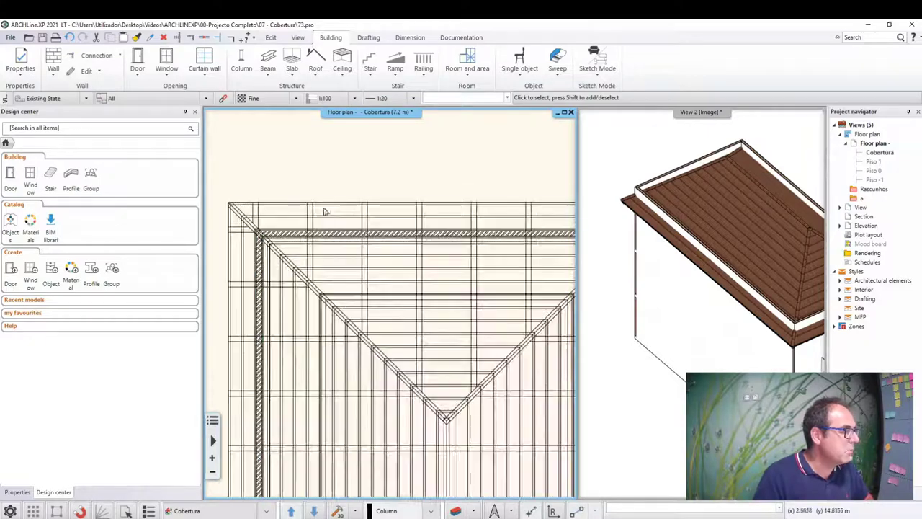
scroll(335, 218, "down", 2)
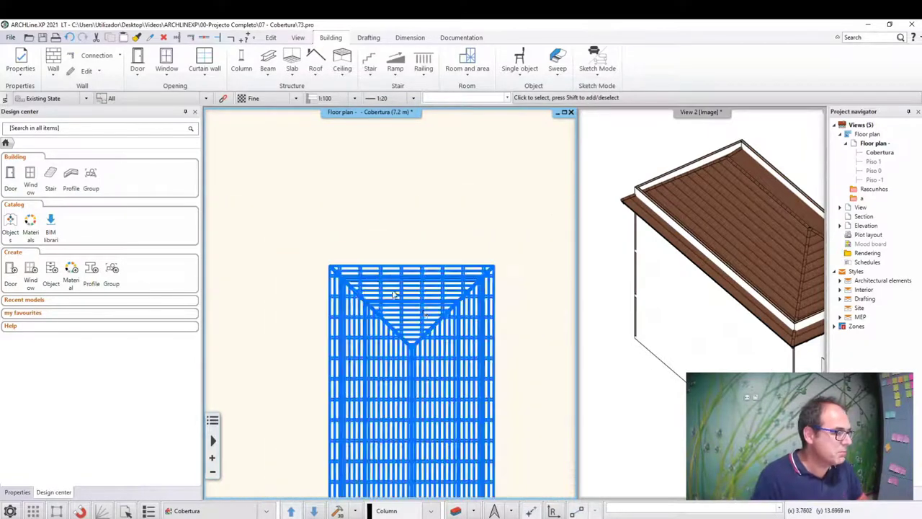
scroll(389, 240, "down", 1)
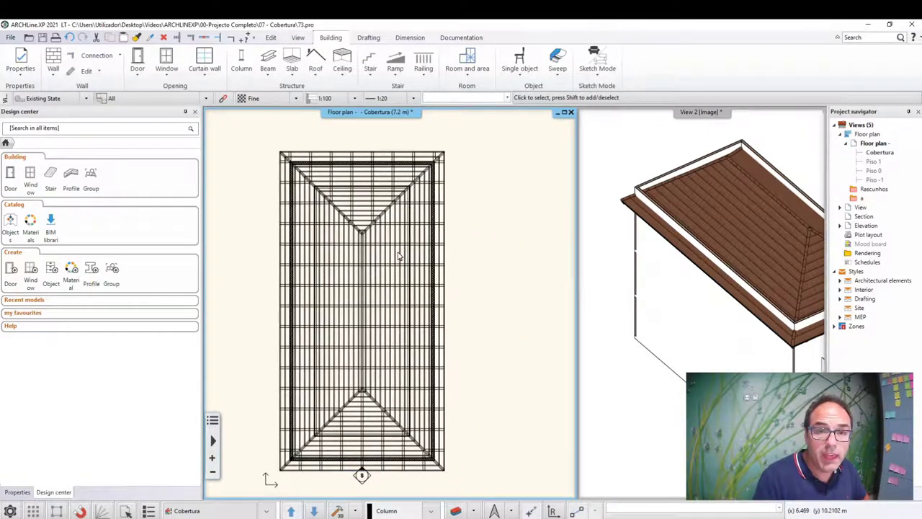
Step: Change the roof's eaves overhang from 0.5 m to 0
left_click(393, 208)
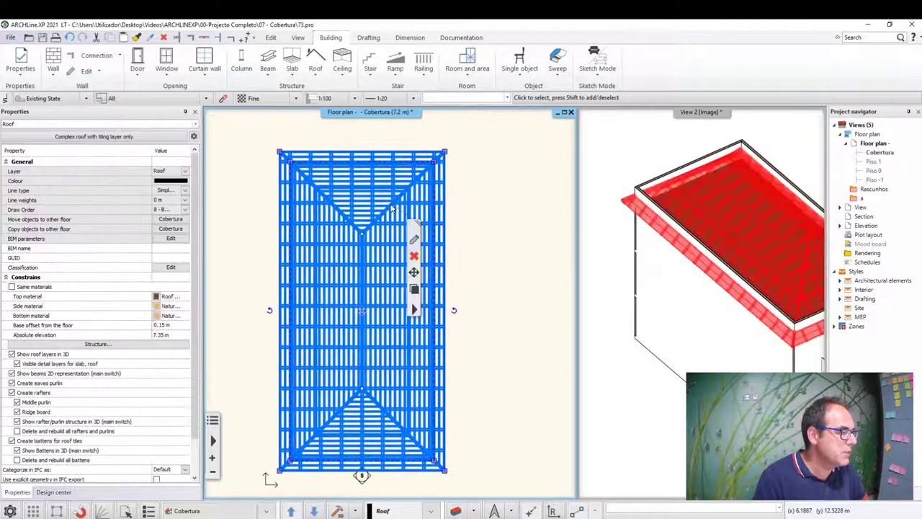
left_click(416, 240)
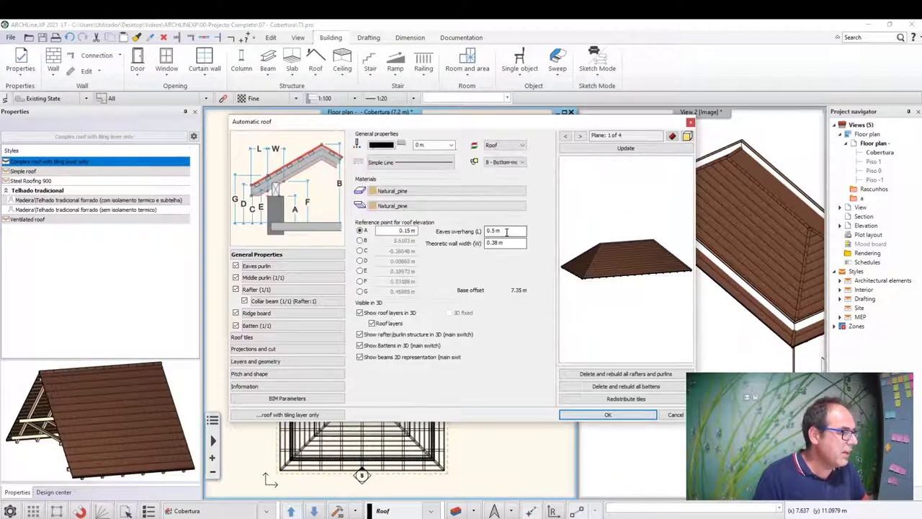
double_click(507, 231)
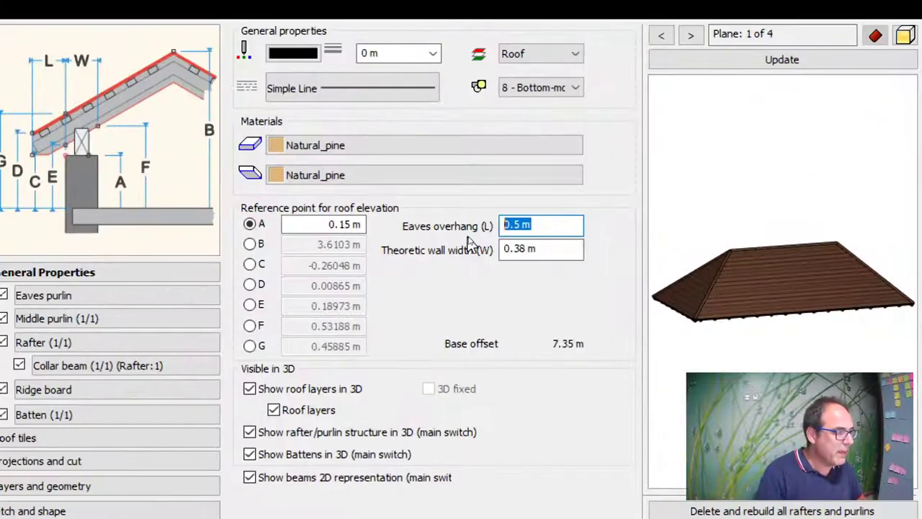
type("0")
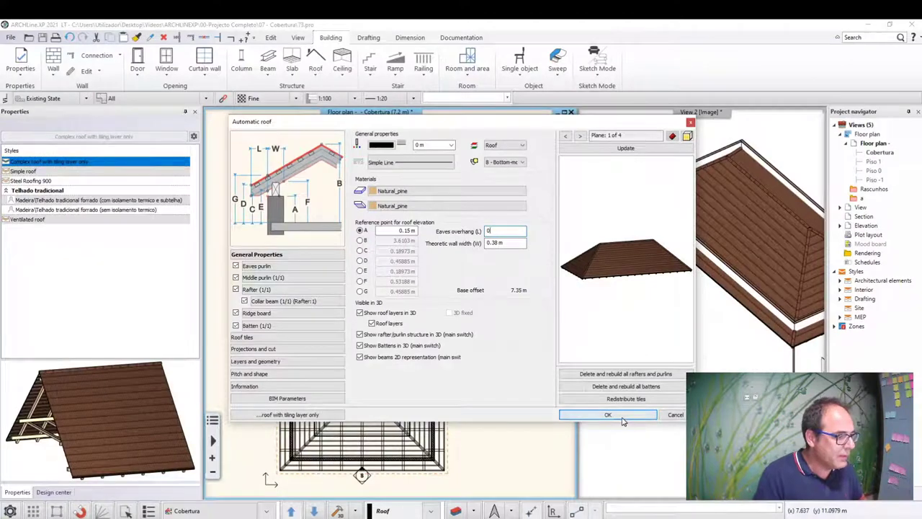
left_click(620, 418)
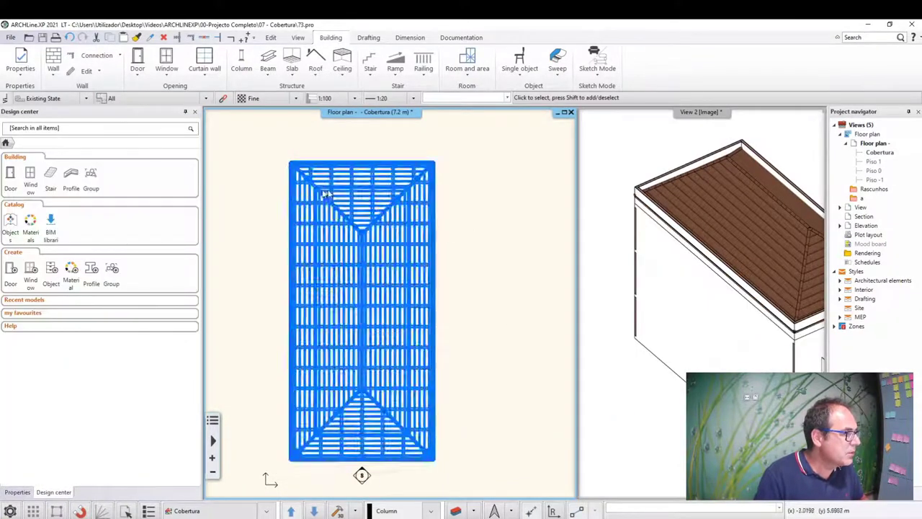
Step: Pan the plan to the roof's hip lines and select the roof for editing
scroll(339, 272, "up", 5)
scroll(338, 273, "up", 3)
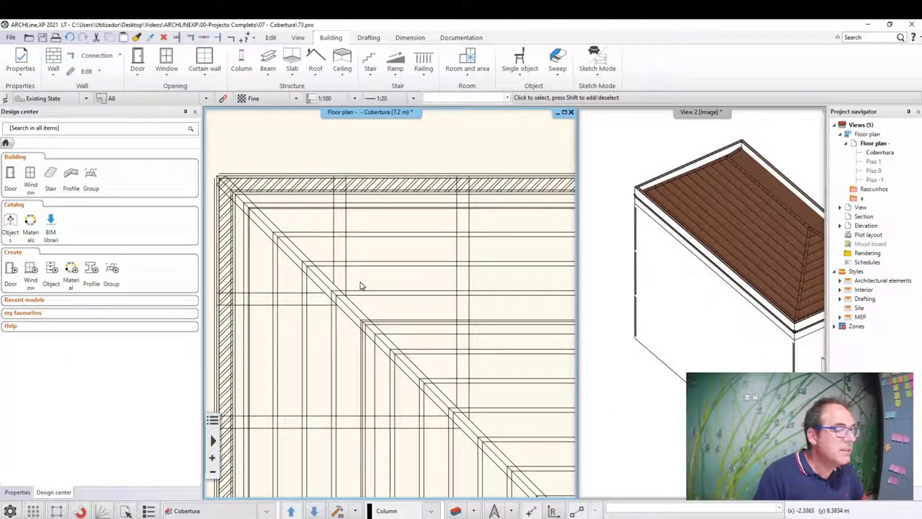
scroll(371, 279, "down", 1)
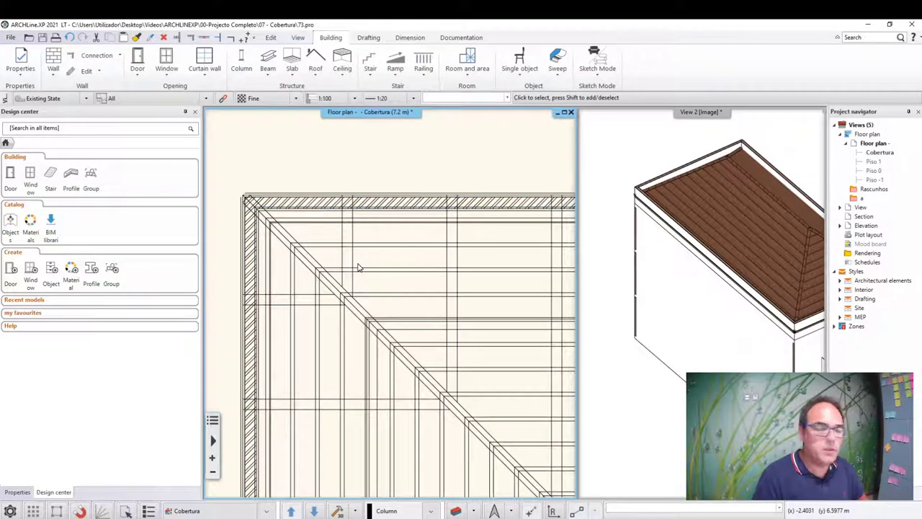
scroll(358, 270, "down", 1)
scroll(358, 270, "down", 1)
middle_click_drag(359, 269, 266, 238)
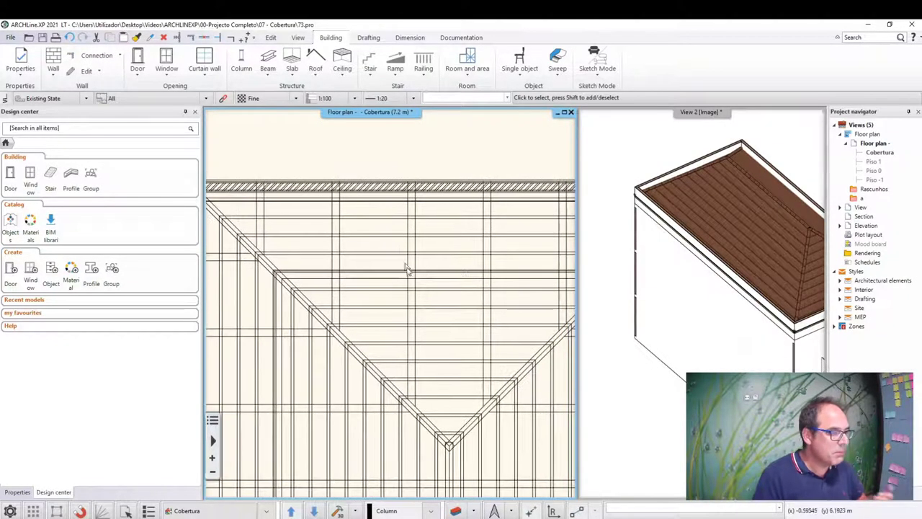
scroll(482, 259, "down", 2)
left_click(488, 282)
scroll(487, 282, "up", 2)
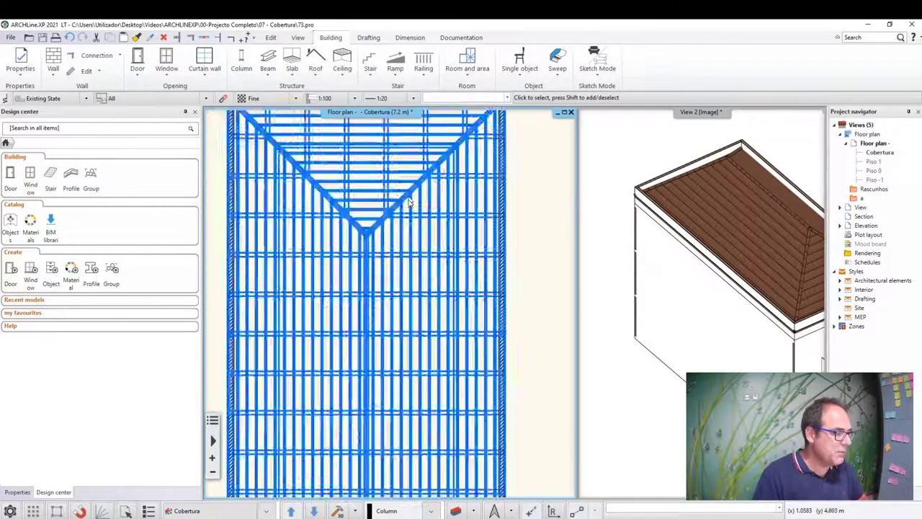
scroll(406, 203, "down", 1)
left_click(405, 204)
Step: Offset the roof's top edge inward to the hatched wall band
scroll(412, 203, "up", 1)
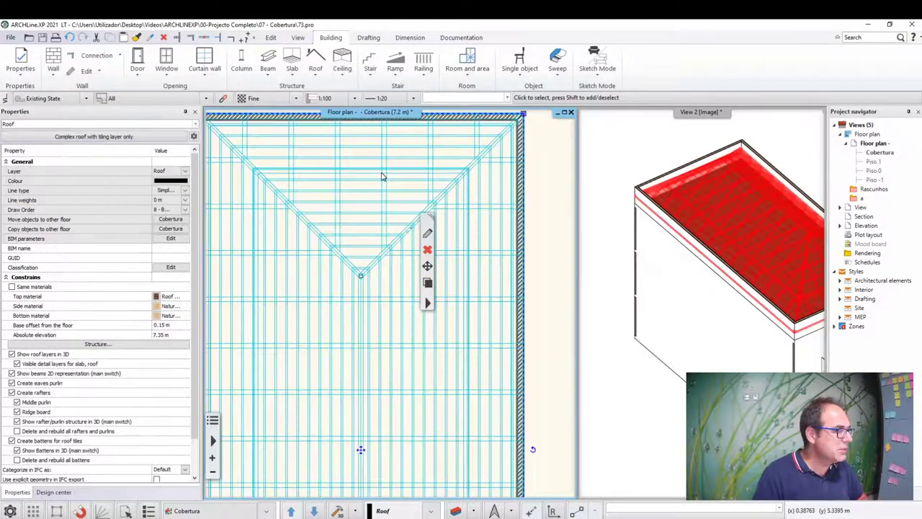
middle_click_drag(381, 175, 418, 218)
right_click(292, 193)
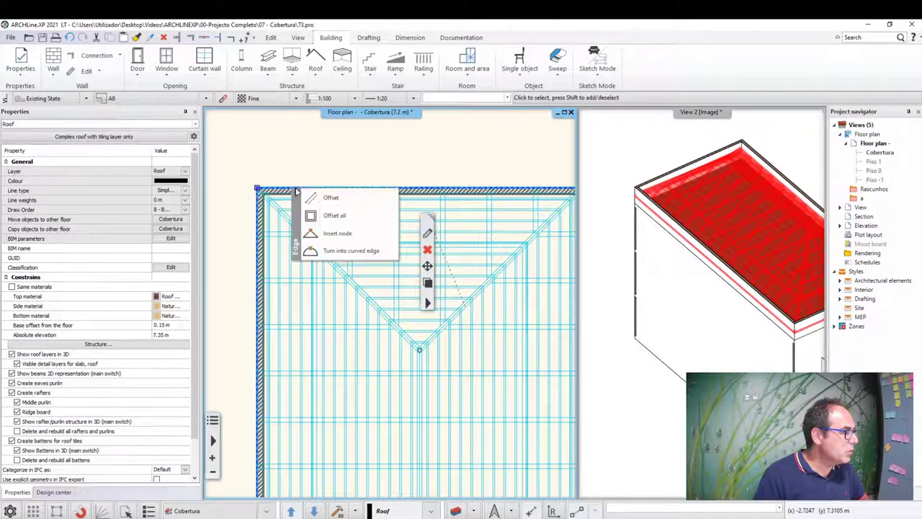
left_click(321, 198)
scroll(343, 246, "up", 1)
scroll(343, 246, "up", 2)
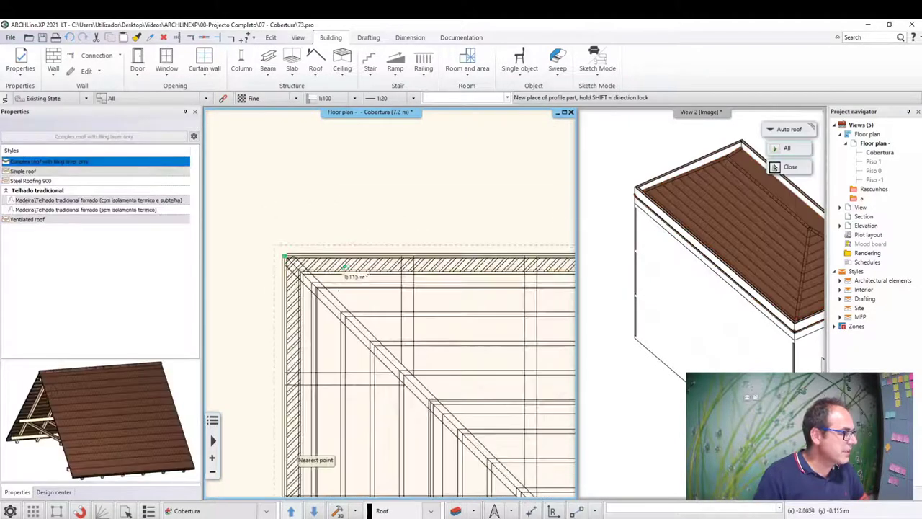
left_click(333, 301)
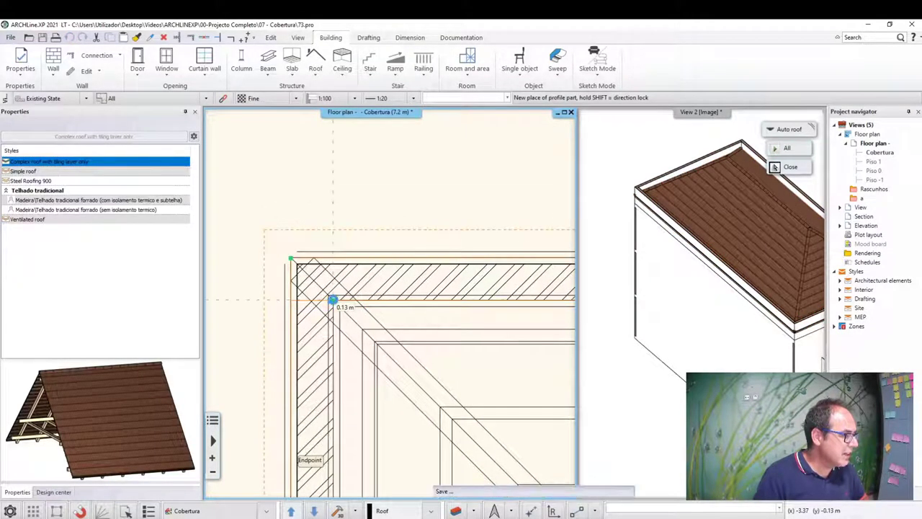
Step: Offset the roof's bottom edge inward to the hatched wall band
scroll(391, 227, "down", 1)
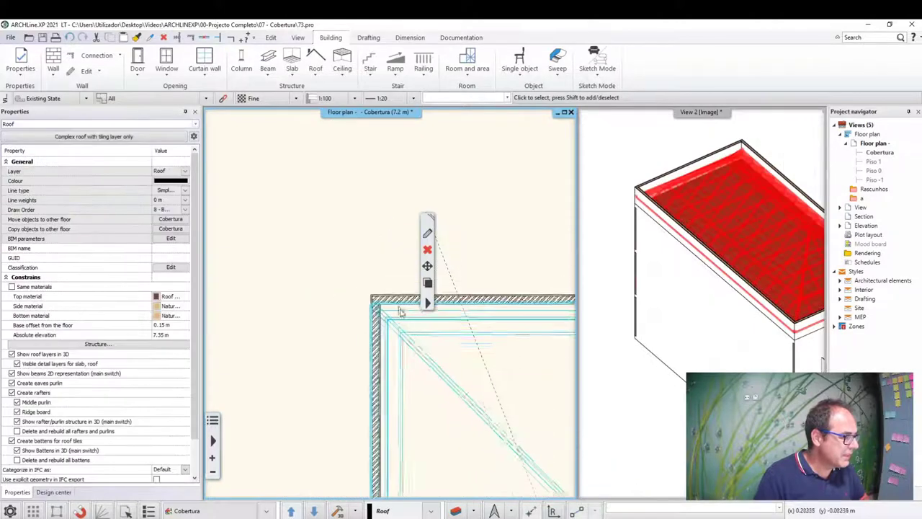
scroll(391, 227, "down", 2)
scroll(390, 288, "down", 2)
scroll(383, 331, "up", 2)
scroll(383, 331, "up", 3)
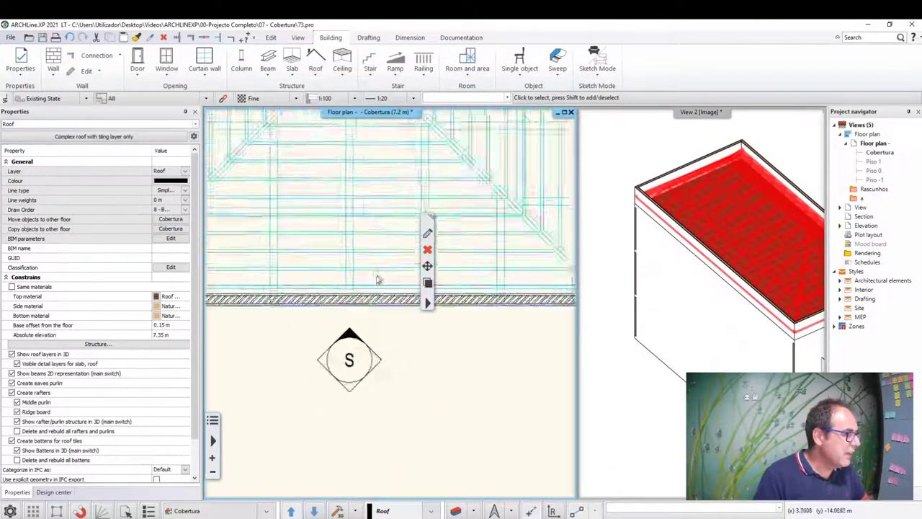
left_click(374, 317)
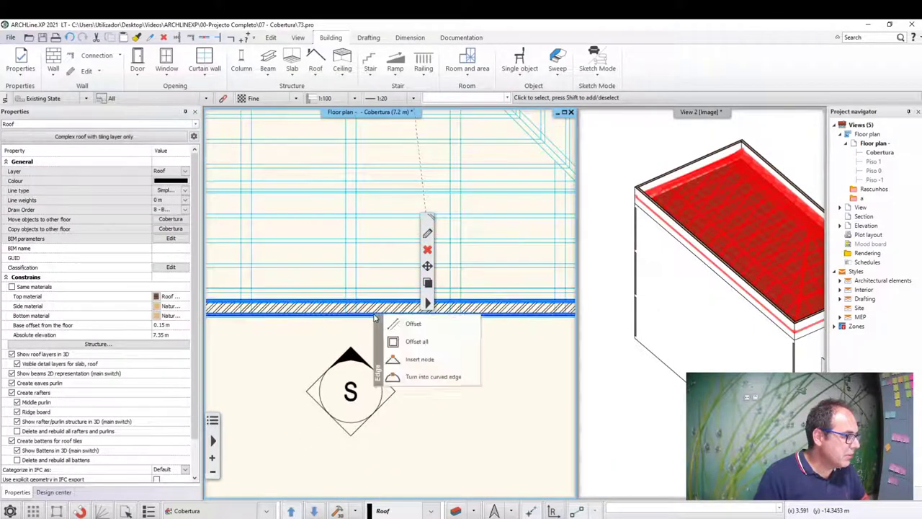
left_click(396, 323)
scroll(364, 312, "up", 2)
scroll(364, 312, "up", 2)
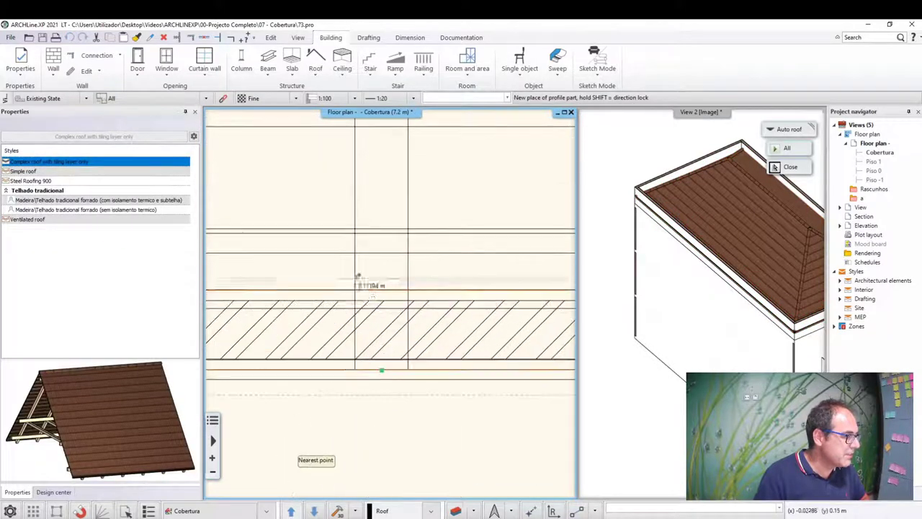
left_click(359, 300)
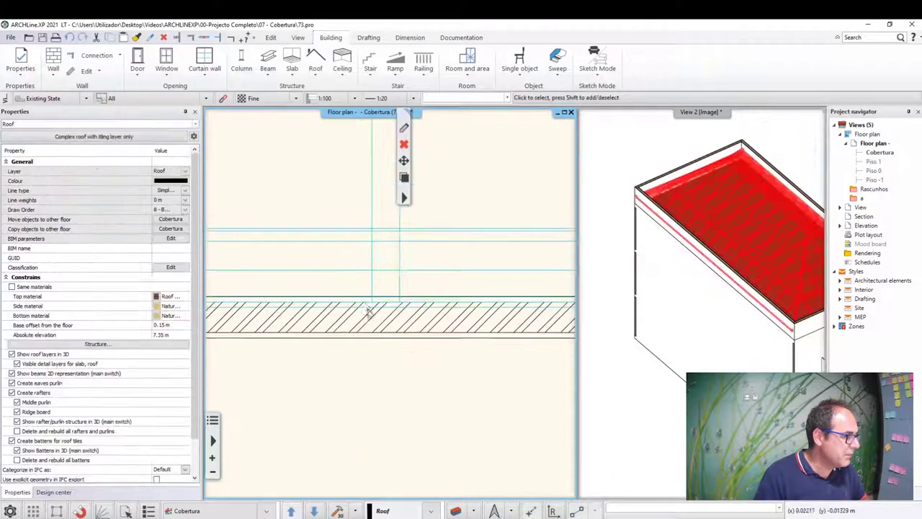
Step: Bring the roof's lower corners into view and bring up the left edge's editing options
scroll(353, 338, "down", 3)
scroll(353, 345, "down", 3)
middle_click_drag(353, 345, 207, 396)
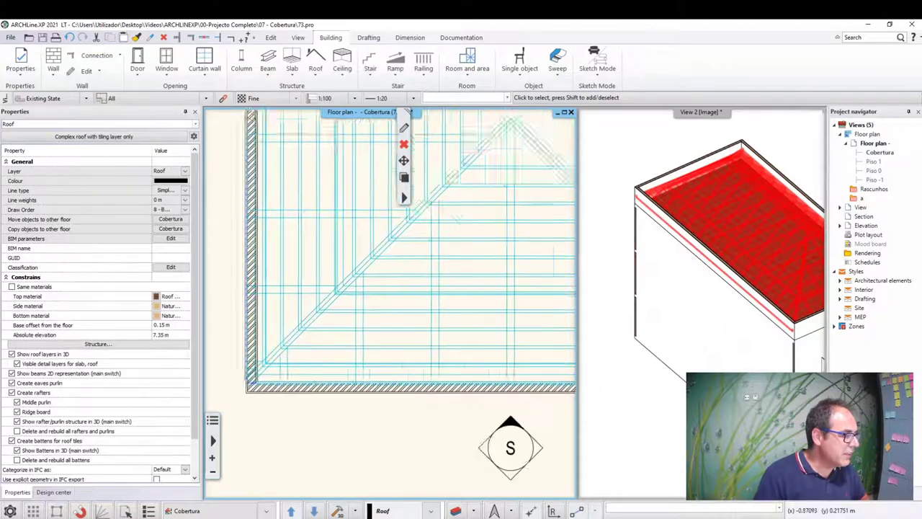
scroll(207, 400, "up", 3)
scroll(208, 402, "down", 3)
middle_click_drag(320, 418, 505, 391)
scroll(505, 391, "up", 3)
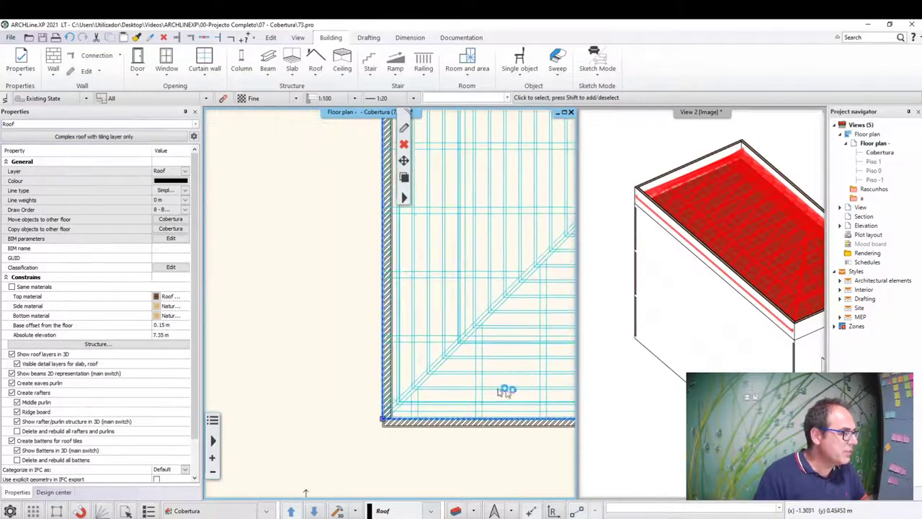
right_click(390, 363)
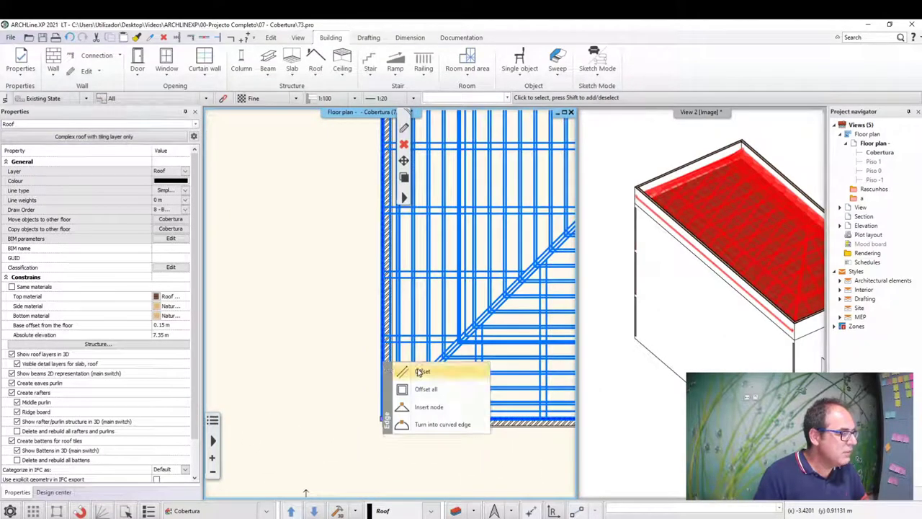
Step: Offset the roof's left edge about 0.59 m inward to the wall line
left_click(400, 366)
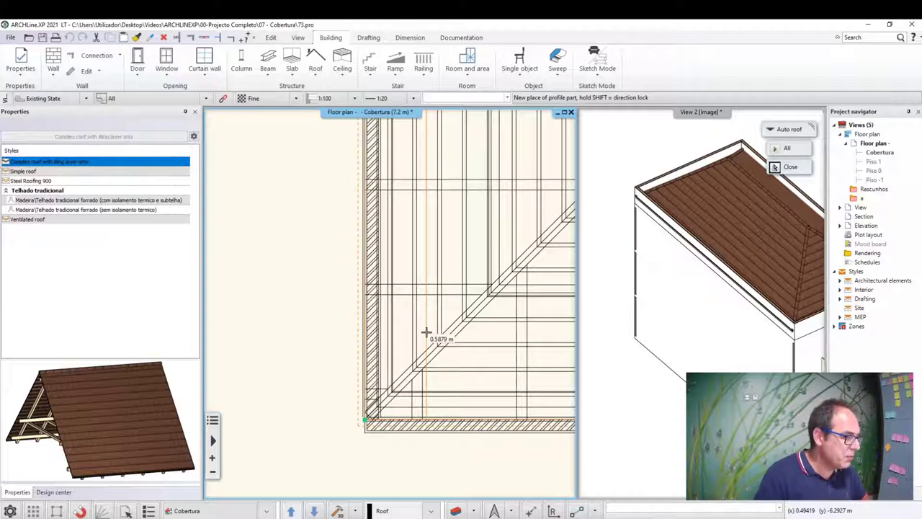
type("0.4")
left_click(427, 332)
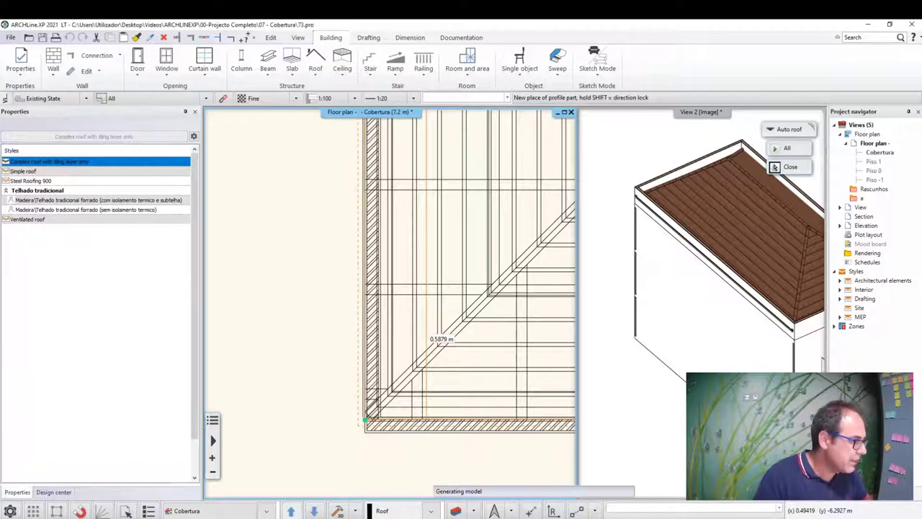
scroll(285, 462, "down", 3)
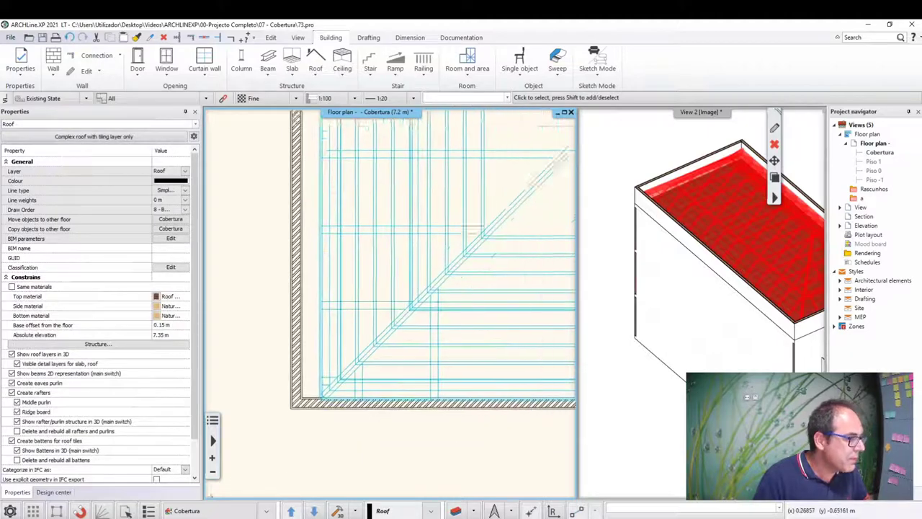
scroll(379, 412, "up", 2)
scroll(441, 356, "up", 2)
scroll(388, 347, "up", 2)
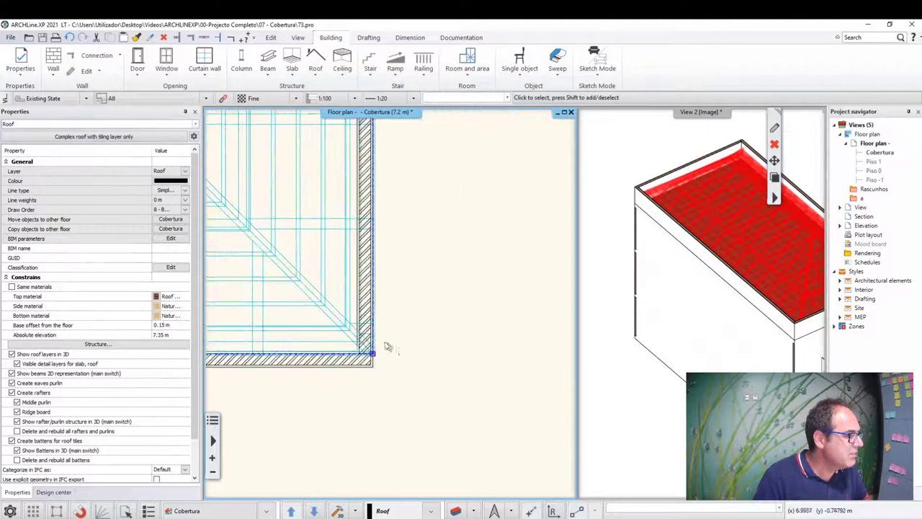
scroll(373, 339, "up", 1)
Step: Offset the roof's right edge inward to the wall line and zoom out
right_click(373, 338)
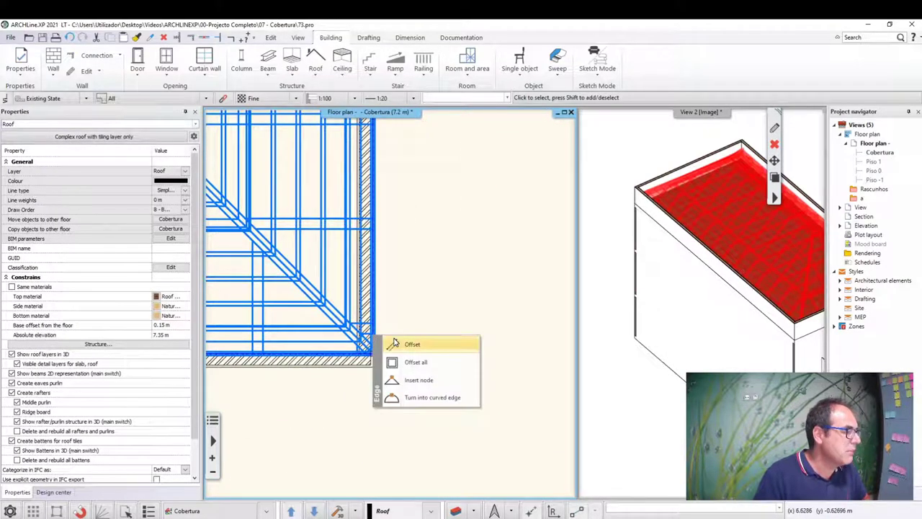
left_click(405, 341)
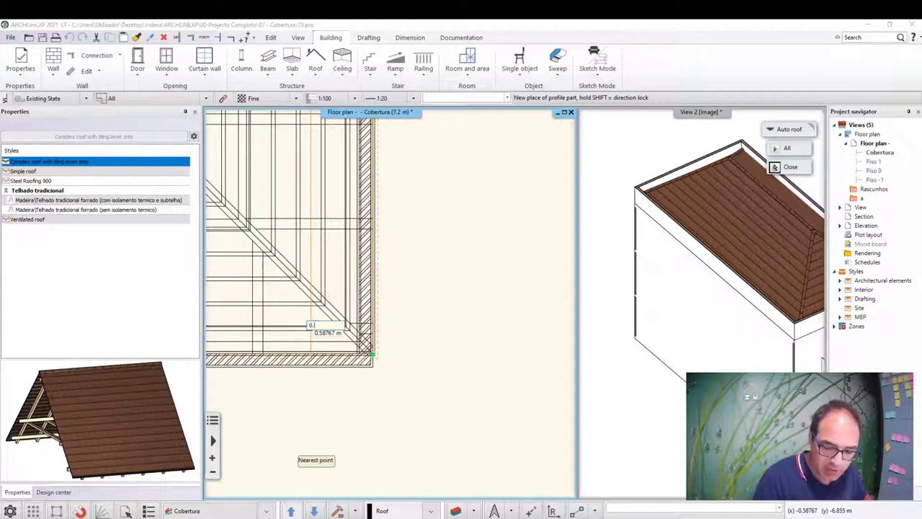
left_click(313, 325)
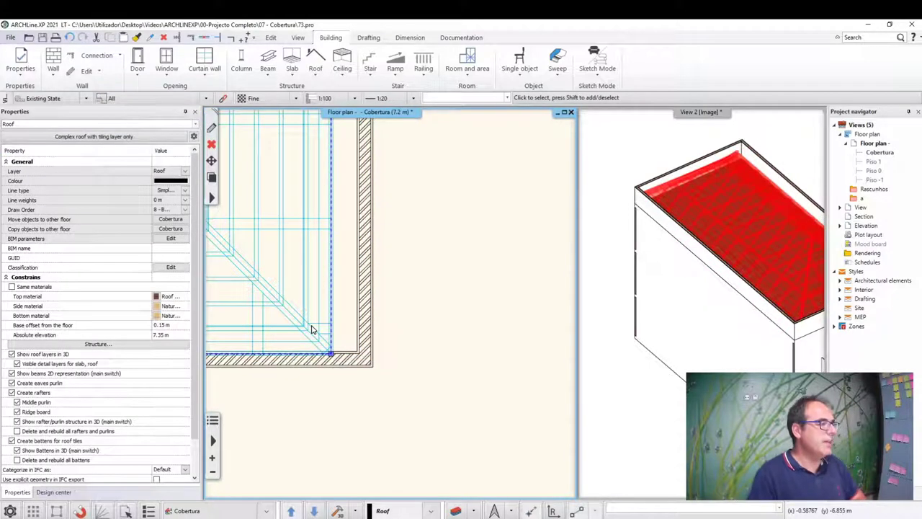
scroll(339, 335, "down", 2)
scroll(387, 339, "down", 2)
scroll(426, 317, "down", 2)
Step: Deselect the roof and orbit the 3D view to inspect it
left_click(440, 298)
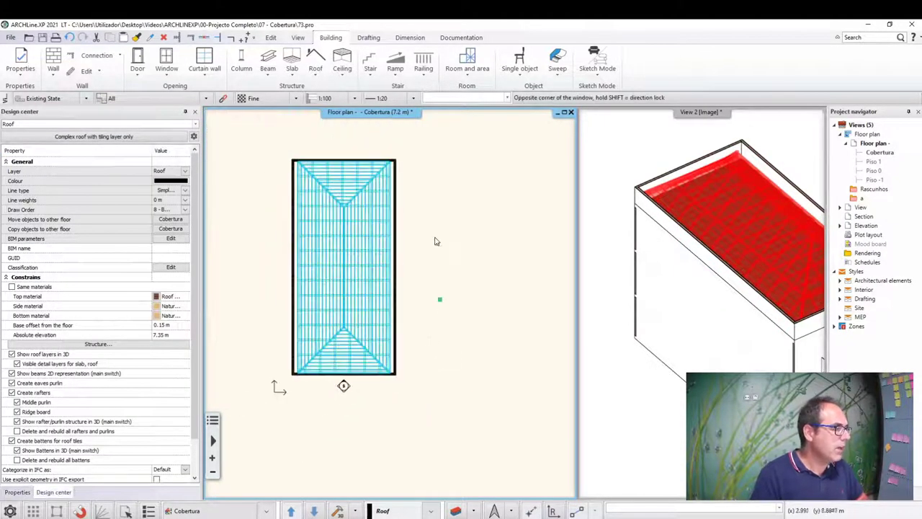
left_click(511, 298)
mouse_move(680, 380)
middle_mouse_down()
mouse_move(650, 382)
mouse_move(670, 382)
middle_mouse_up()
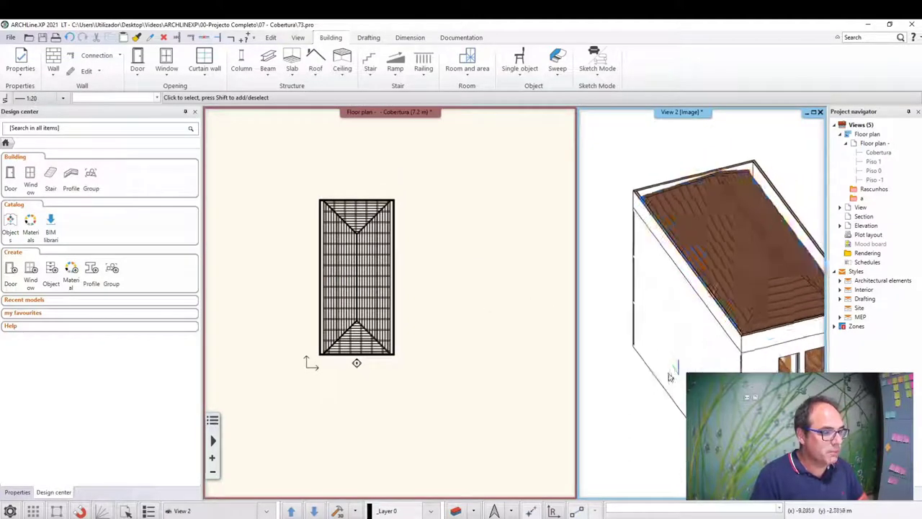
scroll(679, 381, "up", 2)
scroll(704, 301, "up", 2)
scroll(704, 297, "down", 2)
Step: Change the roof's main slope from 42° to 15° in Automatic roof
left_click(690, 280)
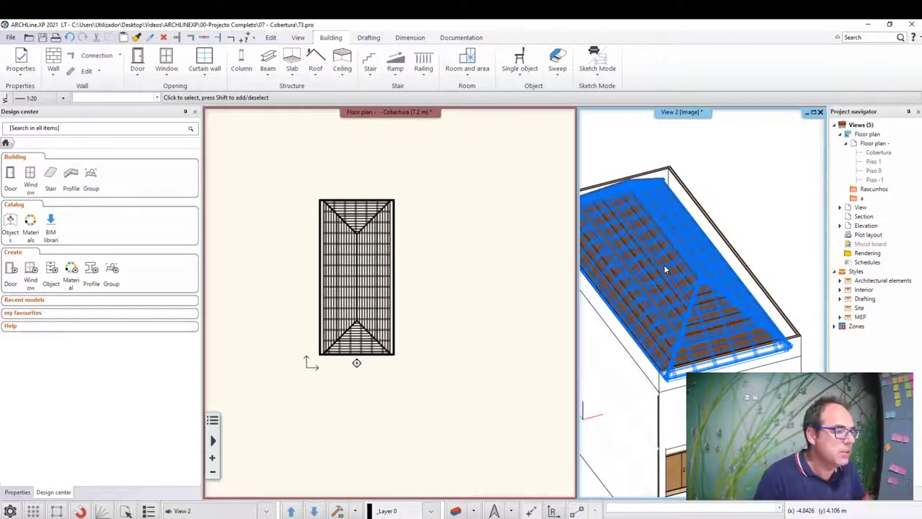
left_click(664, 267)
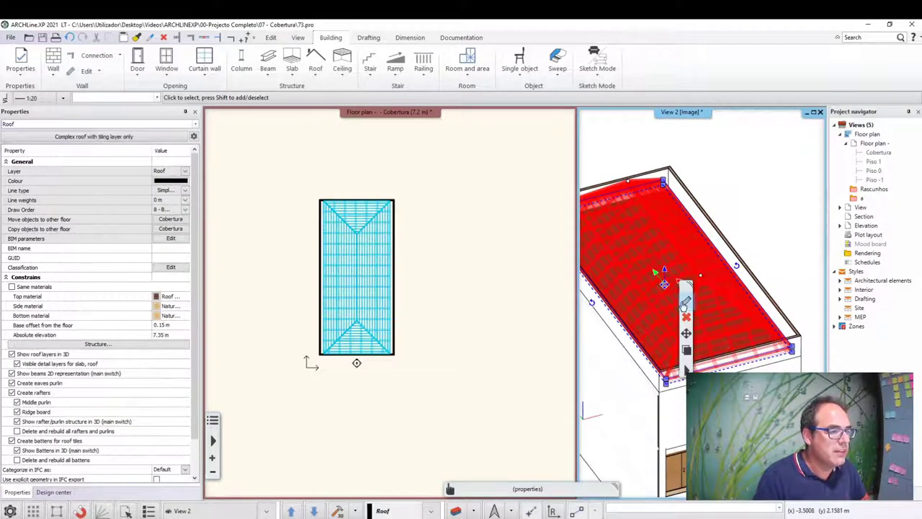
double_click(357, 317)
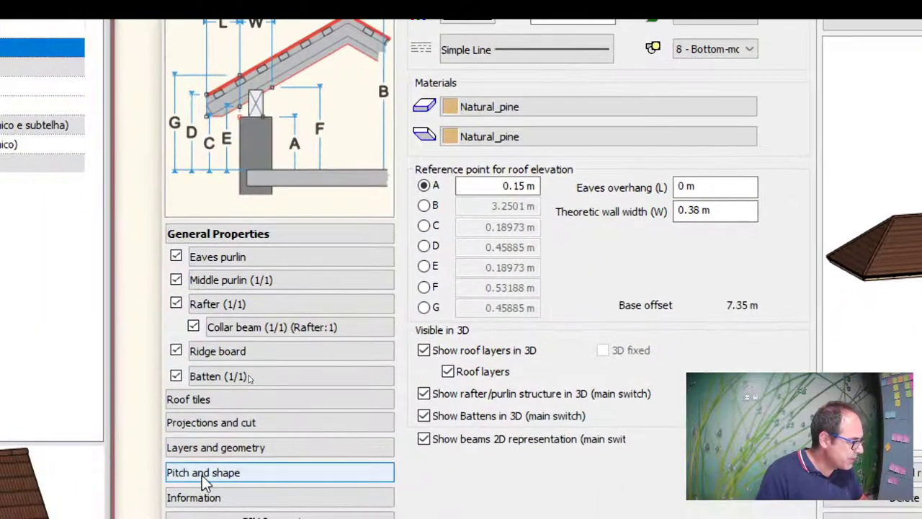
left_click(204, 476)
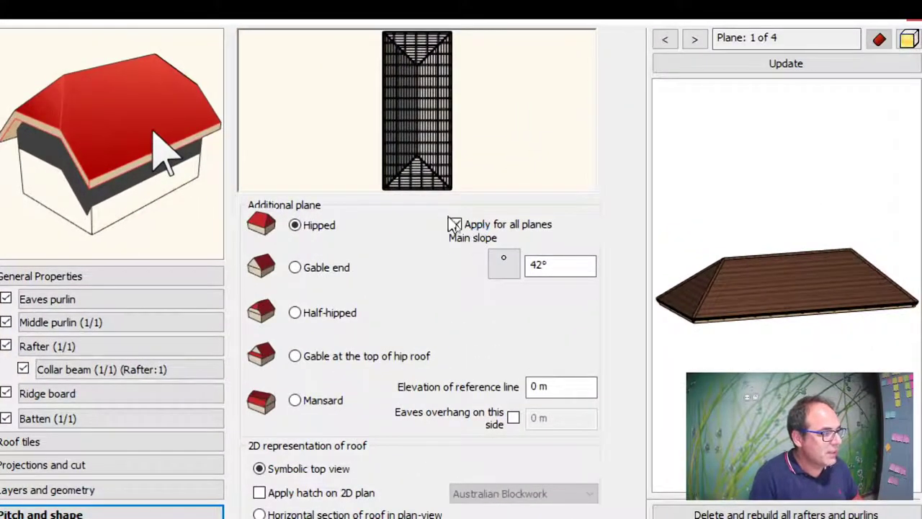
left_click(582, 271)
type("15")
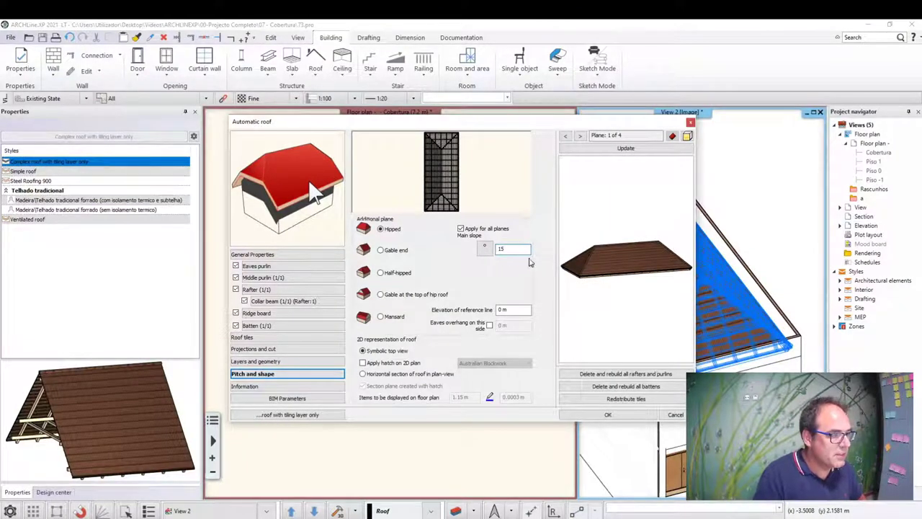
left_click(626, 149)
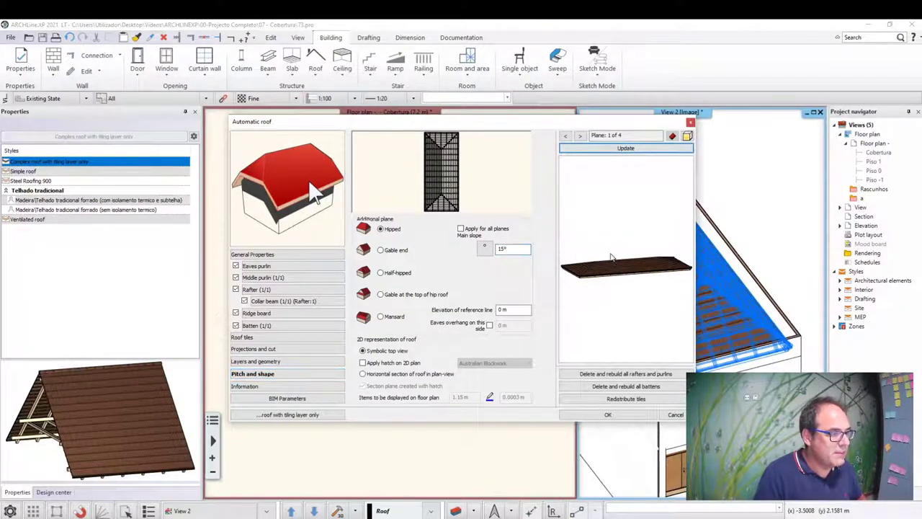
left_click_drag(601, 283, 610, 266)
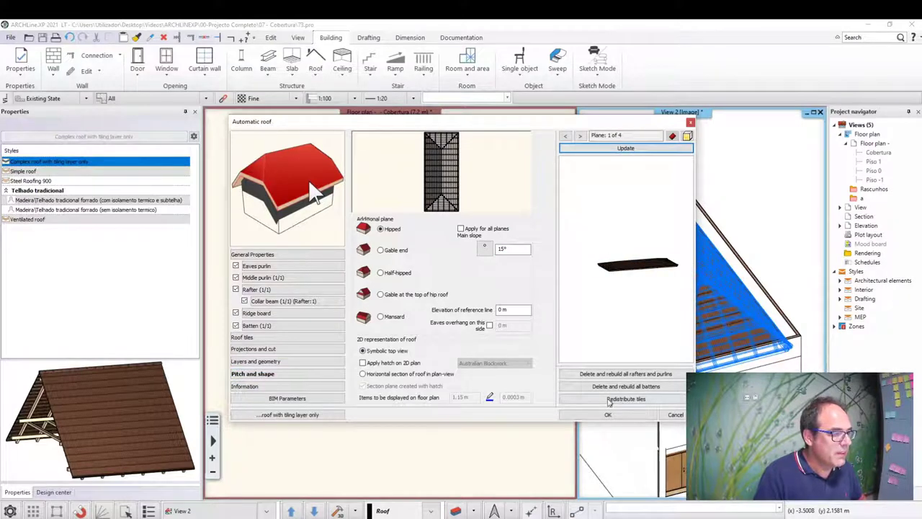
left_click(607, 414)
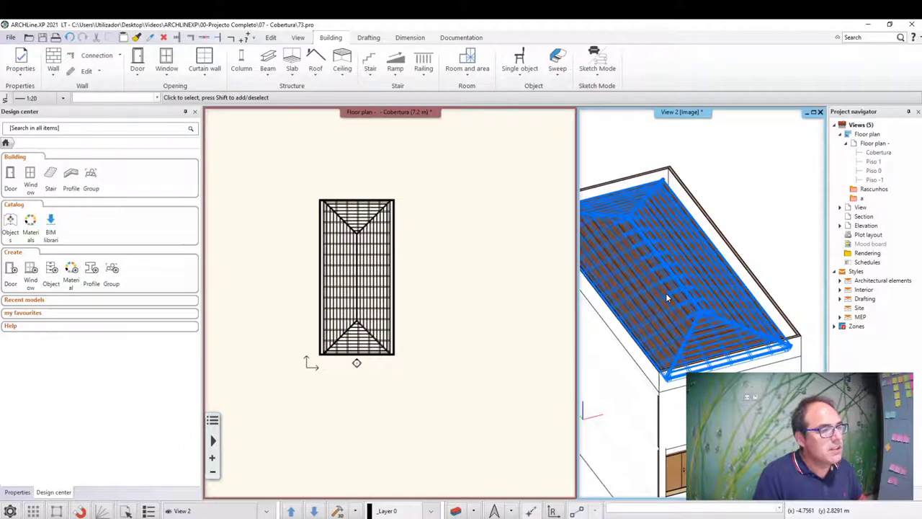
Step: Reopen the flattened roof's Automatic roof settings and move the dialog right of the floor plan
left_click(666, 292)
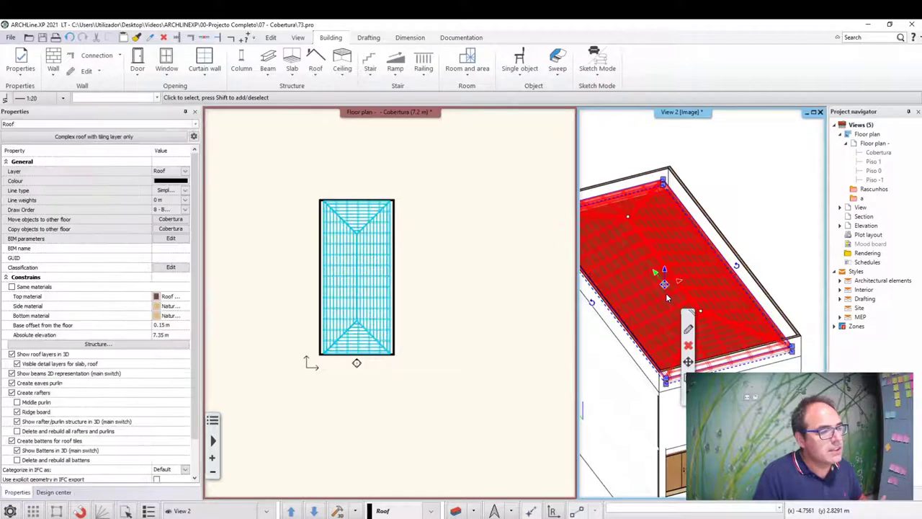
left_click(689, 331)
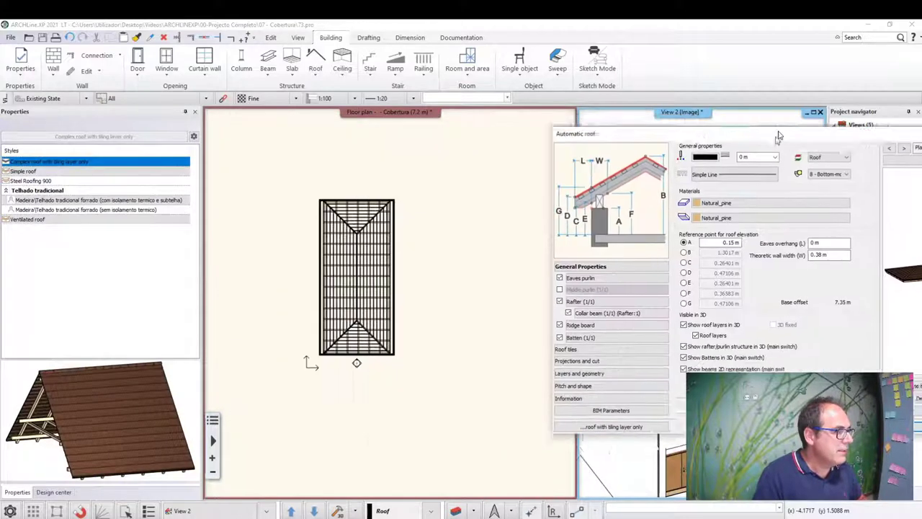
left_click_drag(442, 135, 730, 116)
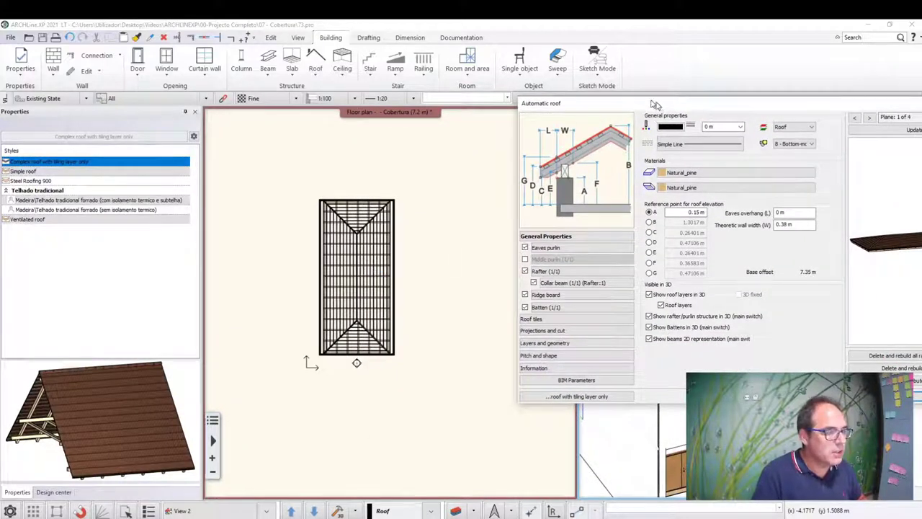
left_click_drag(656, 105, 627, 96)
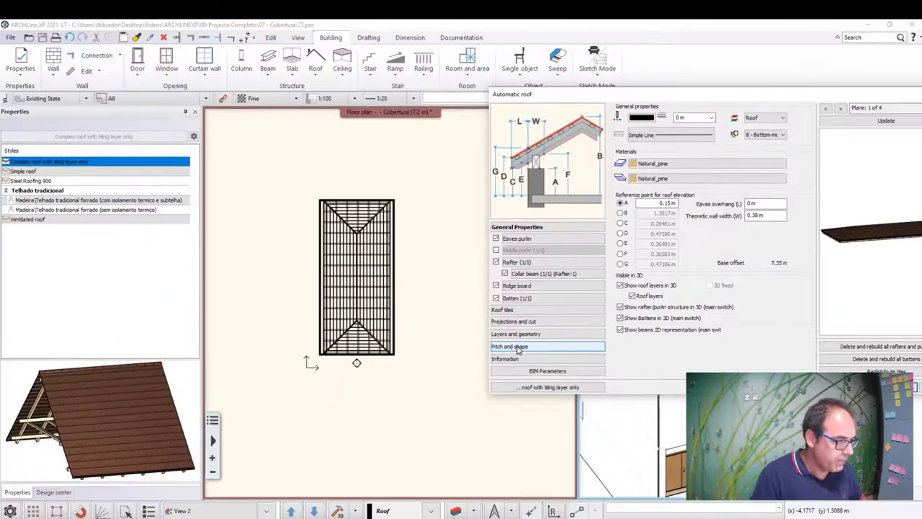
Step: Make roof planes 4 and 2 gable ends, update the roof preview and confirm
left_click(517, 347)
left_click(702, 115)
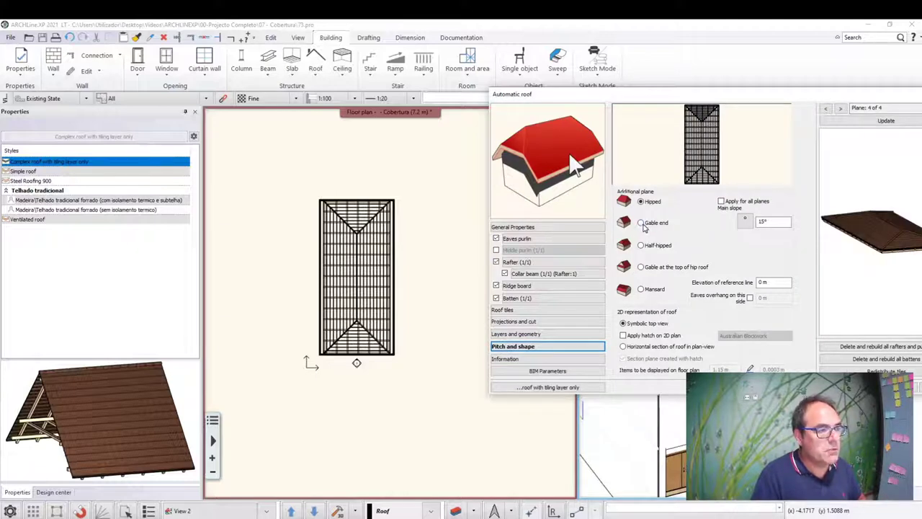
left_click(643, 224)
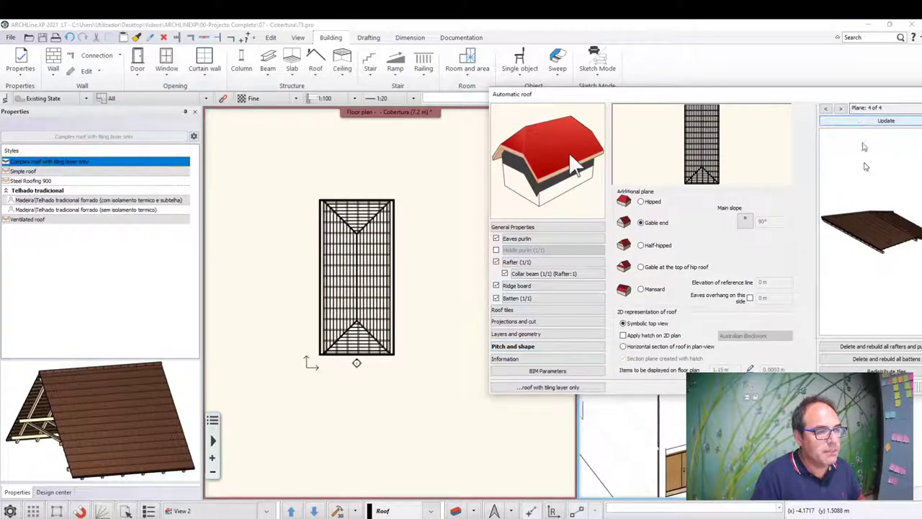
left_click_drag(832, 271, 850, 245)
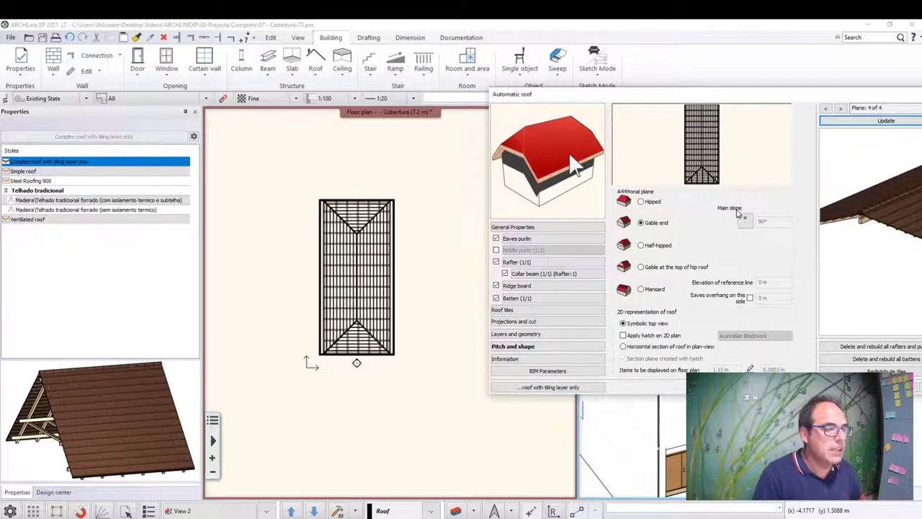
left_click_drag(850, 224, 864, 209)
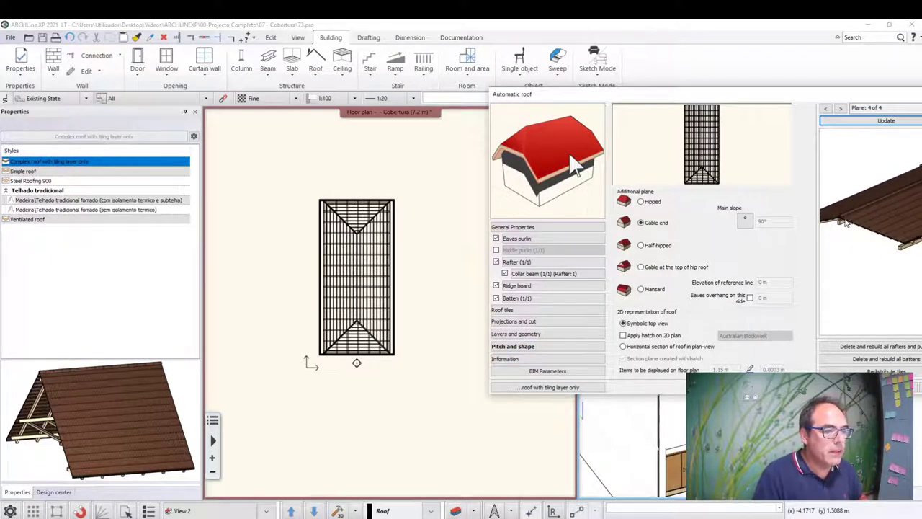
left_click(706, 181)
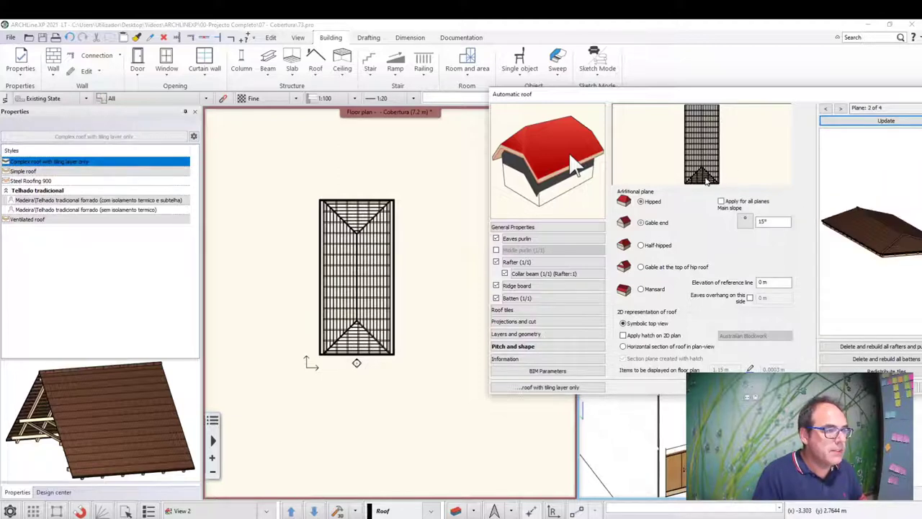
left_click(642, 224)
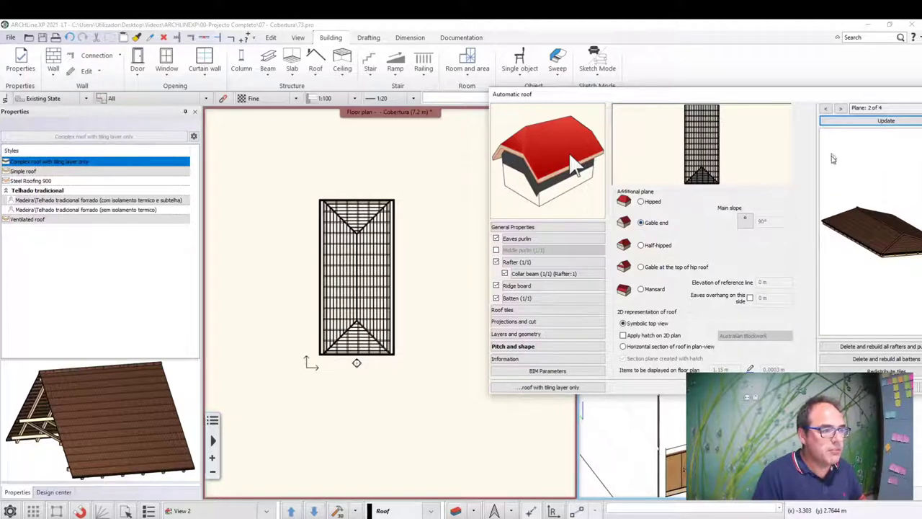
left_click(865, 123)
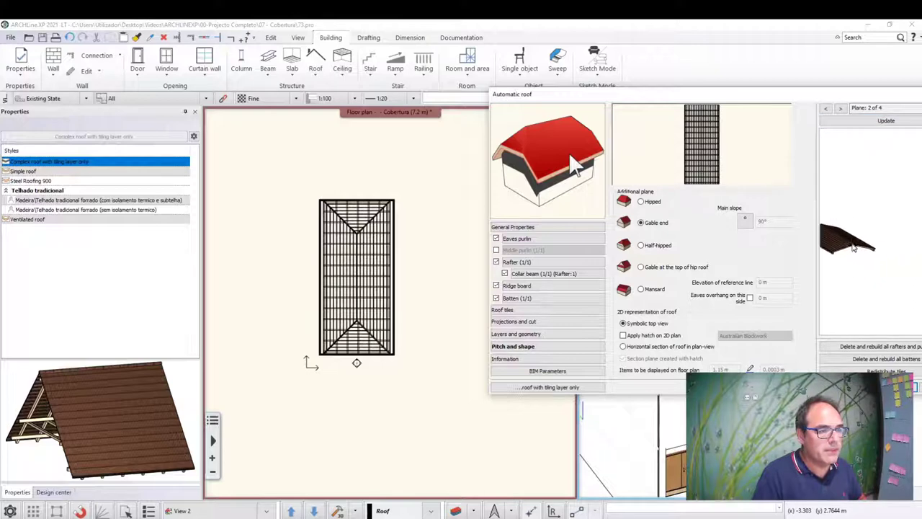
key("Return")
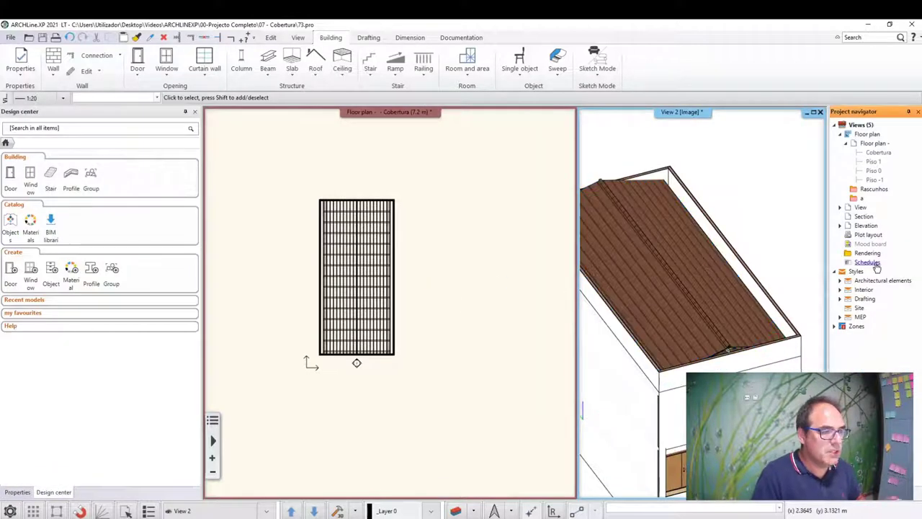
mouse_move(765, 324)
middle_mouse_down()
mouse_move(721, 291)
mouse_move(667, 350)
mouse_move(661, 247)
middle_mouse_up()
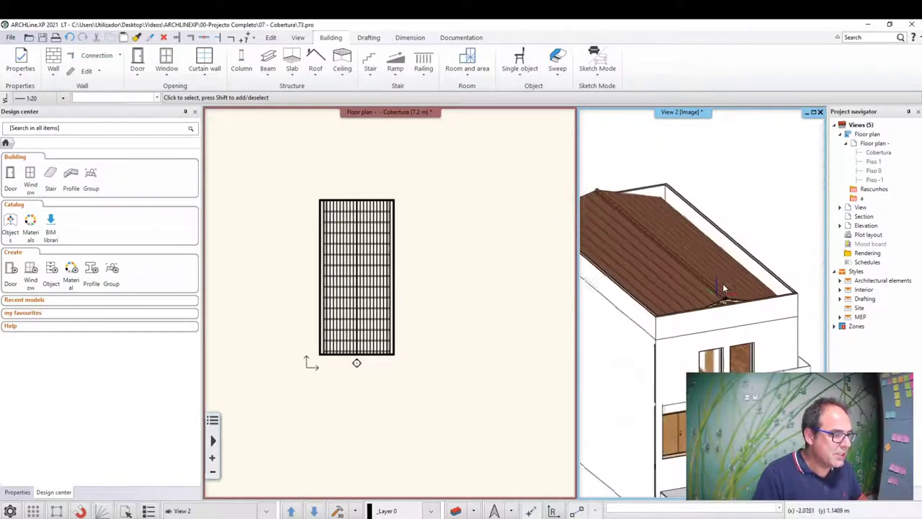
Step: Zoom and orbit the 3D view to inspect the roof tiles
scroll(661, 246, "up", 3)
scroll(670, 274, "up", 3)
scroll(688, 318, "up", 3)
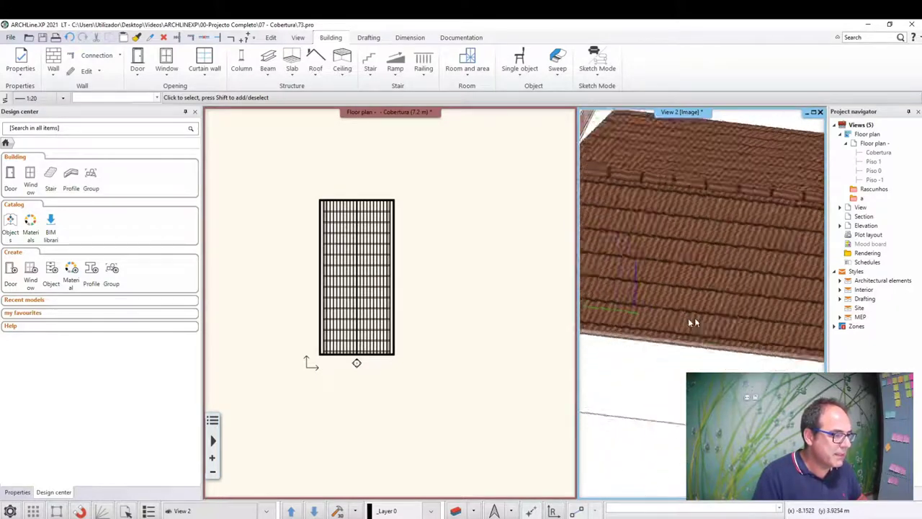
scroll(663, 338, "up", 3)
scroll(679, 334, "down", 2)
scroll(670, 334, "down", 2)
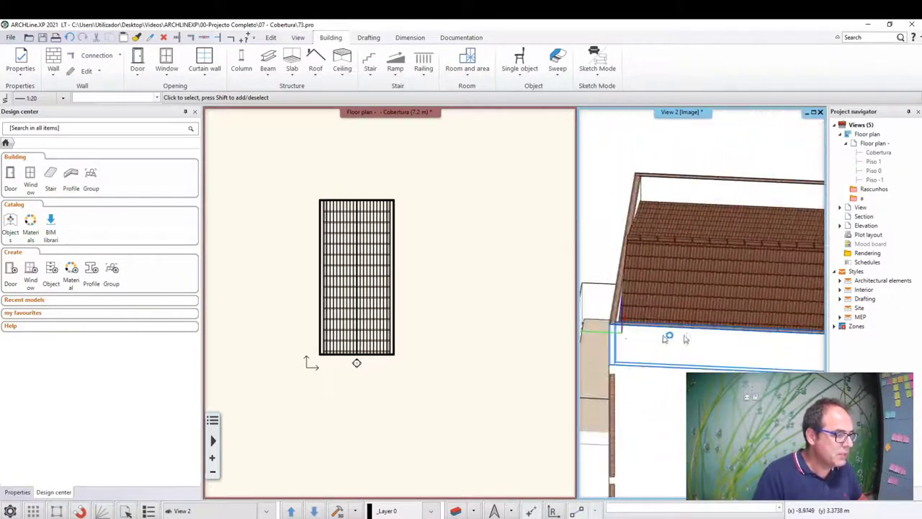
scroll(677, 335, "down", 2)
scroll(715, 331, "down", 2)
mouse_move(716, 331)
middle_mouse_down("shift")
mouse_move(714, 255)
mouse_move(703, 245)
middle_mouse_up("shift")
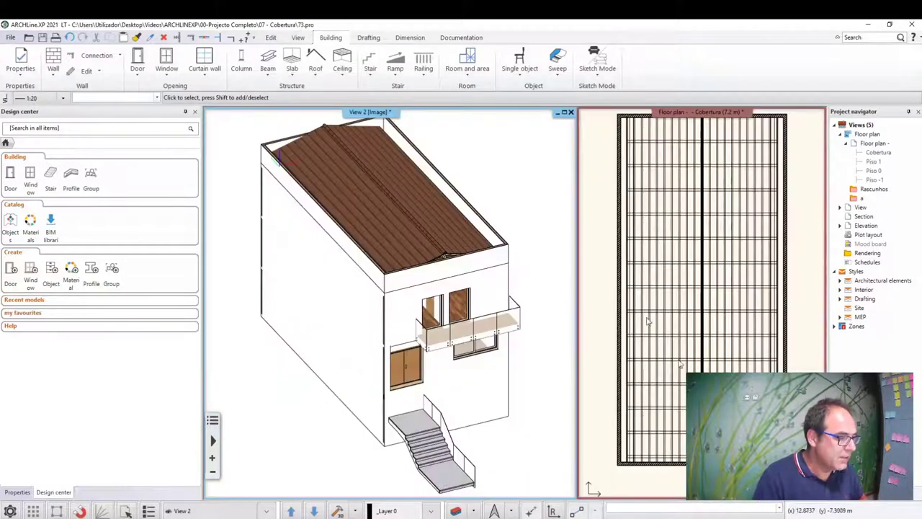
Step: Raise the wall along the roof's back edge to a height of 1.7 m
scroll(432, 193, "up", 3)
left_click(432, 213)
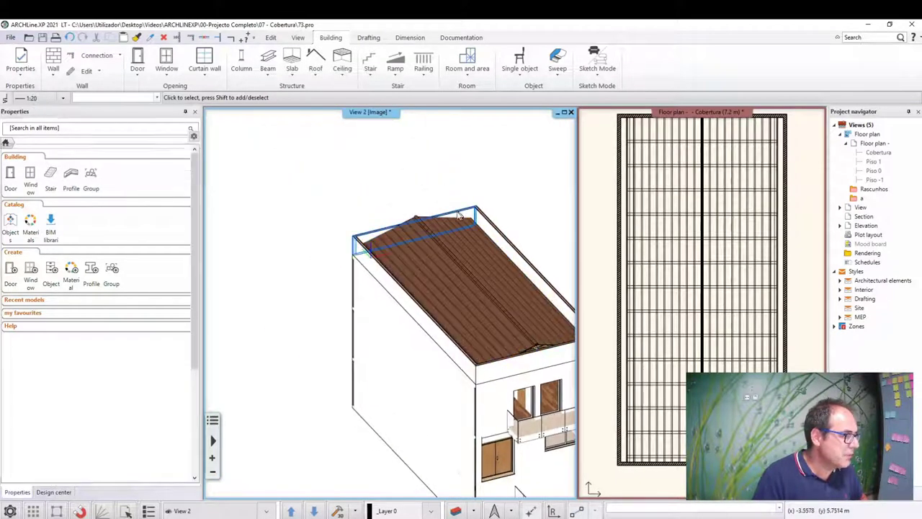
left_click(163, 259)
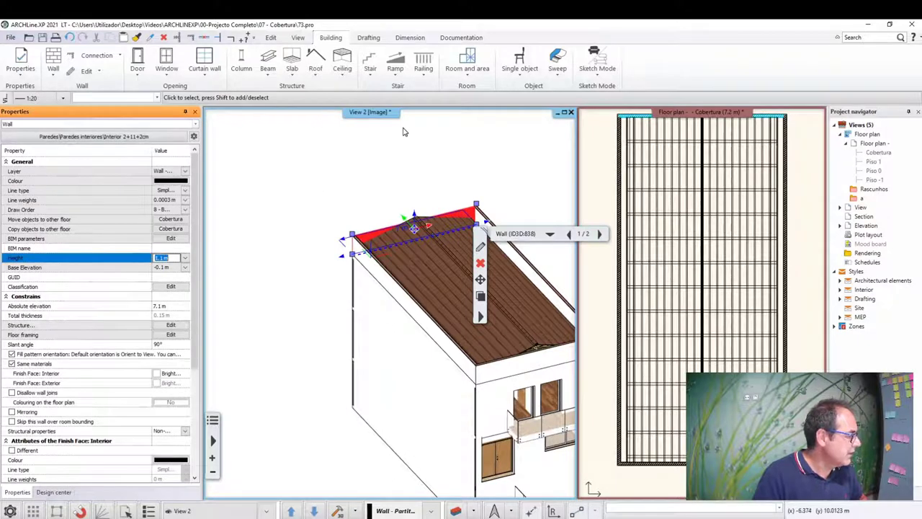
type("1.4")
key("Return")
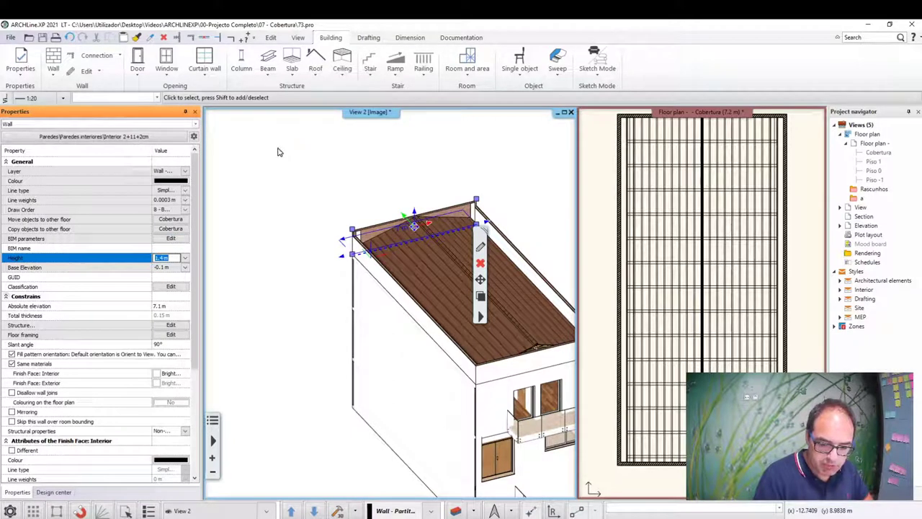
type("7")
key("Return")
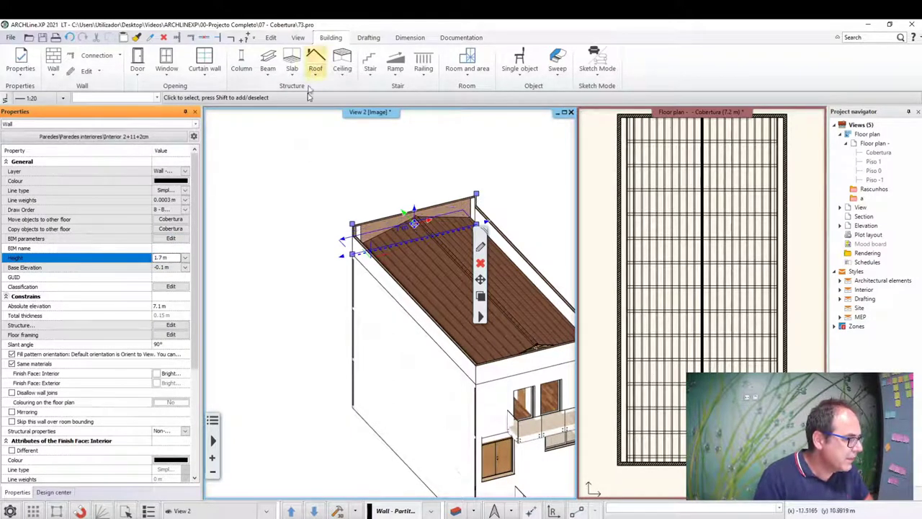
left_click(320, 162)
key("Escape")
scroll(374, 185, "down", 2)
scroll(391, 212, "up", 3)
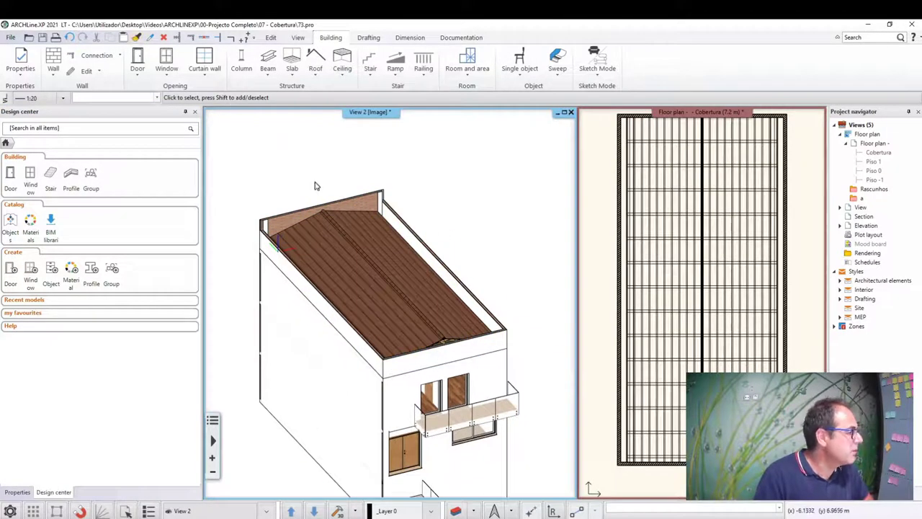
Step: Copy properties onto the left, front and right parapet walls and clear the selection
left_click(324, 203)
key("Escape")
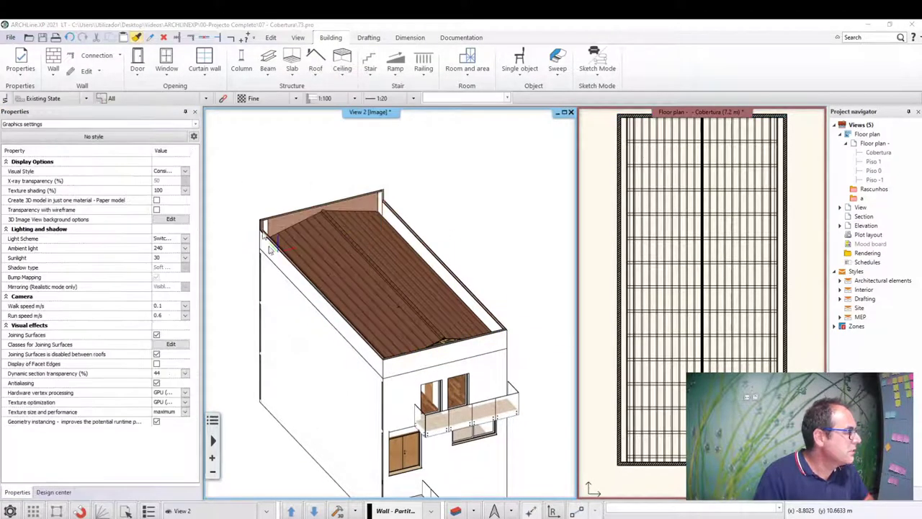
double_click(270, 250)
left_click(494, 384)
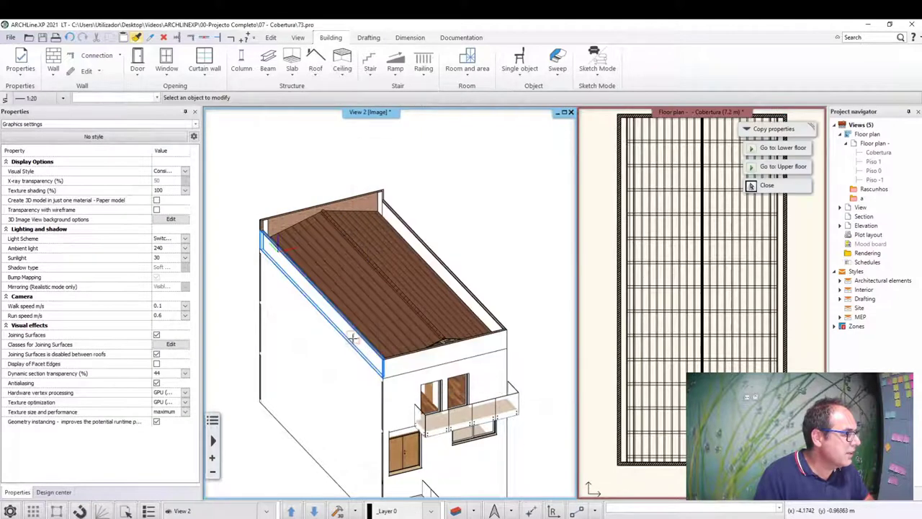
left_click(430, 359, "shift")
left_click(467, 280, "shift")
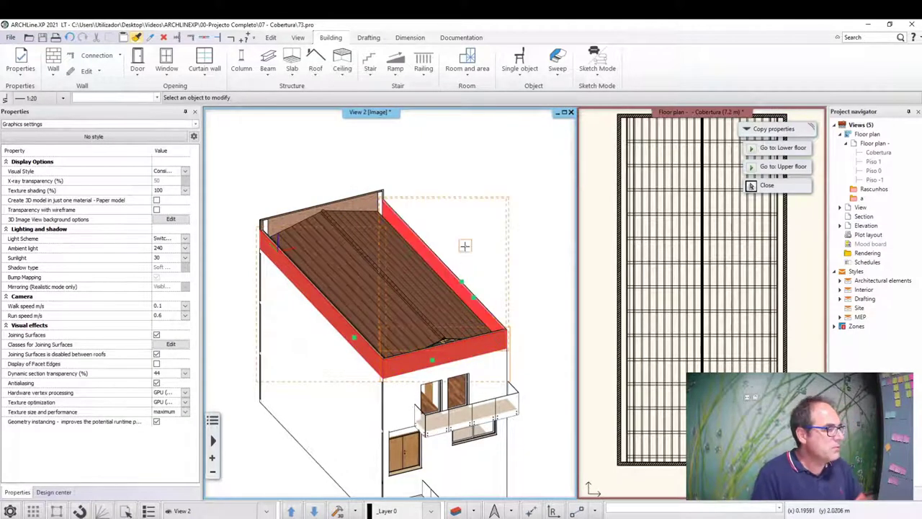
left_click(464, 245)
Step: Orbit and zoom the 3D view for a steep look along the tiled roof
mouse_move(466, 249)
middle_mouse_down()
mouse_move(322, 358)
mouse_move(411, 201)
middle_mouse_up()
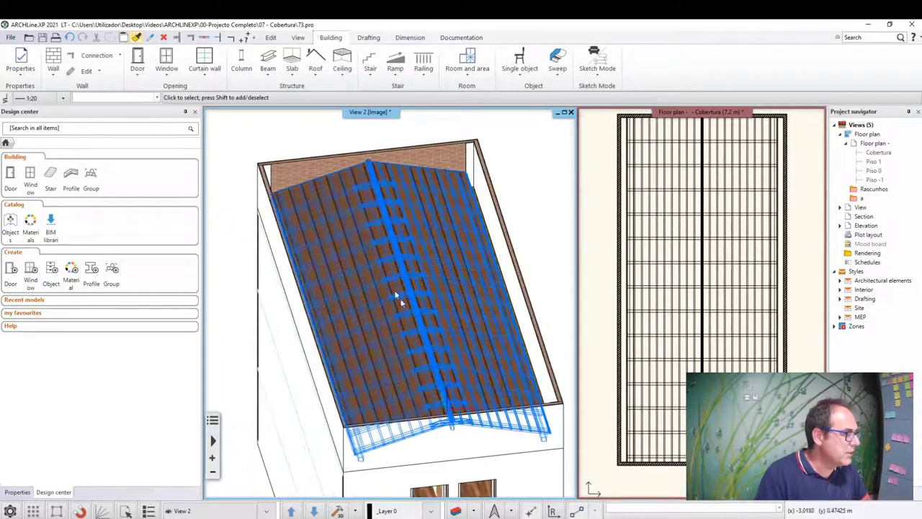
scroll(402, 295, "up", 5)
mouse_move(403, 295)
middle_mouse_down()
mouse_move(419, 311)
mouse_move(461, 310)
middle_mouse_up()
Step: Select the roof and move its upper corner point onto the wall line in plan
left_click(395, 326)
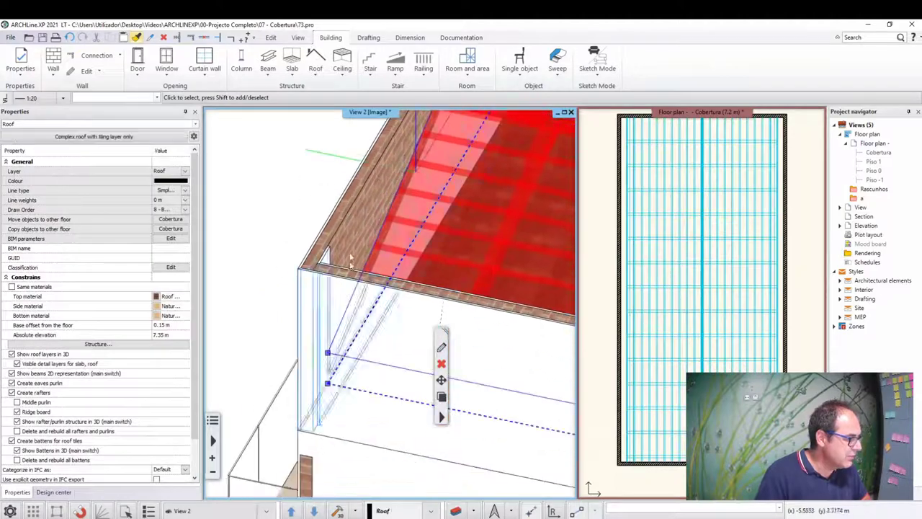
scroll(637, 290, "up", 5)
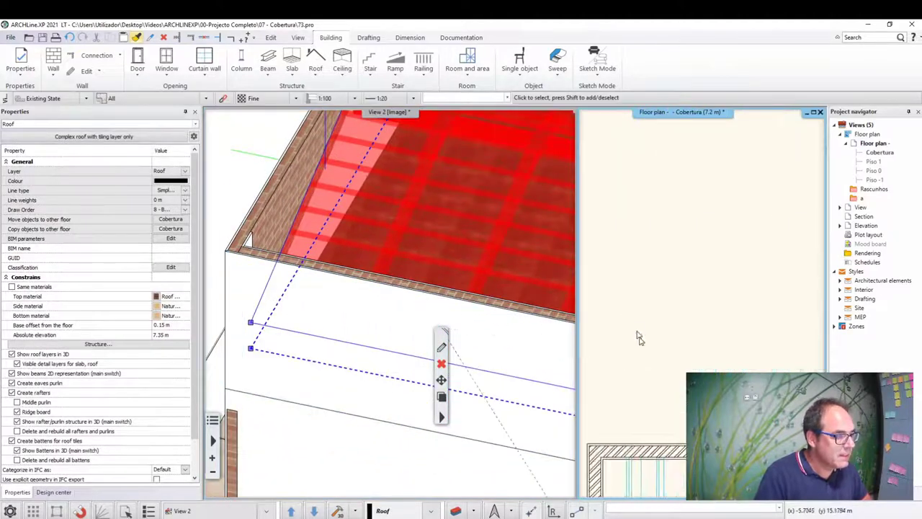
middle_click_drag(655, 336, 671, 322)
scroll(671, 323, "up", 2)
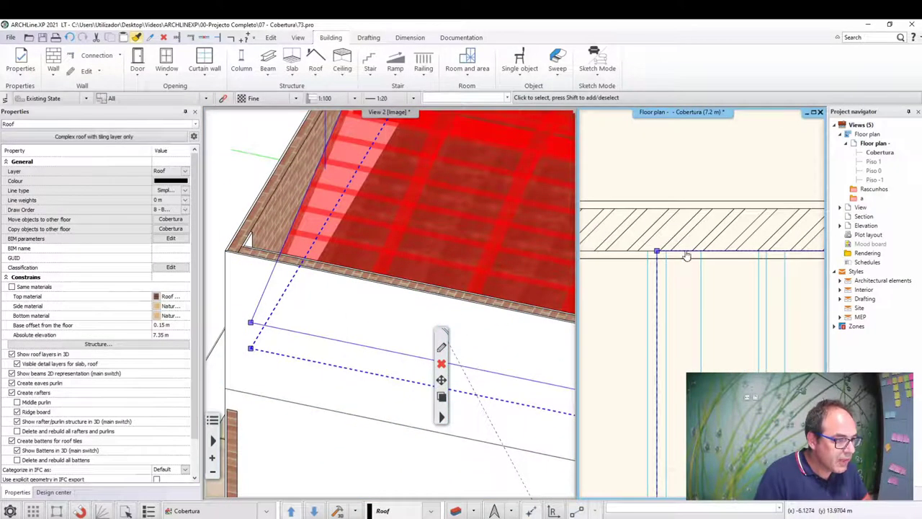
right_click(687, 256)
left_click(702, 259)
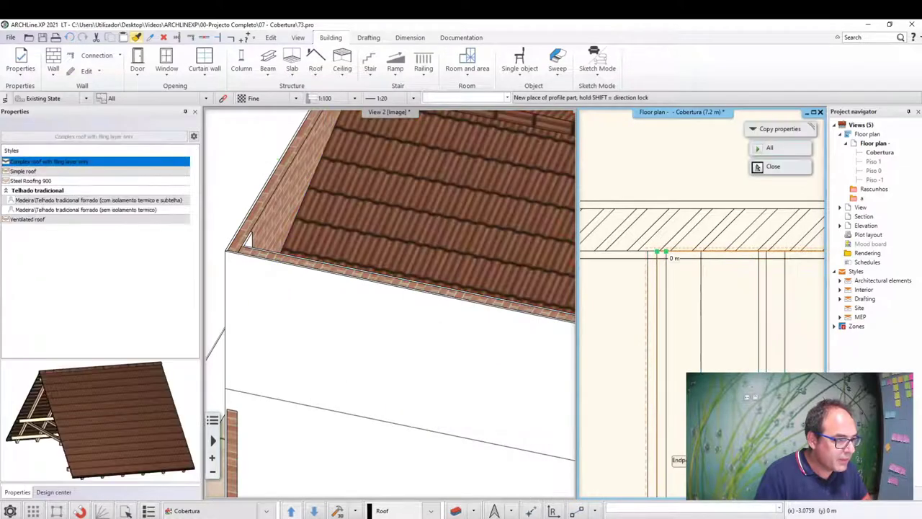
left_click(663, 254)
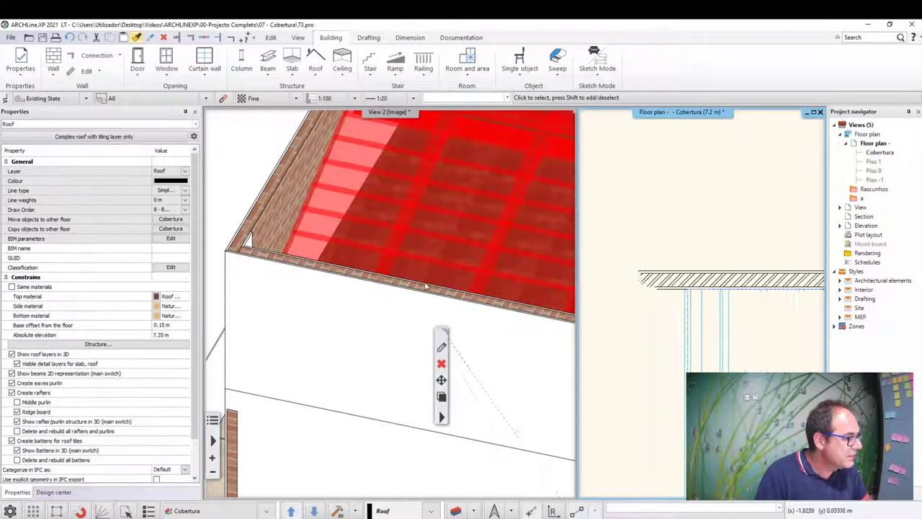
Step: Move the lower roof corner onto the wall corner, then deselect and view the whole building
scroll(780, 220, "up", 3)
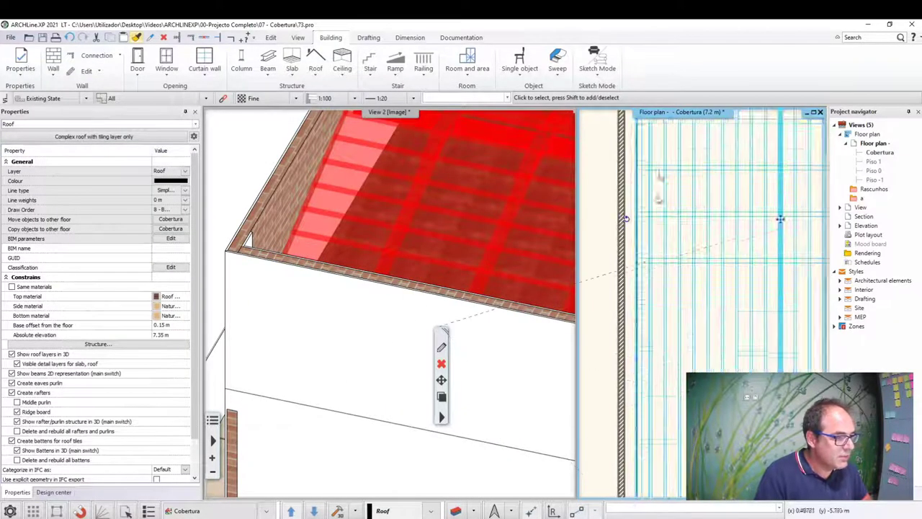
scroll(721, 273, "down", 3)
scroll(643, 303, "up", 3)
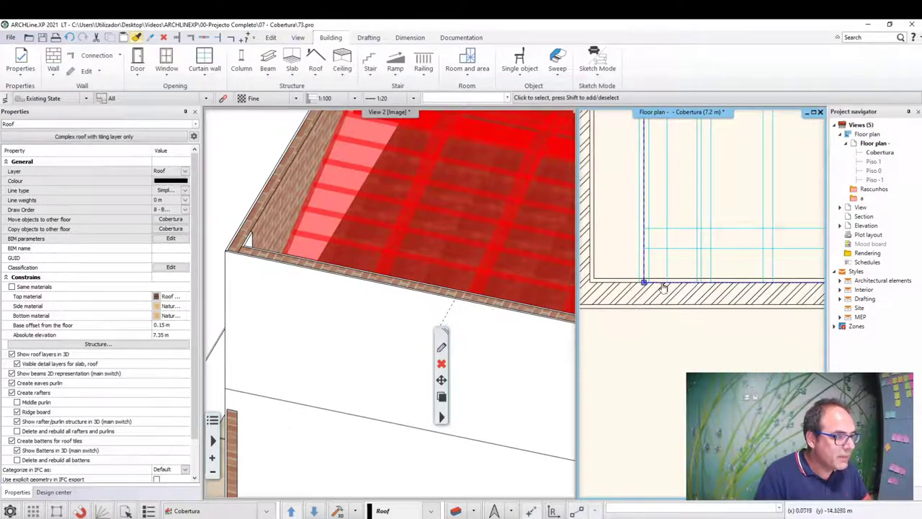
right_click(662, 286)
left_click(674, 291)
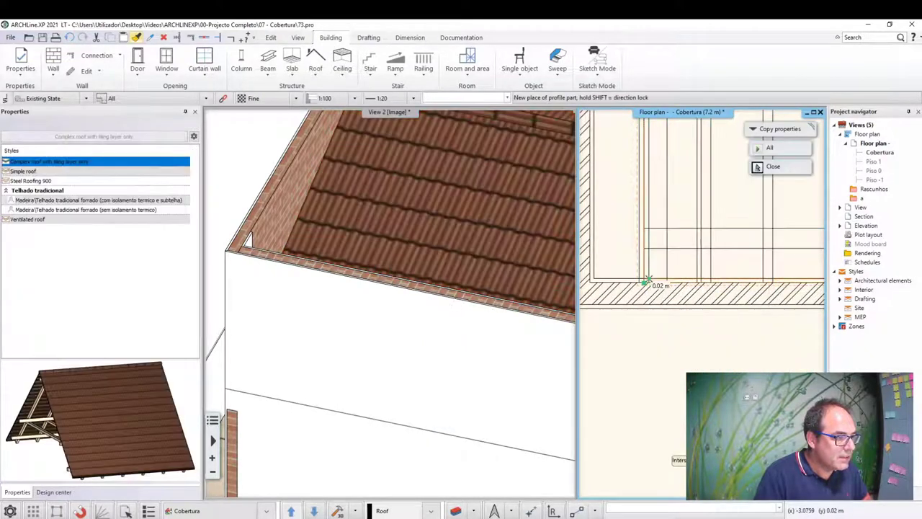
left_click(649, 273)
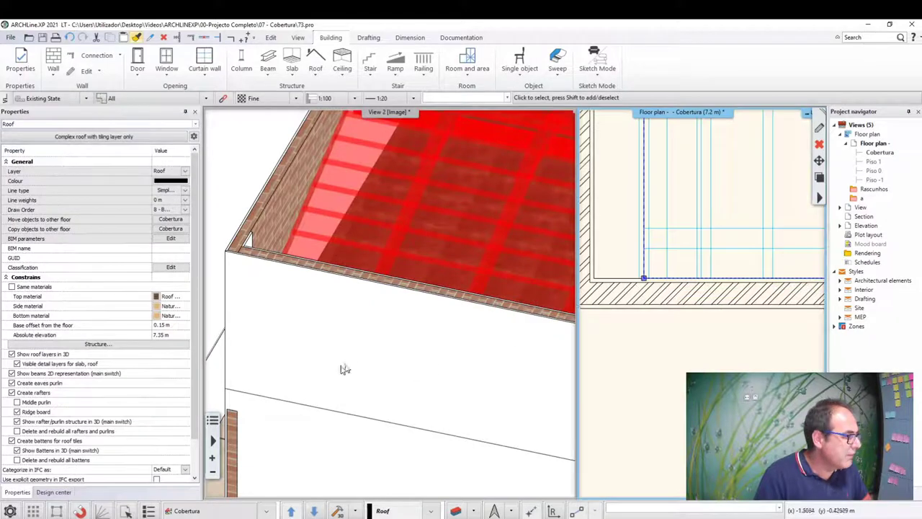
left_click_drag(262, 205, 317, 389)
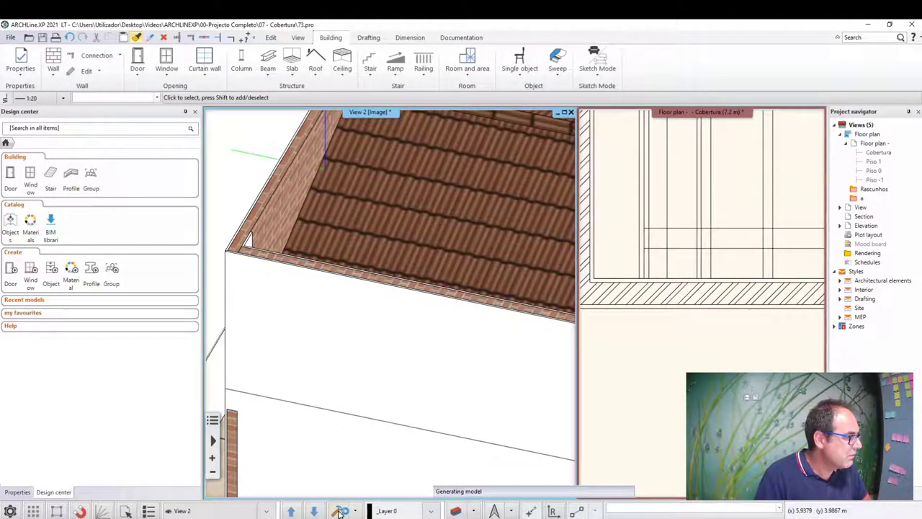
left_click(342, 512)
Step: Check the building from several angles, then select the roof and open its detailed settings
mouse_move(359, 334)
middle_mouse_down()
mouse_move(437, 333)
mouse_move(368, 230)
middle_mouse_up()
scroll(367, 231, "up", 3)
scroll(367, 231, "up", 2)
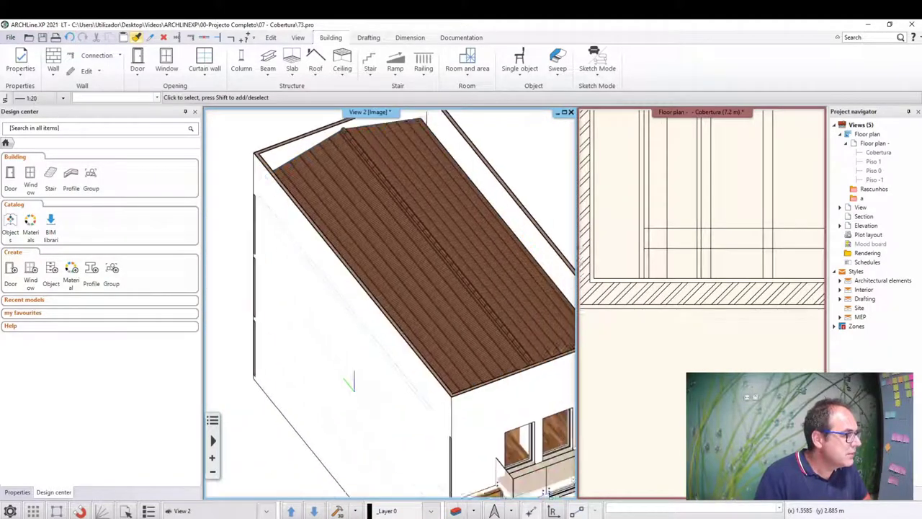
scroll(504, 176, "down", 2)
scroll(504, 177, "down", 1)
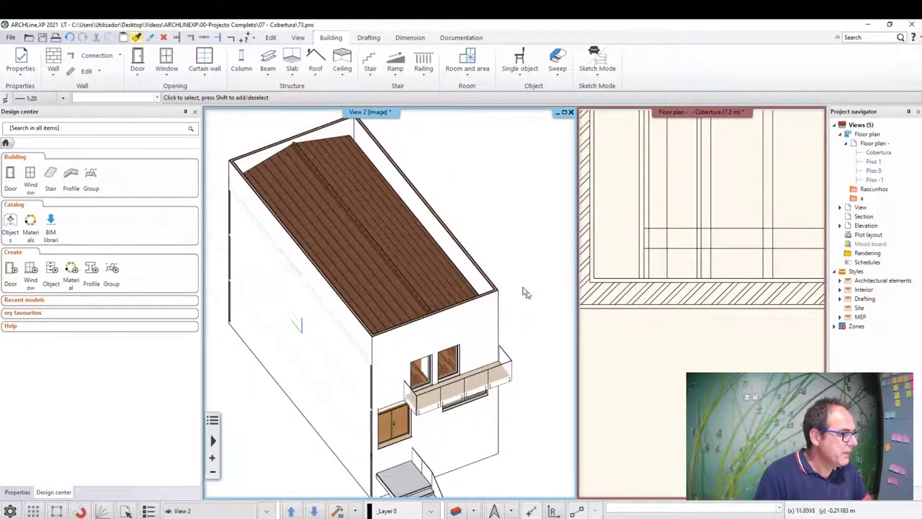
mouse_move(504, 227)
middle_mouse_down()
mouse_move(383, 330)
mouse_move(457, 337)
middle_mouse_up()
scroll(457, 338, "up", 2)
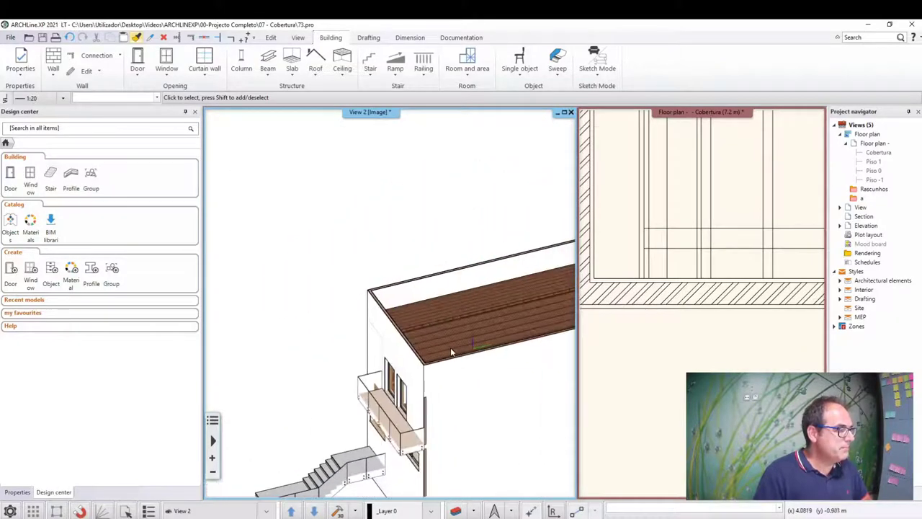
scroll(457, 337, "up", 2)
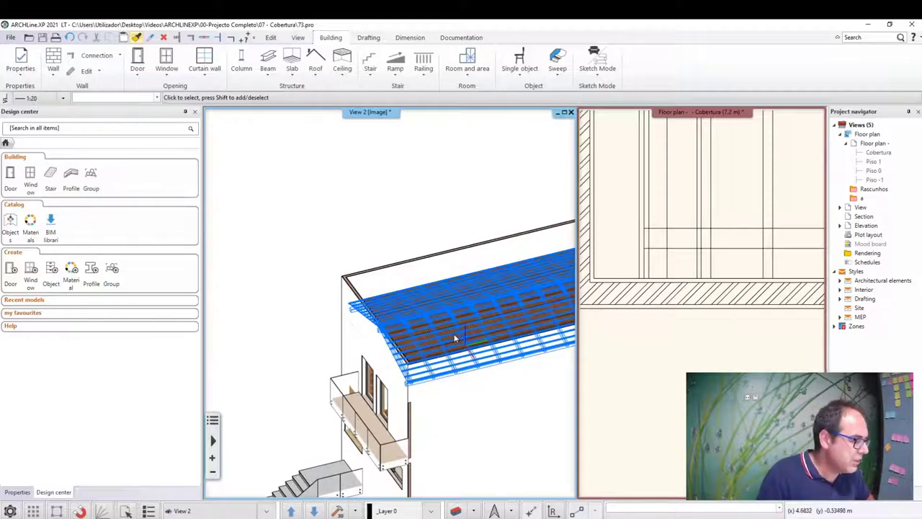
scroll(452, 333, "up", 1)
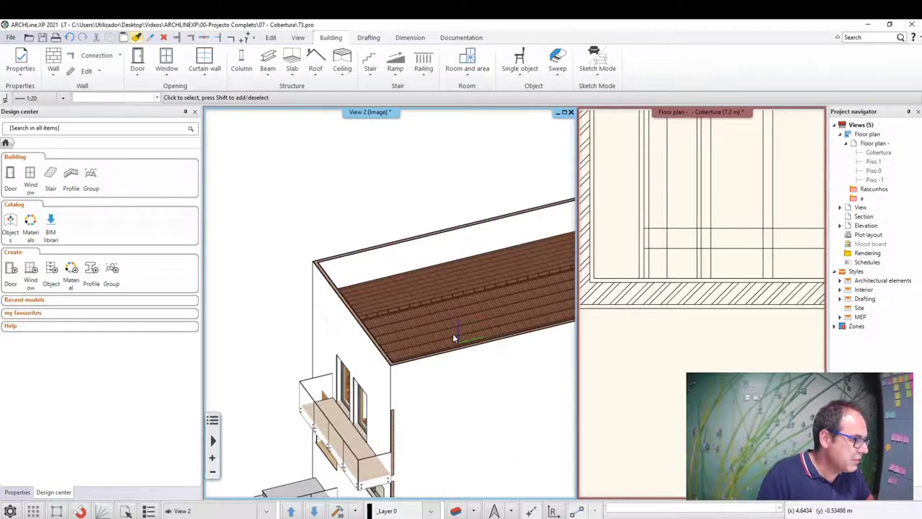
left_click(413, 315)
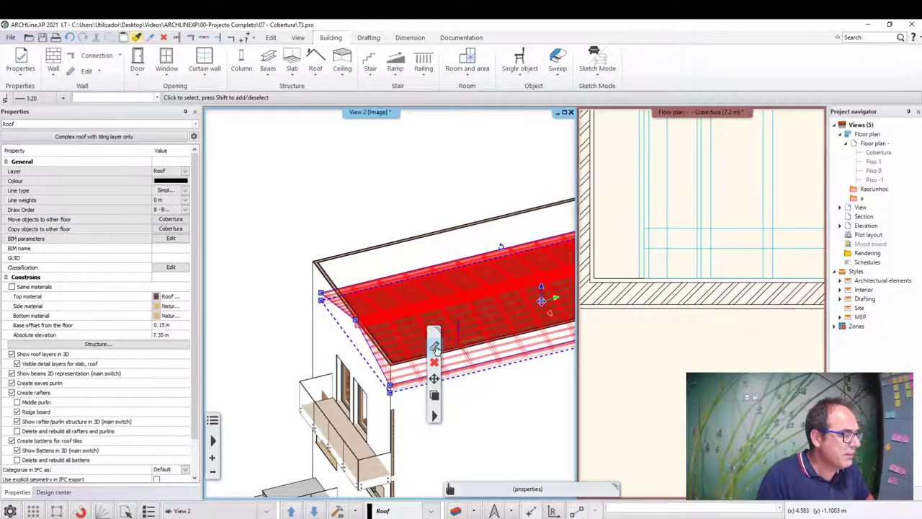
left_click(435, 349)
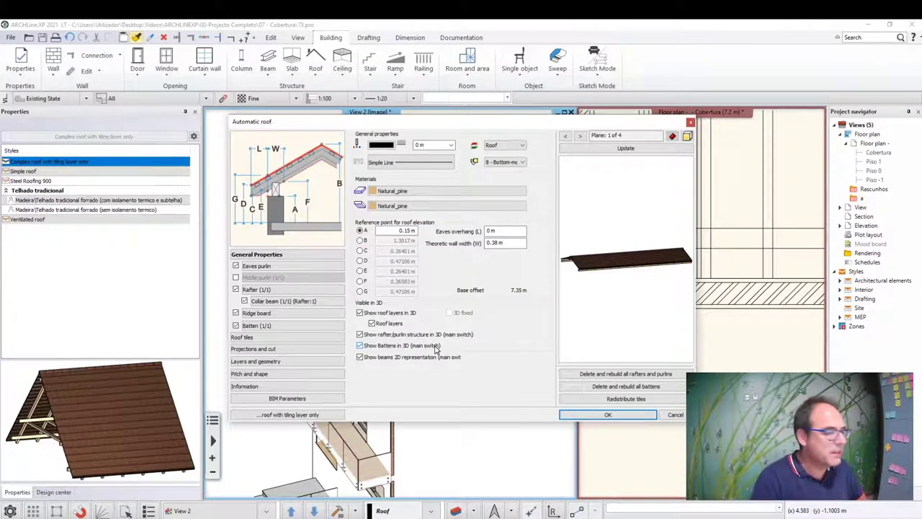
Step: Turn off the collar beam and refresh the rotated, zoomed roof preview
left_click(244, 301)
left_click_drag(611, 268, 666, 243)
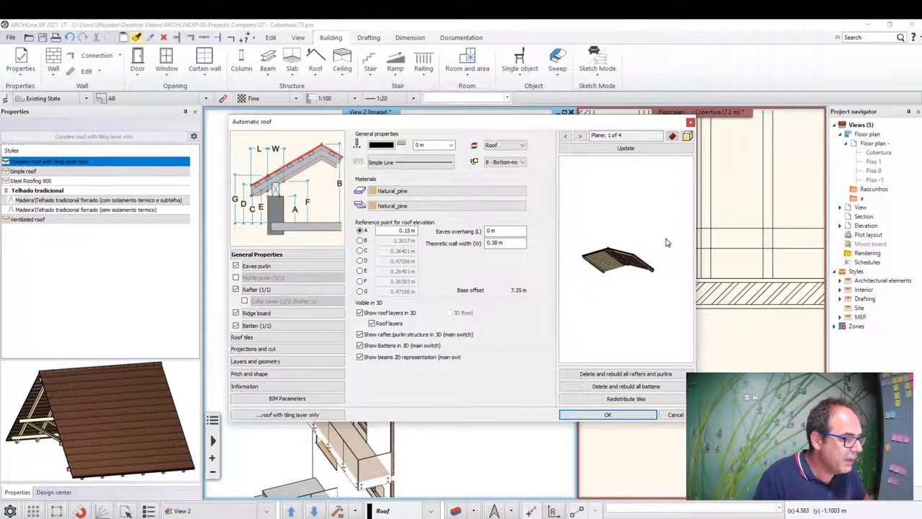
scroll(649, 245, "up", 2)
scroll(627, 237, "up", 2)
scroll(605, 231, "up", 2)
scroll(587, 220, "up", 3)
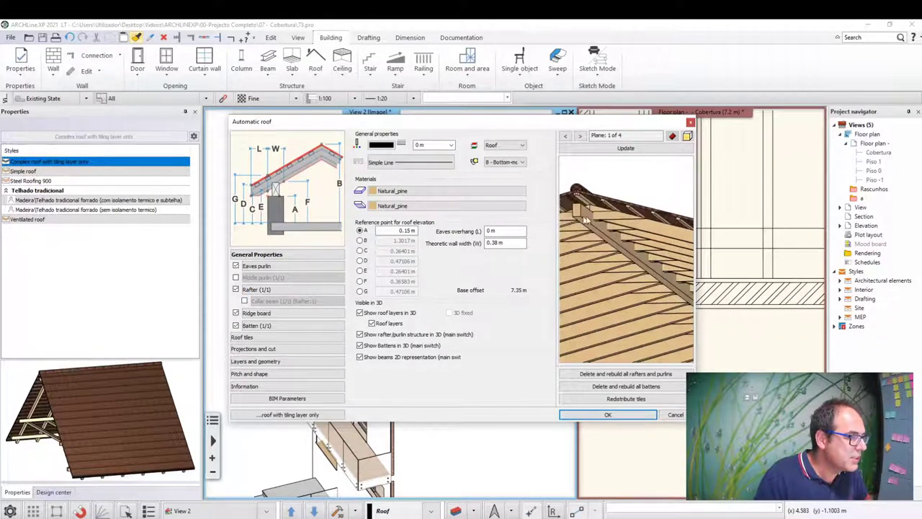
left_click(626, 148)
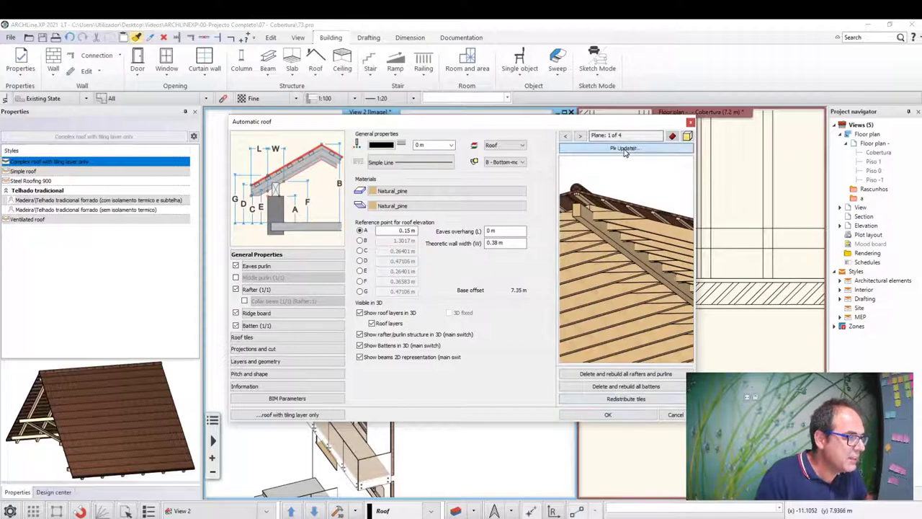
mouse_move(614, 305)
left_mouse_down()
mouse_move(577, 263)
mouse_move(607, 280)
mouse_move(606, 302)
left_mouse_up()
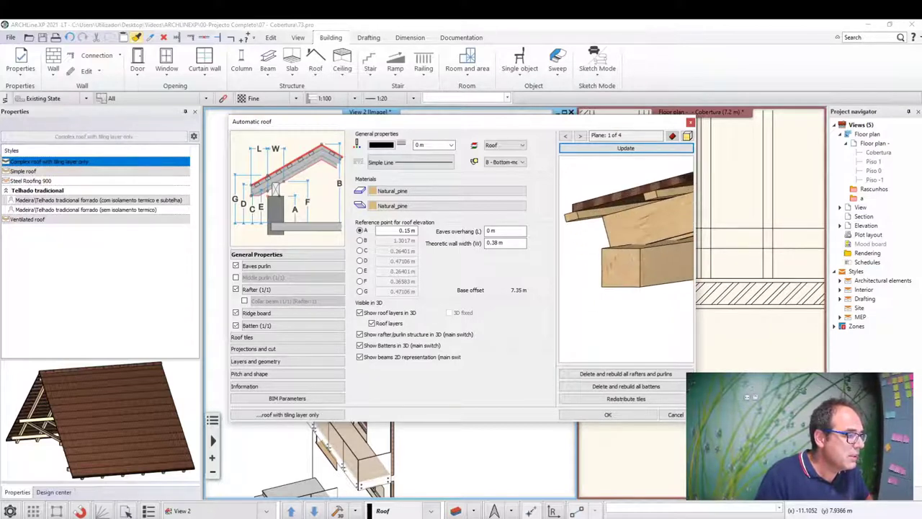
Step: Make the eaves purlin a Steel IPN160 profile and refresh the preview
left_click(256, 266)
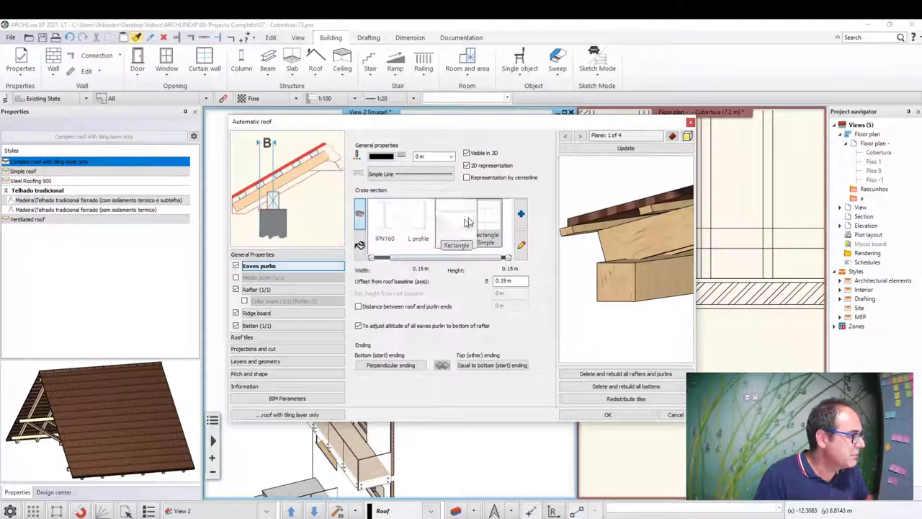
left_click(388, 231)
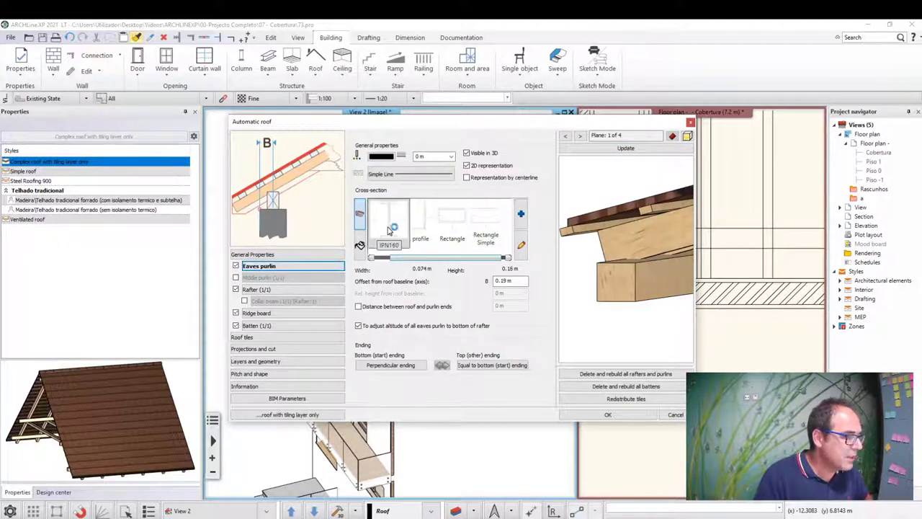
left_click(626, 149)
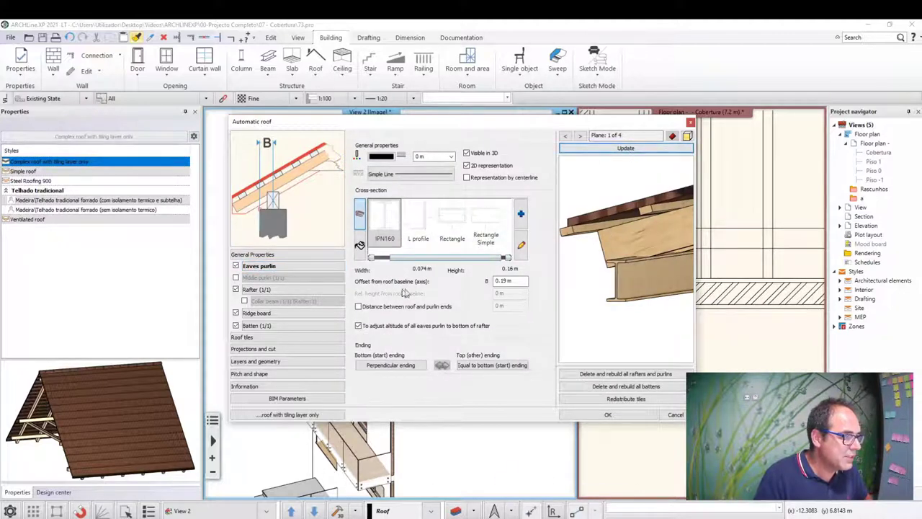
left_click(360, 246)
left_click(419, 216)
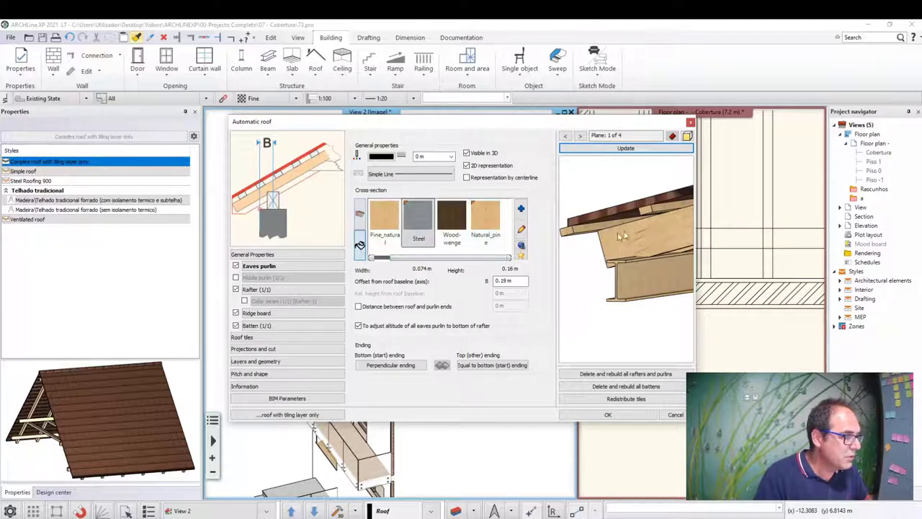
left_click(624, 148)
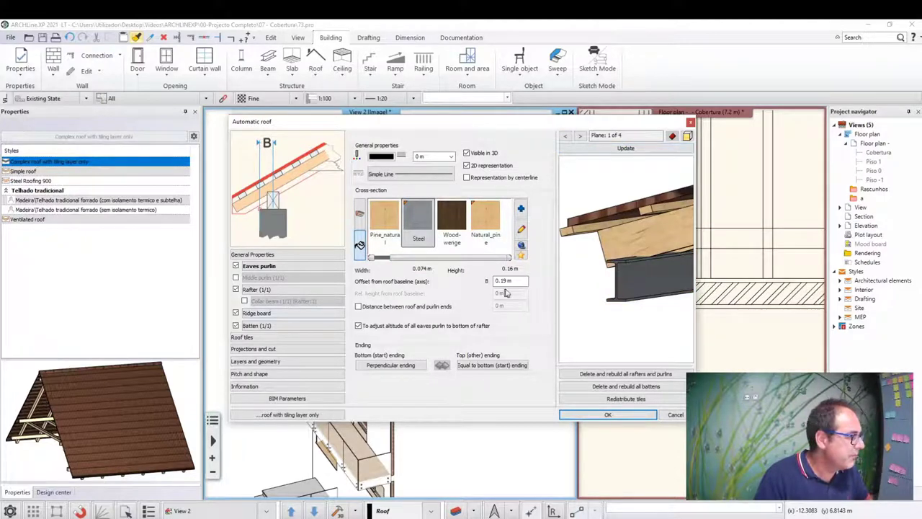
scroll(598, 287, "down", 2)
Step: Make the rafters a Steel IPN100 profile and refresh the preview
left_click(251, 289)
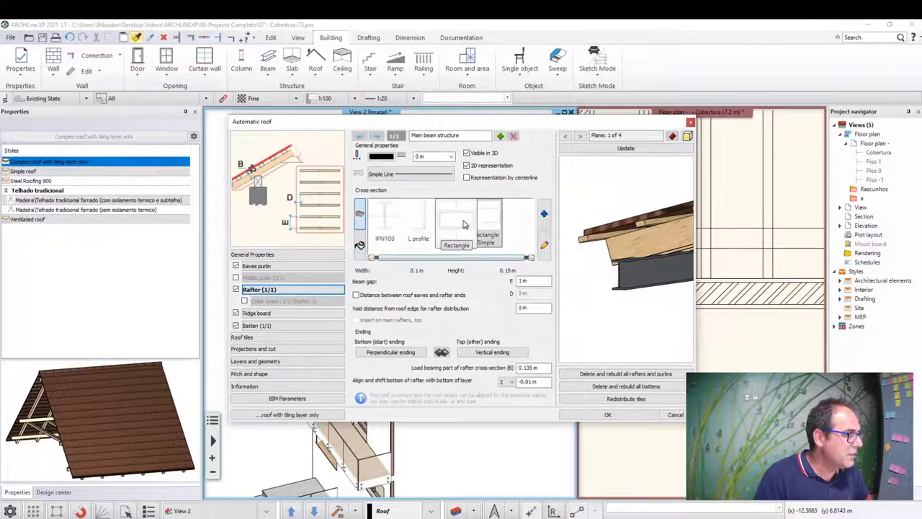
left_click(401, 224)
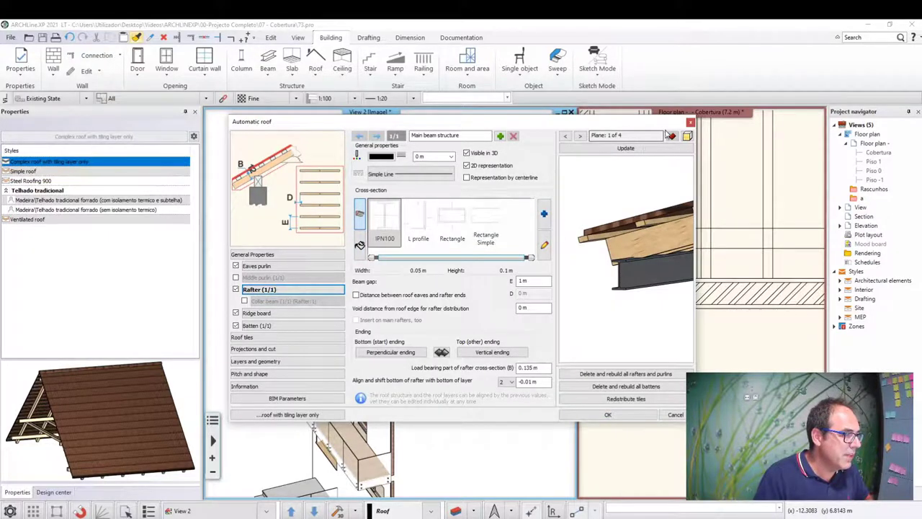
left_click(624, 148)
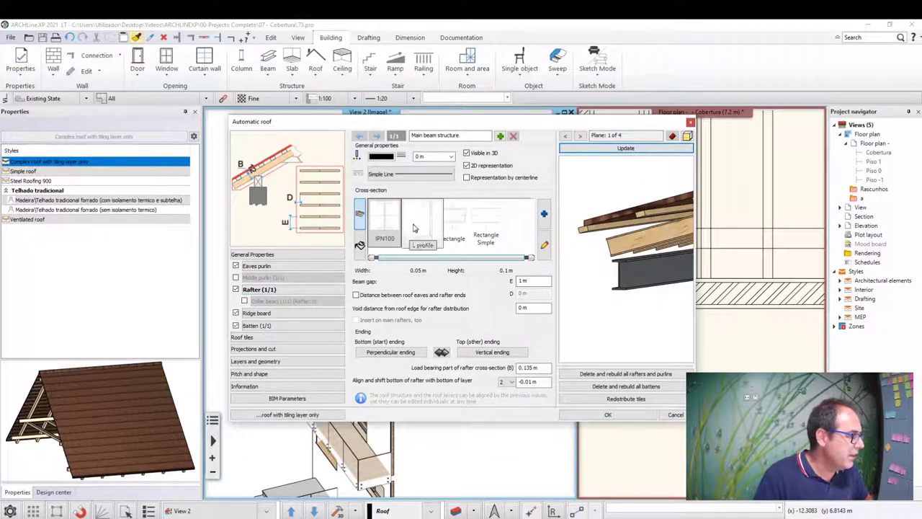
left_click(359, 245)
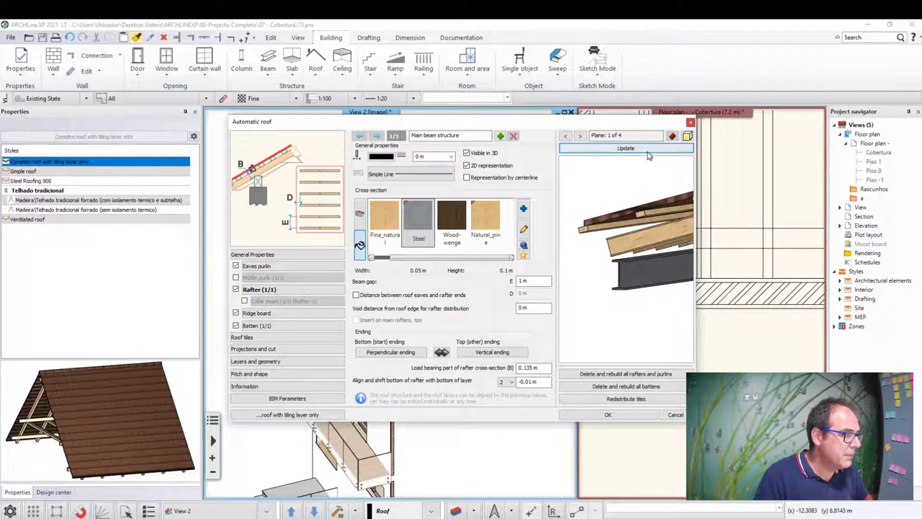
left_click(626, 149)
scroll(601, 330, "up", 2)
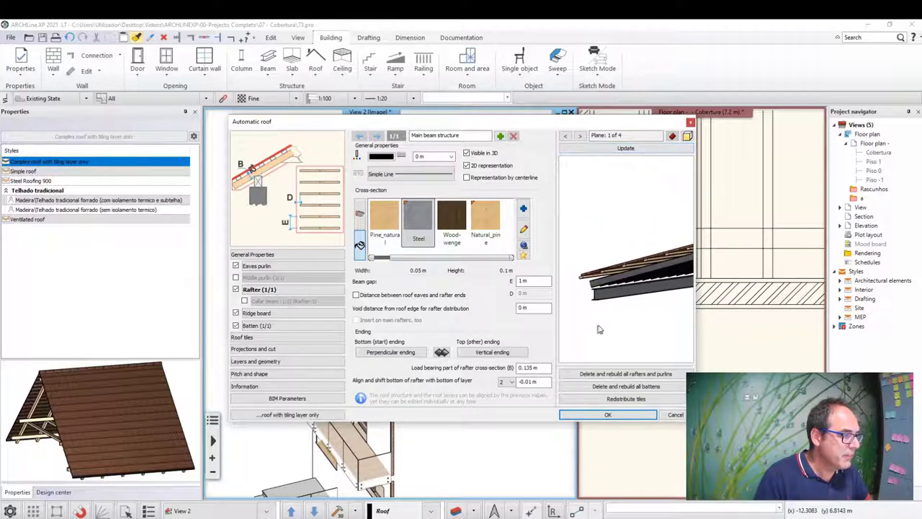
scroll(605, 302, "up", 2)
scroll(617, 246, "up", 3)
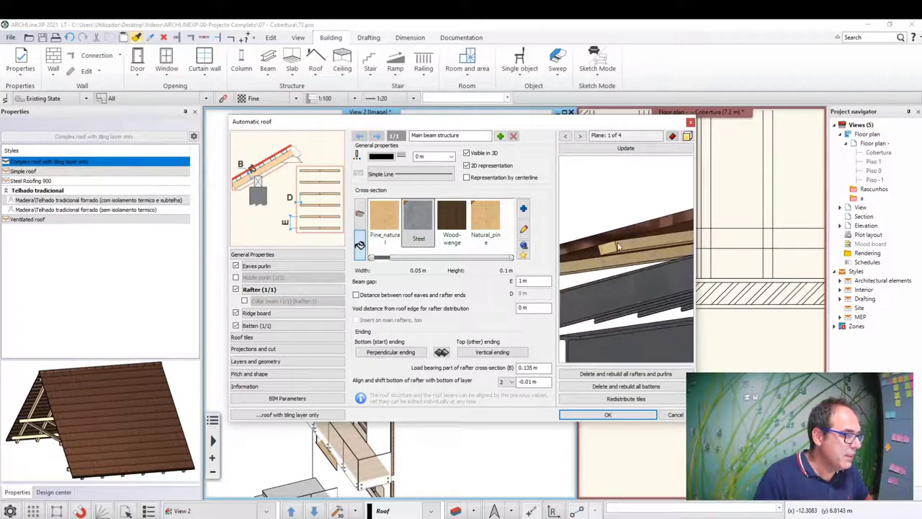
Step: Edit the ridge board's Rectangle profile, setting shell thickness to 0.002
left_click(264, 315)
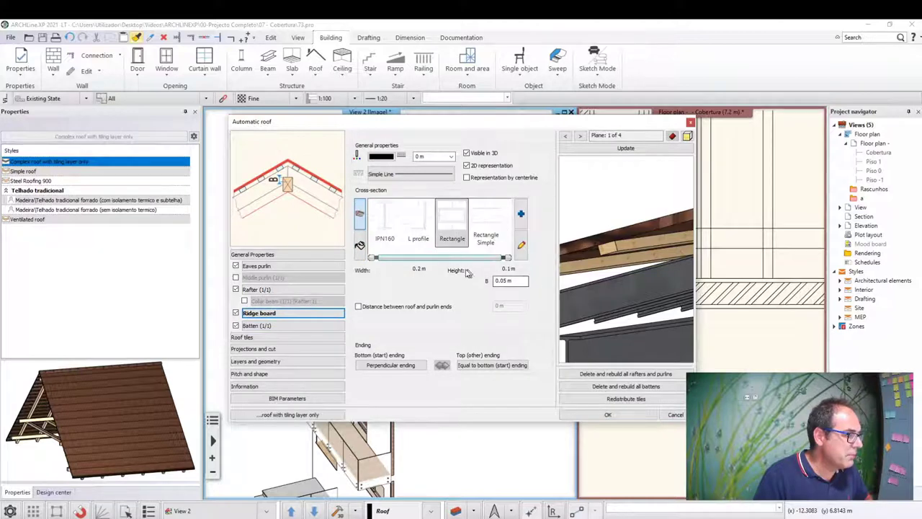
left_click(521, 245)
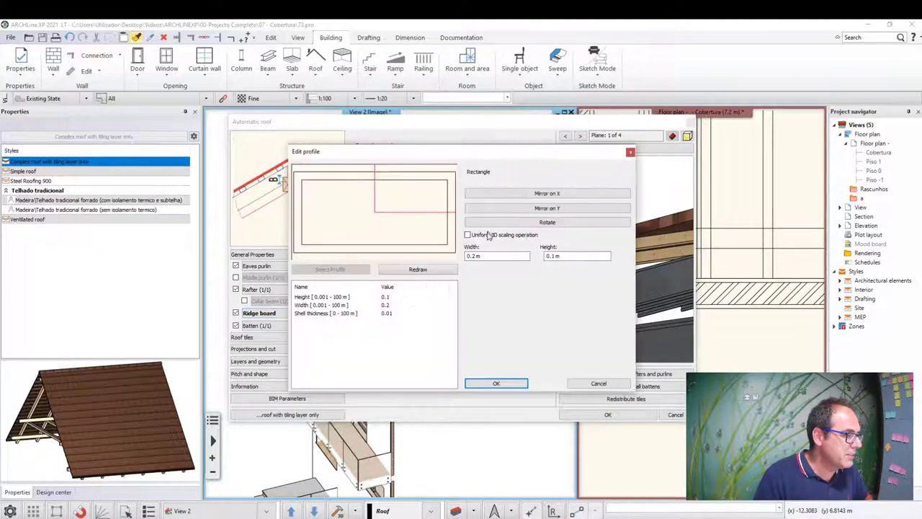
left_click(389, 312)
left_click(393, 313)
type("0.0")
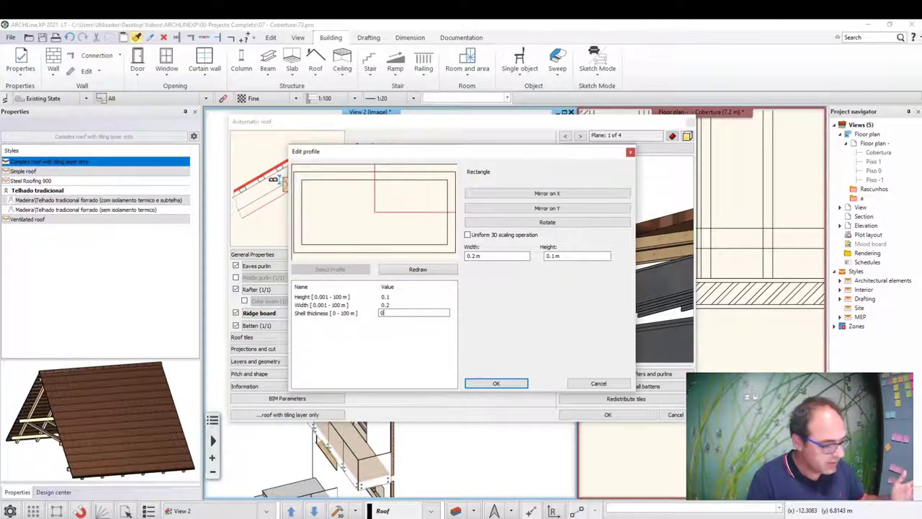
key("Return")
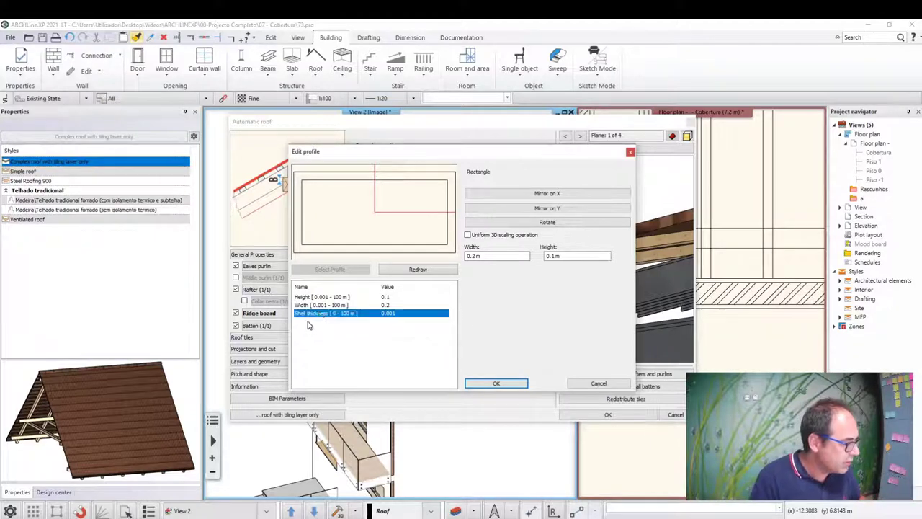
left_click(399, 314)
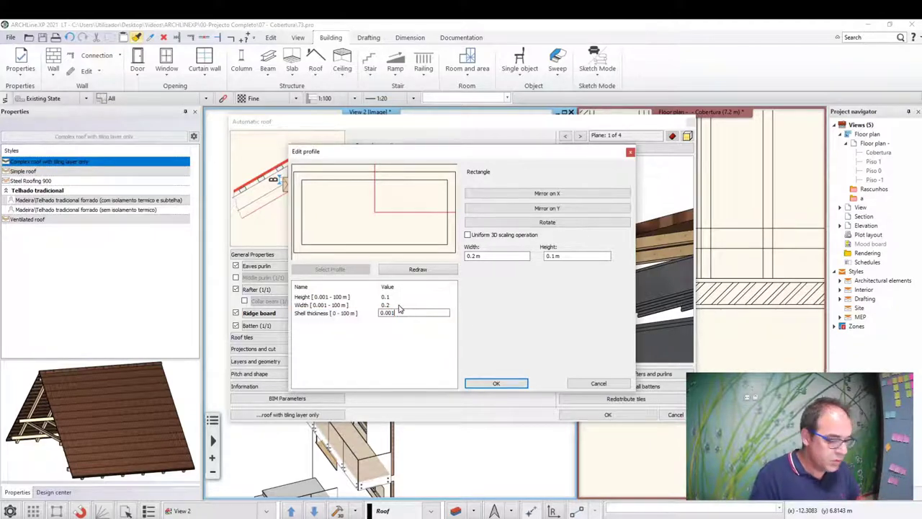
key("BackSpace")
type("2")
key("Return")
left_click(414, 270)
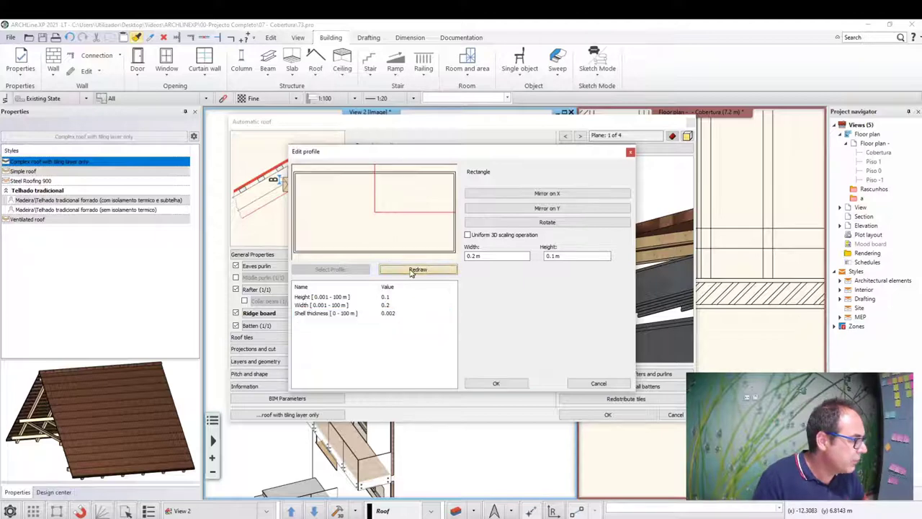
Step: Size the ridge board profile 0.03 m wide by 0.02 m high and update the preview
double_click(520, 257)
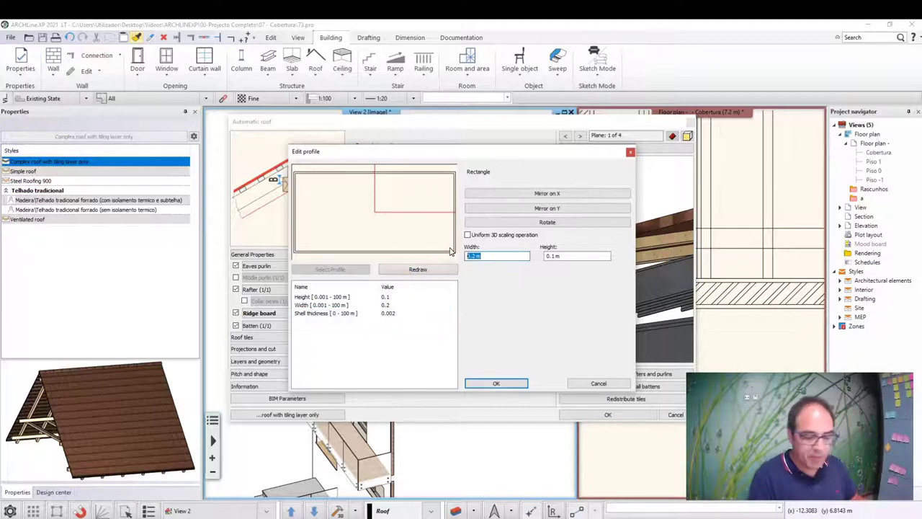
type("0.03")
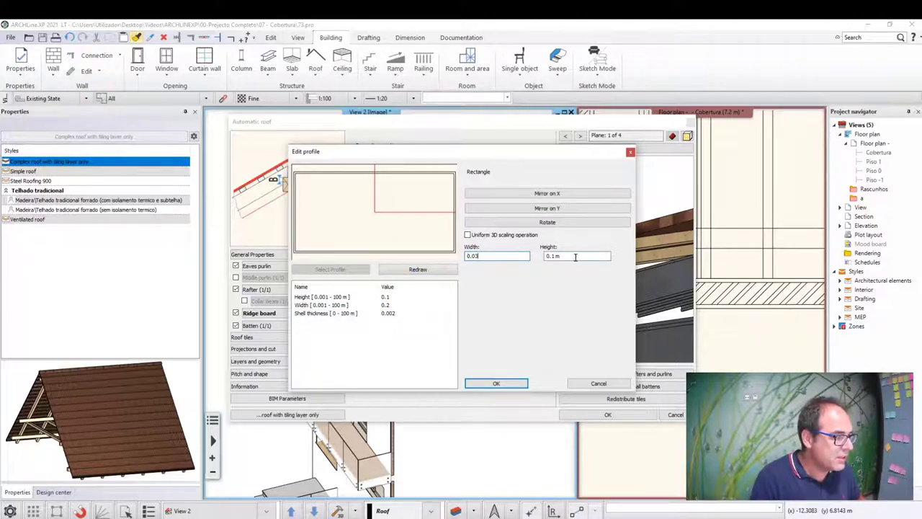
key("Tab")
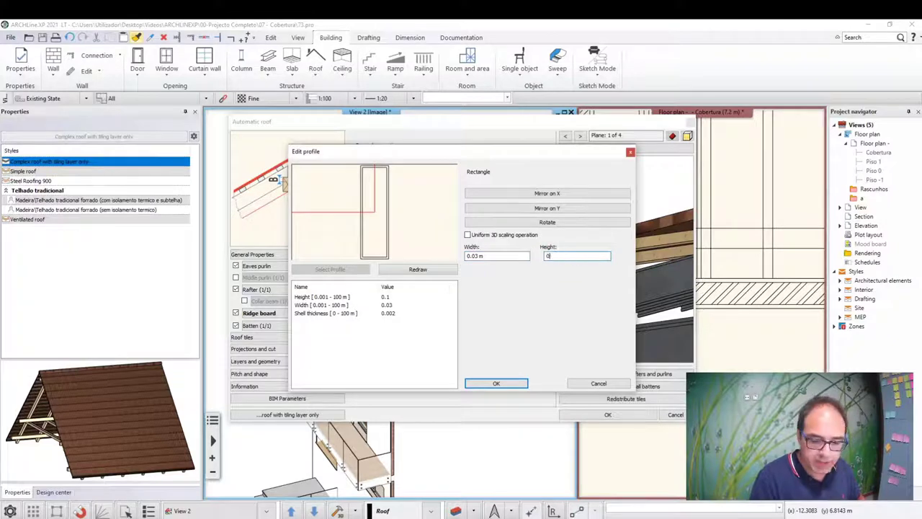
type(".02")
left_click(497, 256)
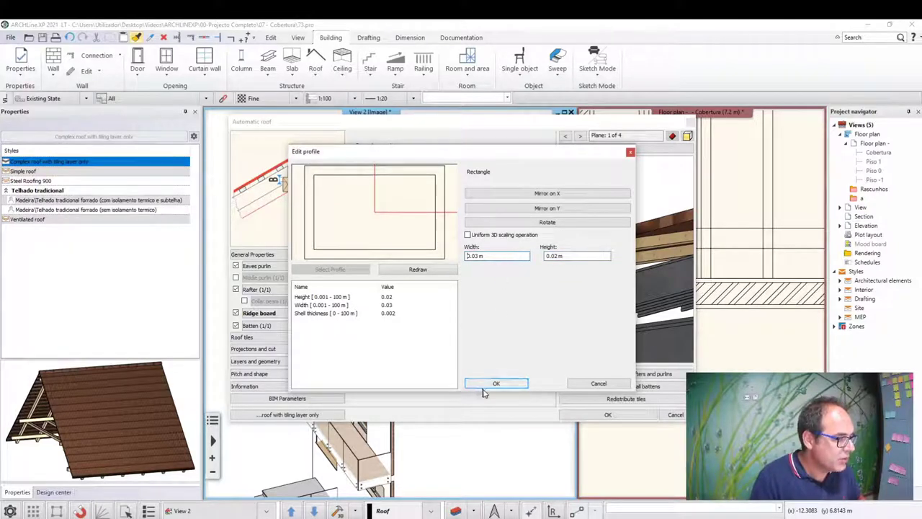
left_click(496, 382)
left_click(657, 150)
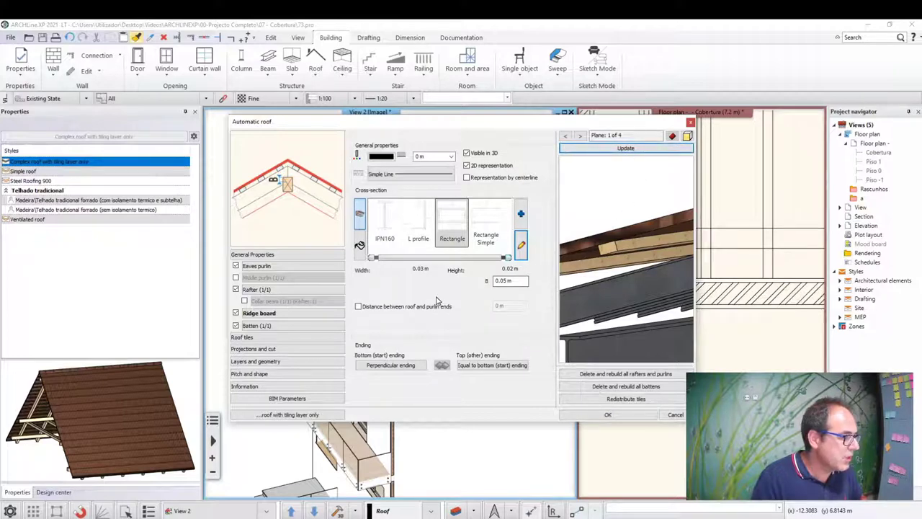
Step: Reopen the ridge board profile to verify its height, then close it unchanged
left_click(521, 244)
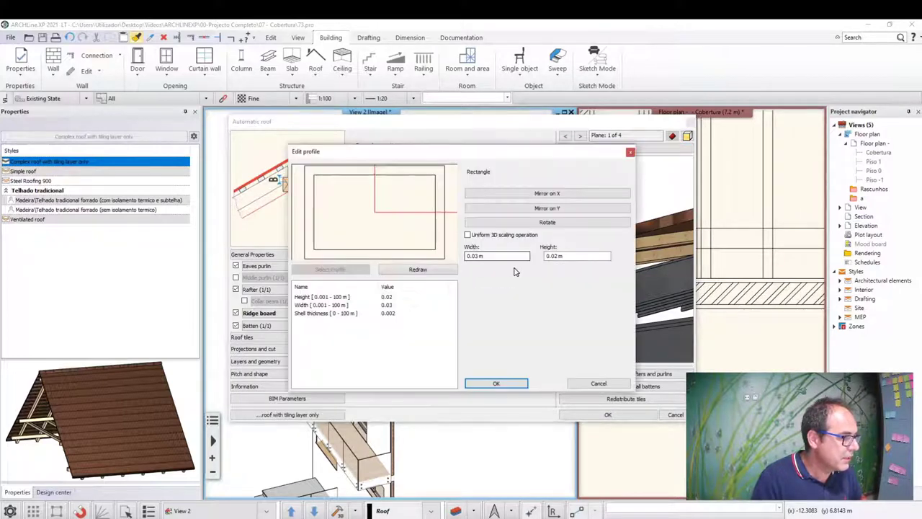
left_click_drag(577, 256, 523, 255)
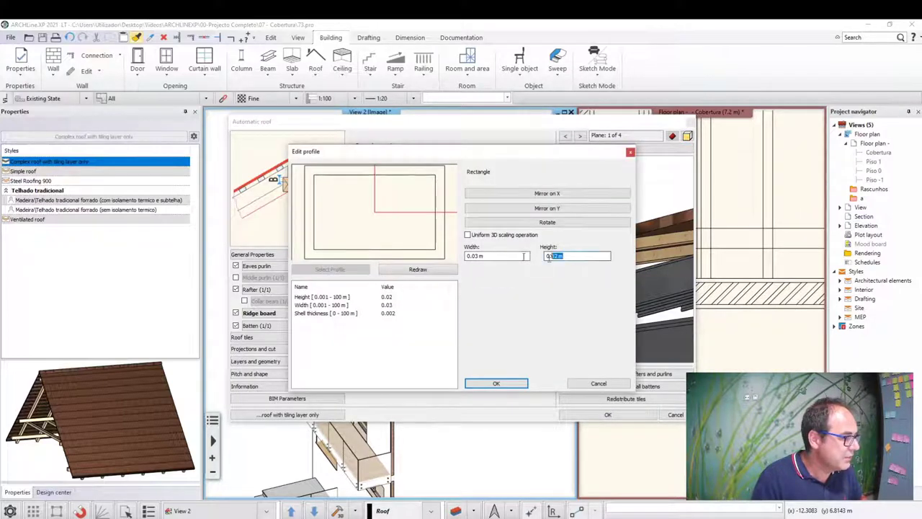
left_click(497, 384)
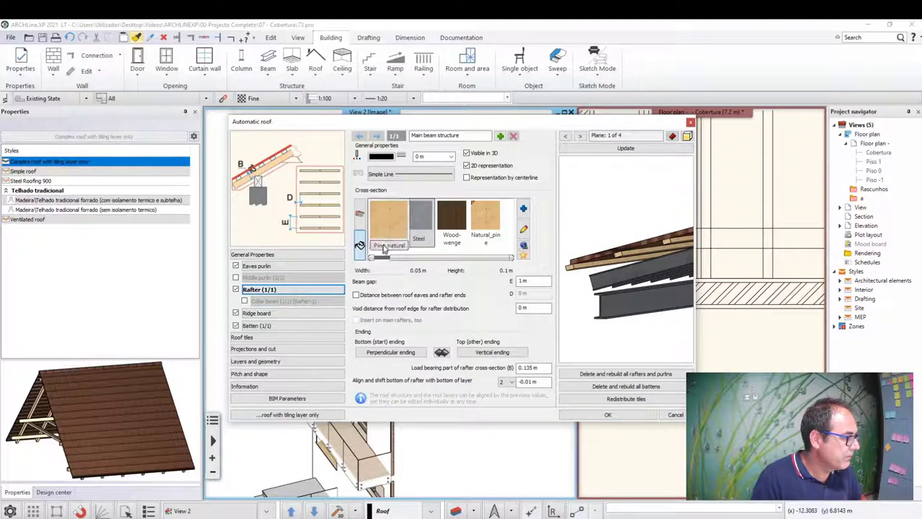
Step: Switch the ridge board to a Steel IPN160 profile (0.074 × 0.16 m) and refresh the preview
left_click(360, 214)
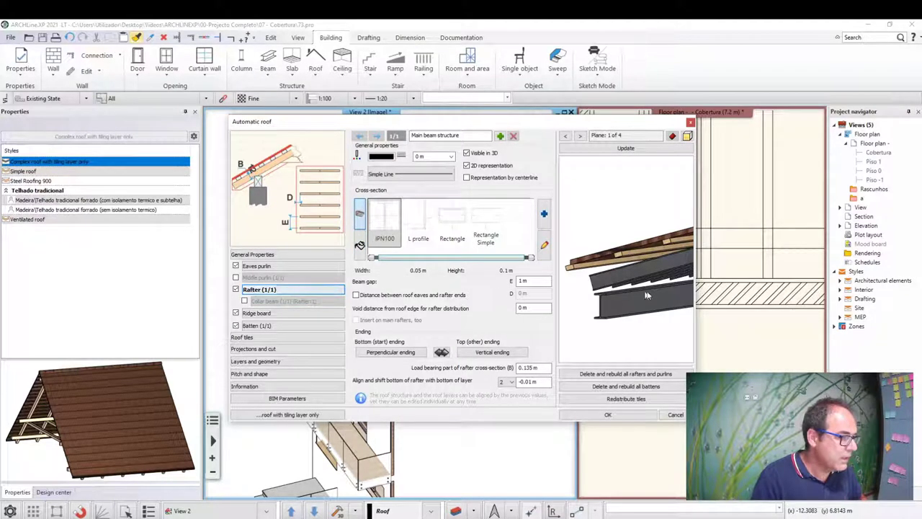
left_click(262, 314)
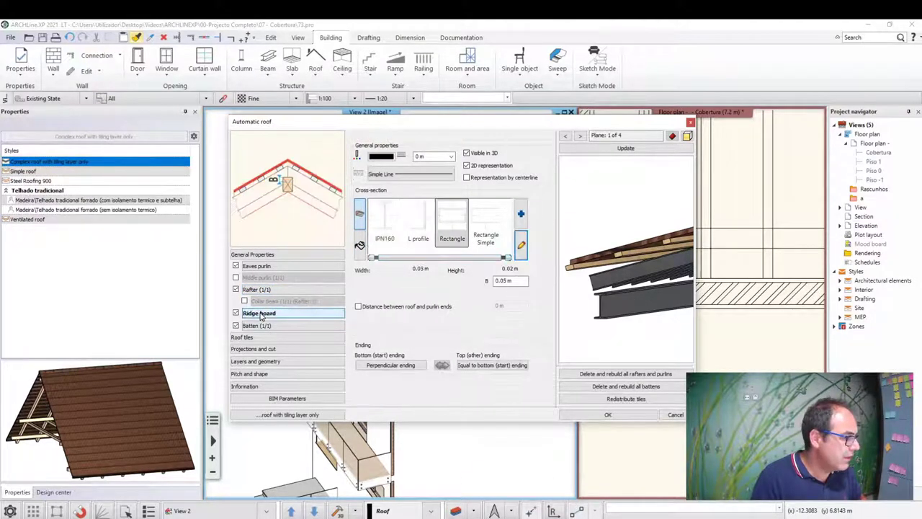
left_click(393, 227)
left_click(625, 147)
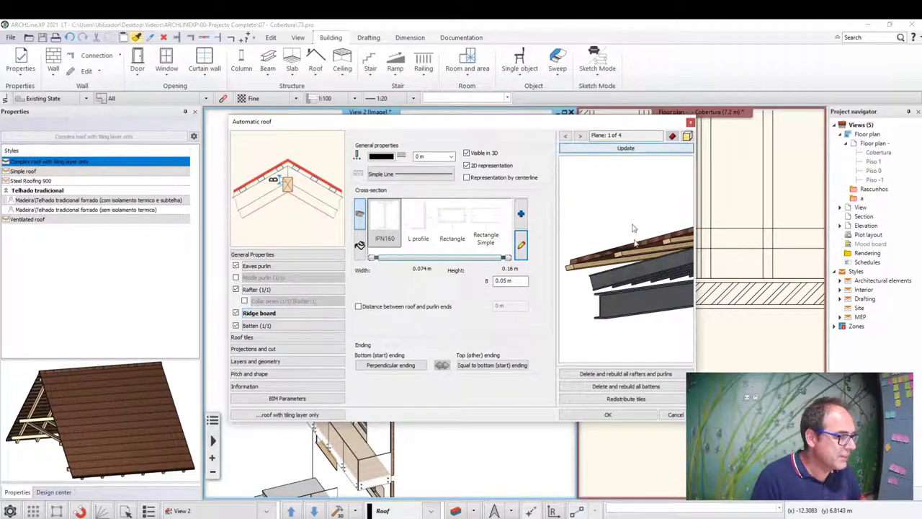
scroll(612, 274, "up", 2)
scroll(609, 263, "up", 2)
scroll(620, 265, "up", 3)
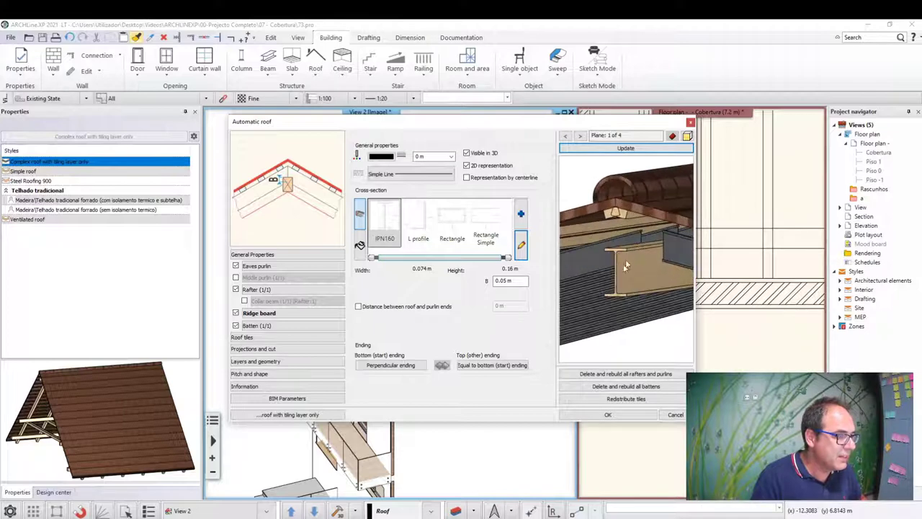
left_click(359, 245)
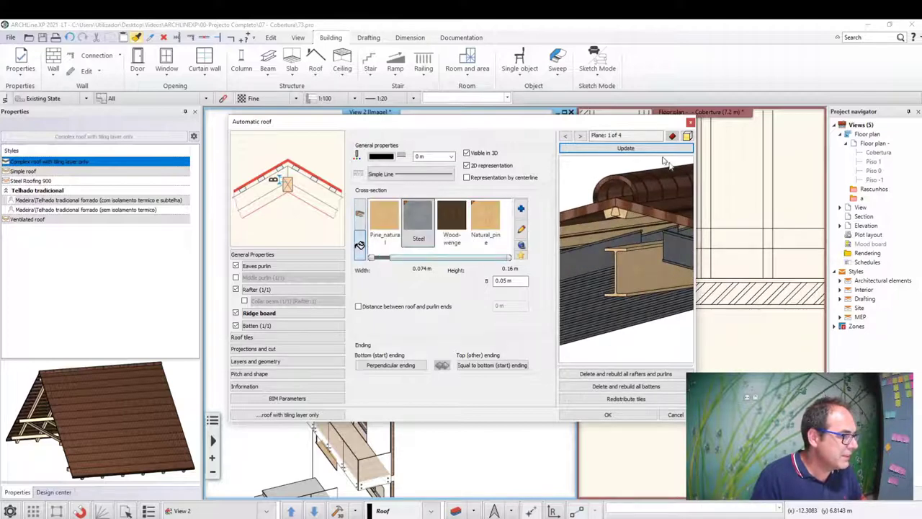
left_click(627, 148)
left_click(258, 291)
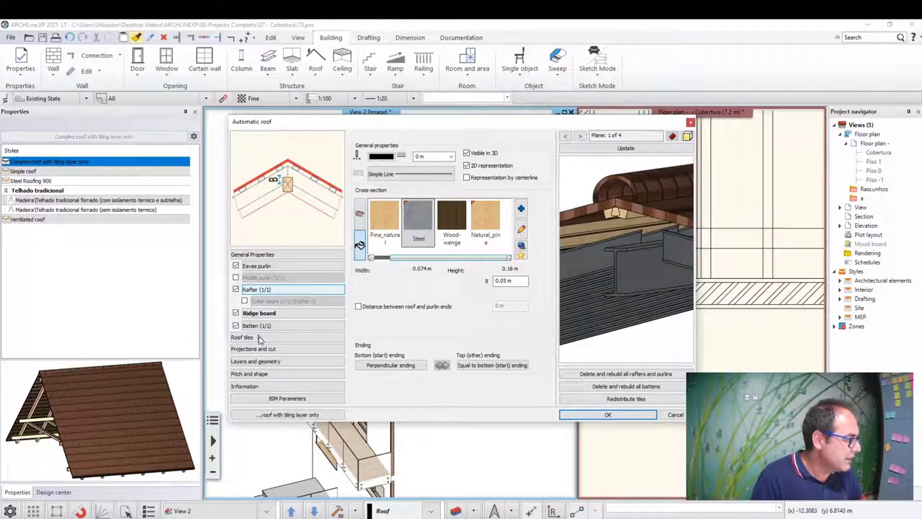
left_click(258, 326)
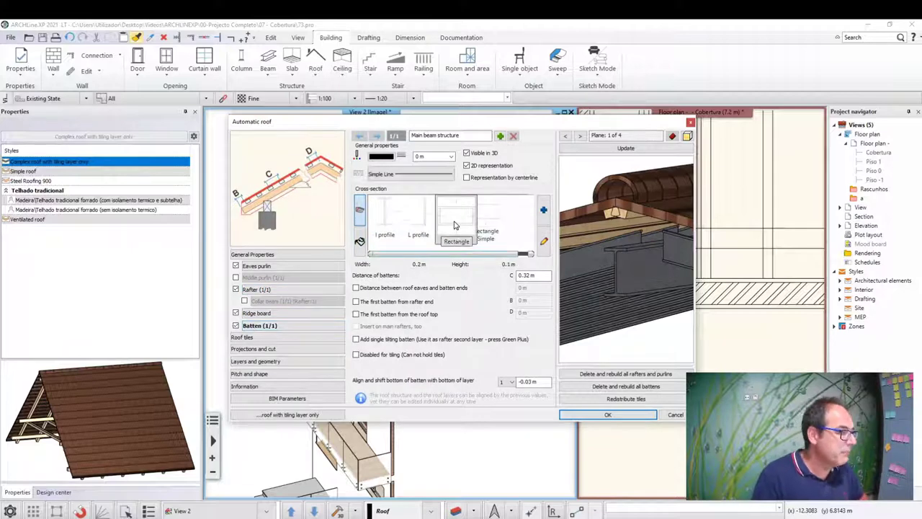
Step: Give the battens a 0.03 × 0.02 m Rectangle profile with 0.002 shell thickness
left_click(454, 225)
left_click(544, 241)
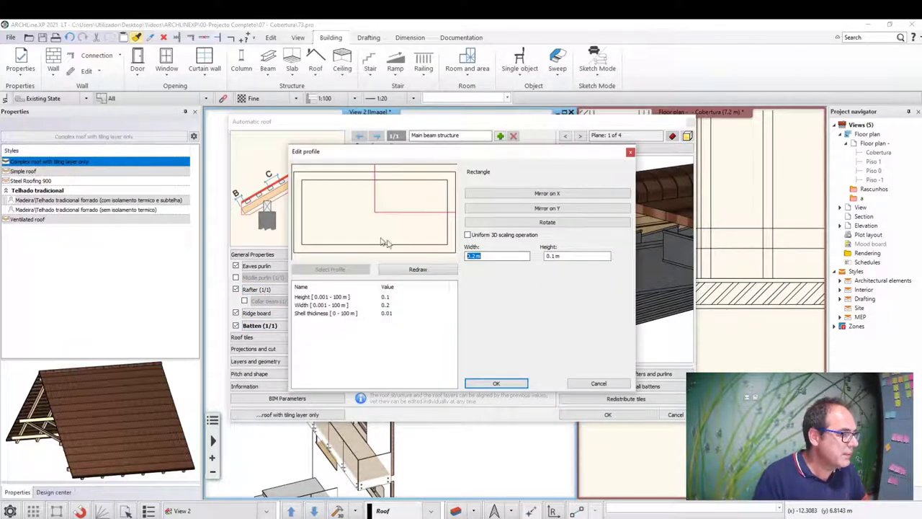
key("Tab")
type("0.02")
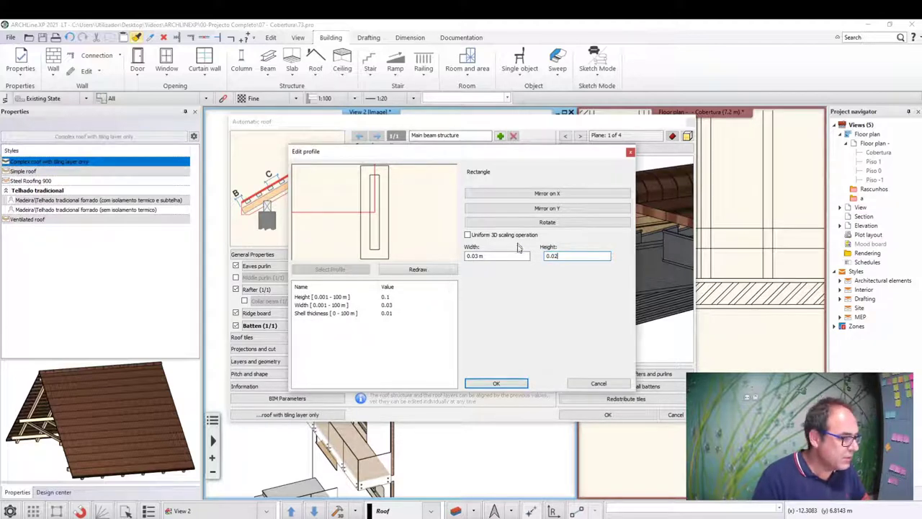
key("Tab")
key("Return")
left_click(394, 314)
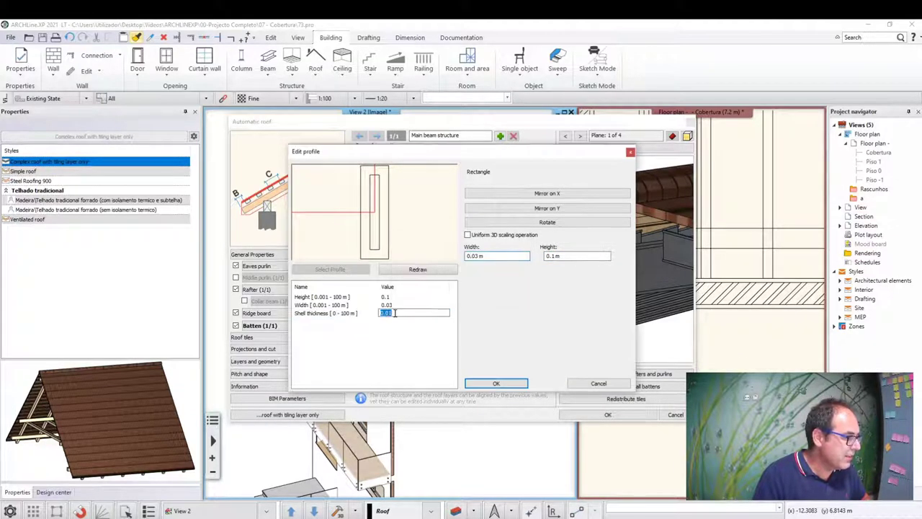
type("0.002")
key("Return")
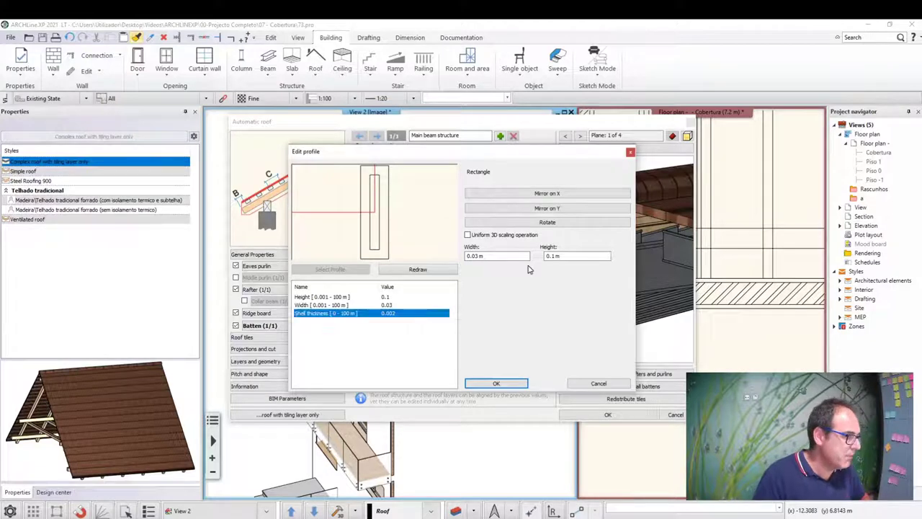
double_click(551, 256)
type("0.02")
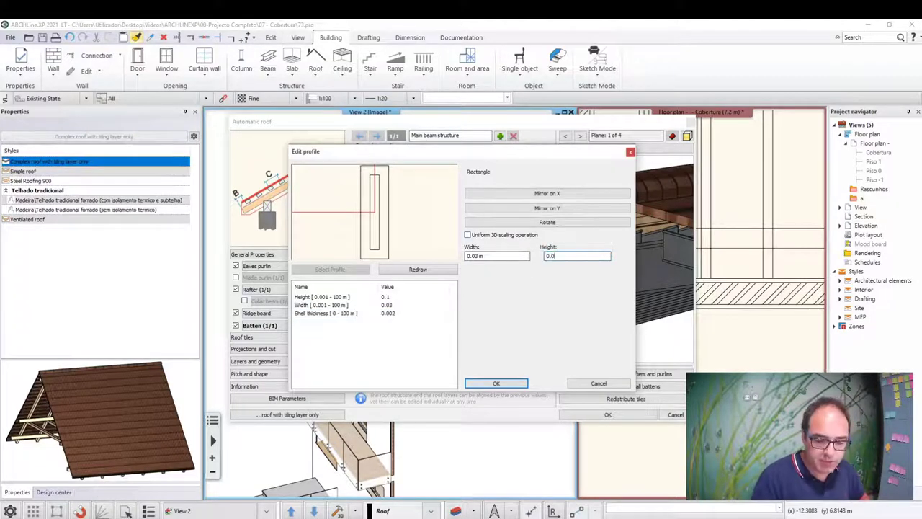
key("Return")
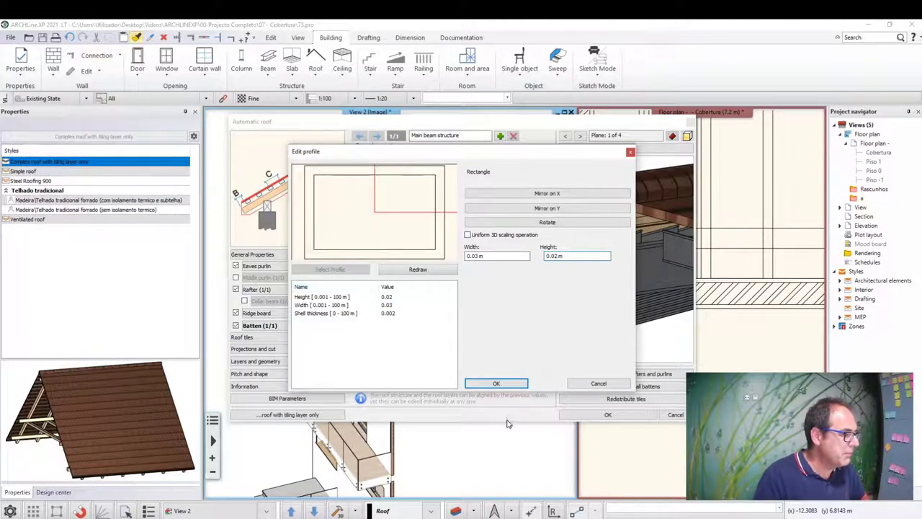
left_click(496, 384)
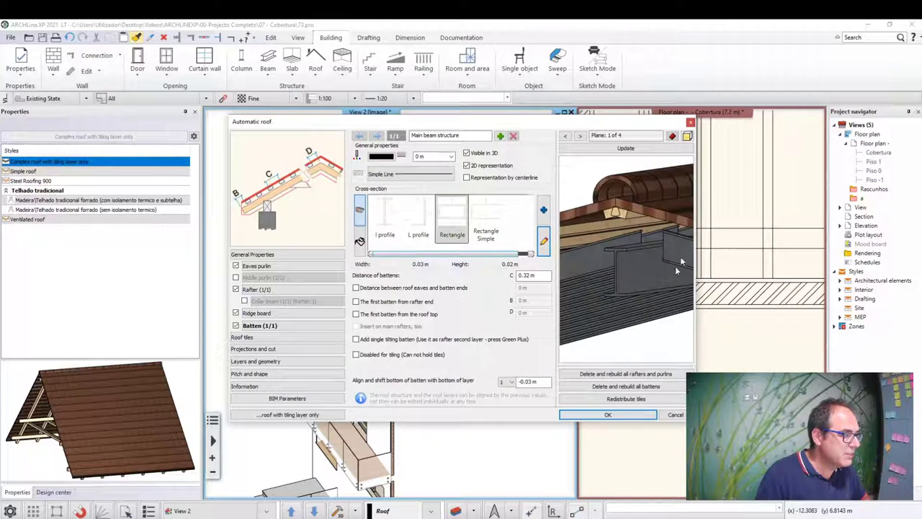
Step: Set the batten cross-section material to Steel and refresh the roof preview
left_click(617, 149)
scroll(614, 251, "up", 5)
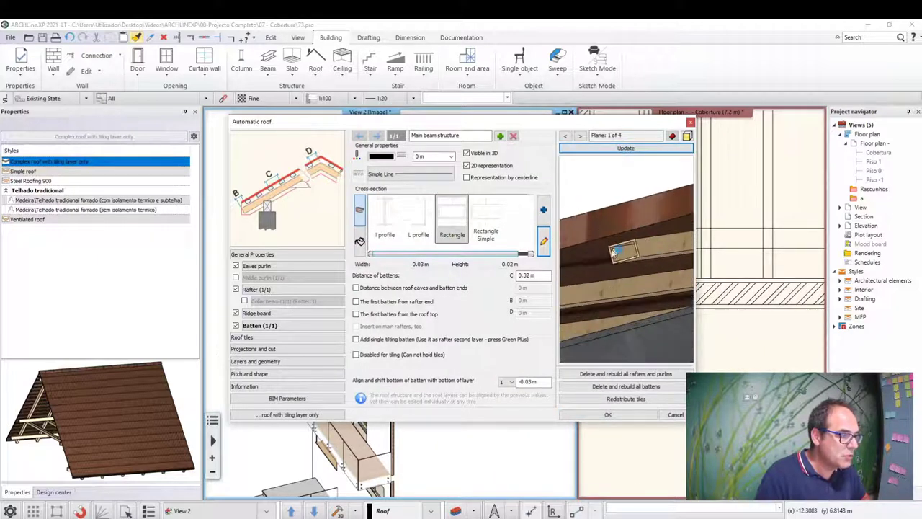
left_click(360, 241)
left_click(418, 217)
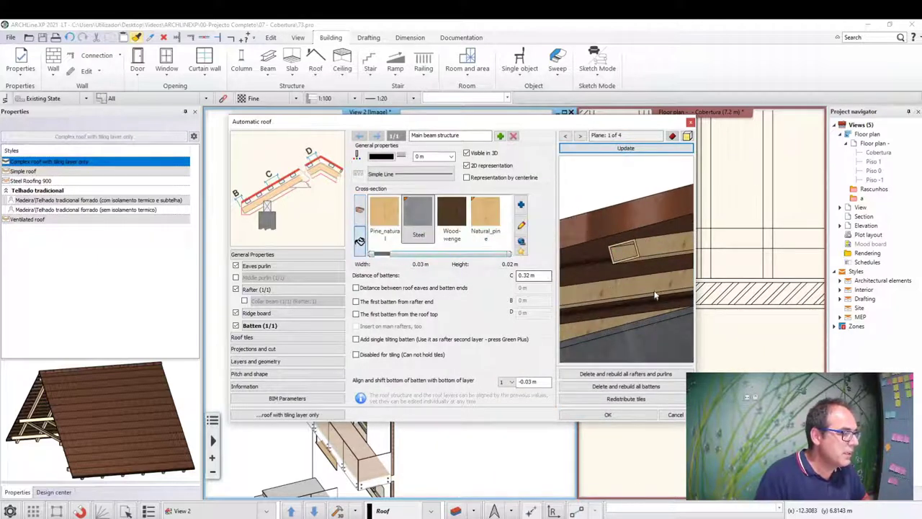
left_click(625, 148)
scroll(636, 273, "up", 3)
scroll(645, 299, "up", 3)
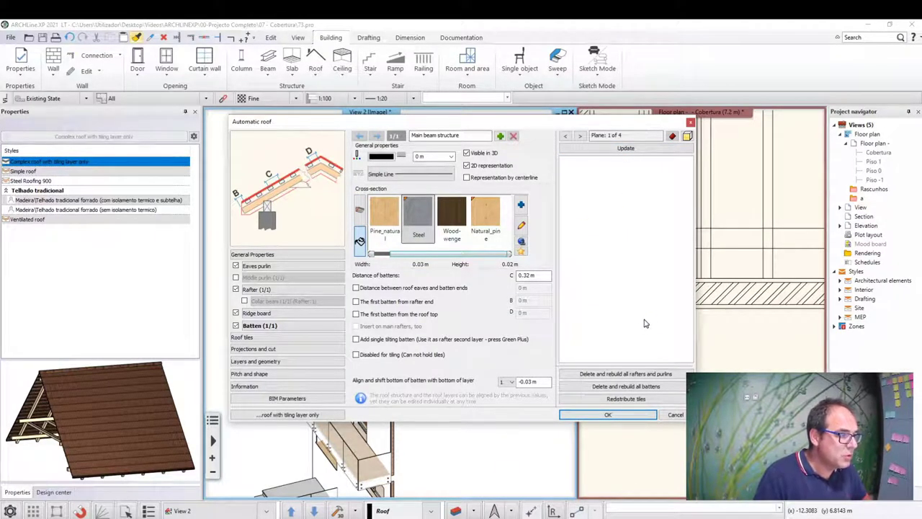
Step: Refresh and orbit the preview to check battens and rafters, then show the Layers and geometry page
left_click(603, 148)
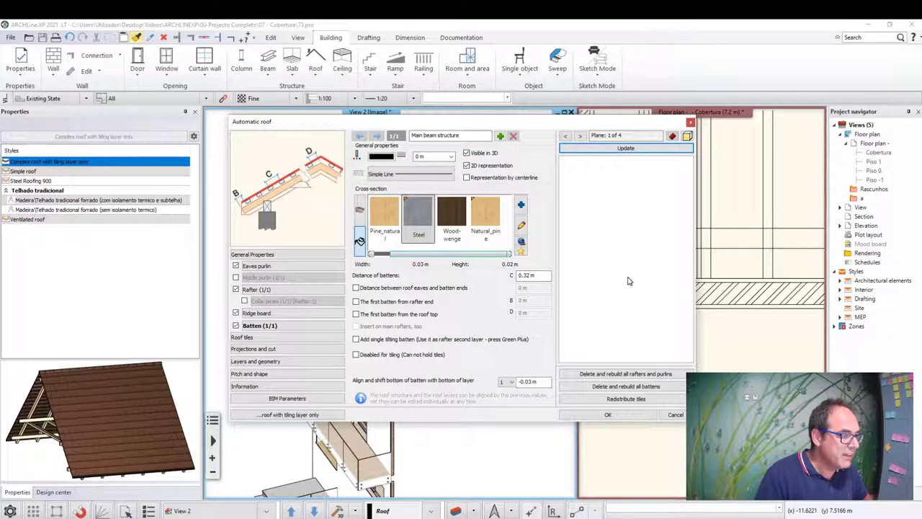
scroll(630, 281, "down", 2)
scroll(648, 285, "up", 3)
scroll(675, 290, "up", 2)
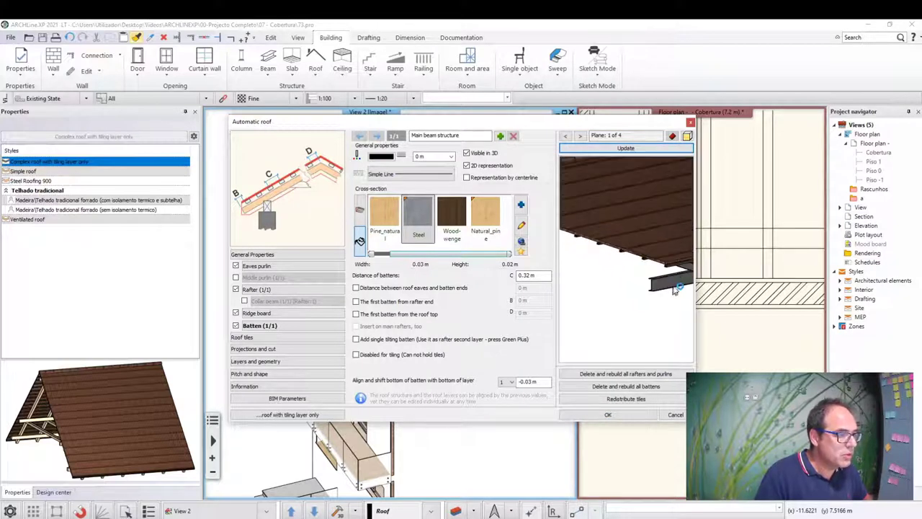
mouse_move(675, 290)
left_mouse_down()
mouse_move(638, 295)
mouse_move(623, 243)
mouse_move(604, 278)
mouse_move(635, 254)
mouse_move(623, 262)
mouse_move(634, 274)
mouse_move(593, 257)
mouse_move(606, 270)
left_mouse_up()
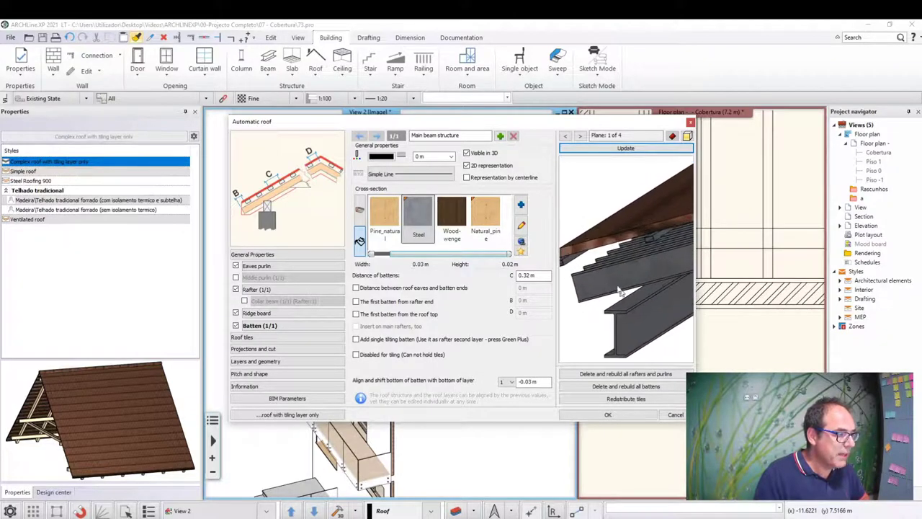
left_click(256, 361)
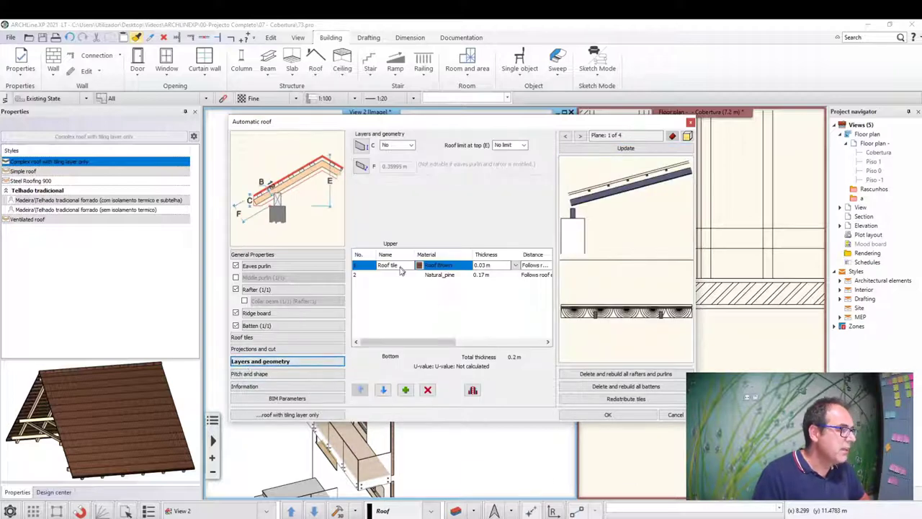
Step: Change the roof tile layer's material to Roof_tile9
double_click(441, 271)
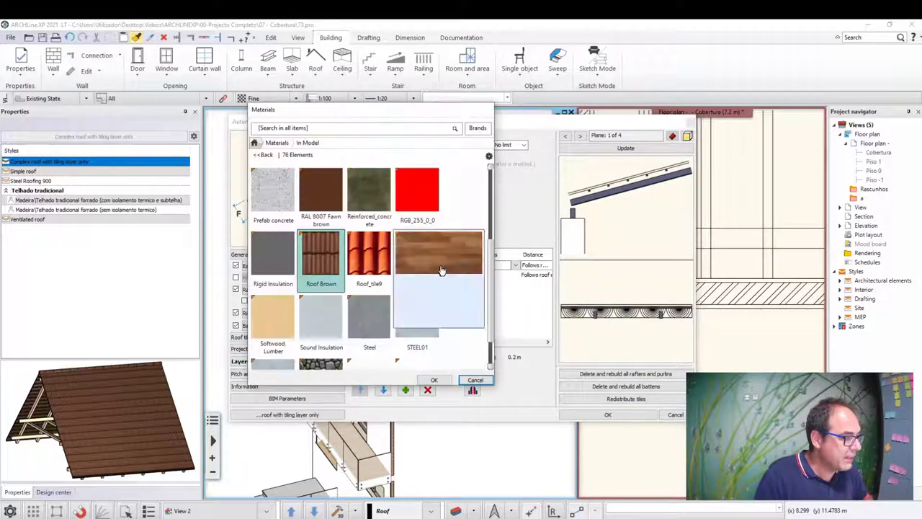
left_click(375, 263)
left_click(434, 382)
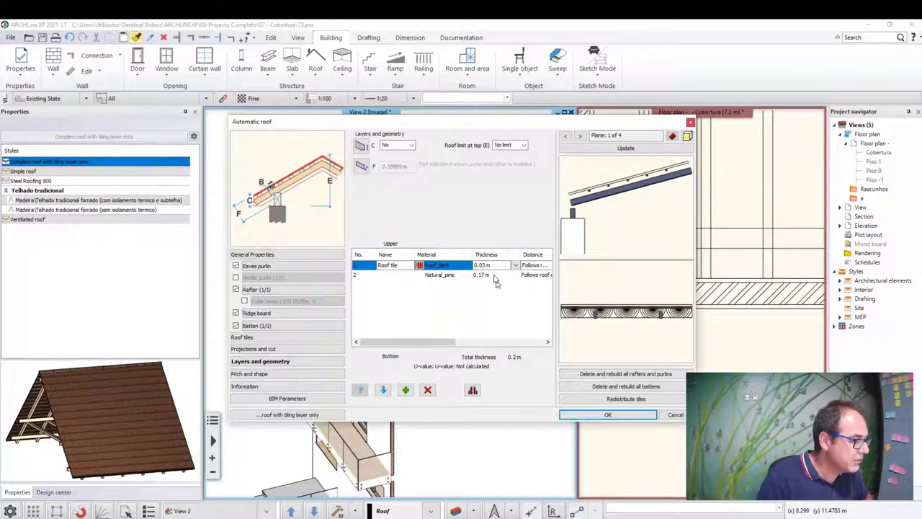
Step: Set the Natural_pine layer thickness to 0.1 m, giving a 0.13 m total roof thickness
left_click(432, 274)
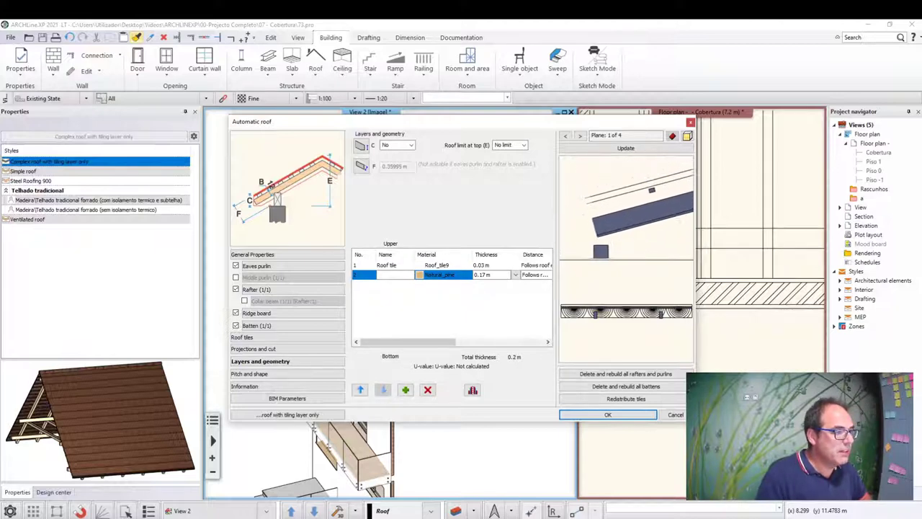
left_click(489, 279)
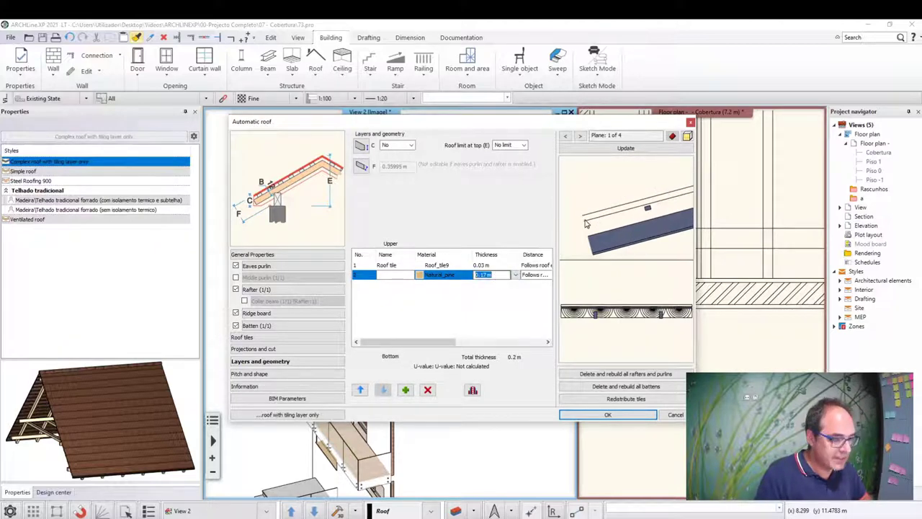
type("0")
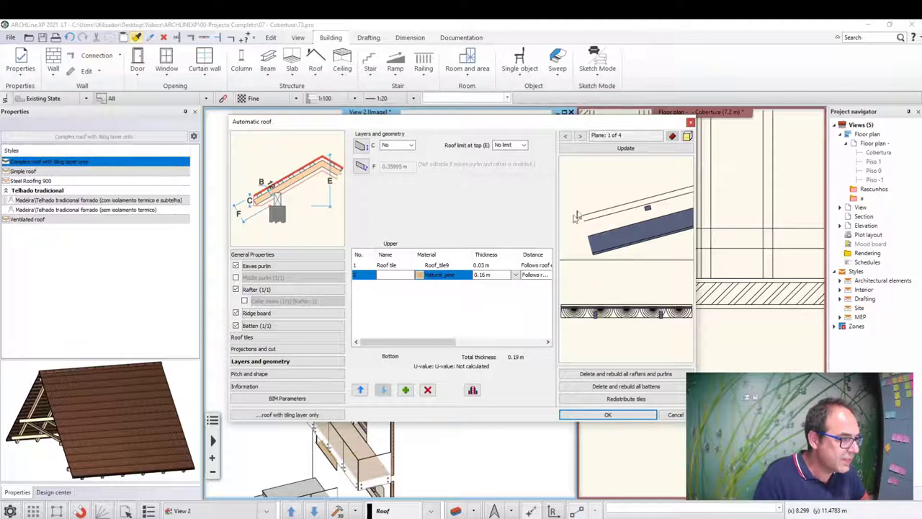
left_click(624, 149)
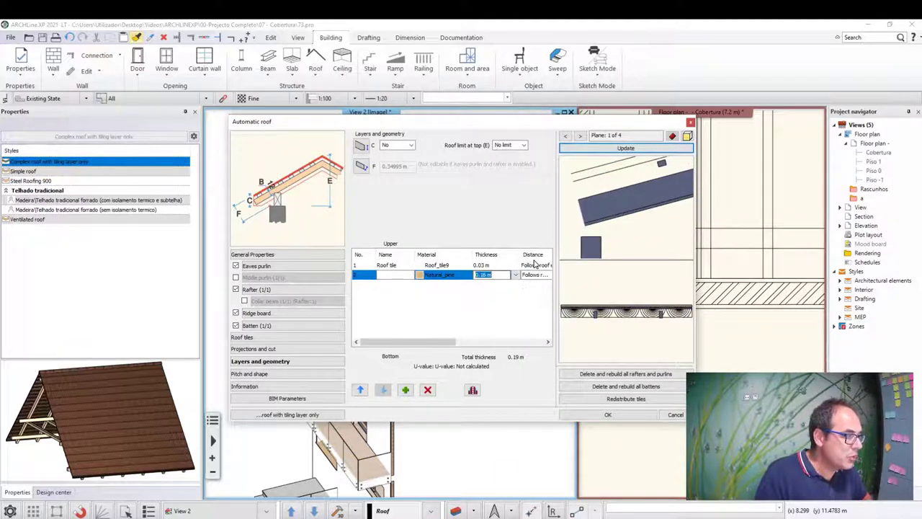
key("Return")
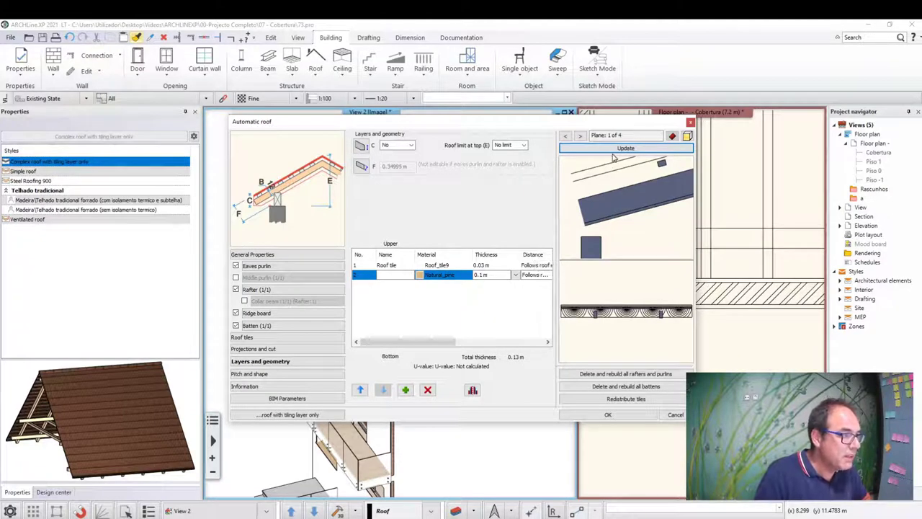
left_click(619, 150)
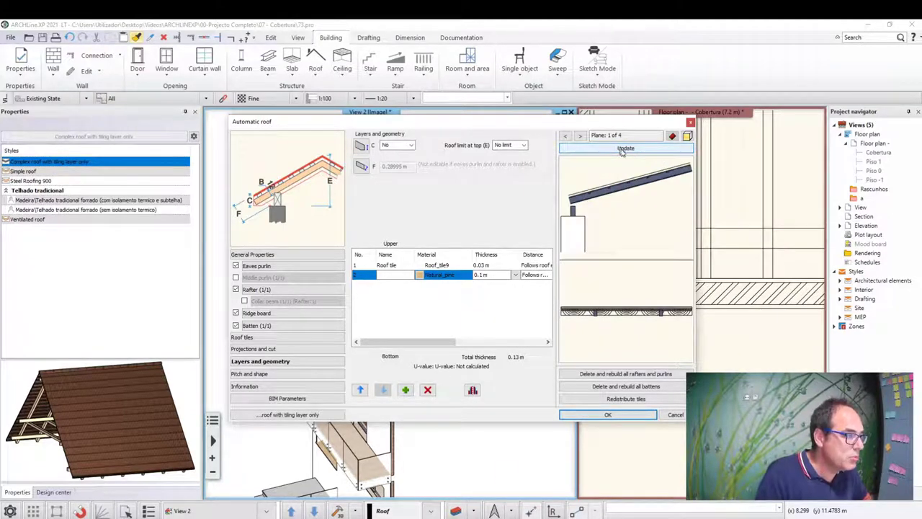
scroll(627, 209, "up", 3)
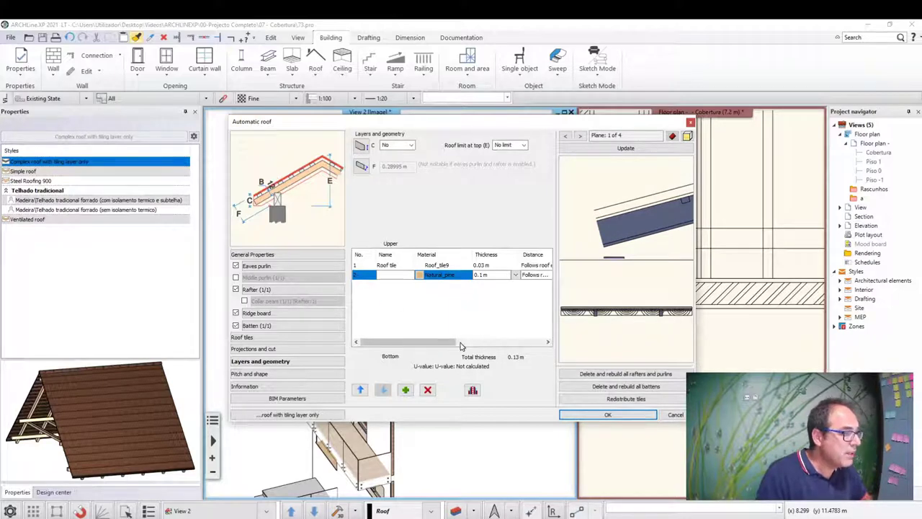
scroll(667, 211, "up", 2)
scroll(631, 190, "up", 1)
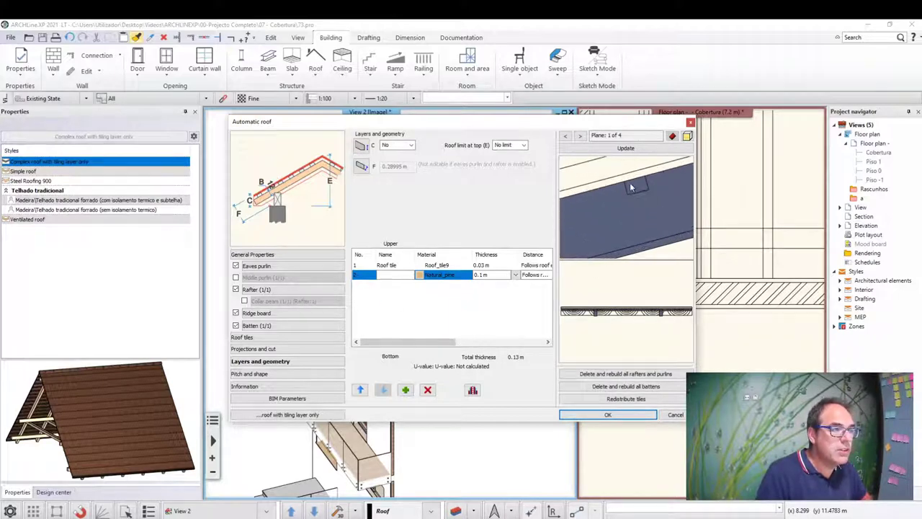
Step: Add an unnamed 0.02 m Roof_tile9 layer under the roof tiles, making the roof 0.15 m thick
left_click(389, 266)
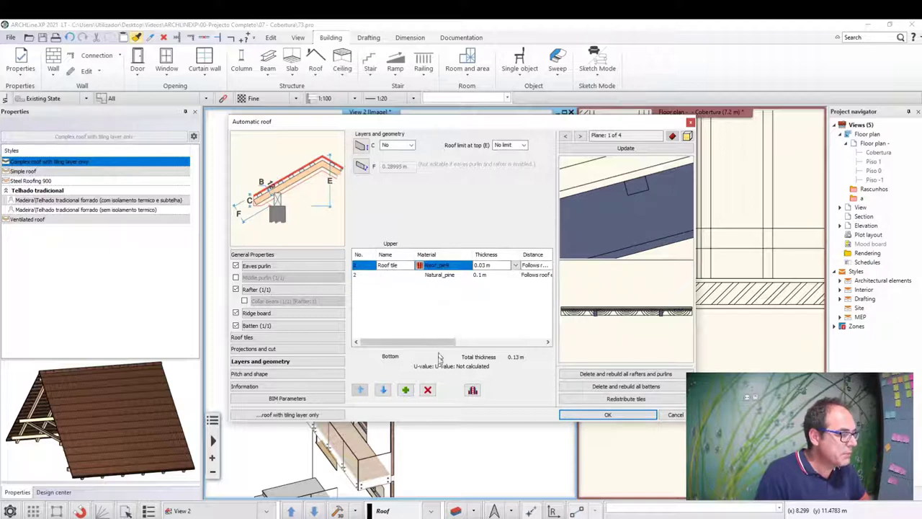
left_click(405, 390)
left_click(507, 340)
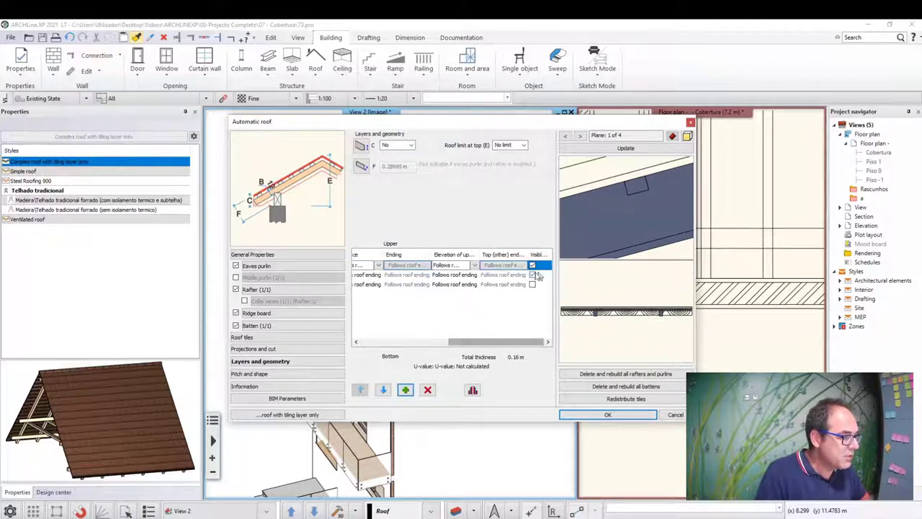
left_click(531, 276)
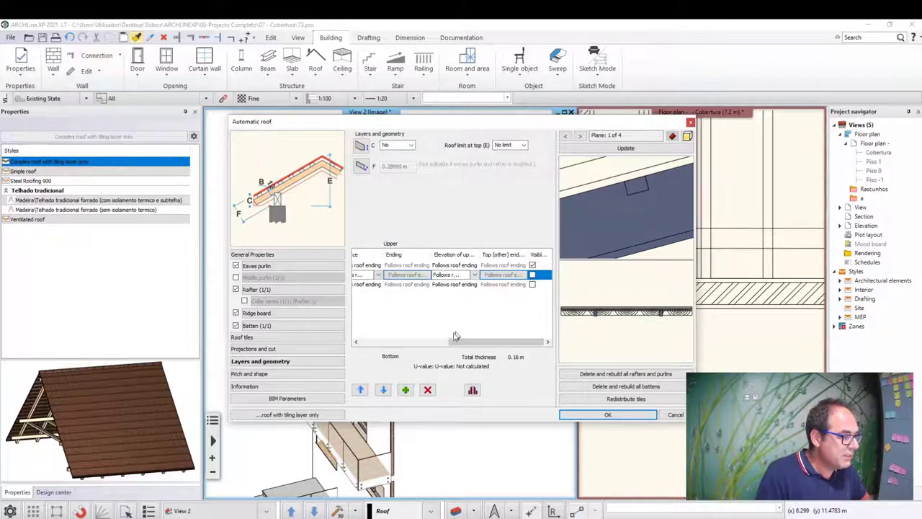
left_click_drag(455, 336, 367, 337)
left_click(497, 274)
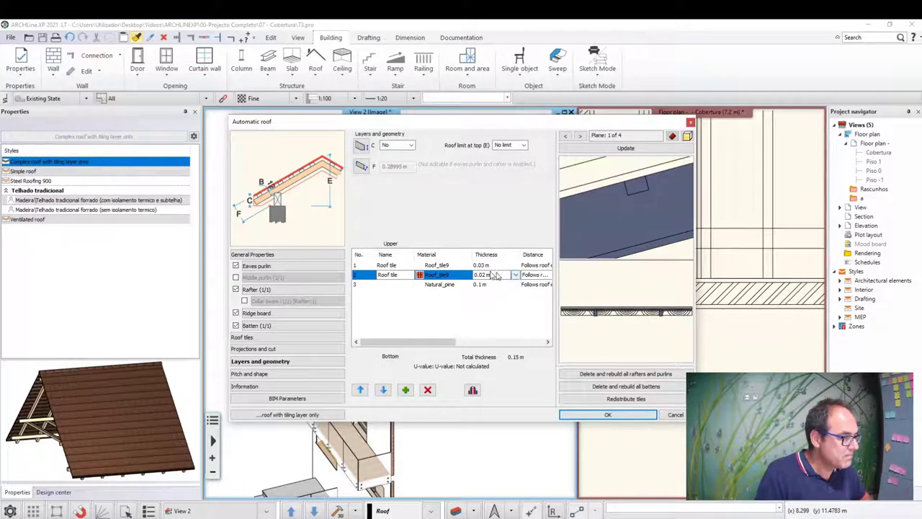
key("BackSpace")
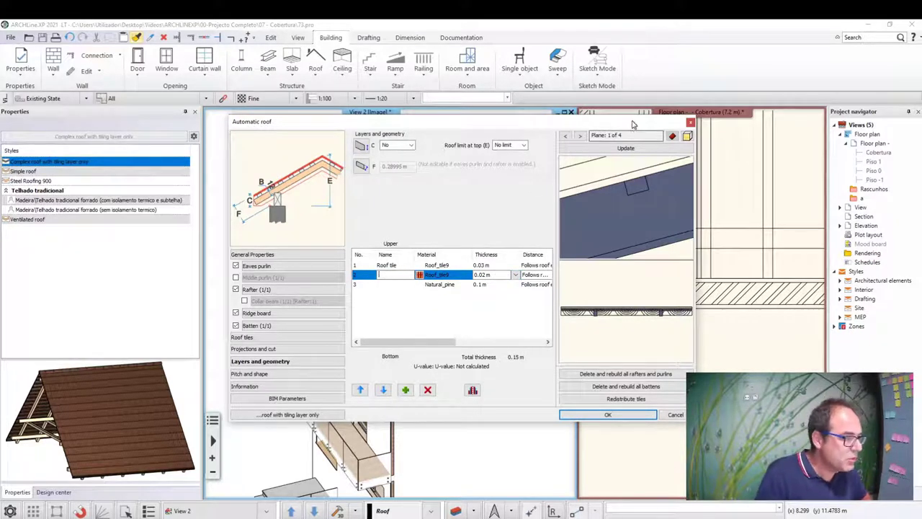
left_click(626, 147)
scroll(632, 208, "up", 1)
scroll(632, 208, "up", 1)
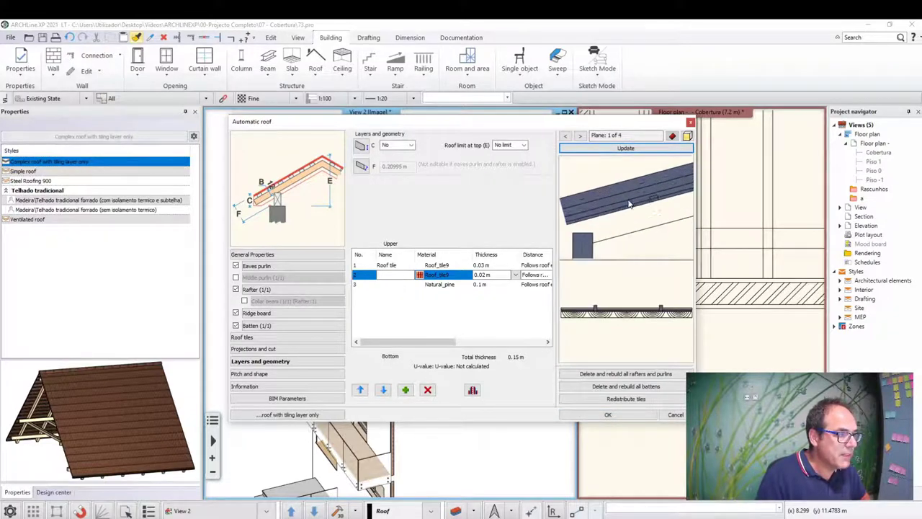
scroll(632, 208, "up", 1)
scroll(633, 208, "up", 1)
scroll(598, 194, "down", 1)
scroll(598, 194, "down", 1)
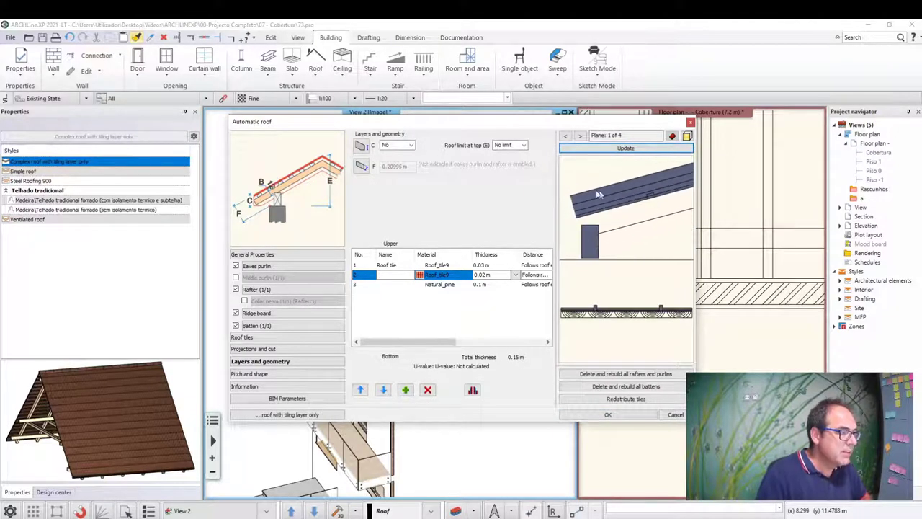
scroll(594, 198, "down", 1)
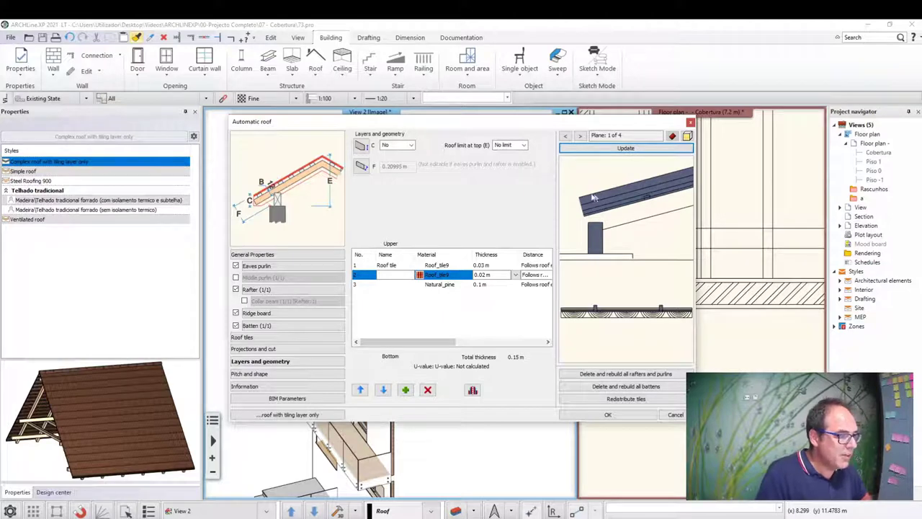
scroll(643, 238, "down", 1)
scroll(578, 270, "down", 1)
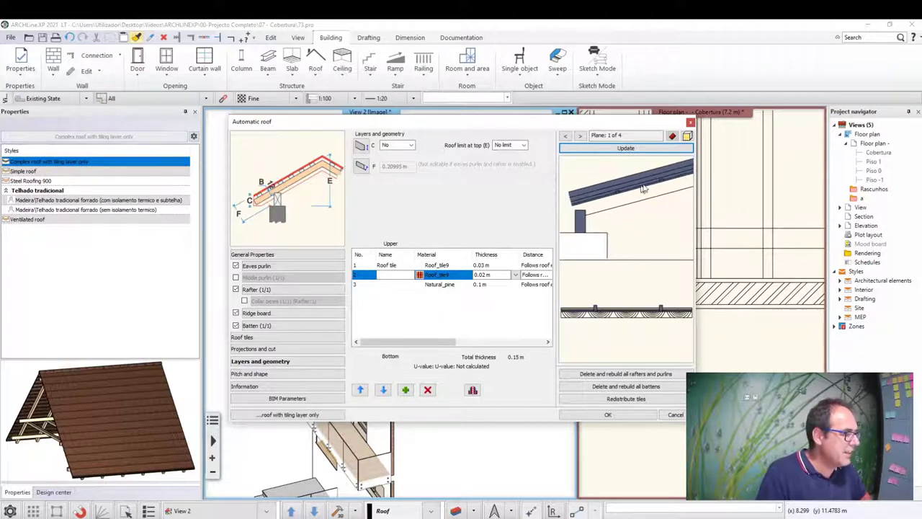
scroll(644, 189, "up", 1)
scroll(638, 198, "up", 1)
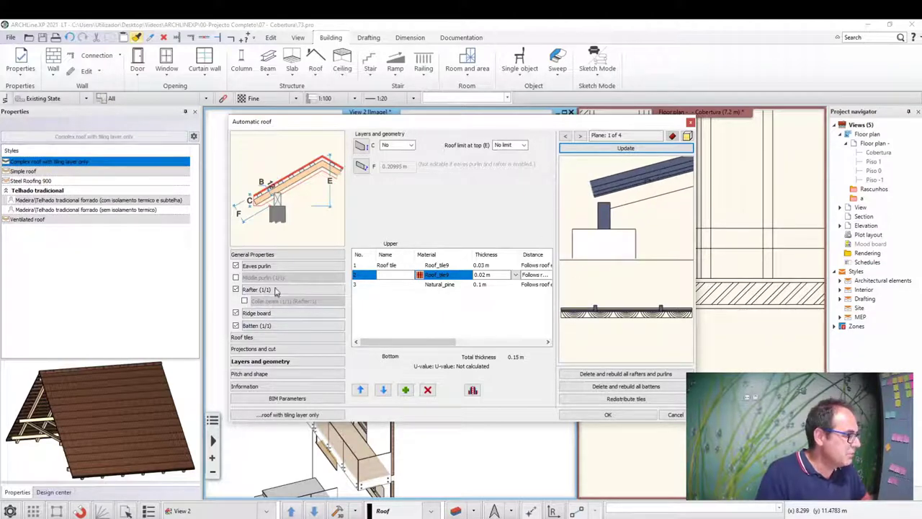
Step: Align the rafter bottoms with layer 3 and set the load-bearing cross-section to 0.1 m
left_click(286, 291)
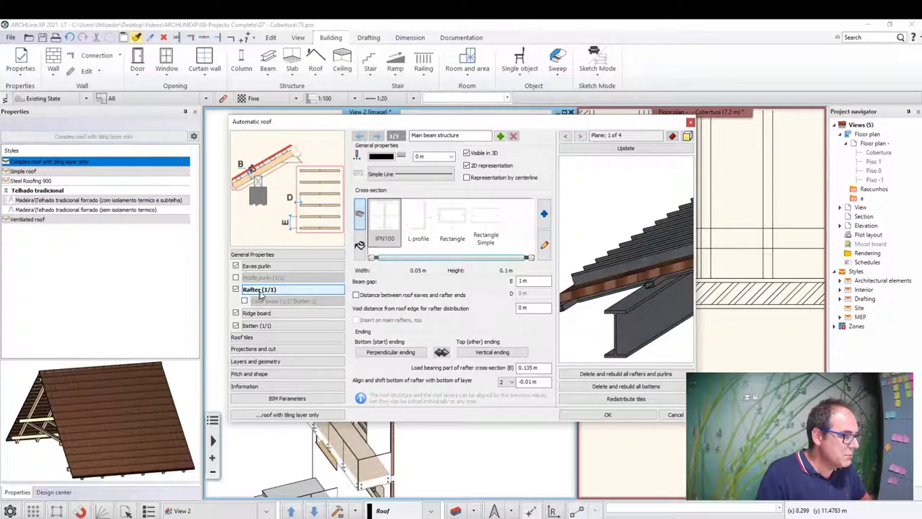
scroll(607, 301, "down", 1)
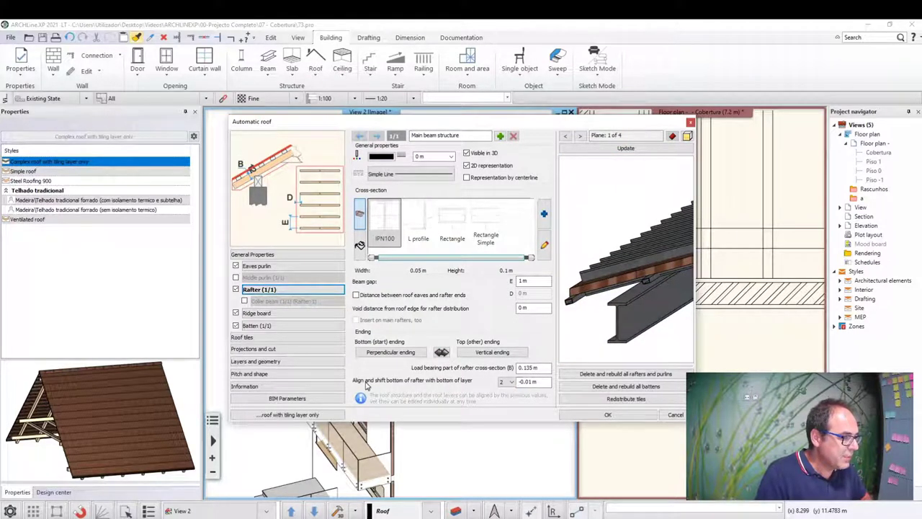
left_click(513, 383)
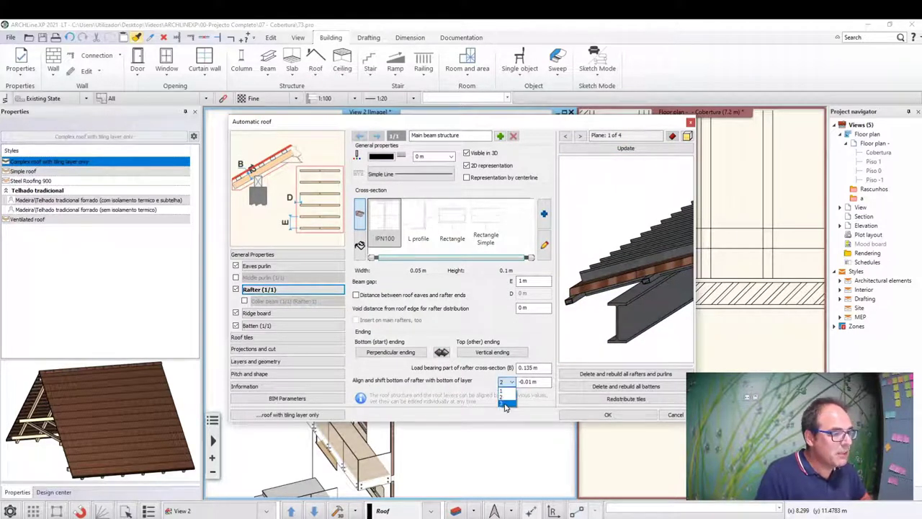
left_click(506, 405)
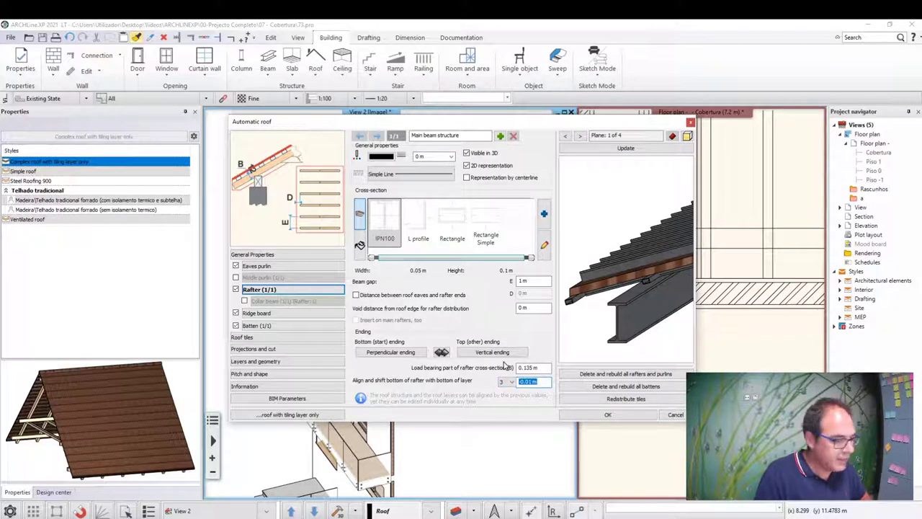
type("0")
left_click_drag(537, 366, 495, 368)
type("0")
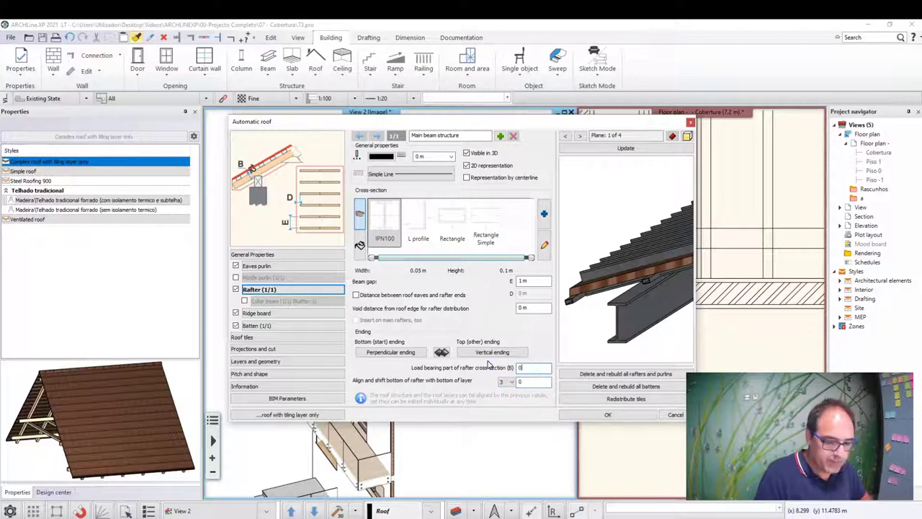
left_click(631, 148)
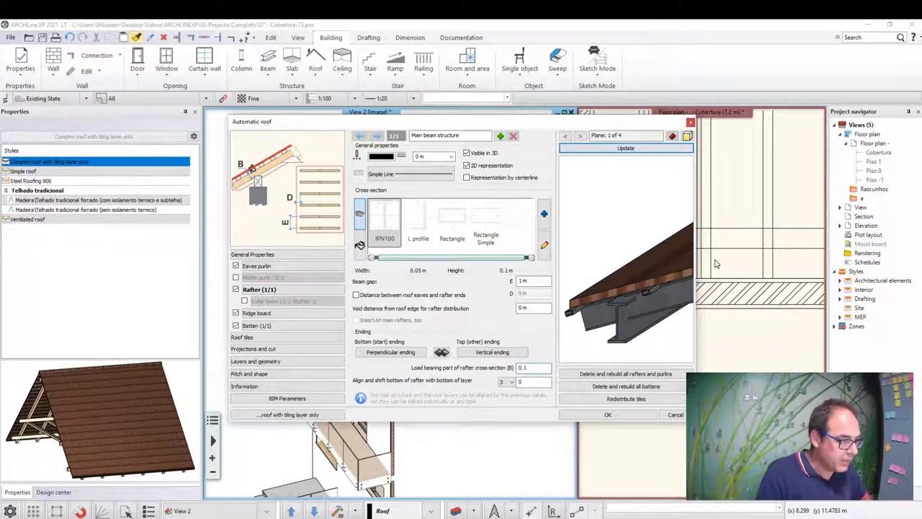
scroll(628, 298, "up", 1)
scroll(628, 297, "up", 2)
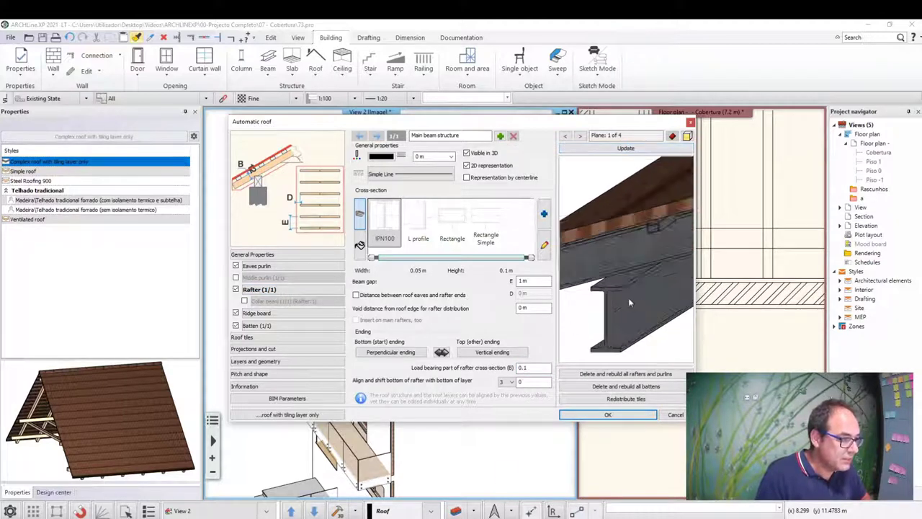
scroll(615, 260, "up", 2)
scroll(618, 253, "down", 3)
scroll(614, 257, "up", 2)
scroll(619, 247, "down", 2)
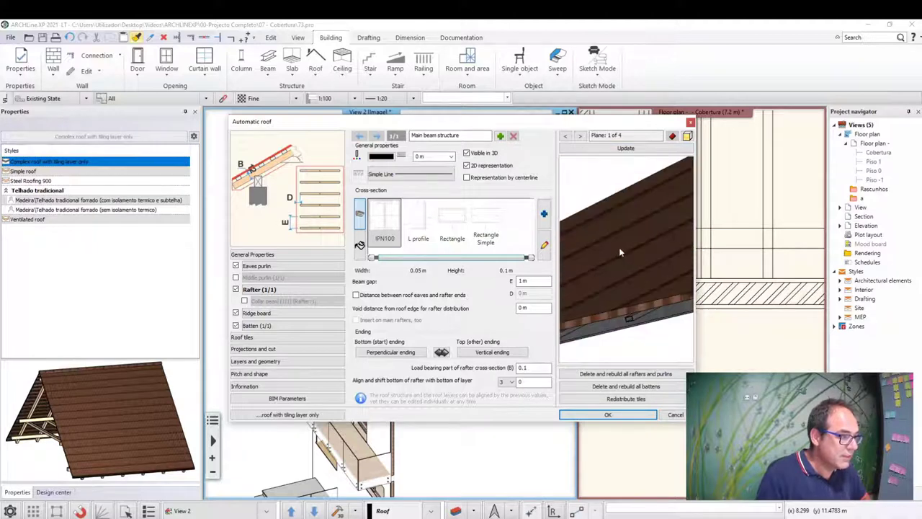
scroll(620, 271, "down", 1)
scroll(620, 271, "up", 1)
scroll(616, 272, "up", 1)
scroll(606, 274, "down", 1)
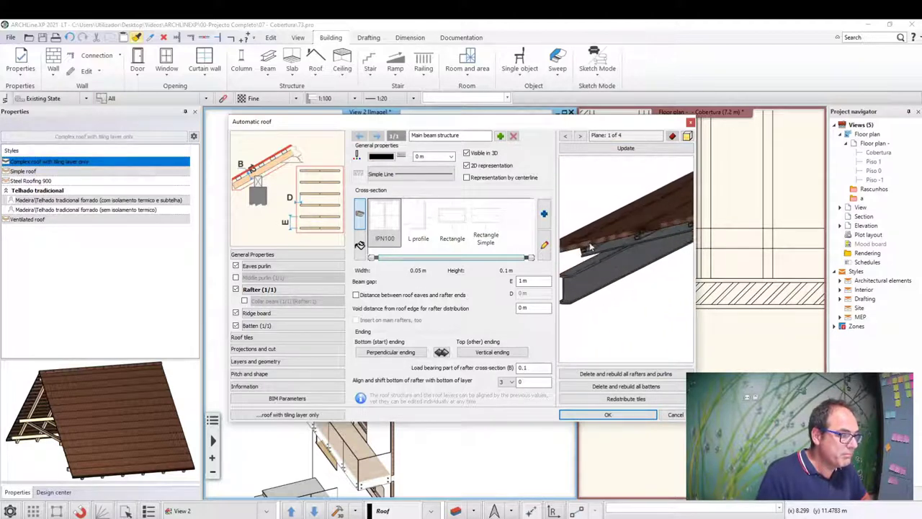
scroll(594, 277, "down", 2)
scroll(593, 277, "down", 1)
scroll(598, 274, "down", 2)
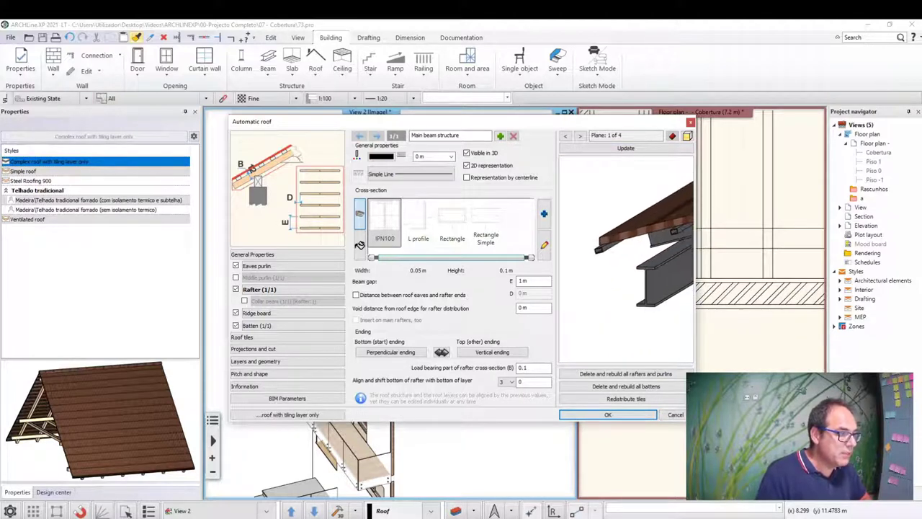
scroll(608, 270, "down", 1)
scroll(619, 268, "down", 1)
scroll(629, 266, "down", 1)
scroll(629, 265, "down", 1)
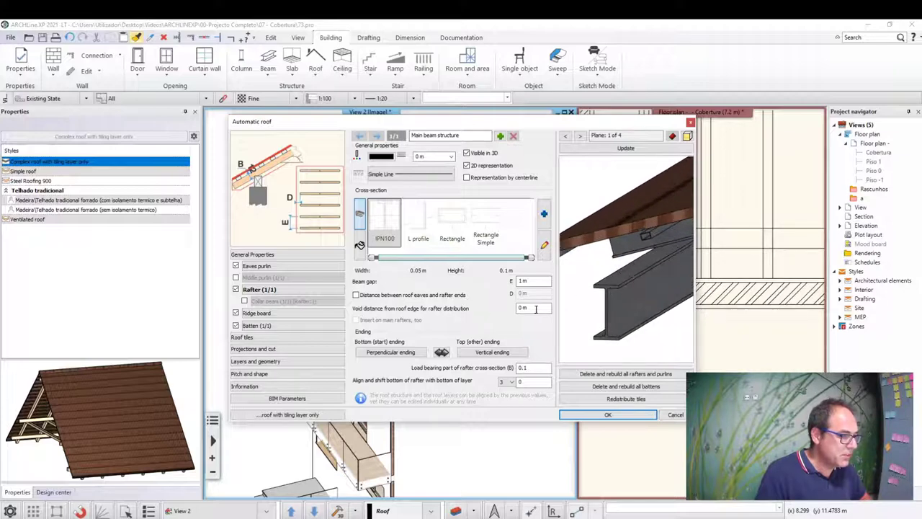
scroll(599, 333, "down", 1)
scroll(603, 331, "up", 1)
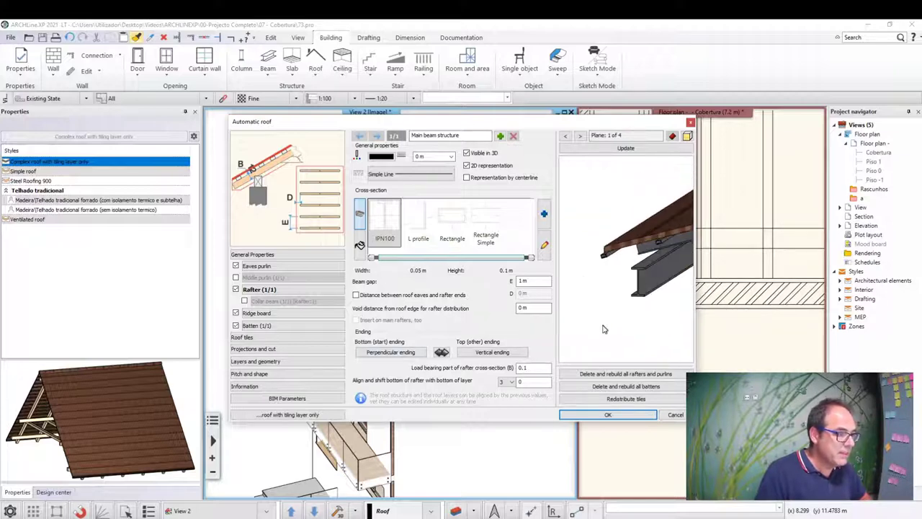
Step: Change the rafters' bottom ending from Perpendicular to Vertical ending
mouse_move(603, 329)
left_mouse_down()
mouse_move(670, 274)
mouse_move(634, 288)
mouse_move(650, 254)
mouse_move(624, 268)
left_mouse_up()
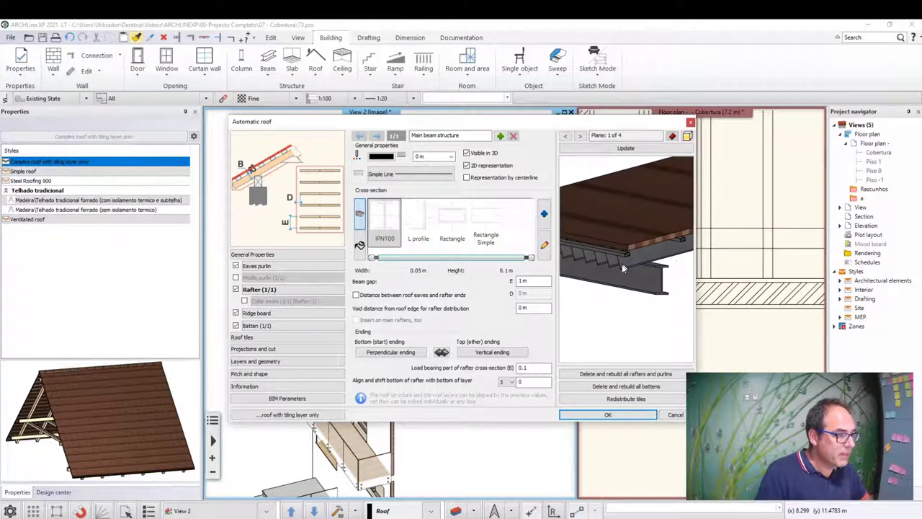
left_click(408, 353)
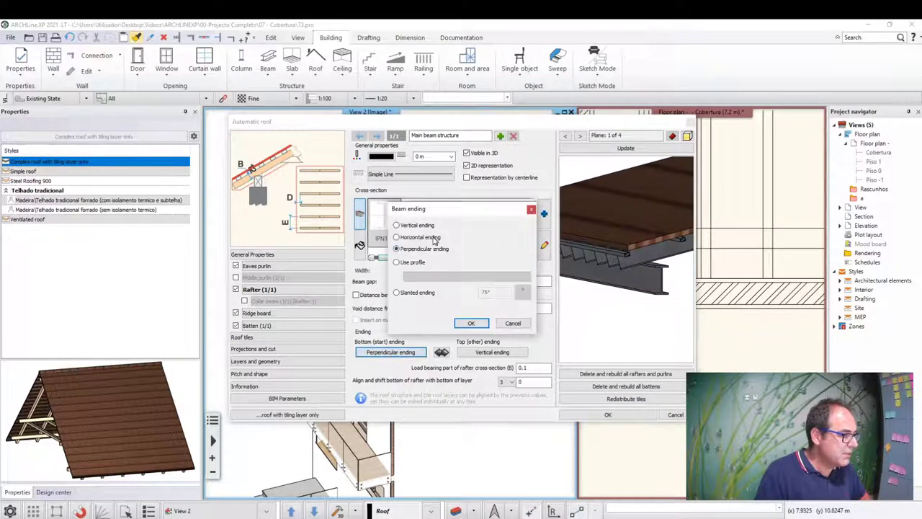
left_click(465, 325)
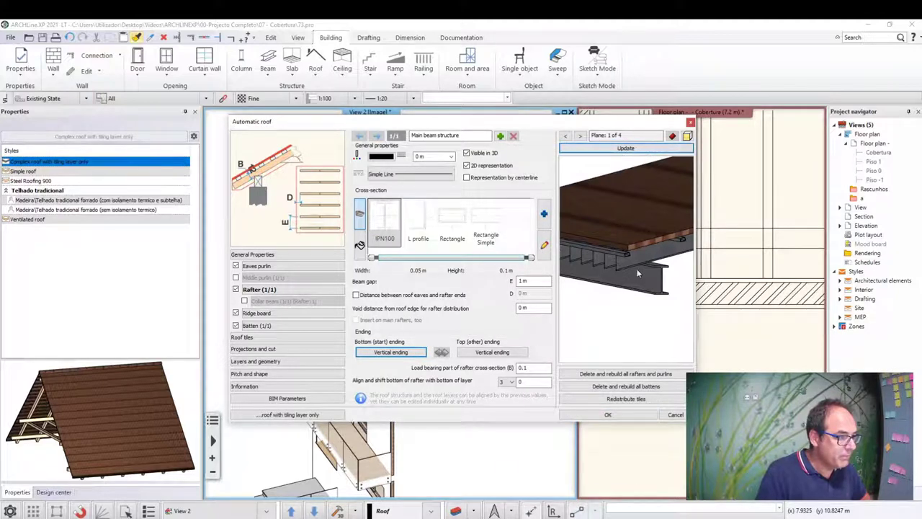
left_click_drag(640, 274, 611, 265)
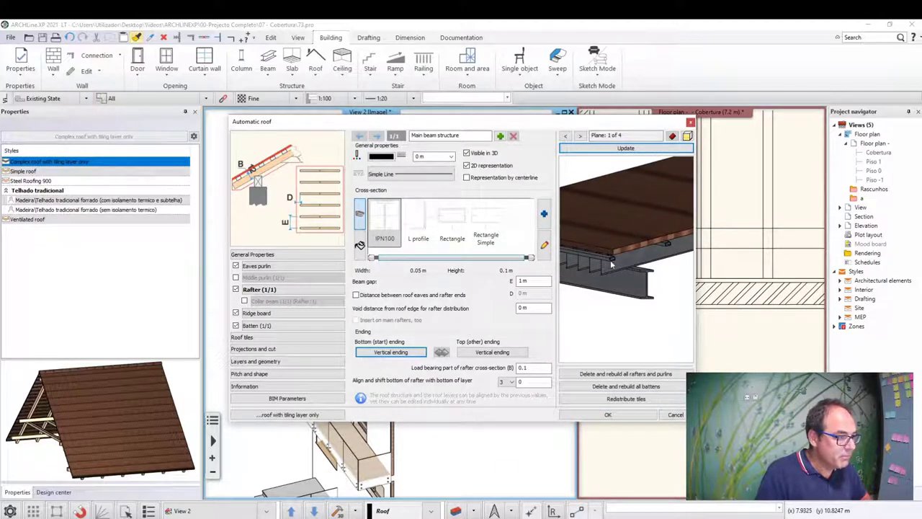
Step: Align the battens' bottom with roof layer 2 at 0 shift, checking them on the I-beams
left_click(258, 325)
left_click(510, 383)
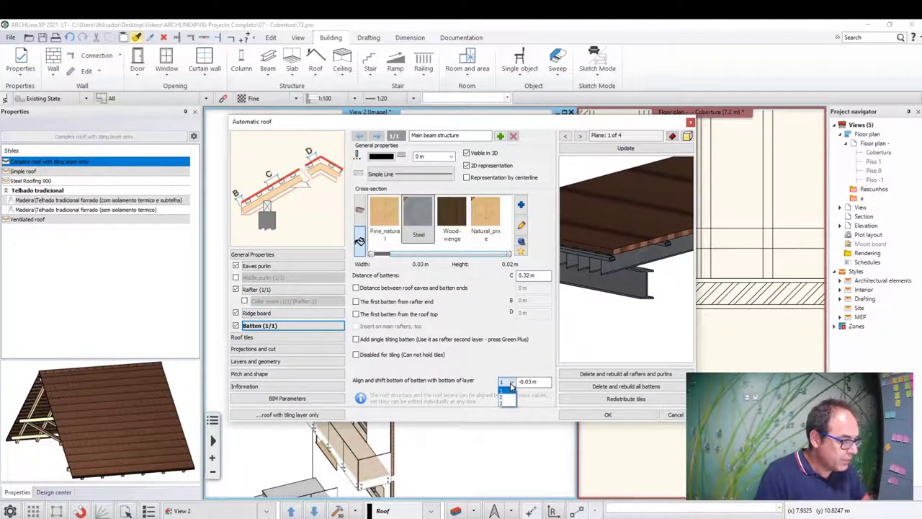
type("0")
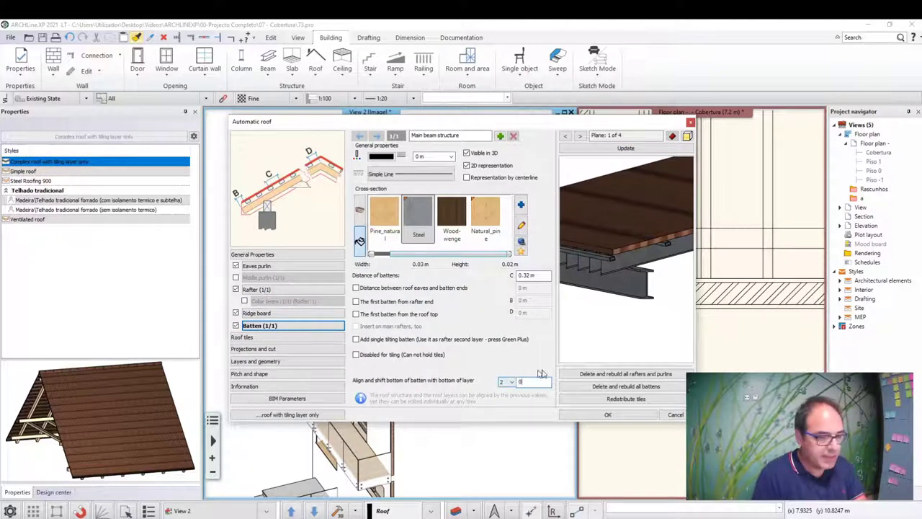
left_click(623, 150)
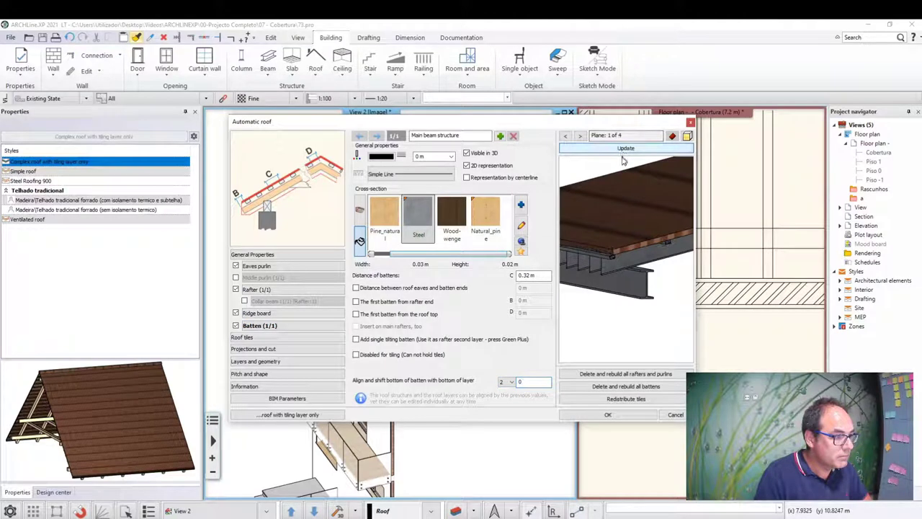
left_click_drag(625, 163, 662, 249)
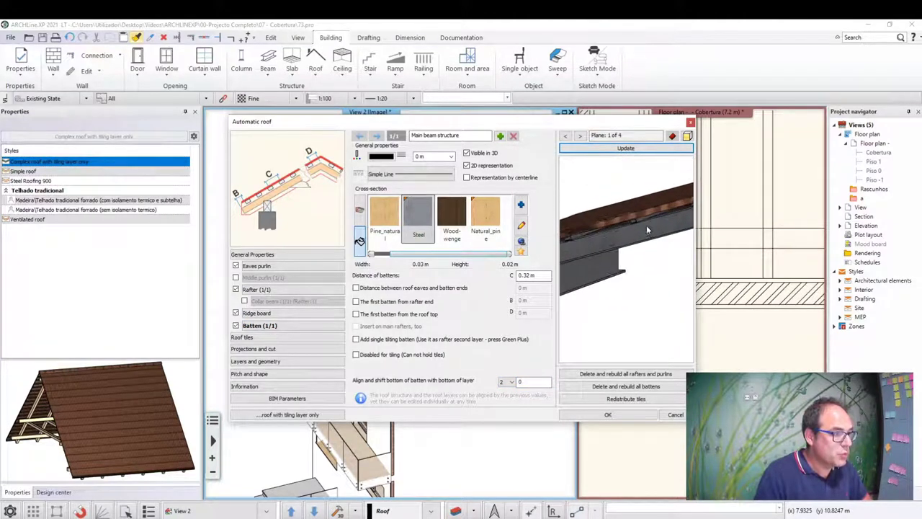
scroll(646, 225, "up", 5)
scroll(629, 249, "down", 2)
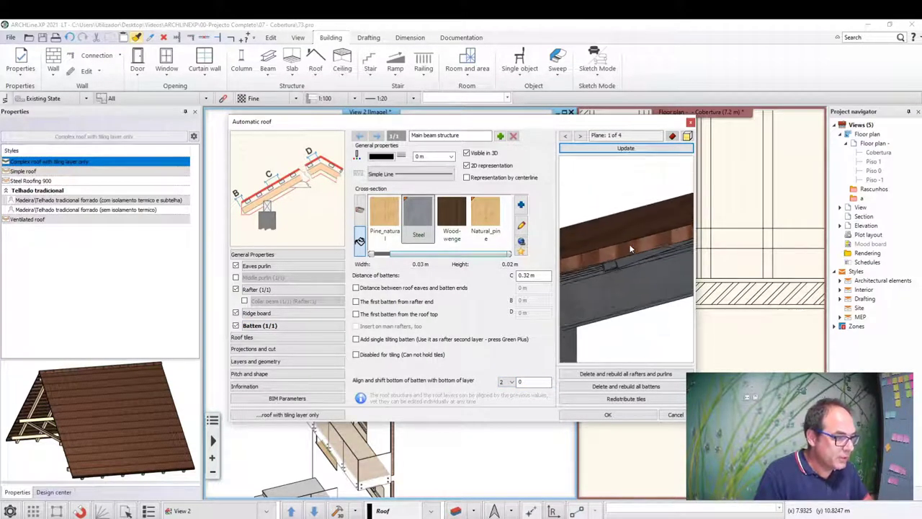
scroll(628, 253, "down", 2)
scroll(629, 253, "down", 2)
scroll(627, 257, "down", 2)
left_click_drag(628, 257, 585, 274)
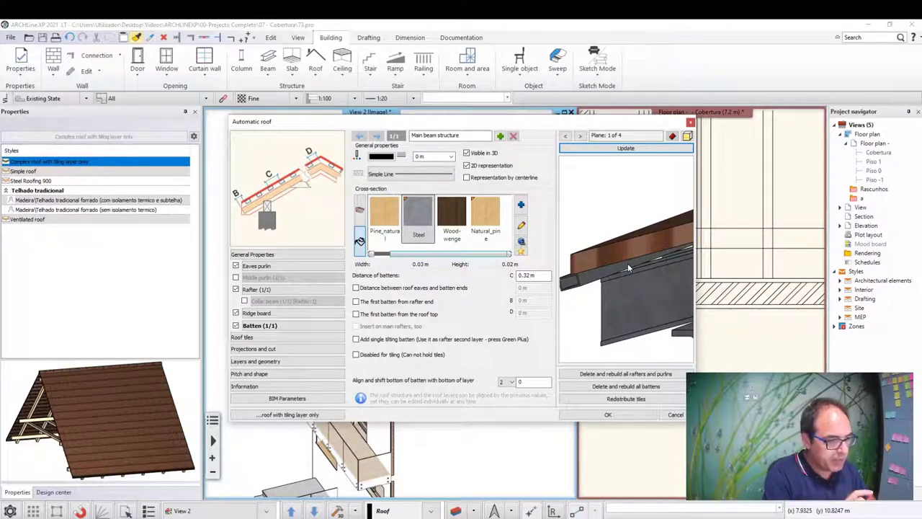
left_click_drag(626, 264, 593, 292)
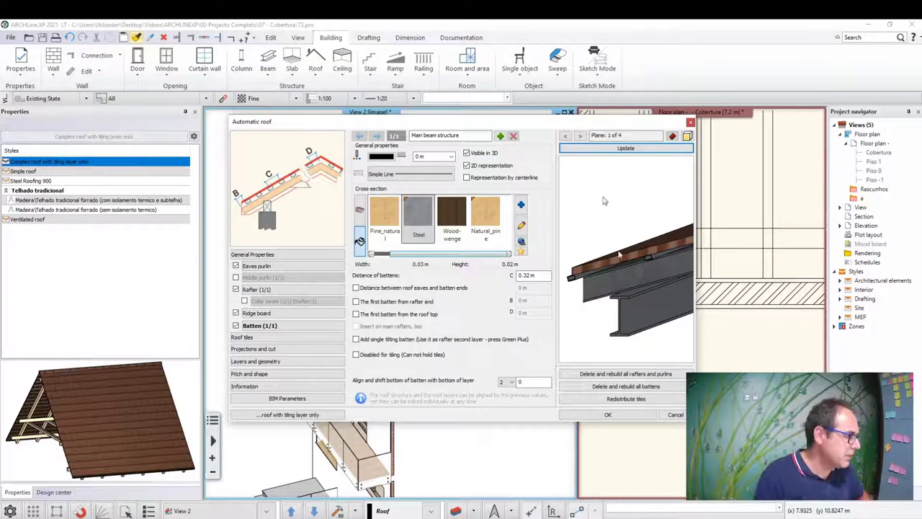
Step: Add a new third layer to the roof build-up and give it a name
left_click(240, 362)
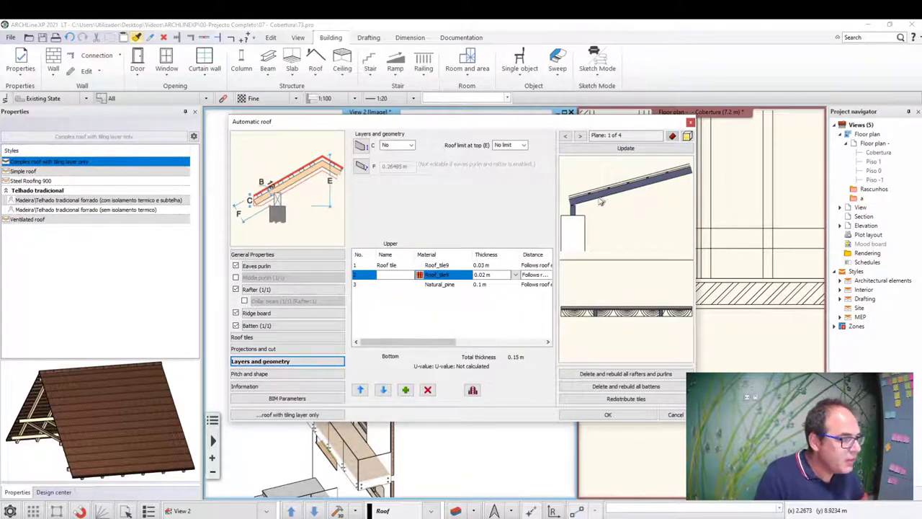
scroll(600, 202, "up", 2)
scroll(600, 204, "up", 1)
scroll(601, 208, "up", 1)
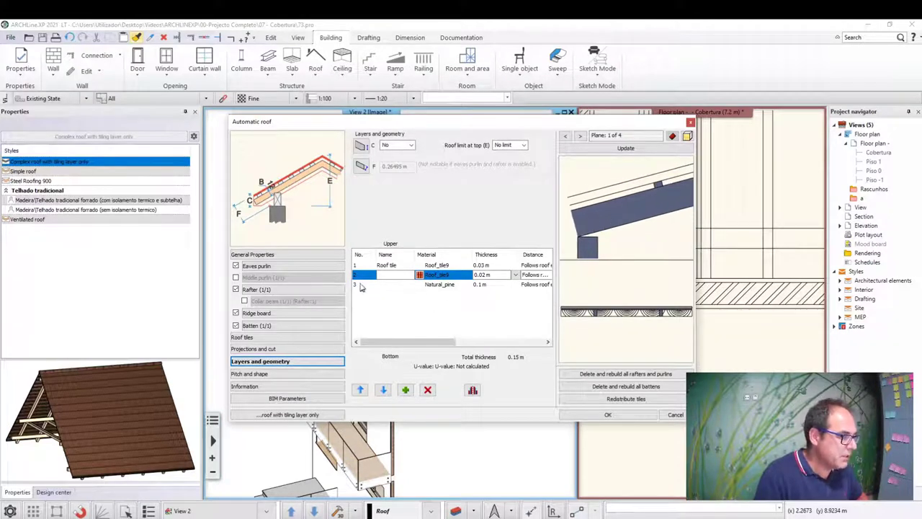
left_click(406, 389)
left_click(504, 341)
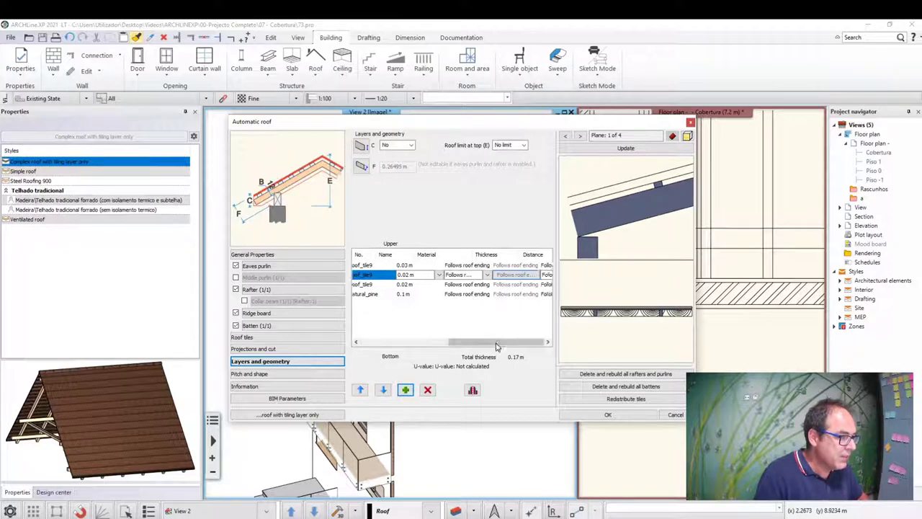
left_click(534, 286)
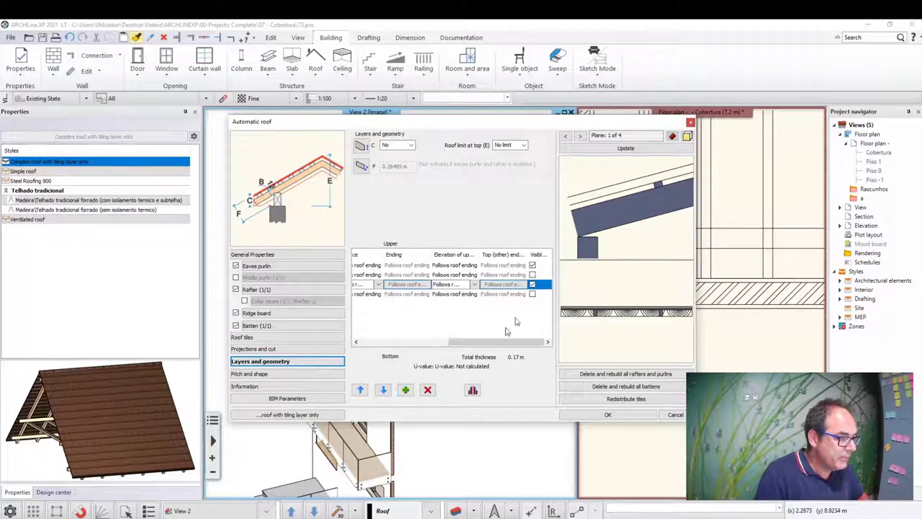
left_click_drag(504, 342, 411, 342)
type("ainel Sandwich")
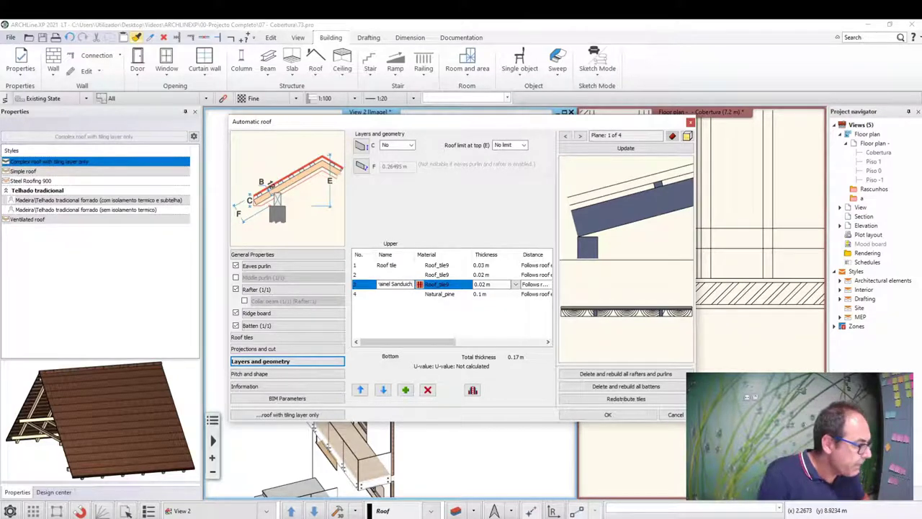
key("Return")
Step: Assign Thermal Insulation 02 to the new 0.04 m layer, bringing the total to 0.19 m
left_click(433, 288)
mouse_move(369, 258)
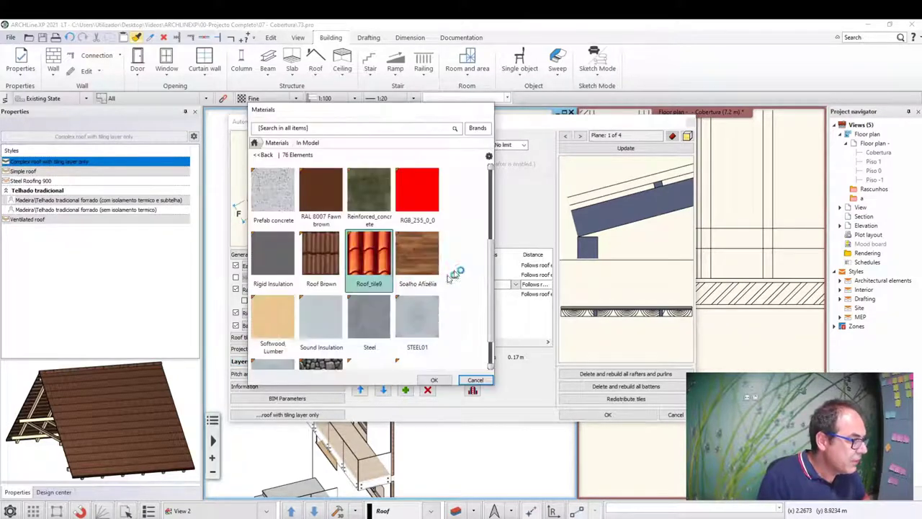
scroll(458, 288, "down", 3)
left_click(329, 188)
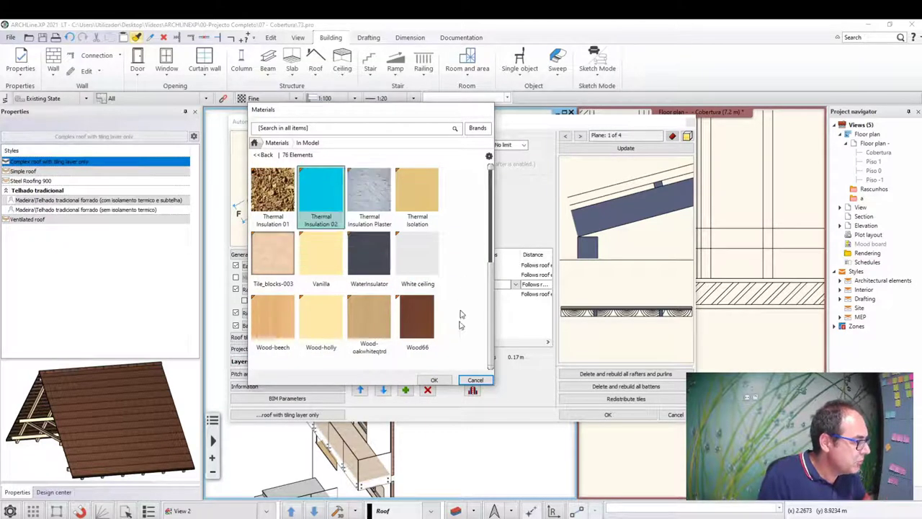
left_click(447, 381)
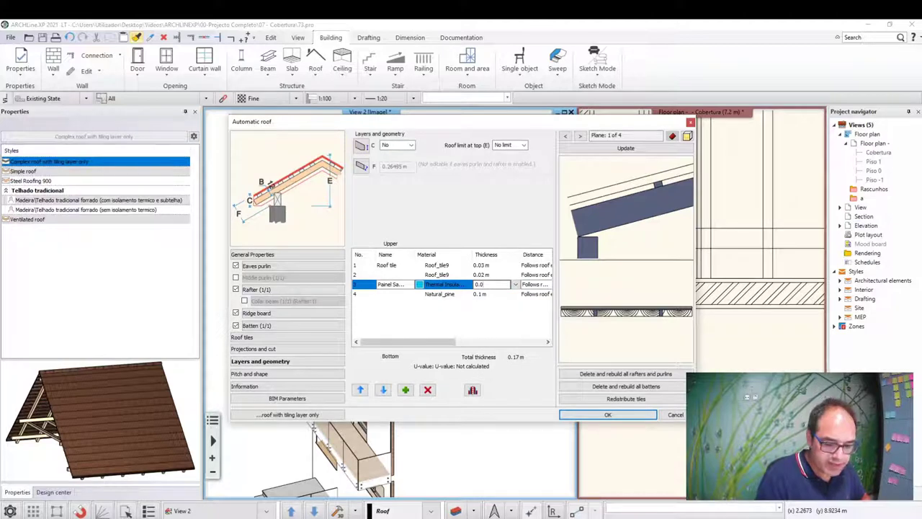
left_click(624, 148)
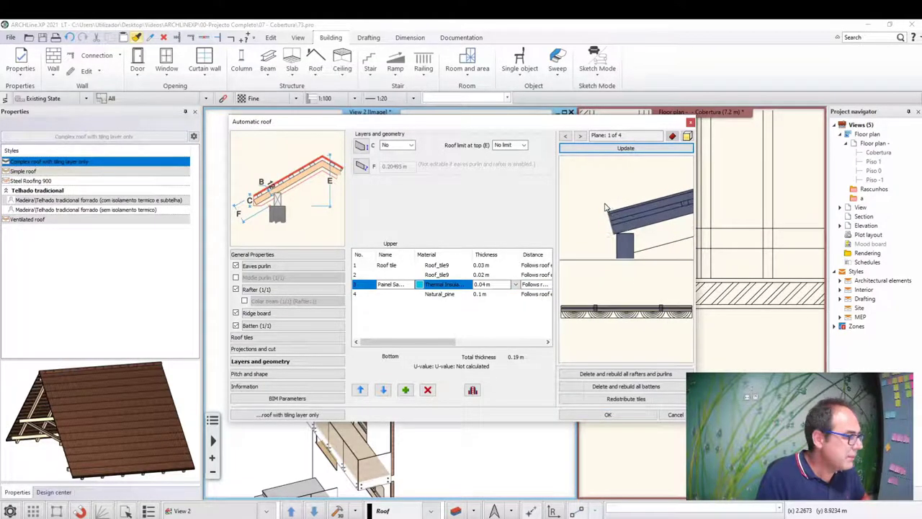
left_click(265, 290)
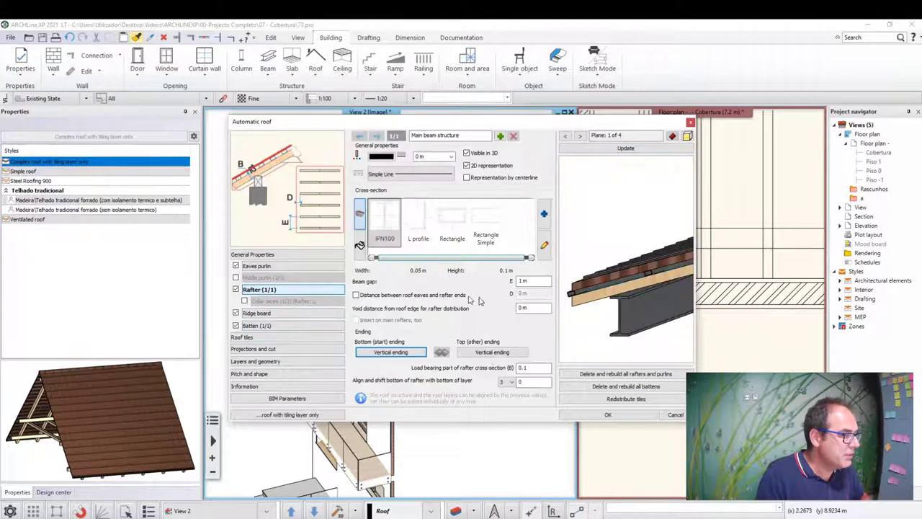
Step: Align the IPN100 rafter bottoms with layer 4 and apply the settings to rebuild the roof
left_click(510, 382)
left_click(507, 409)
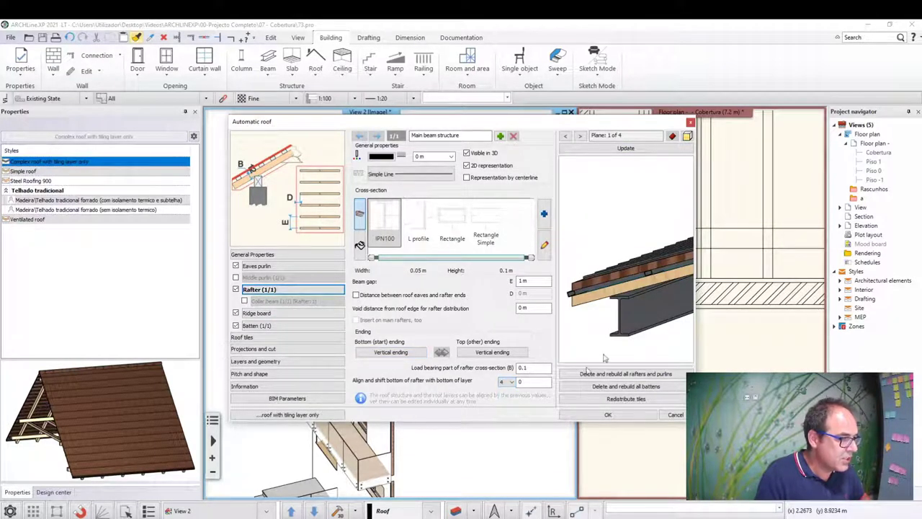
left_click(645, 150)
scroll(616, 256, "up", 1)
scroll(614, 254, "up", 1)
scroll(614, 255, "up", 2)
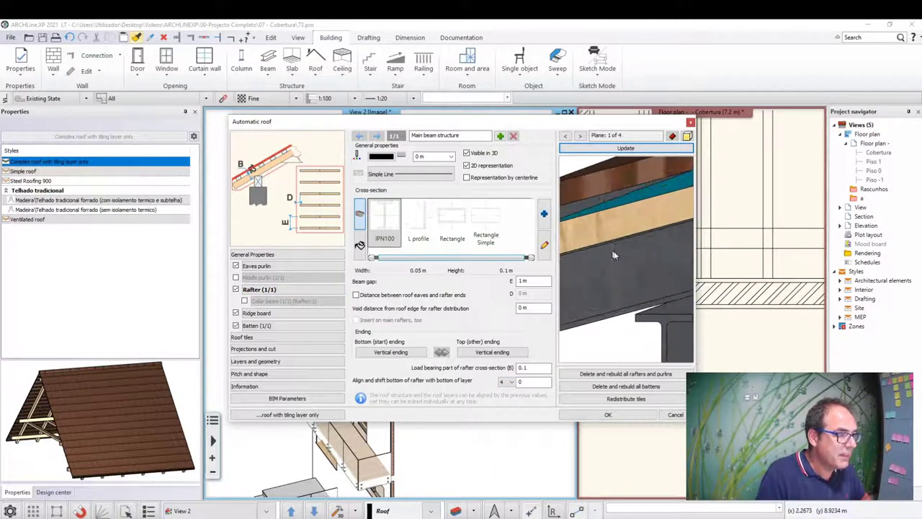
mouse_move(614, 254)
left_mouse_down()
mouse_move(637, 285)
mouse_move(619, 274)
mouse_move(613, 242)
mouse_move(623, 277)
mouse_move(607, 285)
left_mouse_up()
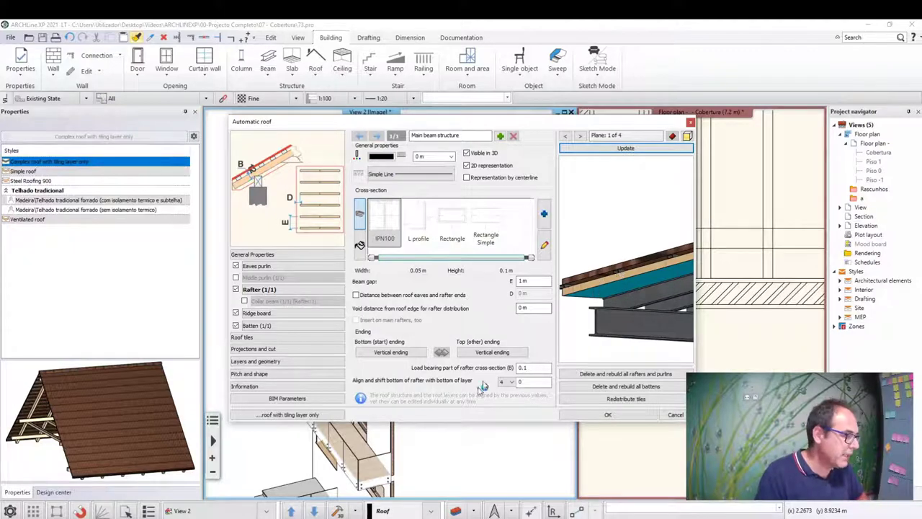
left_click(607, 414)
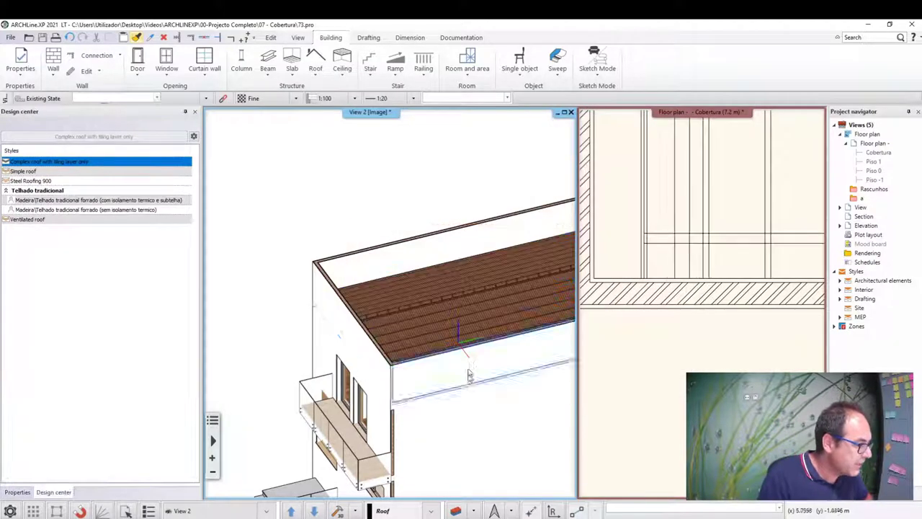
Step: Isolate the roof in 3D and orbit to view its underside and tiled top
left_click(457, 322)
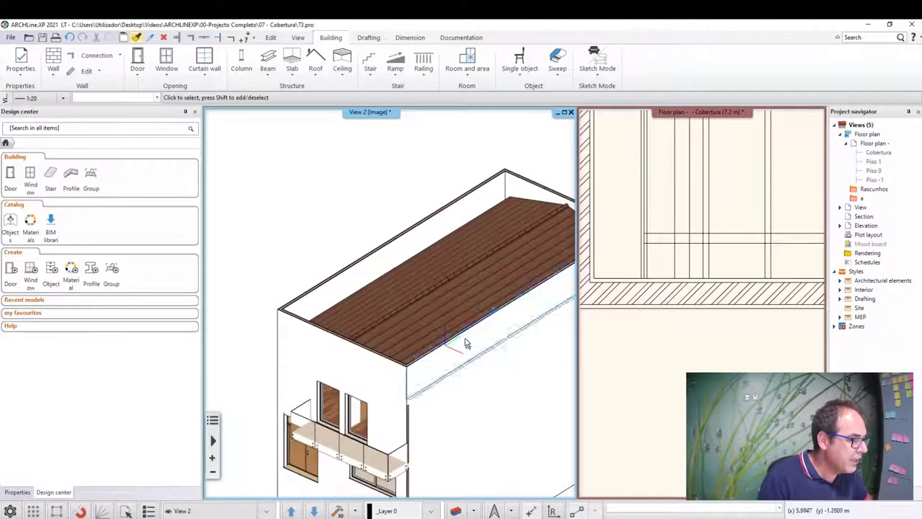
left_click(441, 299)
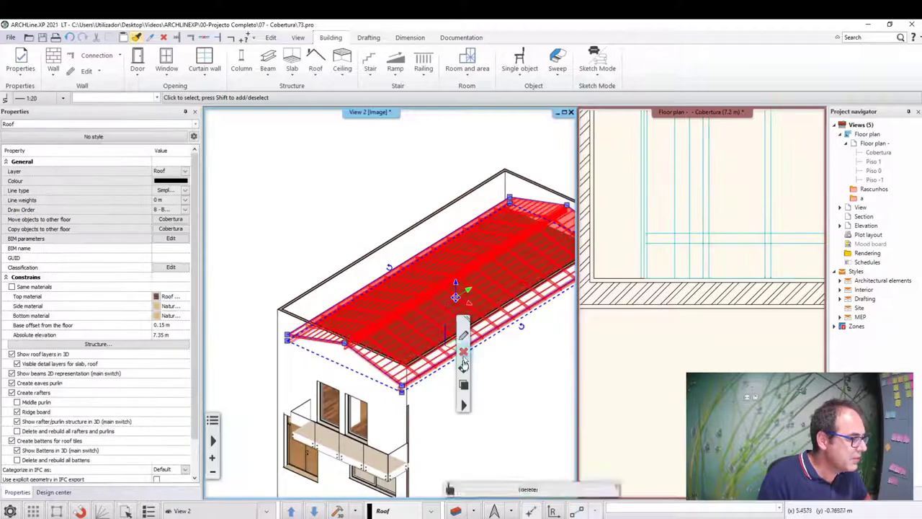
left_click(337, 511)
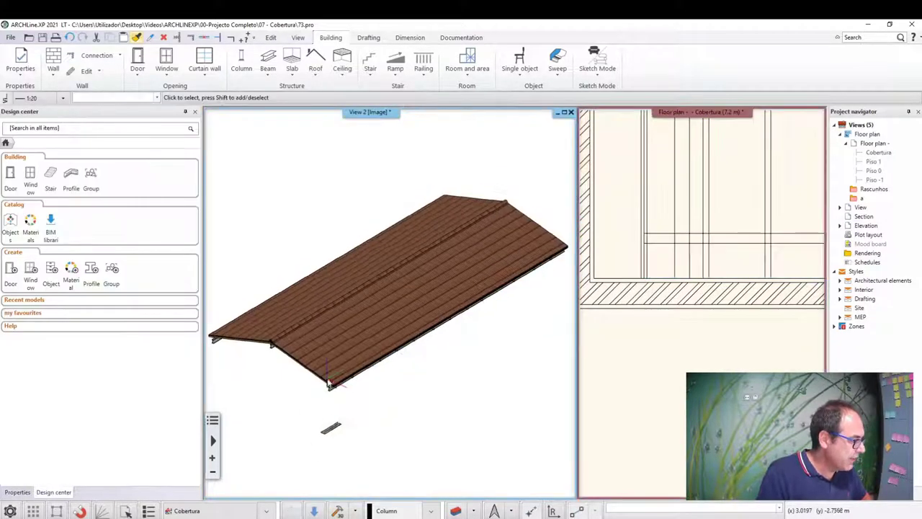
scroll(351, 311, "up", 5)
mouse_move(351, 311)
middle_mouse_down()
mouse_move(353, 339)
mouse_move(334, 350)
middle_mouse_up()
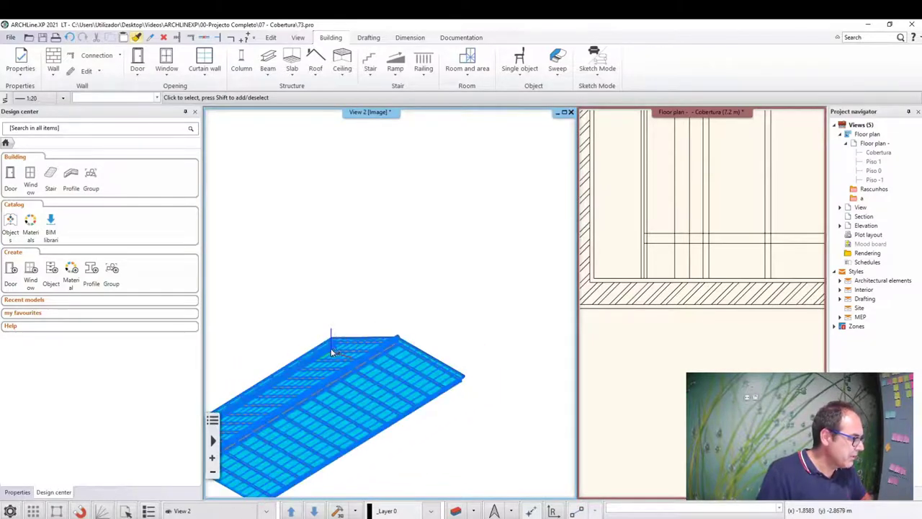
scroll(392, 270, "up", 3)
middle_click_drag(393, 271, 303, 366)
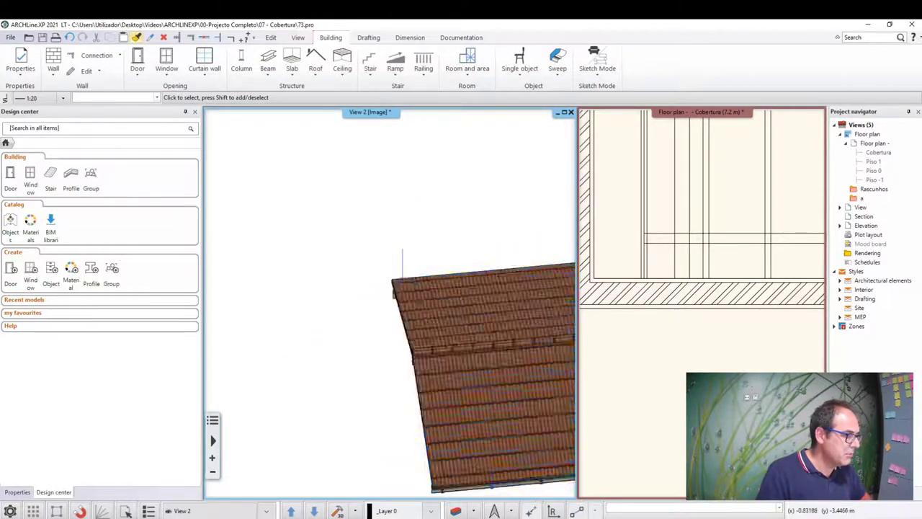
scroll(413, 336, "up", 3)
middle_click_drag(413, 336, 391, 343)
Step: Review the Automatic roof settings, confirm them with OK, and clear the selection
left_click(391, 342)
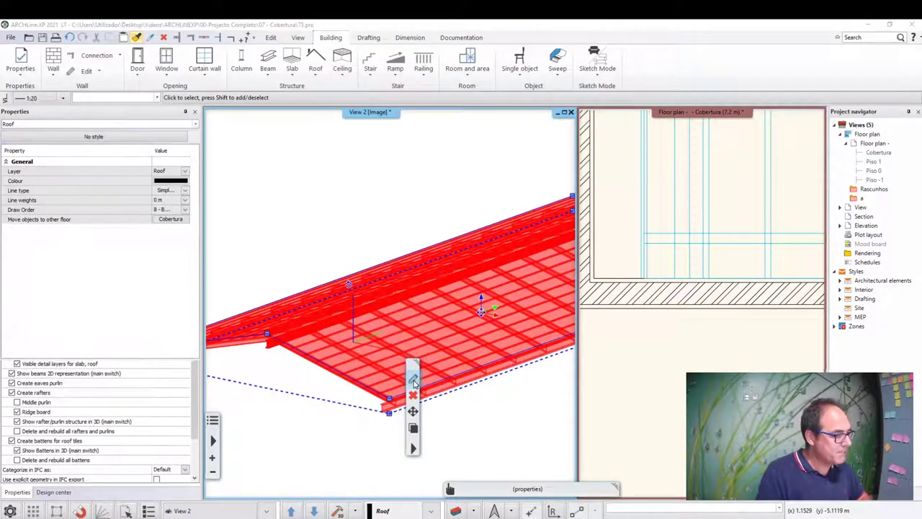
left_click(412, 368)
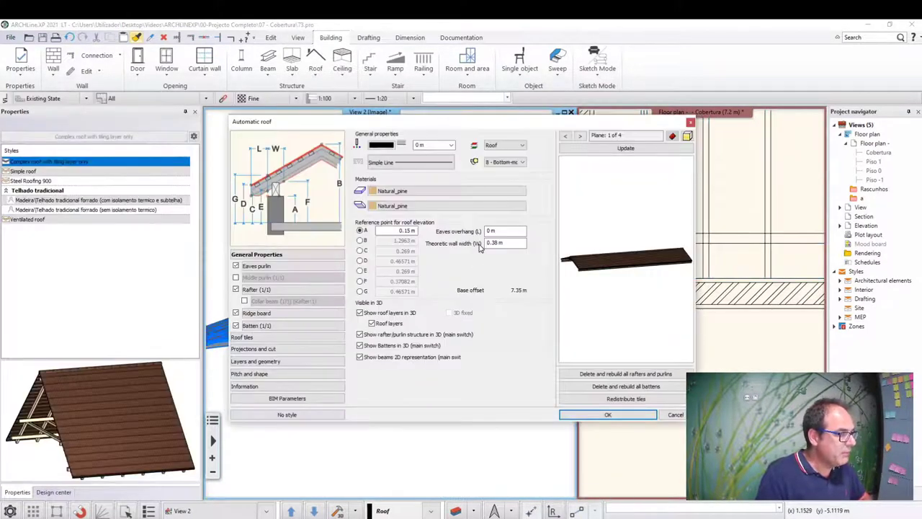
mouse_move(640, 291)
left_mouse_down()
mouse_move(648, 278)
mouse_move(620, 278)
mouse_move(688, 314)
left_mouse_up()
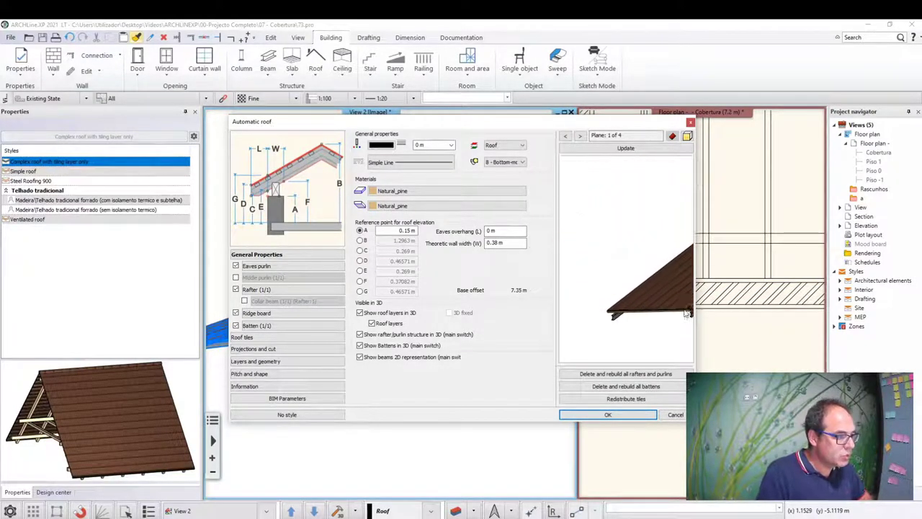
left_click(605, 414)
left_click(455, 383)
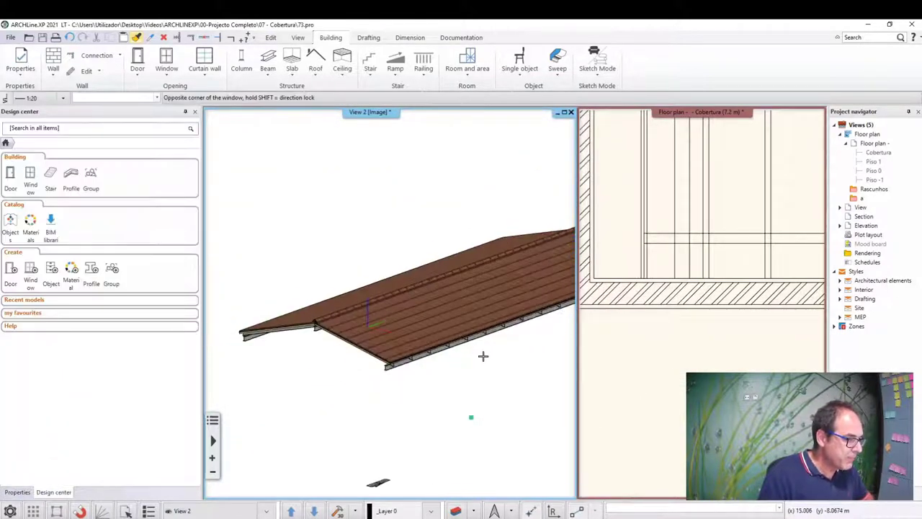
Step: Bring back the whole building in 3D and zoom and pan the plan to centre the roof grid
scroll(468, 356, "down", 3)
left_click(353, 461)
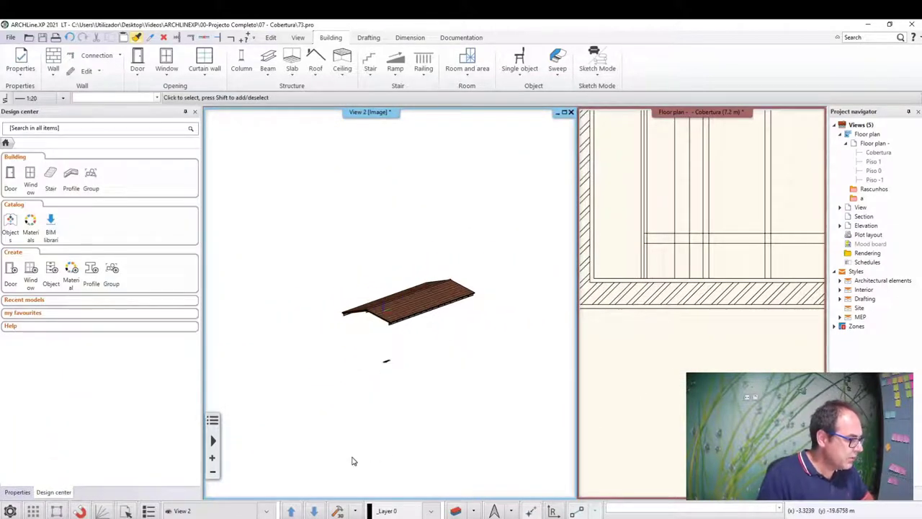
left_click(337, 510)
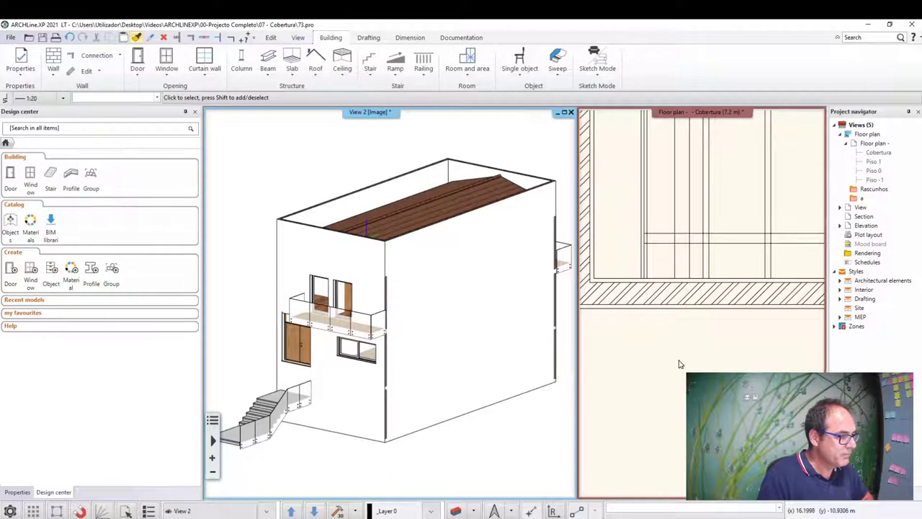
scroll(678, 367, "down", 2)
scroll(670, 397, "down", 2)
scroll(665, 425, "down", 2)
scroll(692, 389, "down", 2)
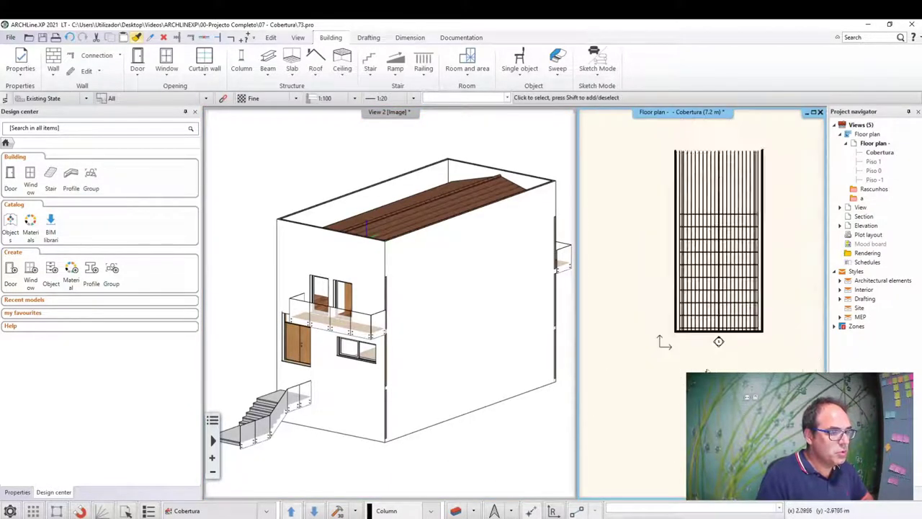
middle_click_drag(729, 231, 712, 286)
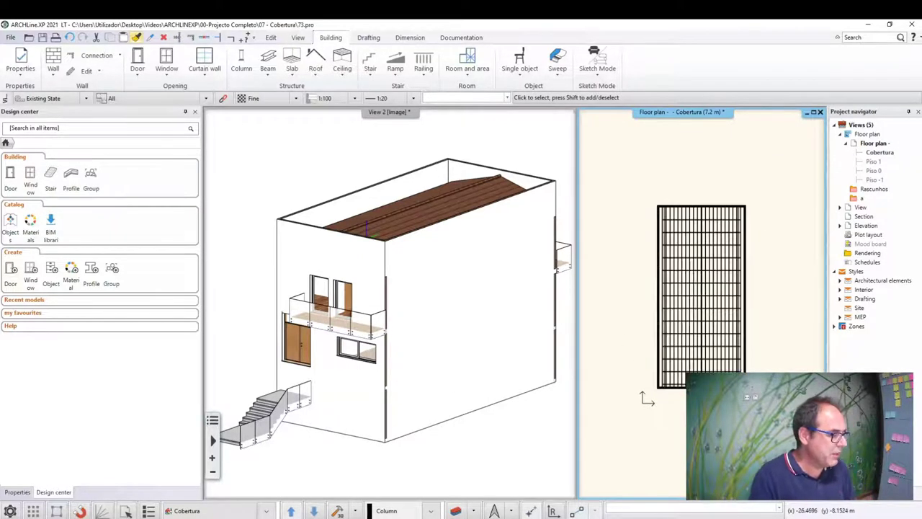
Step: Step down to the Piso 0 plan and show the 3D model cut by the section group
left_click(315, 511)
left_click(315, 511)
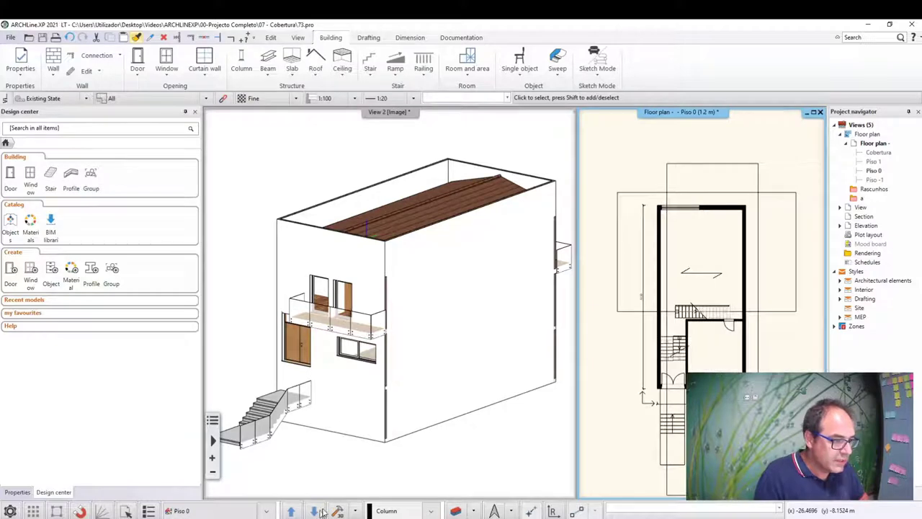
scroll(693, 357, "down", 1)
left_click(766, 313)
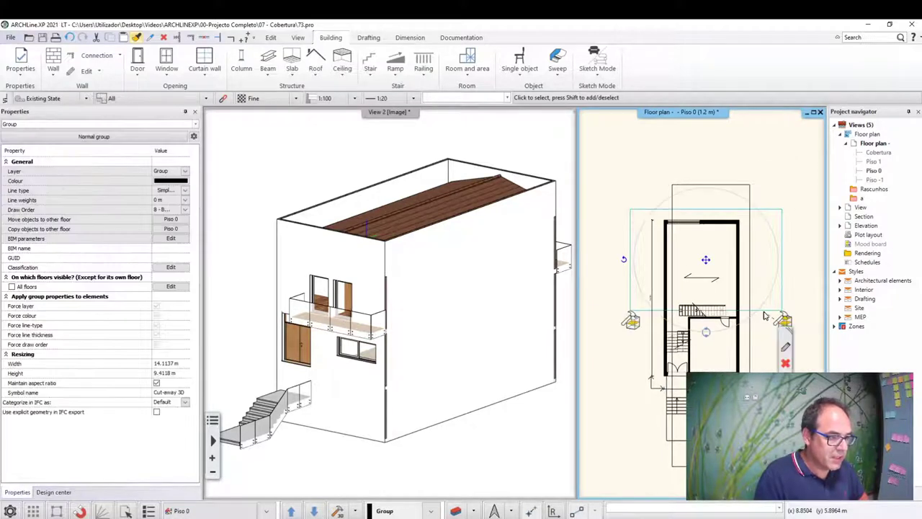
left_click(785, 323)
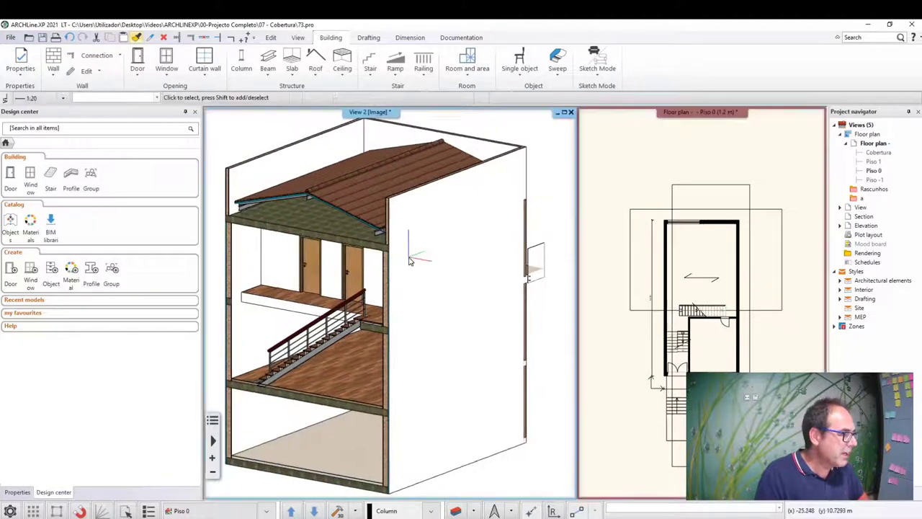
Step: Select the roof at its eaves and open its Automatic roof settings to set reference point A to 0
middle_click_drag(395, 268, 432, 247)
scroll(428, 243, "up", 3)
scroll(396, 254, "up", 2)
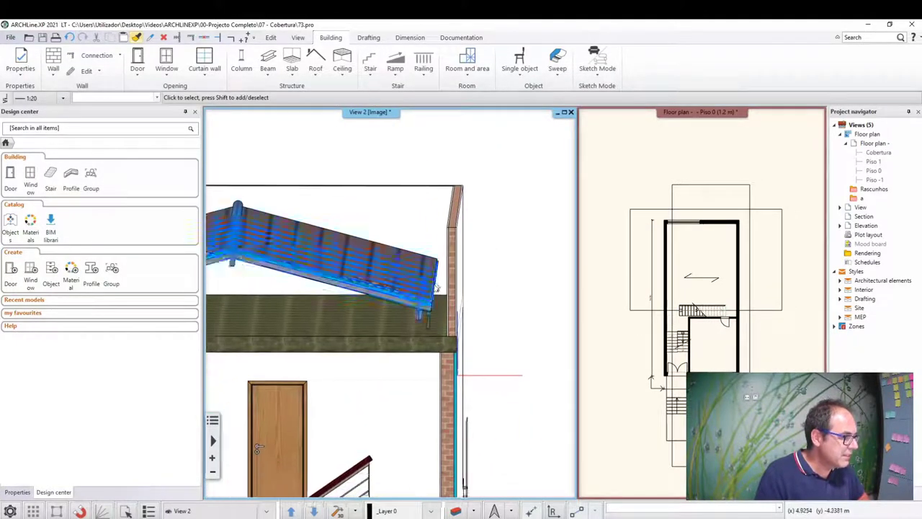
scroll(471, 291, "up", 2)
scroll(447, 288, "down", 3)
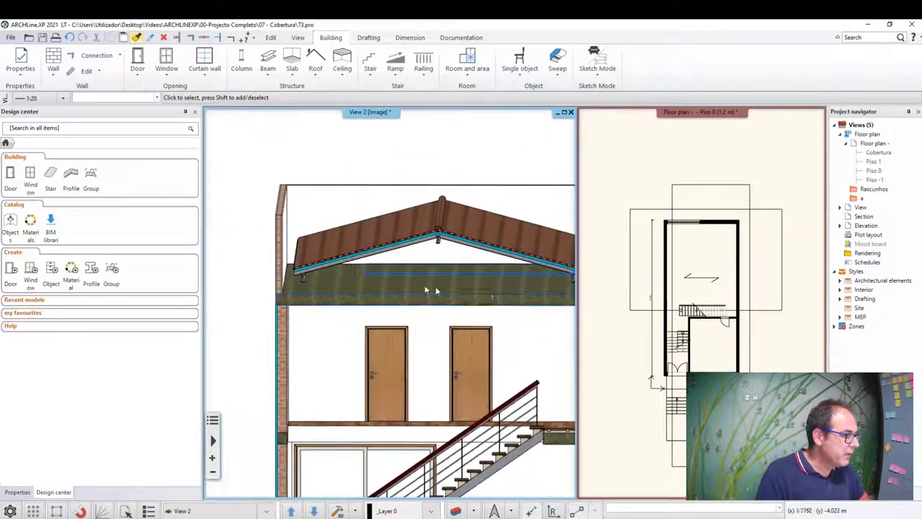
mouse_move(424, 284)
middle_mouse_down()
mouse_move(285, 285)
mouse_move(364, 295)
mouse_move(370, 283)
mouse_move(348, 267)
middle_mouse_up()
scroll(364, 295, "up", 3)
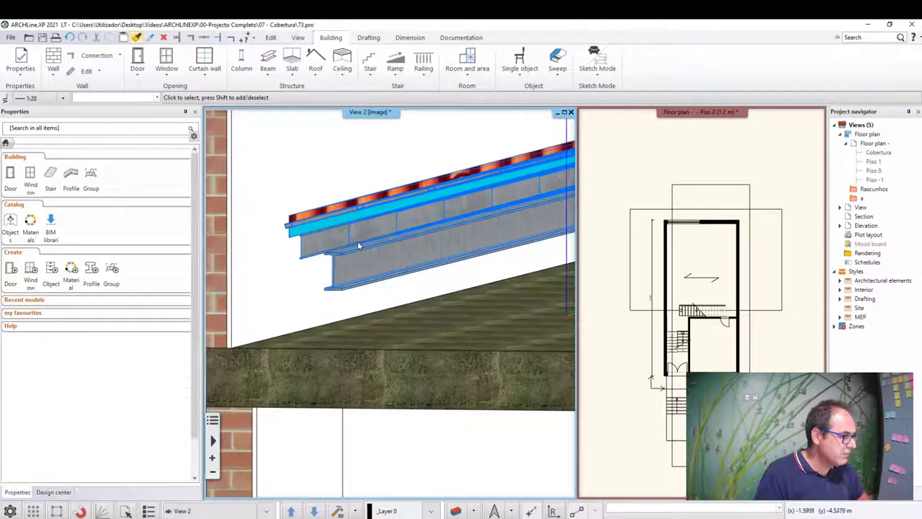
left_click(358, 241)
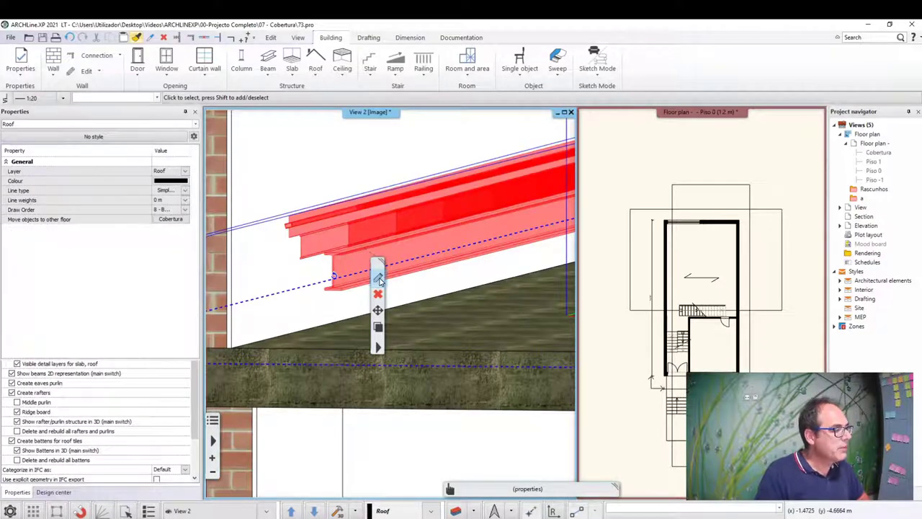
left_click(378, 278)
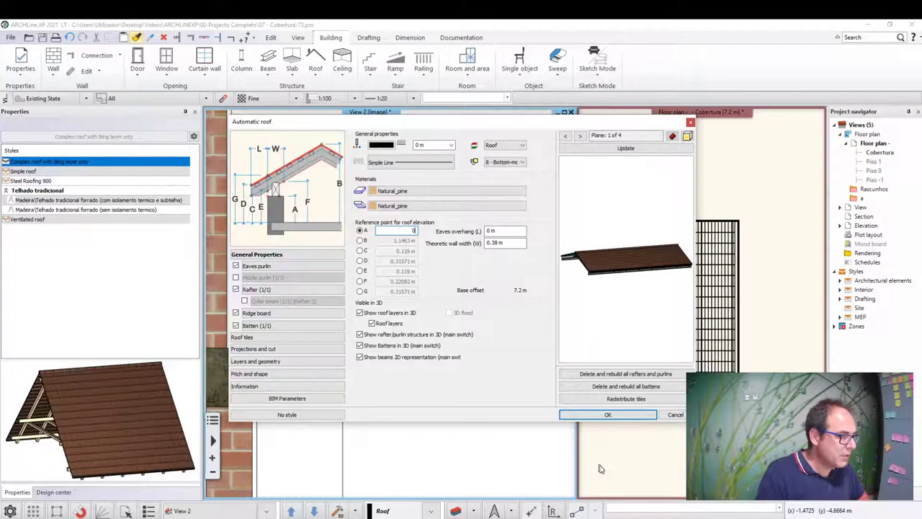
Step: Apply the 0 m elevation, check the rafters rest on the slab, and reopen the roof settings
left_click(605, 414)
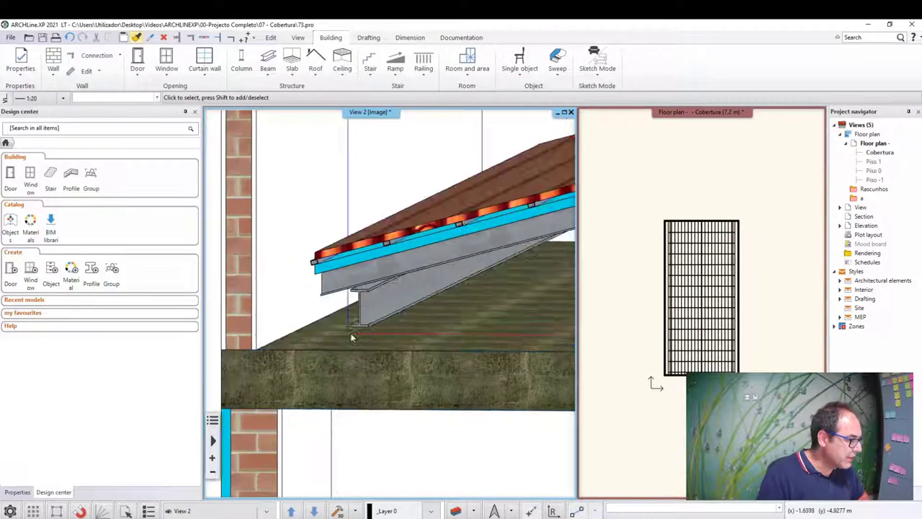
key("Down")
key("Down")
key("Down")
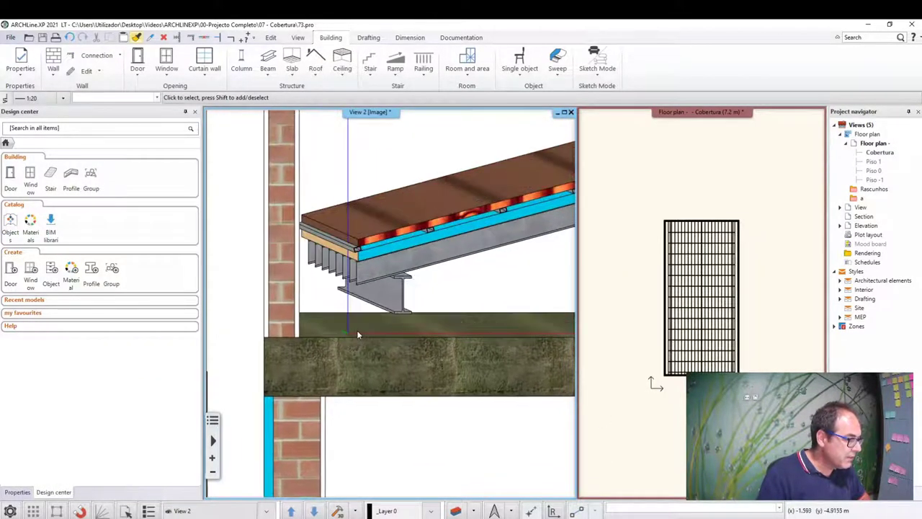
left_click(409, 309)
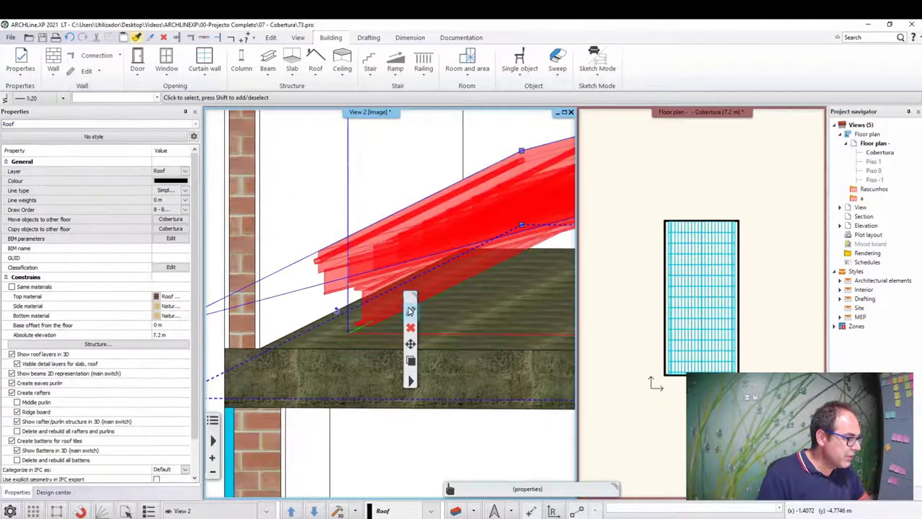
left_click(409, 308)
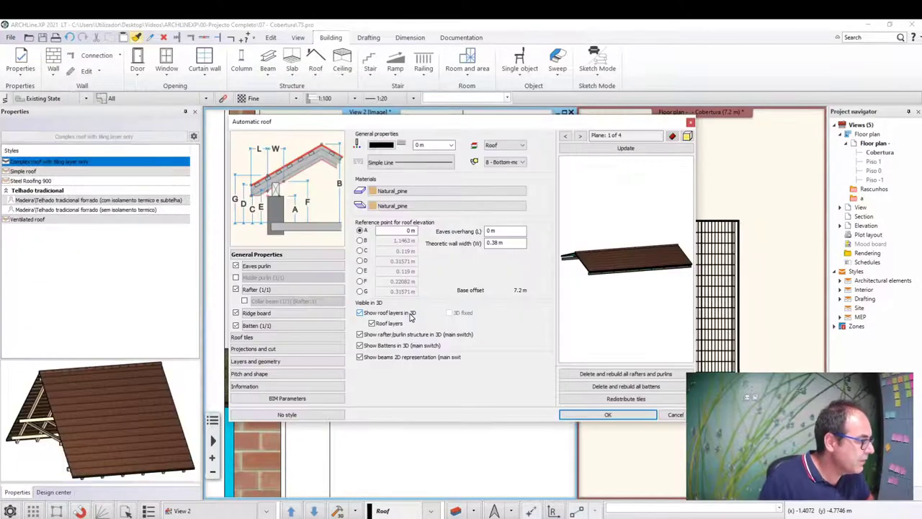
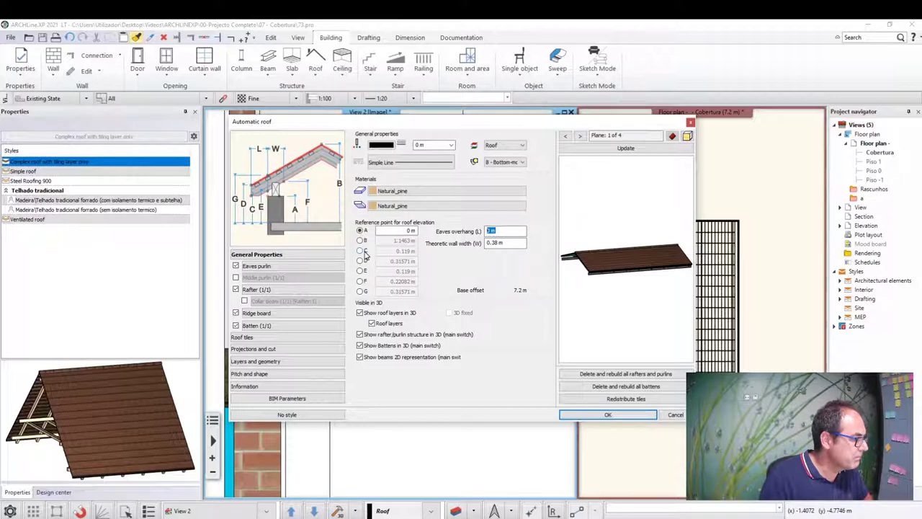
Step: Reference the roof's elevation from point C at 0 m and apply it
left_click(360, 251)
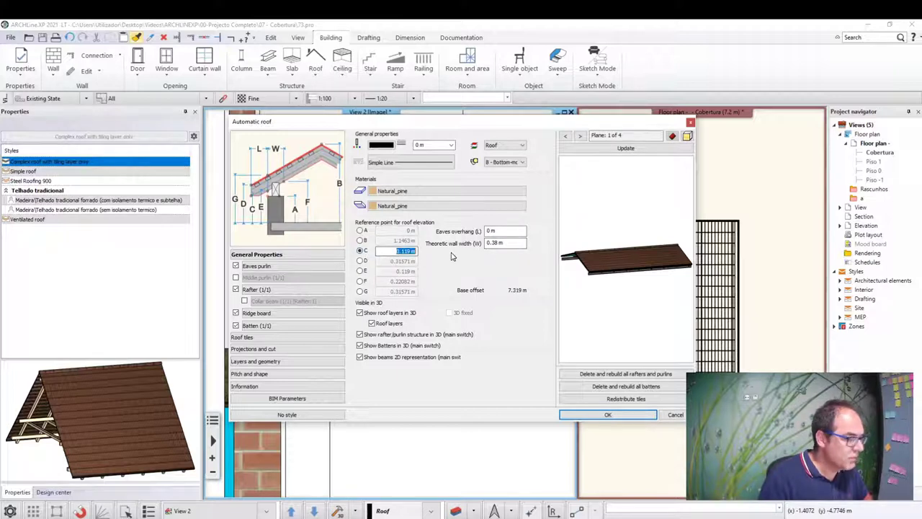
type("0")
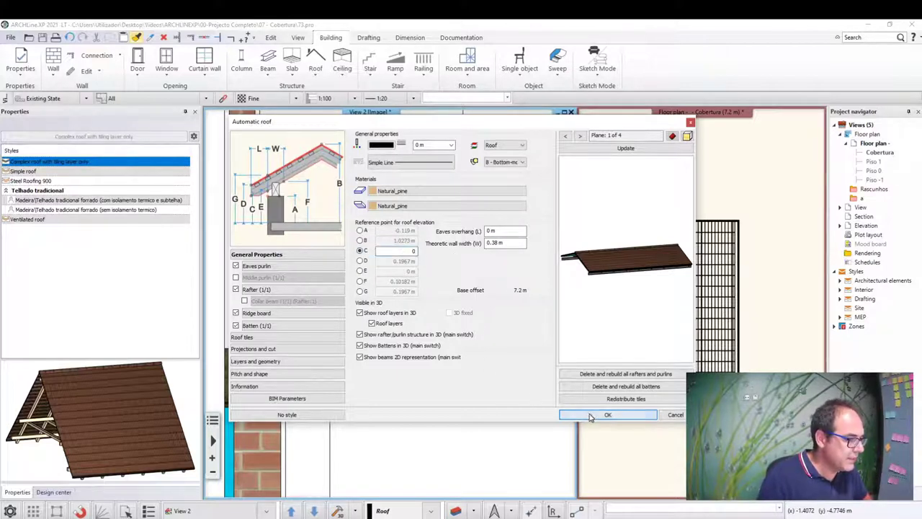
left_click(592, 416)
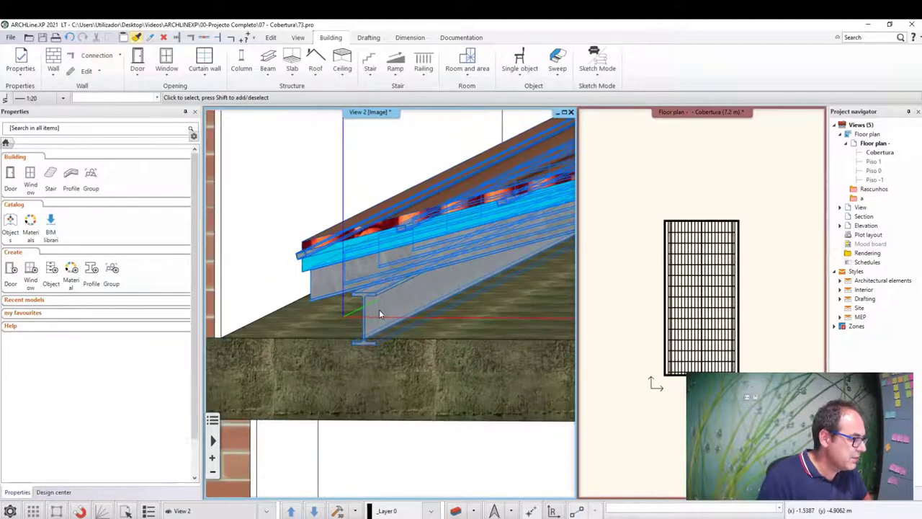
Step: Switch the roof's elevation reference to point A at -0.1 m and apply
left_click(379, 310)
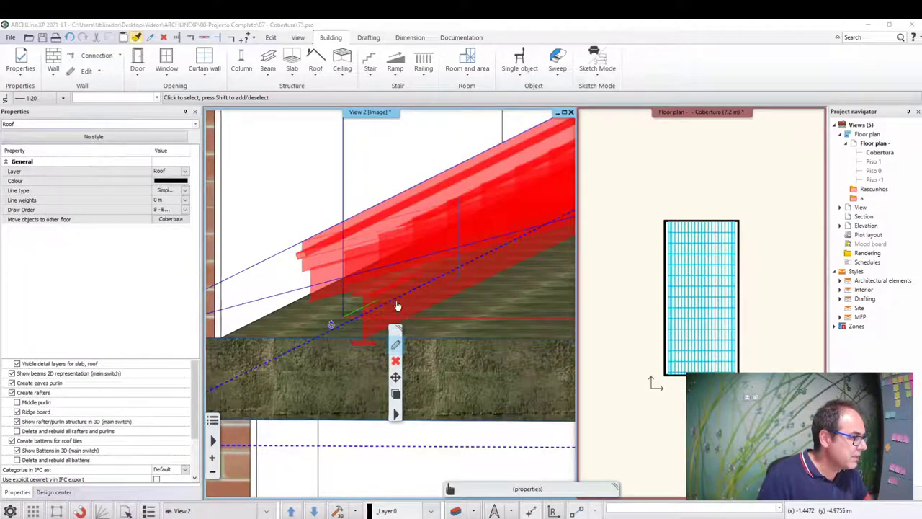
double_click(397, 306)
left_click(360, 231)
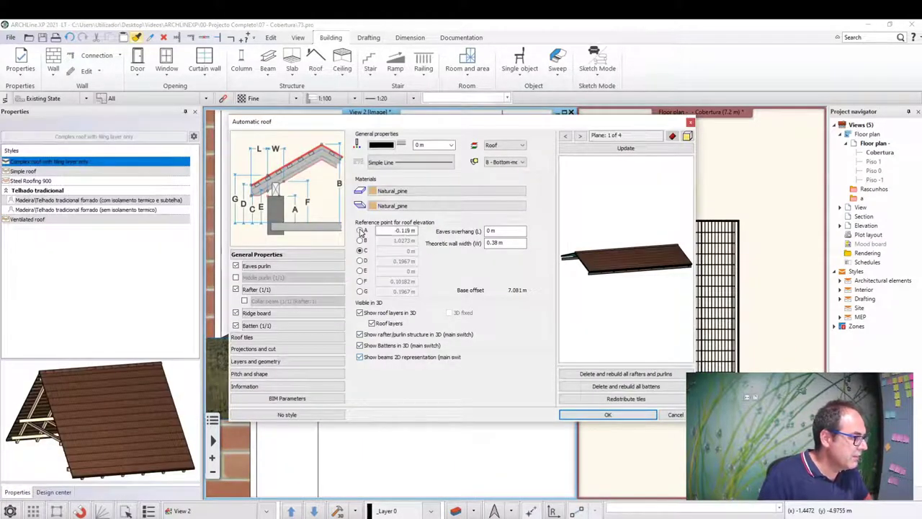
type("-0.1")
key("Tab")
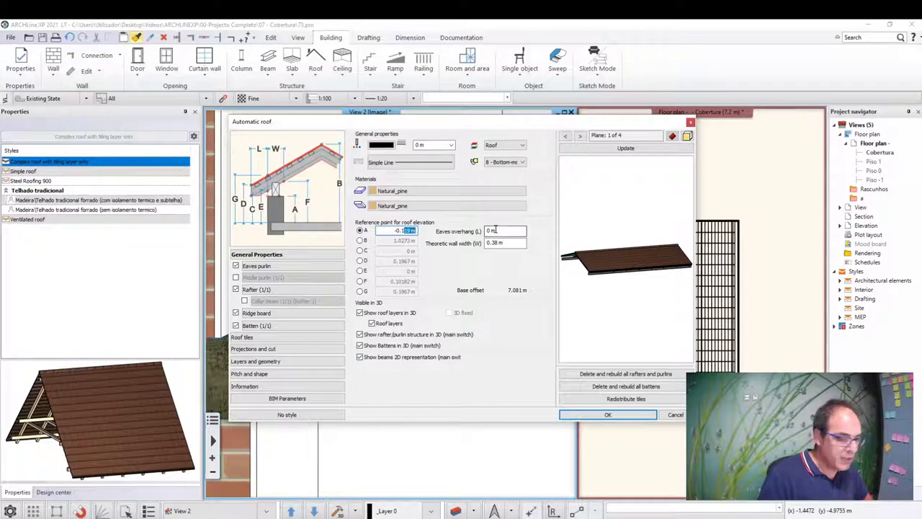
left_click(596, 413)
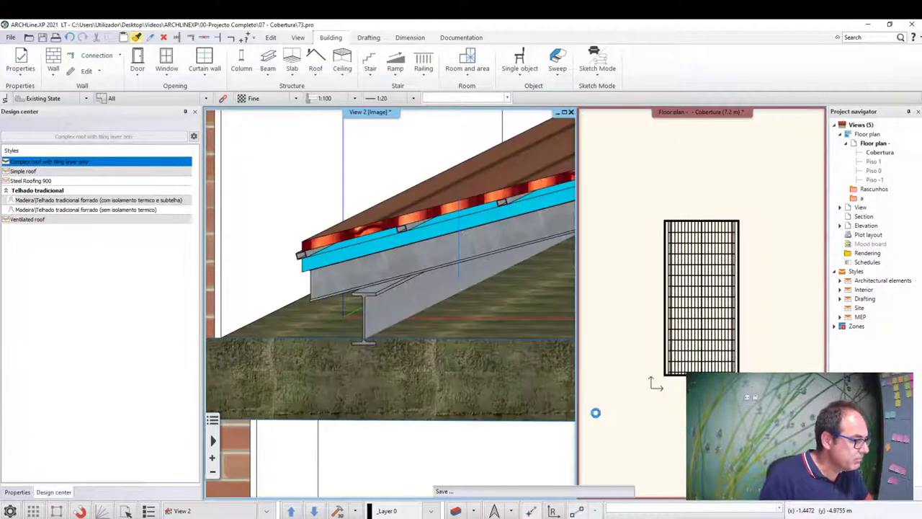
scroll(367, 324, "up", 2)
scroll(389, 295, "up", 2)
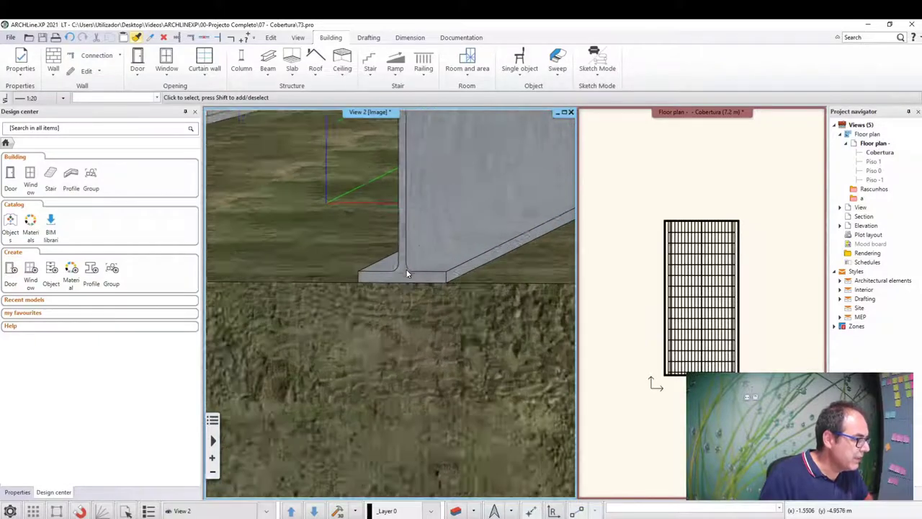
scroll(405, 273, "up", 2)
scroll(406, 273, "down", 1)
scroll(392, 281, "down", 2)
scroll(398, 295, "down", 1)
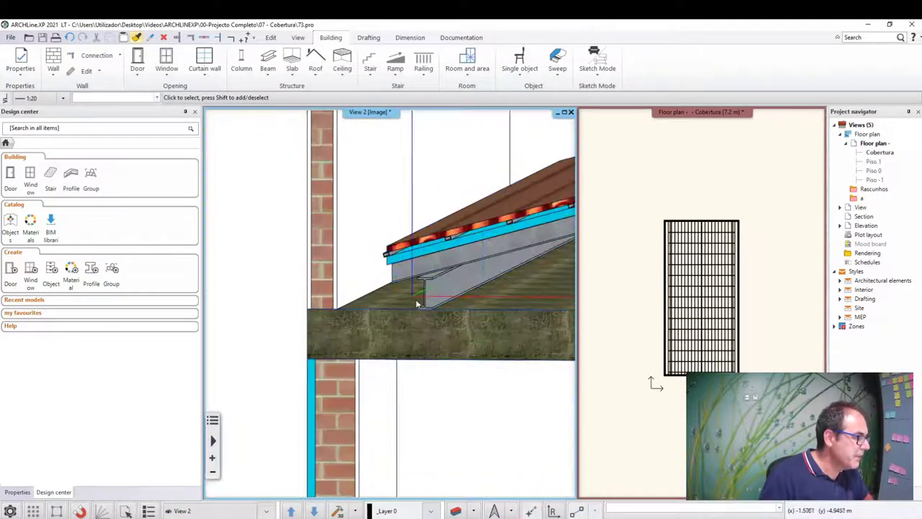
scroll(425, 304, "down", 1)
scroll(436, 301, "up", 1)
scroll(429, 297, "up", 1)
scroll(427, 298, "up", 1)
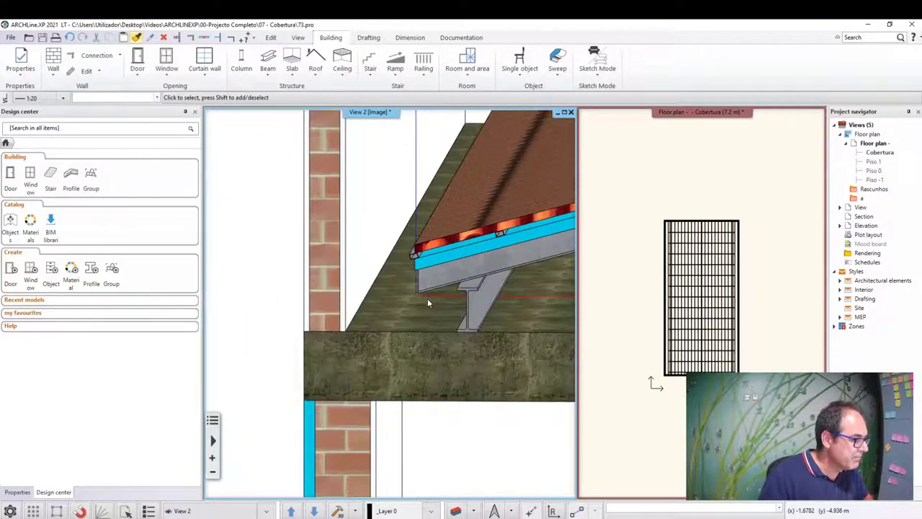
scroll(427, 297, "up", 1)
scroll(439, 311, "up", 1)
scroll(439, 311, "up", 1)
scroll(440, 311, "up", 1)
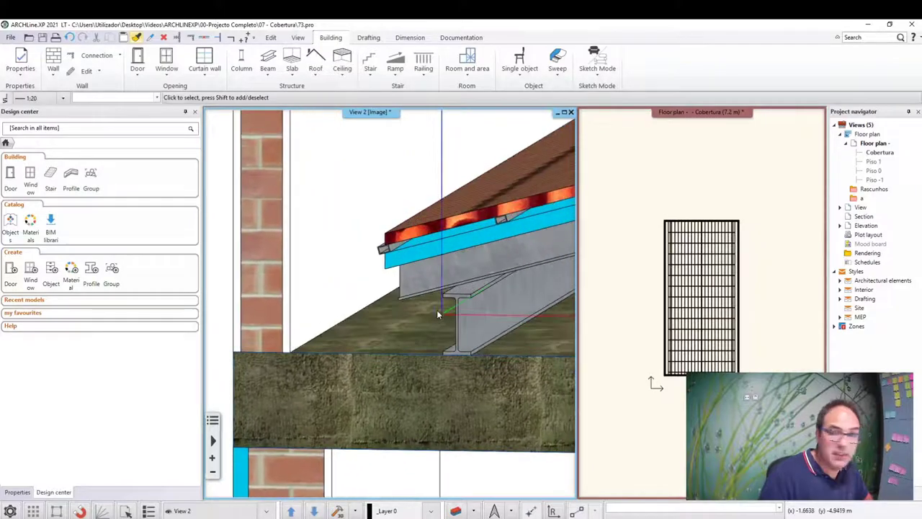
scroll(410, 317, "down", 1)
scroll(406, 326, "down", 1)
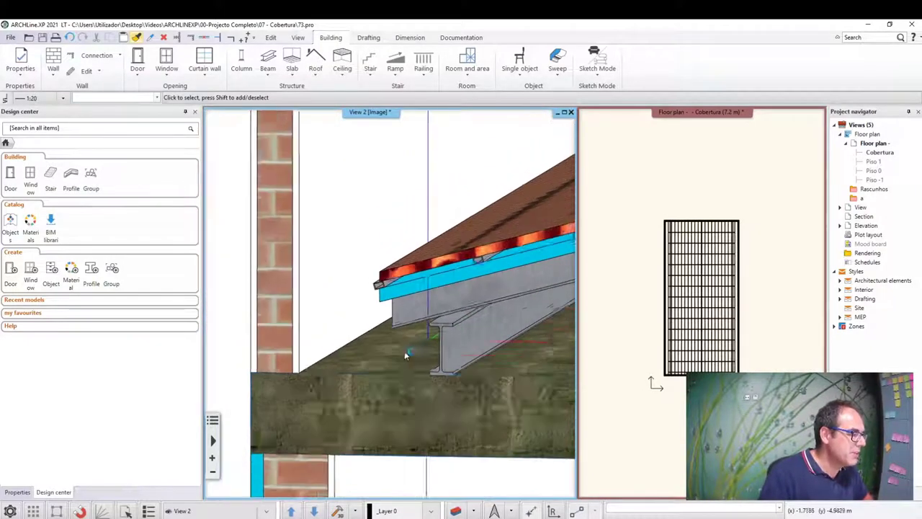
scroll(400, 336, "down", 1)
scroll(395, 345, "down", 1)
scroll(396, 347, "up", 1)
scroll(403, 344, "up", 1)
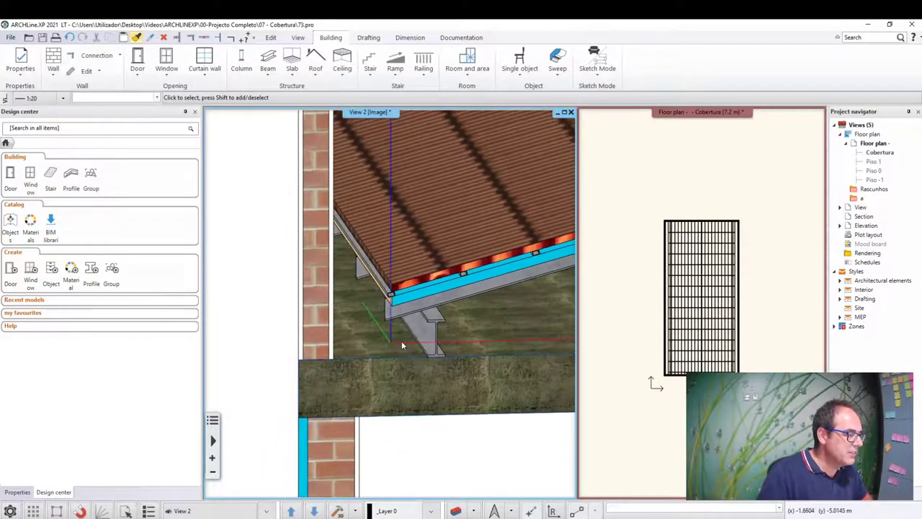
scroll(409, 344, "up", 1)
scroll(414, 343, "up", 1)
scroll(415, 343, "up", 1)
scroll(415, 342, "up", 1)
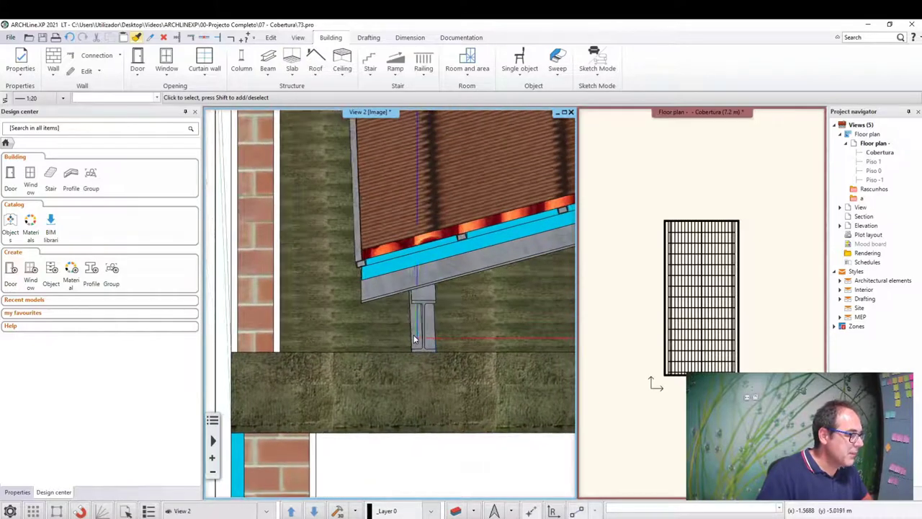
scroll(415, 343, "up", 1)
scroll(415, 342, "up", 1)
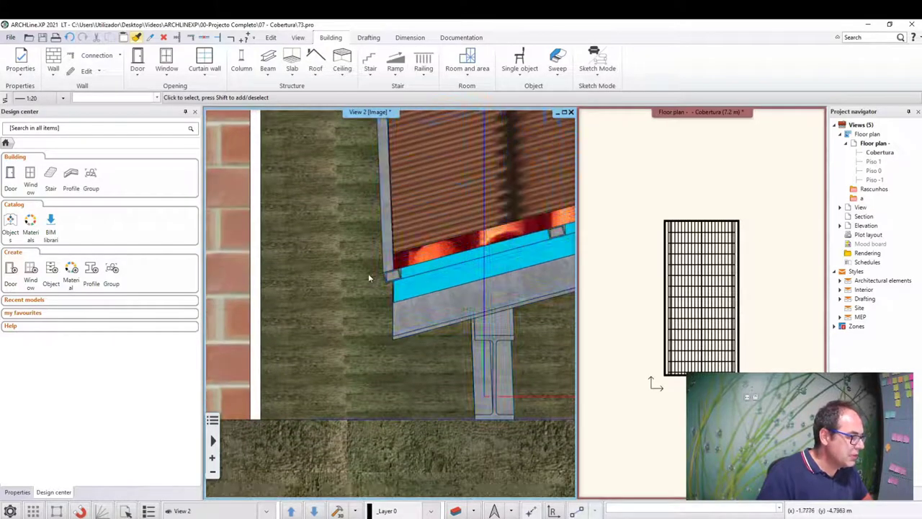
left_click(432, 243)
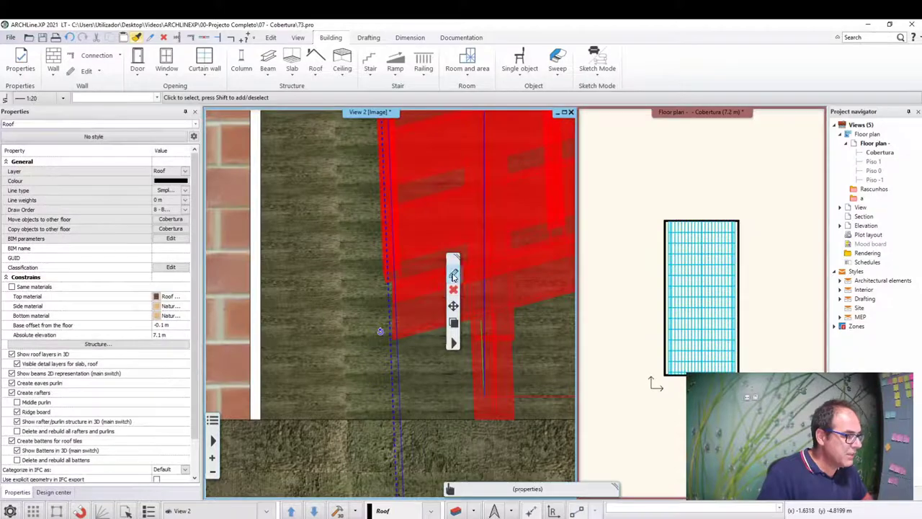
Step: Show the roof's Layers and geometry table, widening the Distance and upper-ending columns
left_click(453, 276)
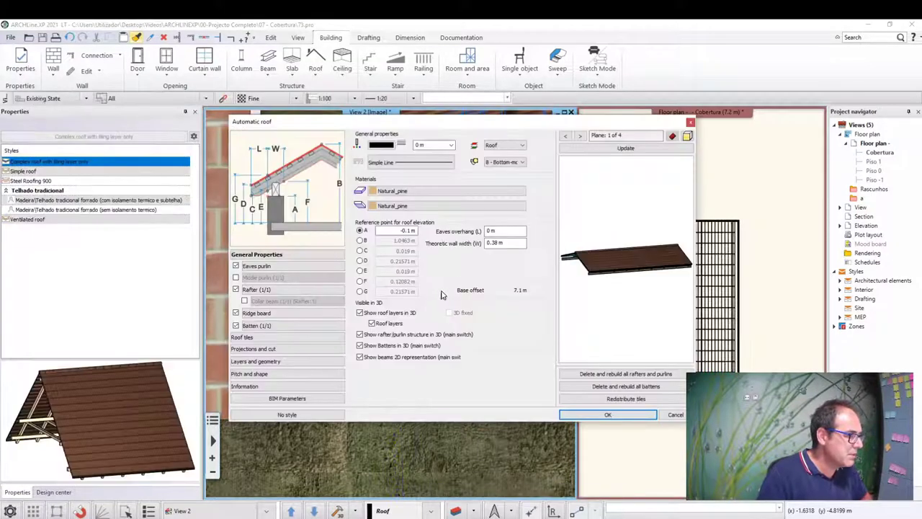
left_click(250, 362)
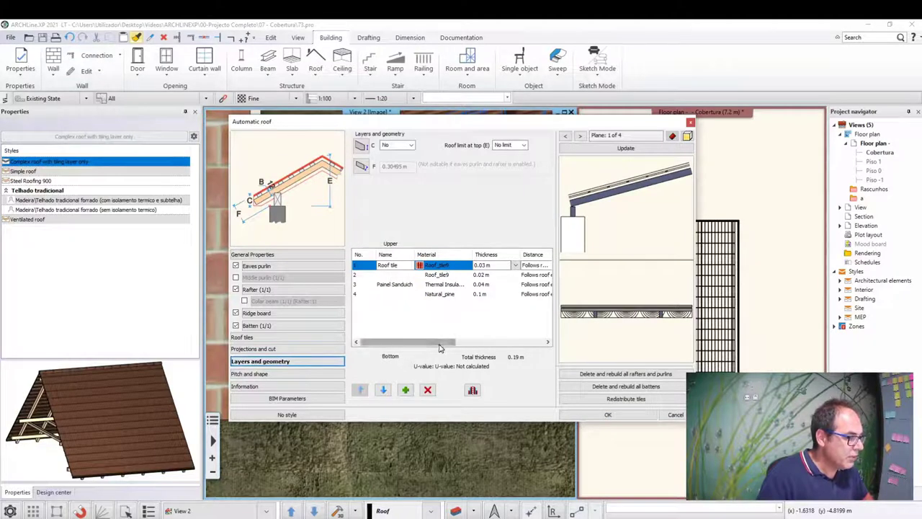
left_click_drag(453, 342, 530, 342)
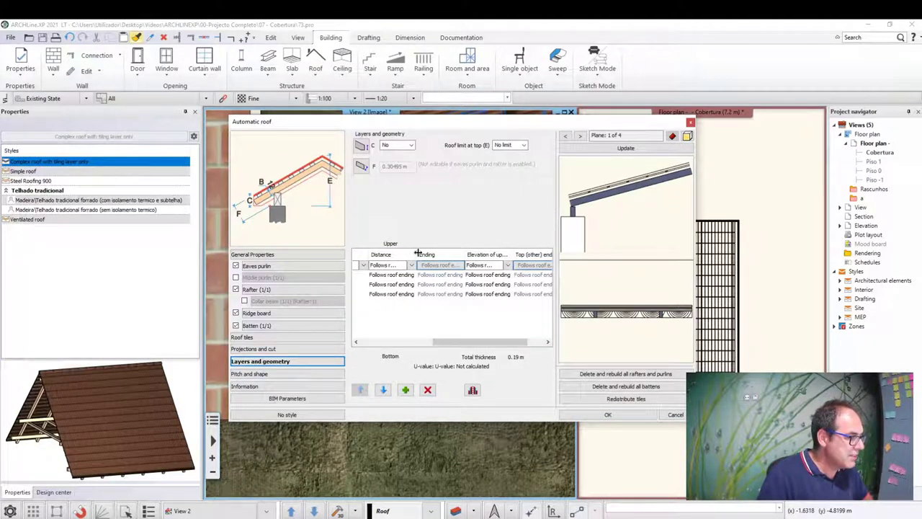
left_click_drag(417, 254, 431, 255)
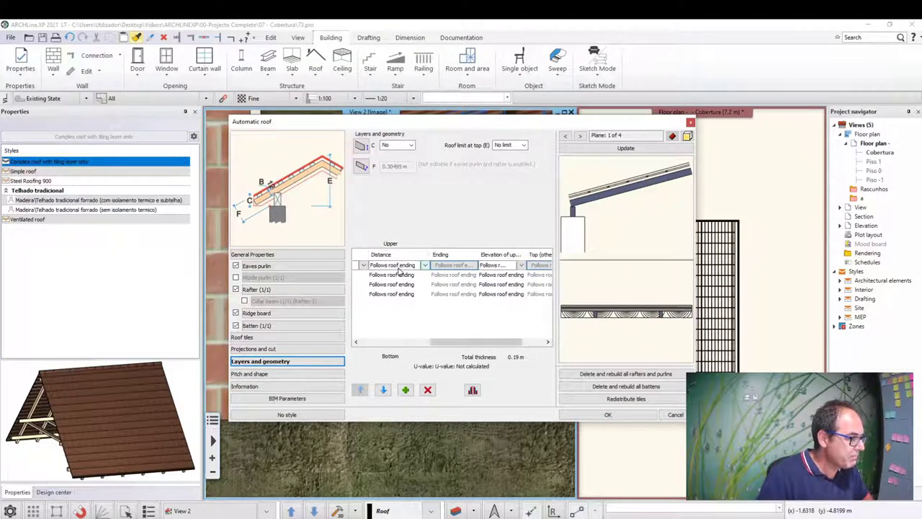
left_click_drag(528, 254, 553, 253)
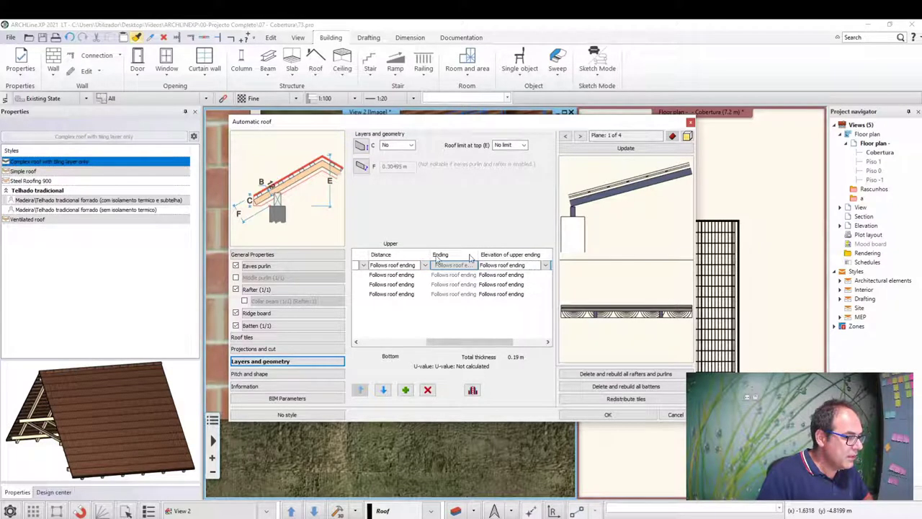
Step: Set the top tile layer's distance to 0.1 m and confirm the roof settings
left_click(392, 266)
left_click(410, 267)
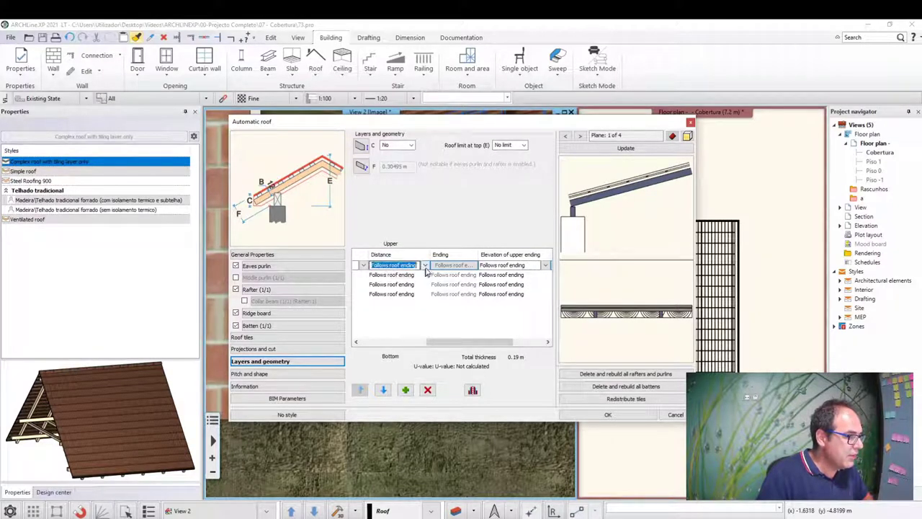
left_click(394, 267)
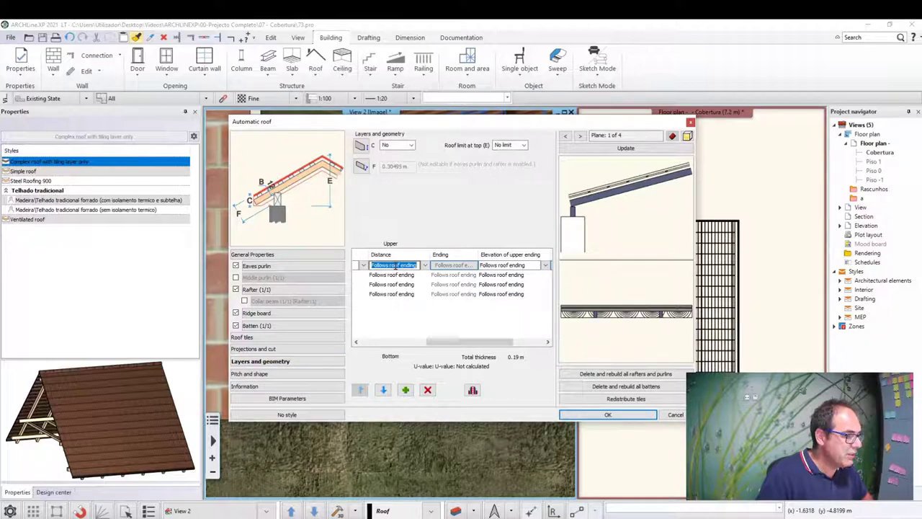
type("0.1")
key("Return")
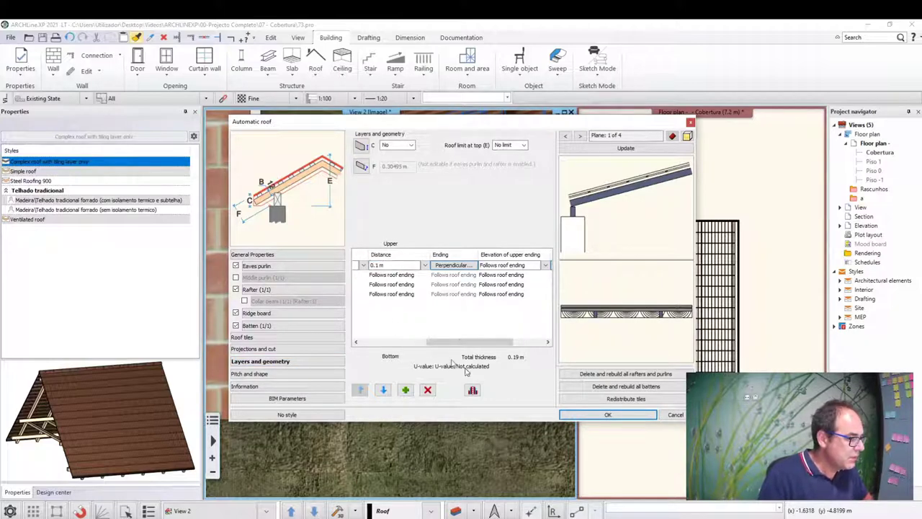
key("Return")
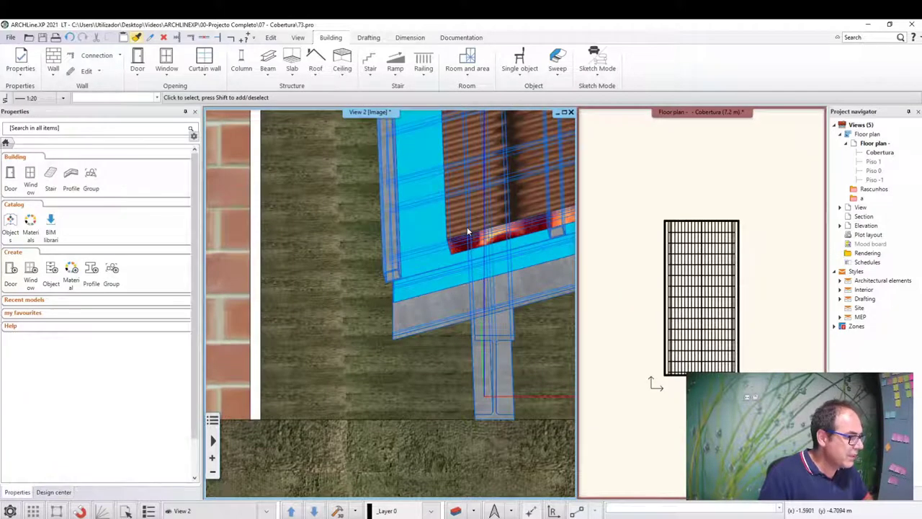
Step: Change the tile layer's distance to -0.1 m and apply it to the roof
left_click(467, 226)
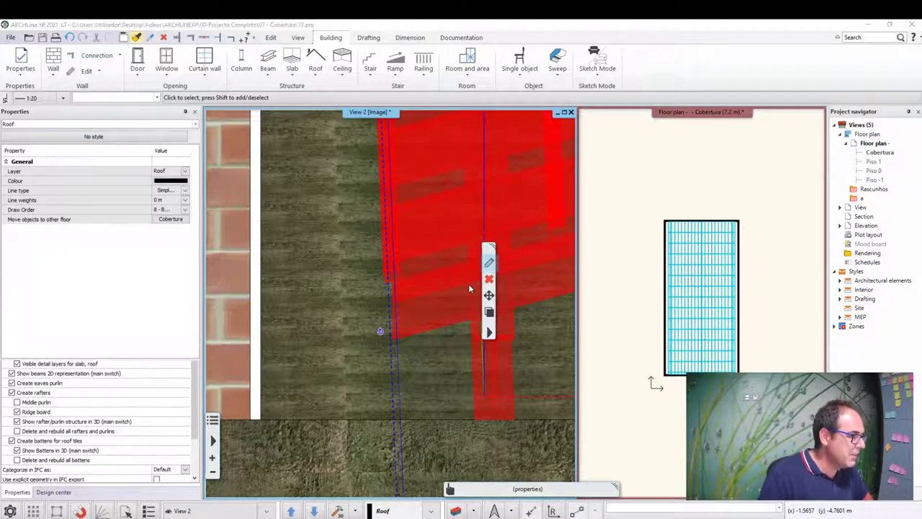
double_click(468, 288)
left_click(282, 362)
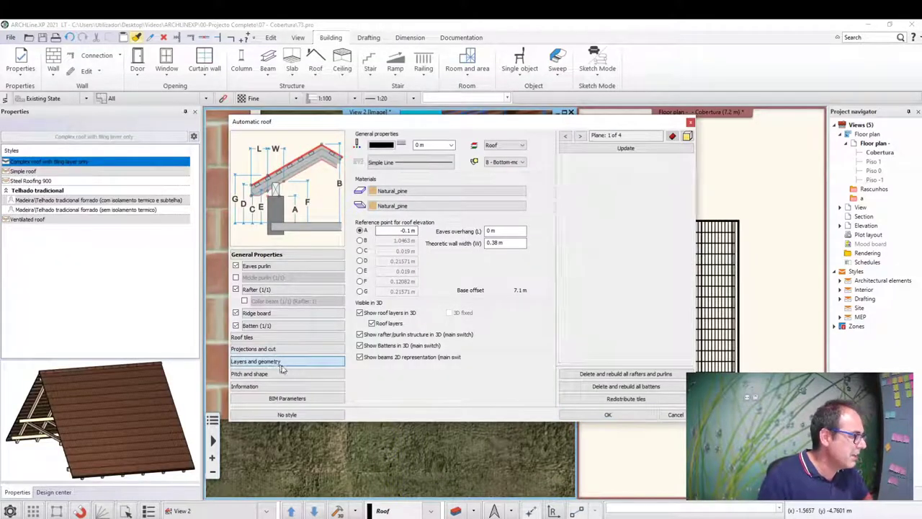
left_click(546, 263)
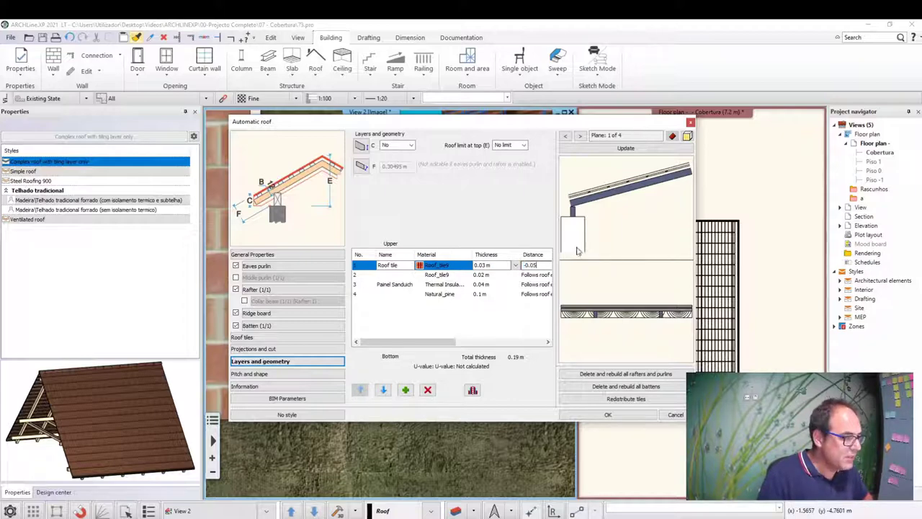
left_click(607, 415)
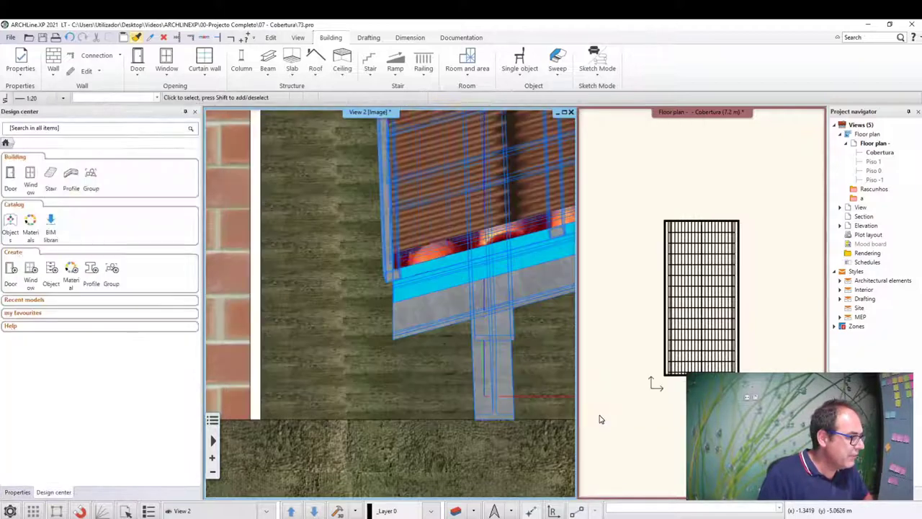
Step: Recheck the roof's Layers and geometry settings, then reopen the Automatic roof dialog
left_click(430, 244)
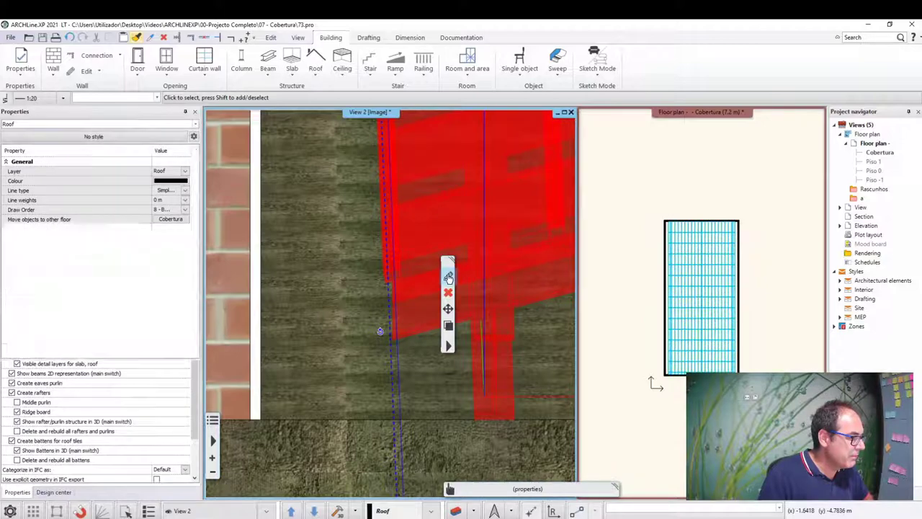
left_click(447, 276)
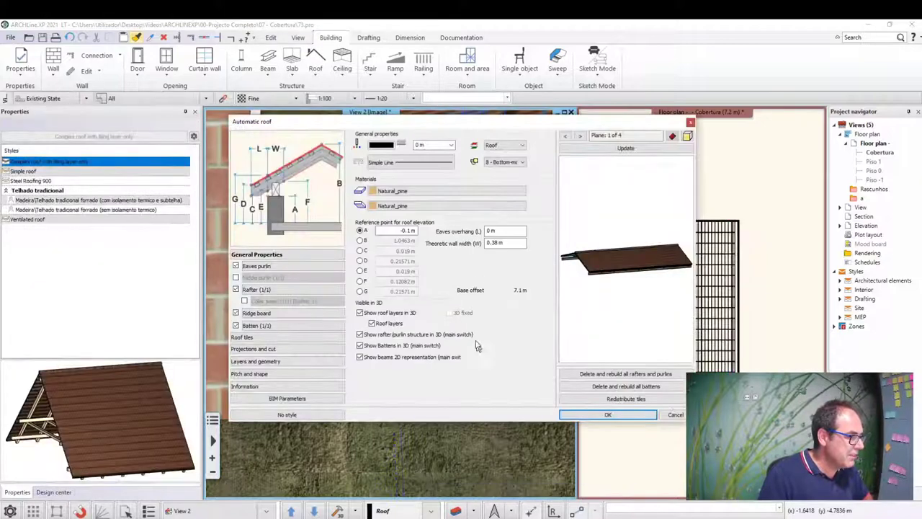
left_click(289, 361)
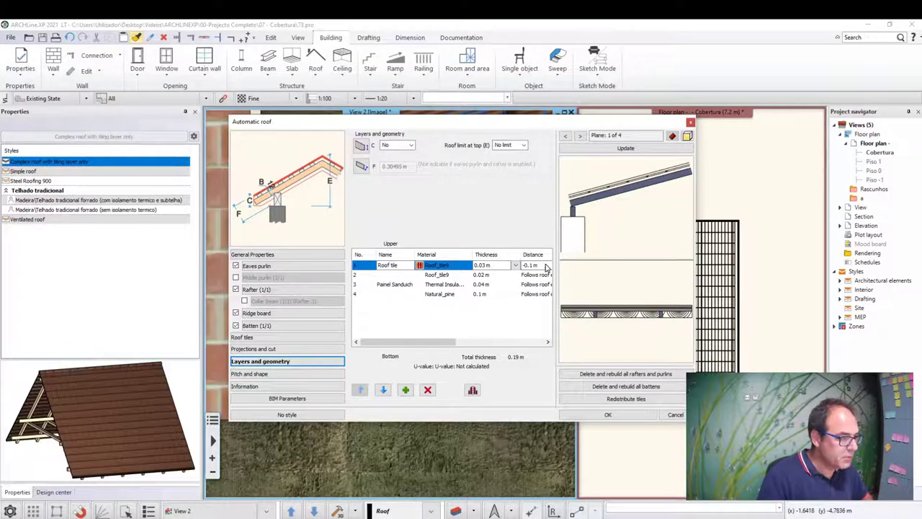
left_click(607, 414)
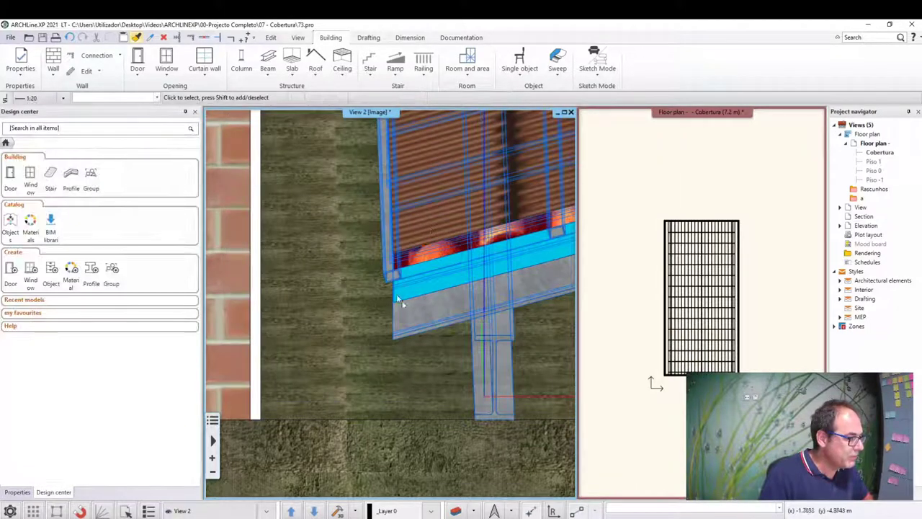
left_click(420, 235)
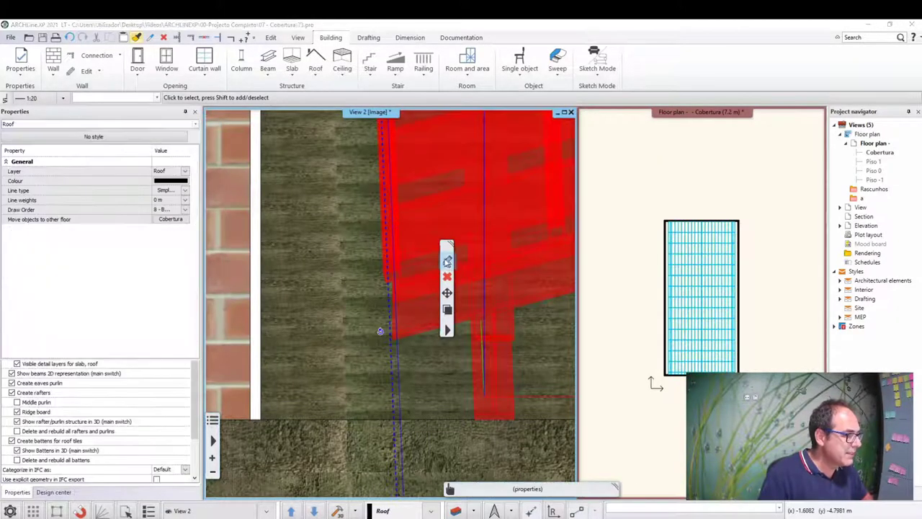
double_click(467, 325)
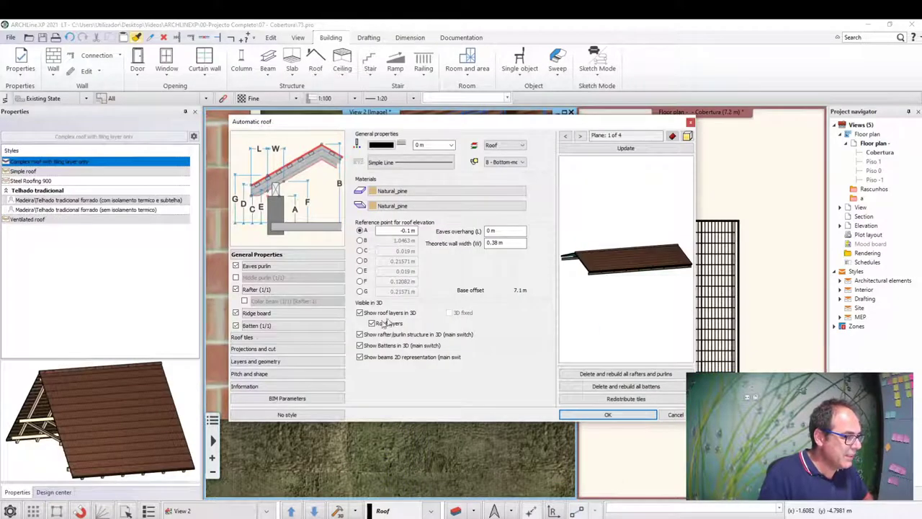
Step: Scroll the layers table right and make the tile distance follow the roof ending
left_click(256, 361)
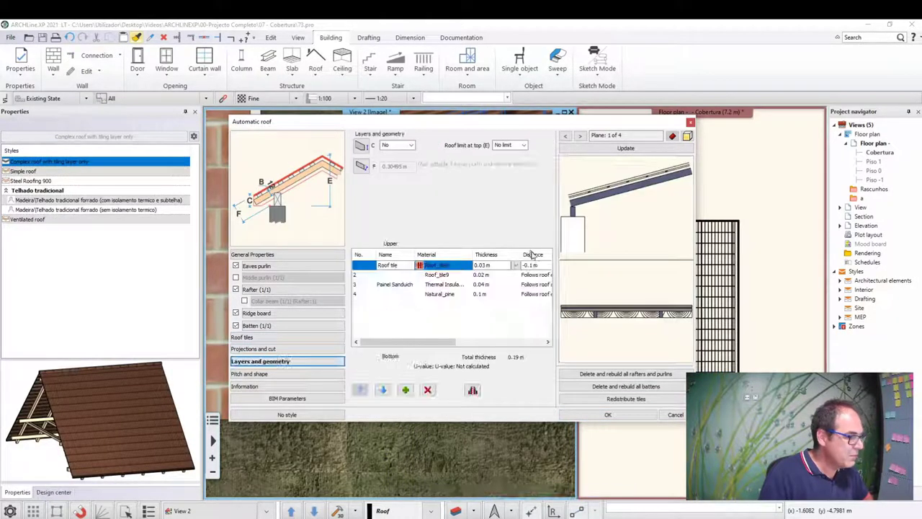
left_click(547, 342)
left_click(548, 342)
left_click(547, 341)
left_click(548, 341)
left_click(548, 341)
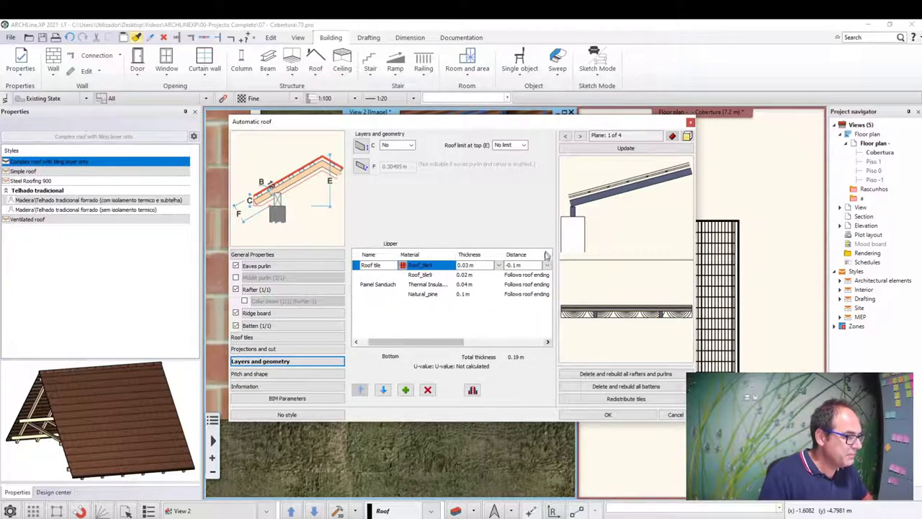
left_click(548, 265)
left_click(526, 274)
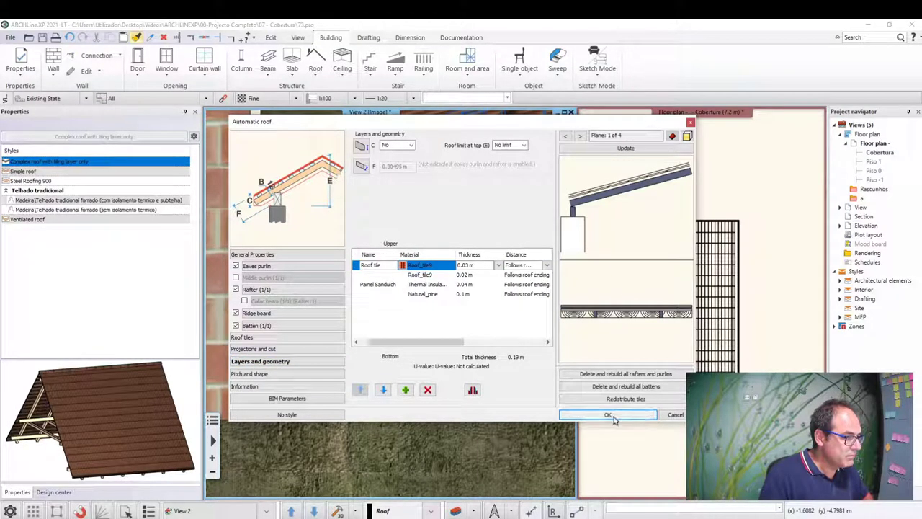
Step: Give the tile layer a -0.05 m distance with a vertical ending and apply
left_click_drag(436, 343, 507, 346)
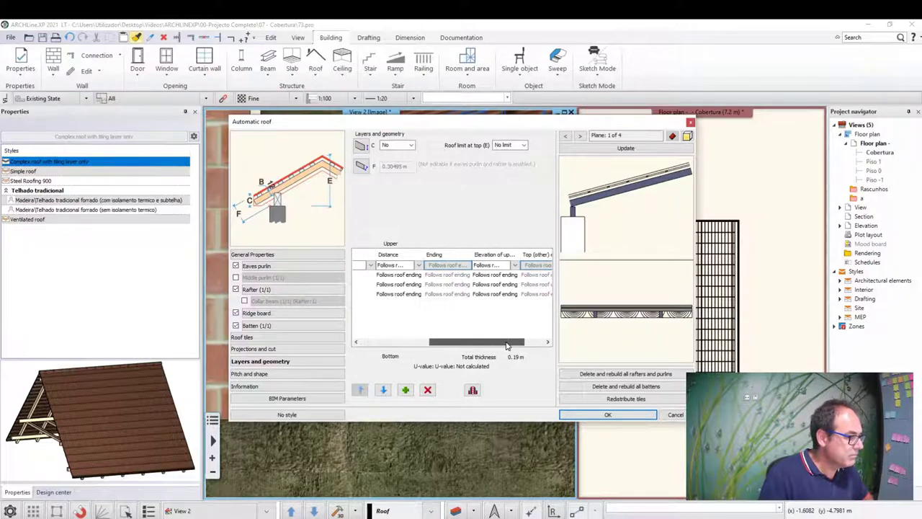
left_click(400, 265)
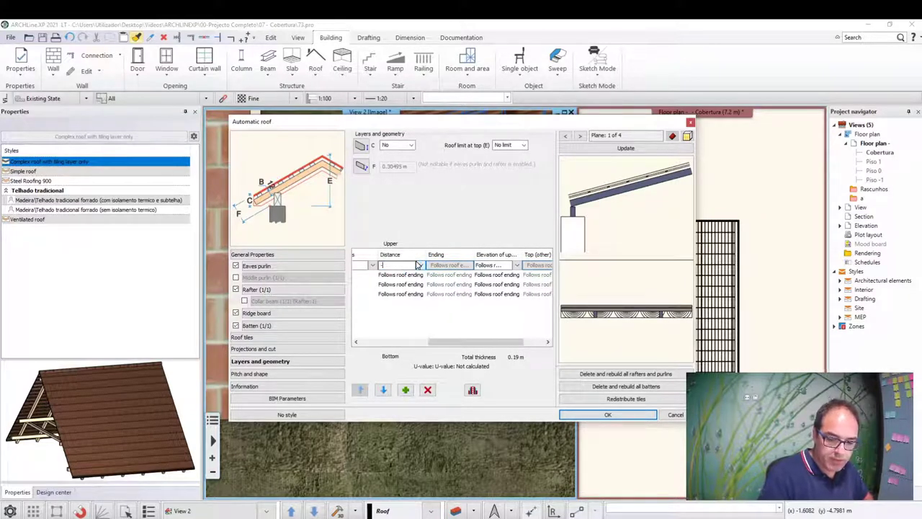
type("5")
key("Return")
left_click(447, 267)
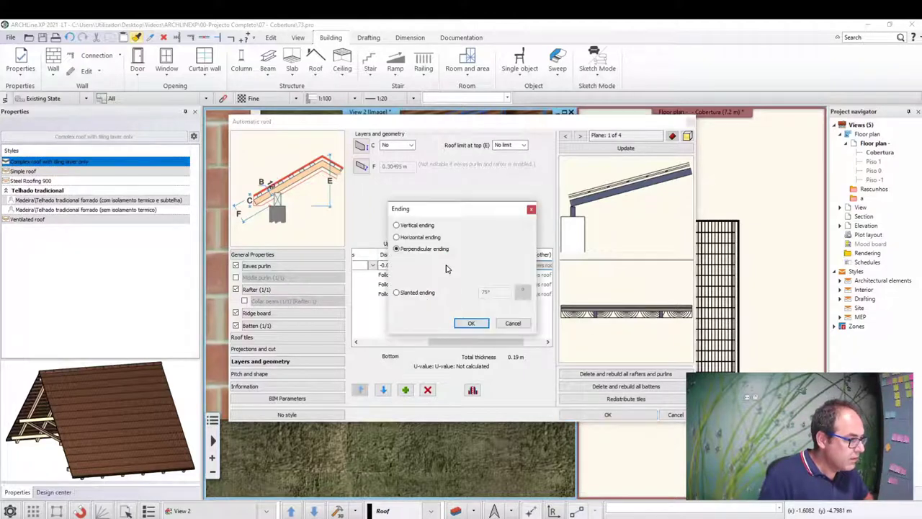
left_click(469, 324)
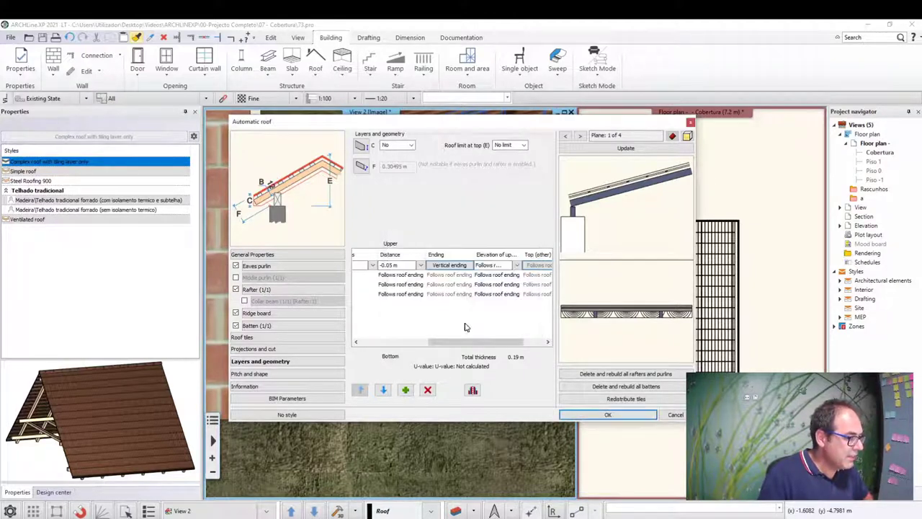
left_click(607, 415)
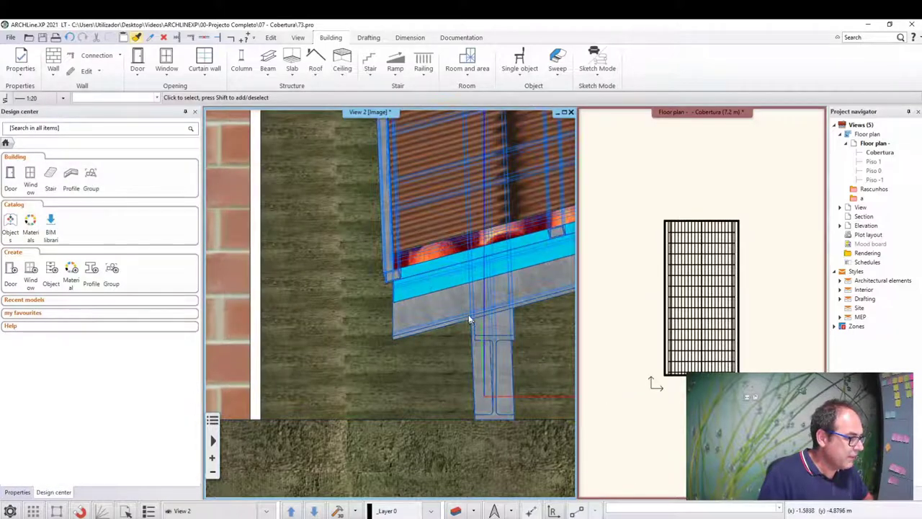
middle_click_drag(469, 320, 425, 276)
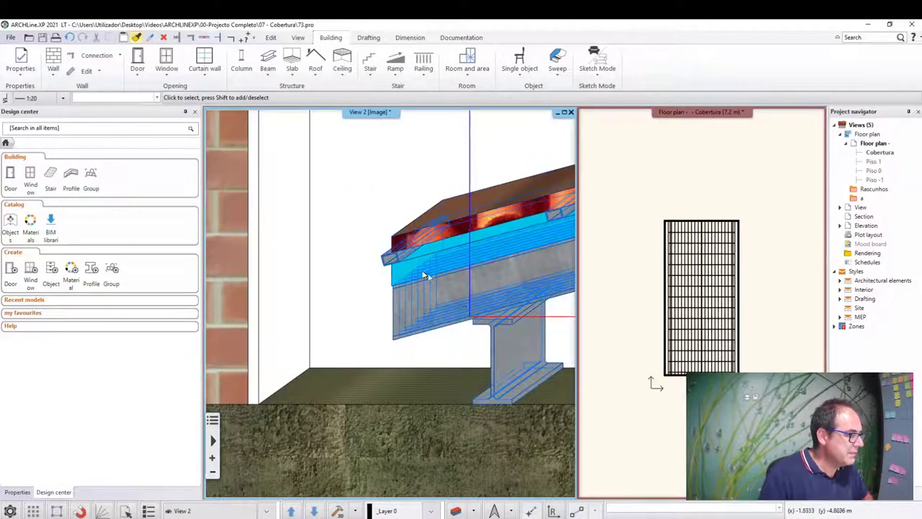
left_click(393, 278)
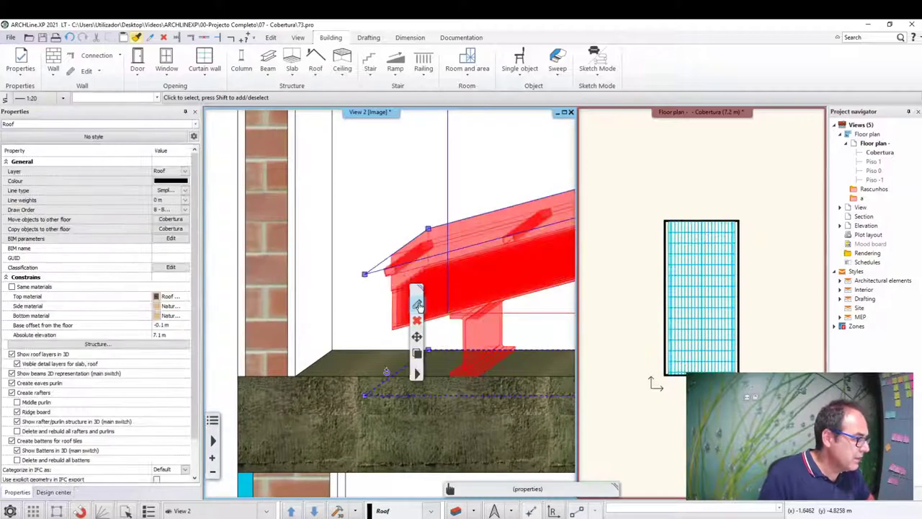
scroll(371, 296, "down", 2)
left_click(371, 295)
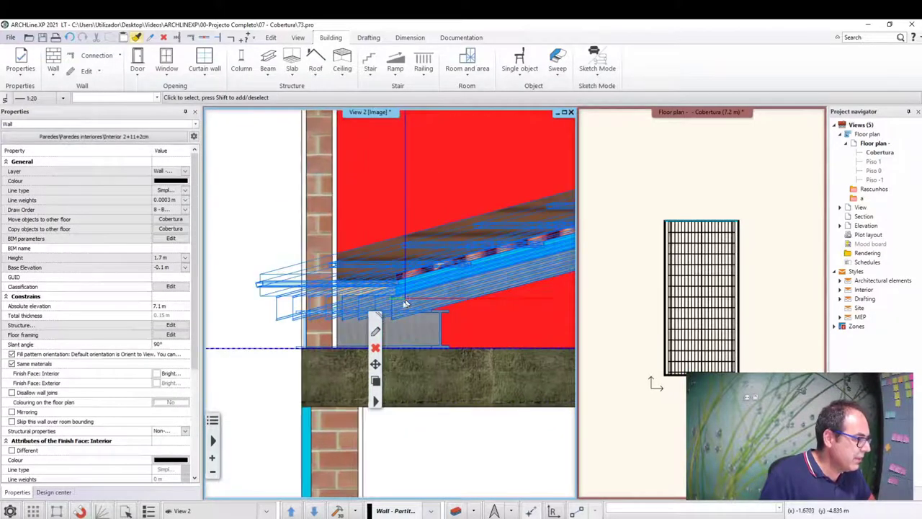
mouse_move(405, 303)
middle_mouse_down()
mouse_move(461, 301)
mouse_move(449, 305)
middle_mouse_up()
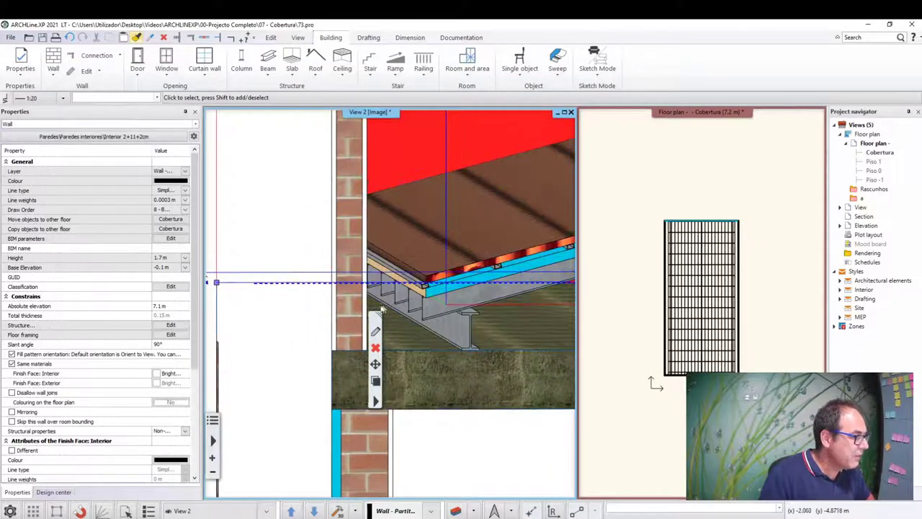
mouse_move(382, 309)
middle_mouse_down()
mouse_move(418, 318)
mouse_move(393, 259)
mouse_move(332, 204)
mouse_move(344, 152)
middle_mouse_up()
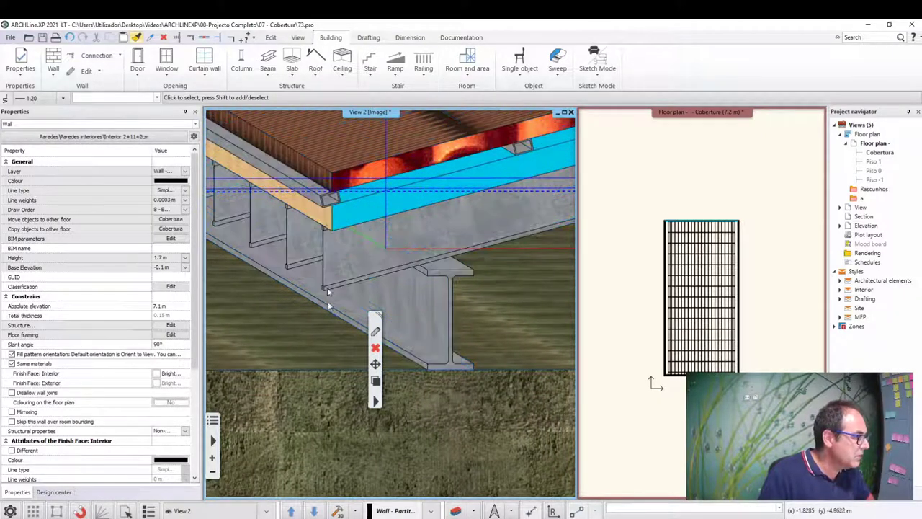
left_click(410, 37)
left_click(397, 64)
left_click(412, 91)
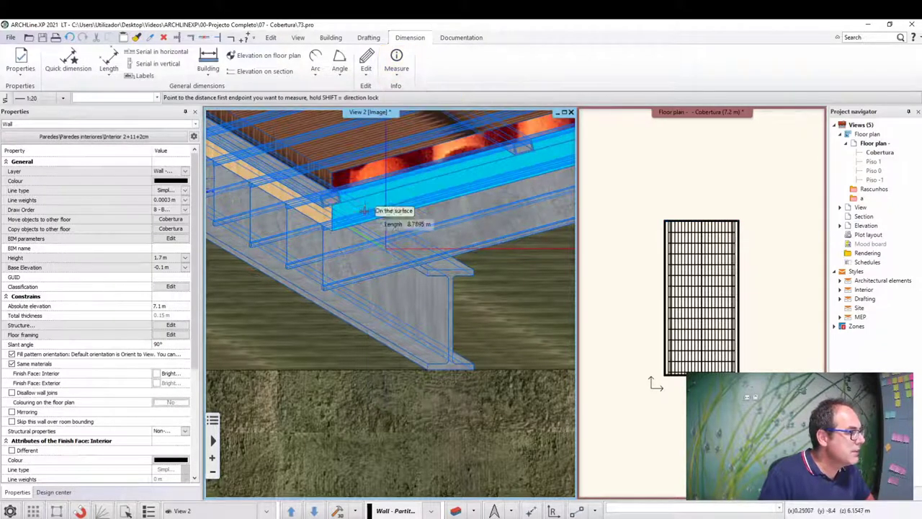
left_click(331, 193)
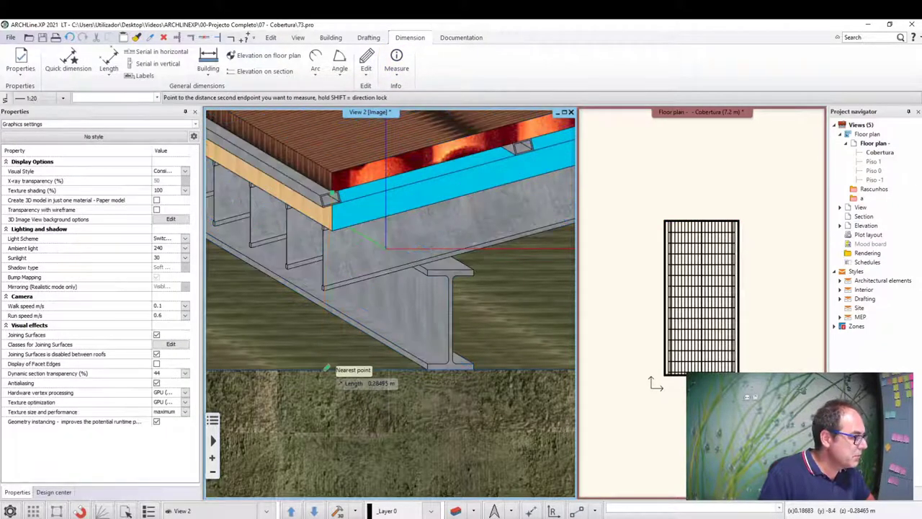
left_click(326, 369)
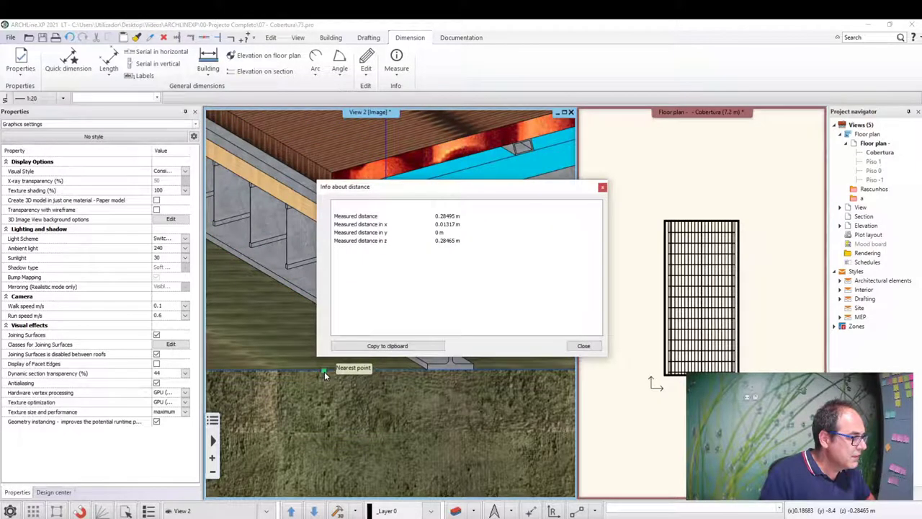
left_click(584, 347)
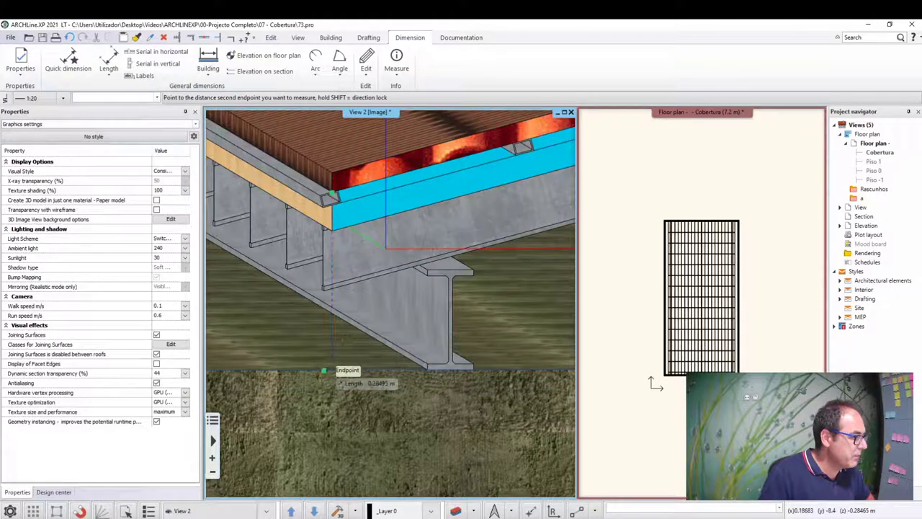
left_click(326, 371)
left_click(447, 242)
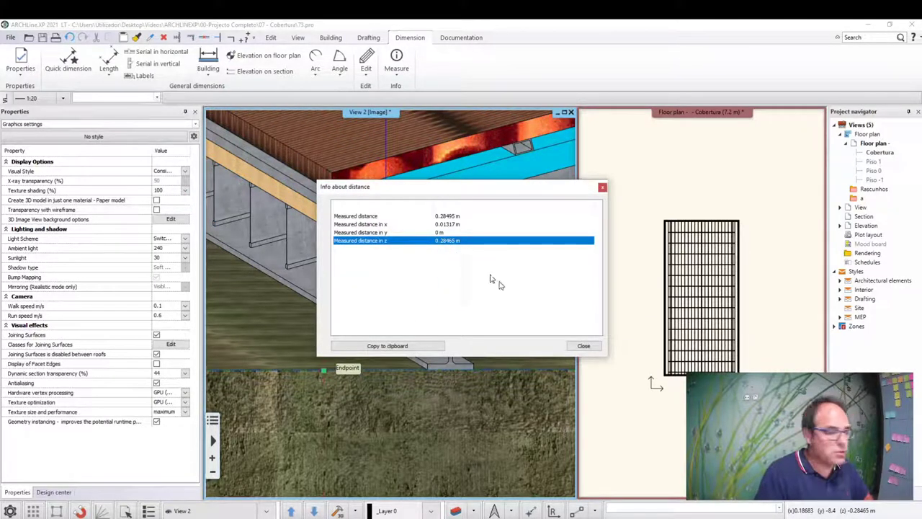
left_click(584, 345)
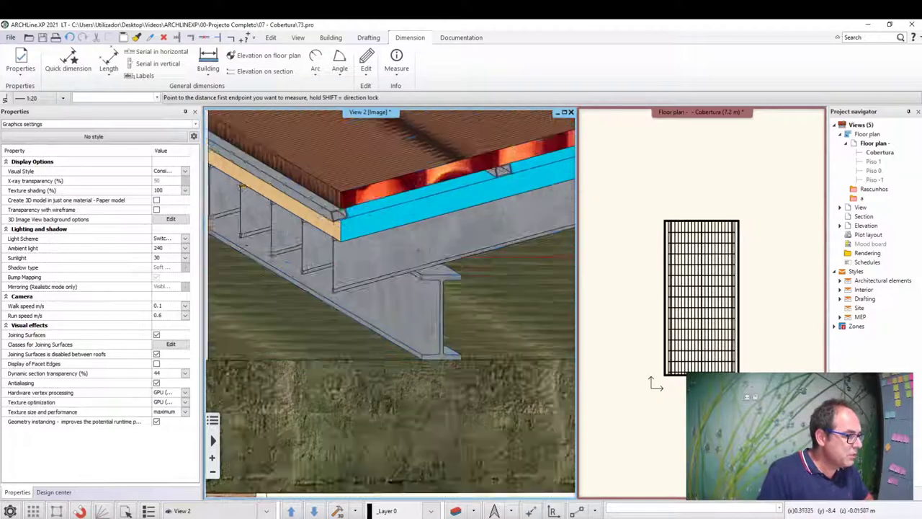
key("Escape")
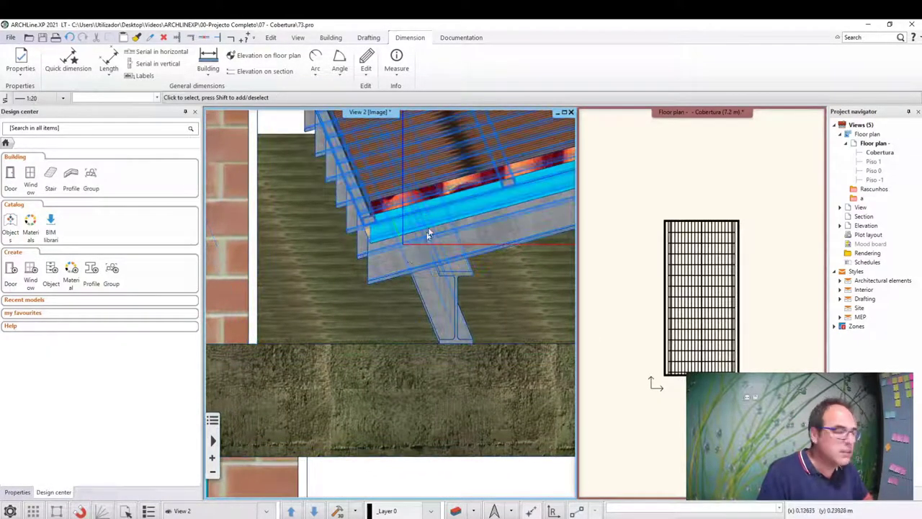
scroll(402, 274, "down", 2)
middle_click_drag(402, 273, 387, 289)
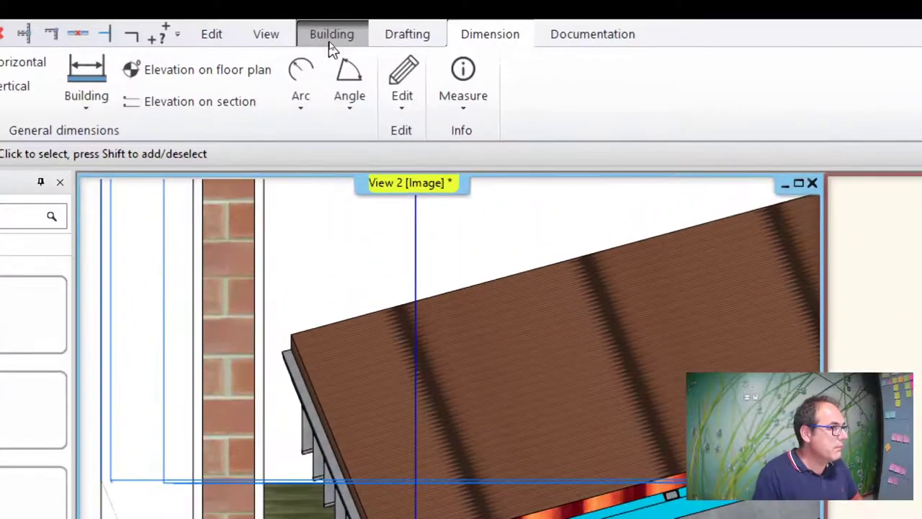
left_click(330, 40)
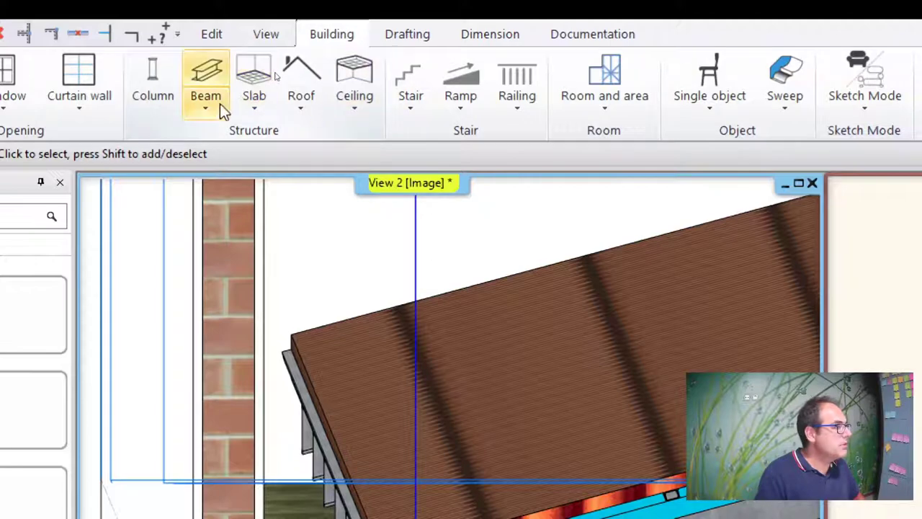
left_click(311, 108)
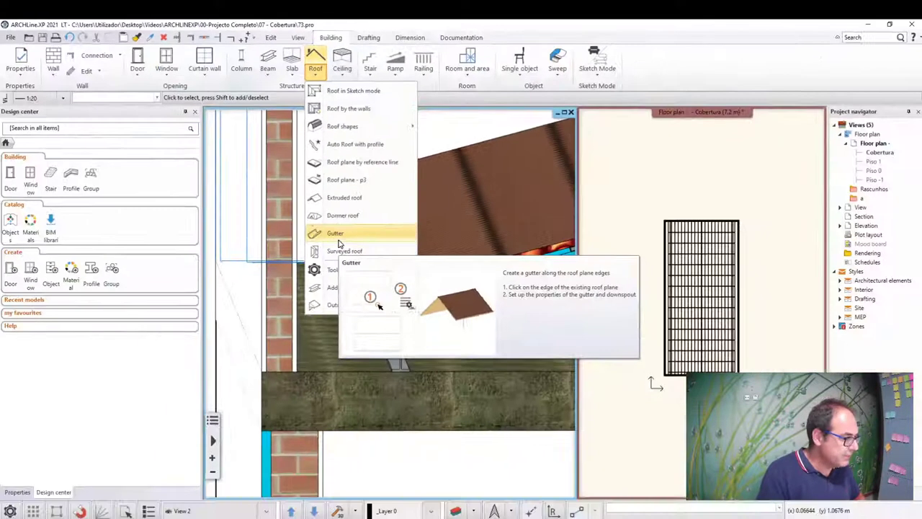
left_click(347, 436)
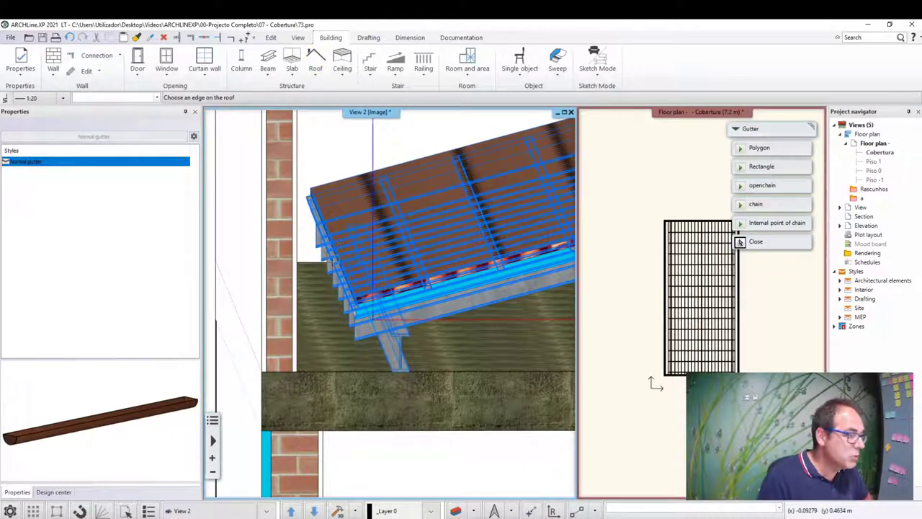
left_click(333, 263)
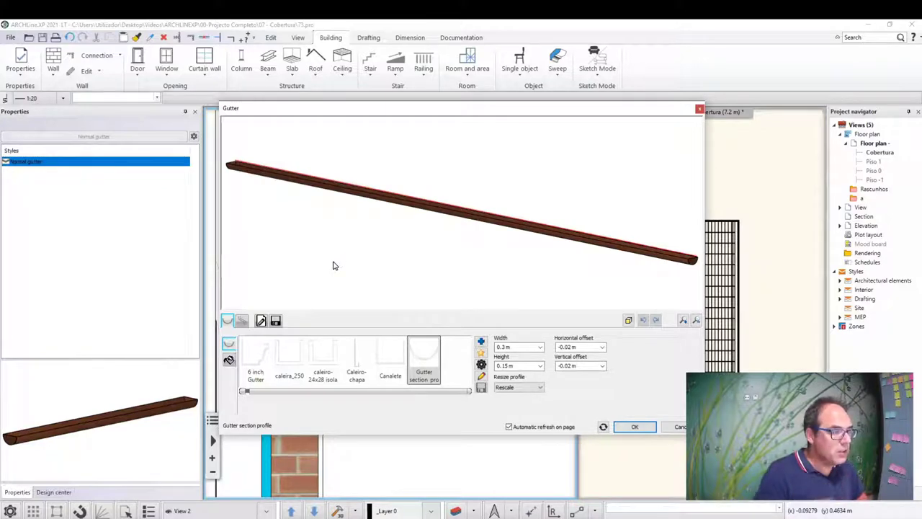
scroll(500, 259, "up", 3)
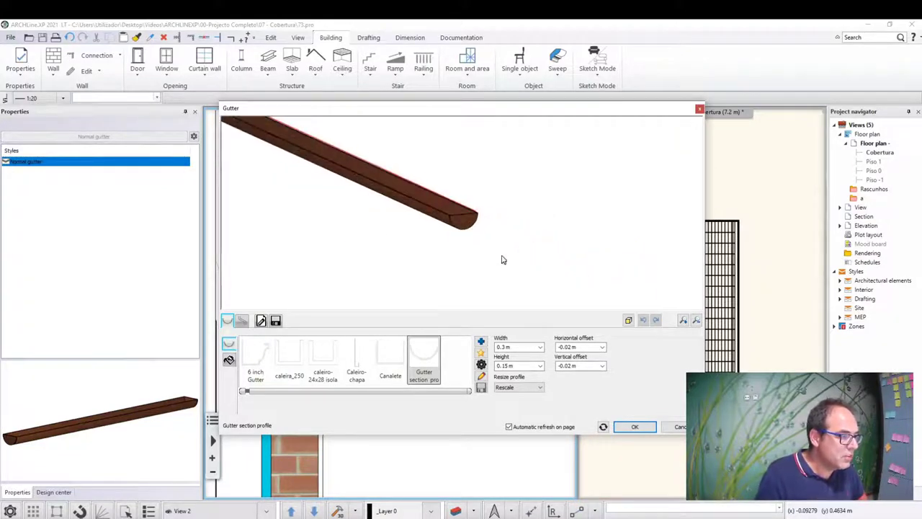
scroll(456, 216, "up", 2)
scroll(456, 217, "up", 1)
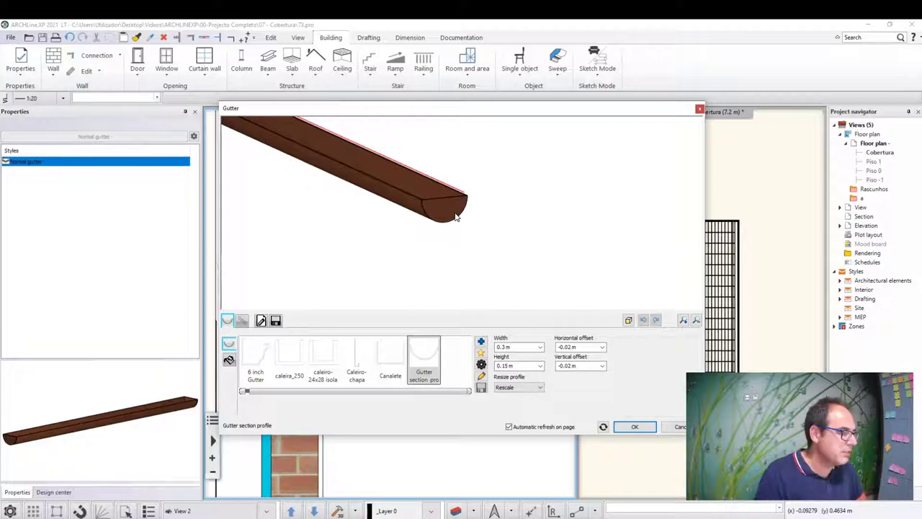
Step: Add Gutter section profile 2 (0.2 m × 0.2 m rectangle) from the Profiles library
left_click(481, 343)
scroll(465, 301, "up", 2)
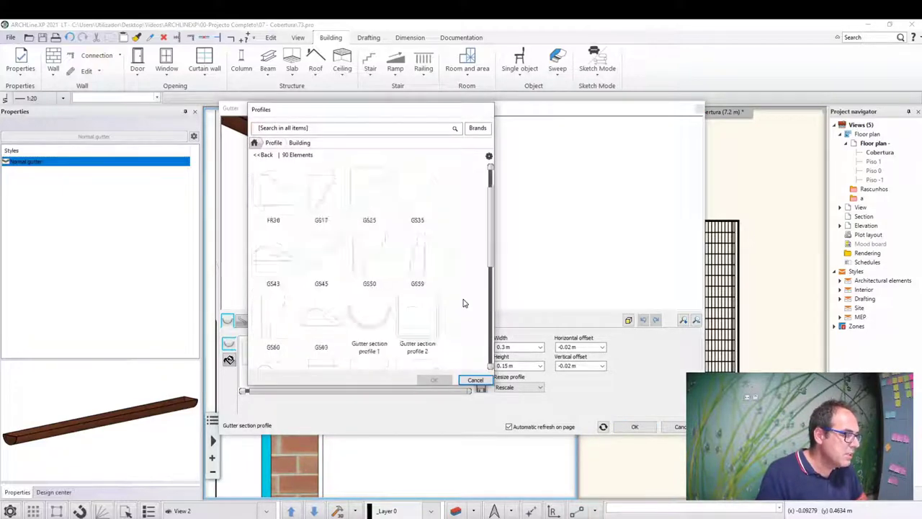
scroll(465, 301, "up", 2)
scroll(464, 301, "up", 2)
scroll(464, 301, "up", 2)
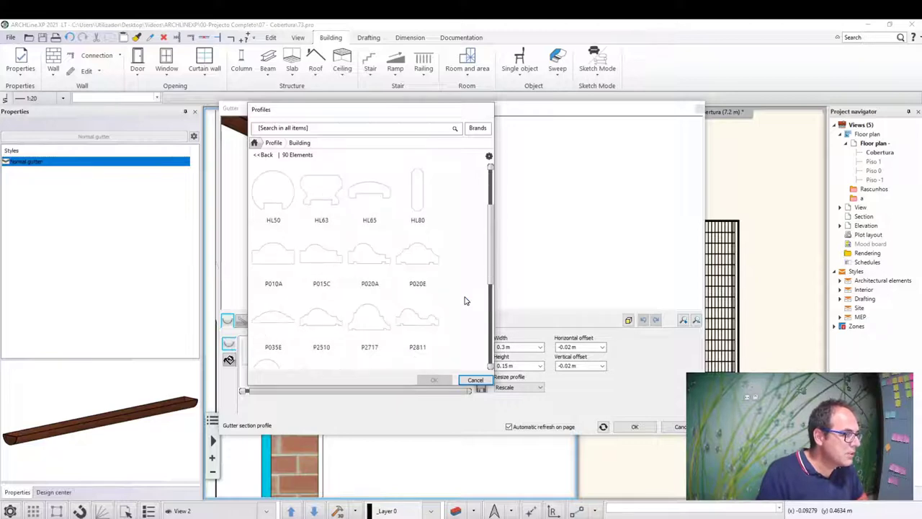
scroll(465, 301, "up", 2)
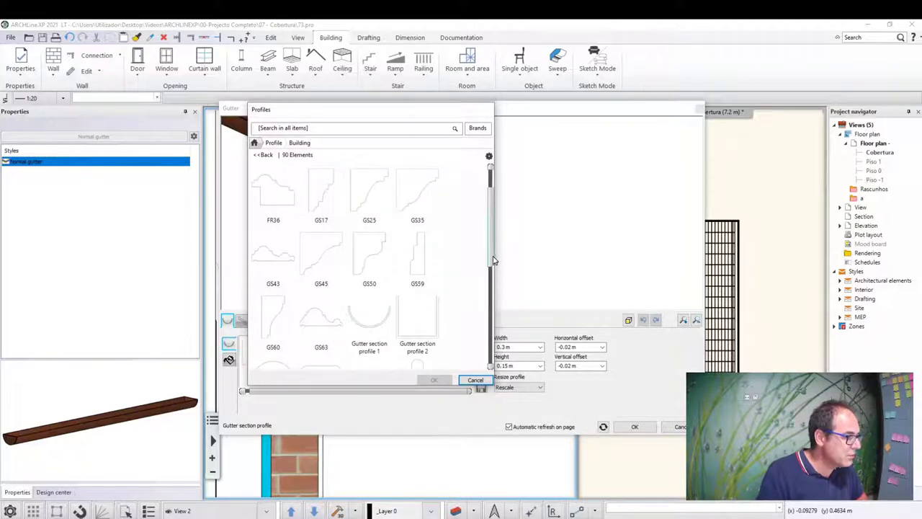
scroll(469, 288, "down", 1)
scroll(461, 281, "down", 1)
scroll(446, 274, "up", 1)
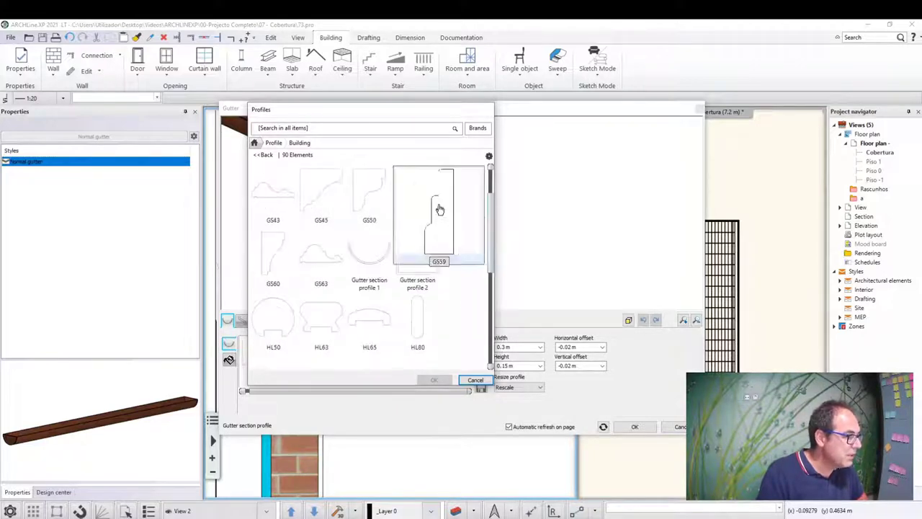
left_click(435, 271)
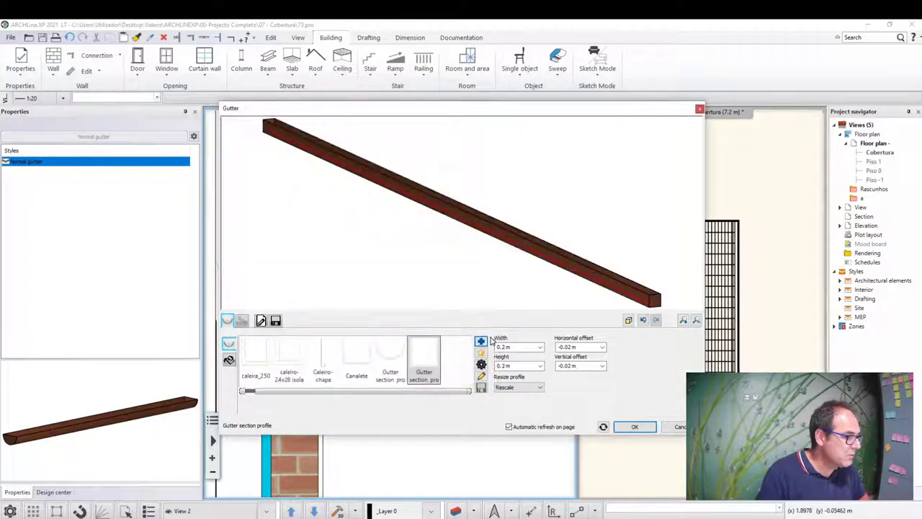
scroll(608, 296, "up", 2)
scroll(562, 270, "up", 2)
scroll(504, 230, "up", 2)
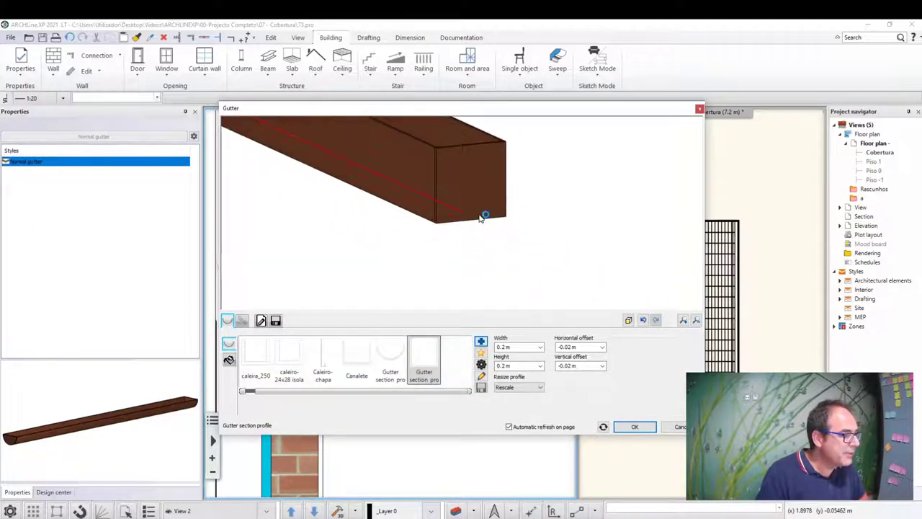
scroll(484, 216, "up", 1)
left_click_drag(484, 216, 484, 238)
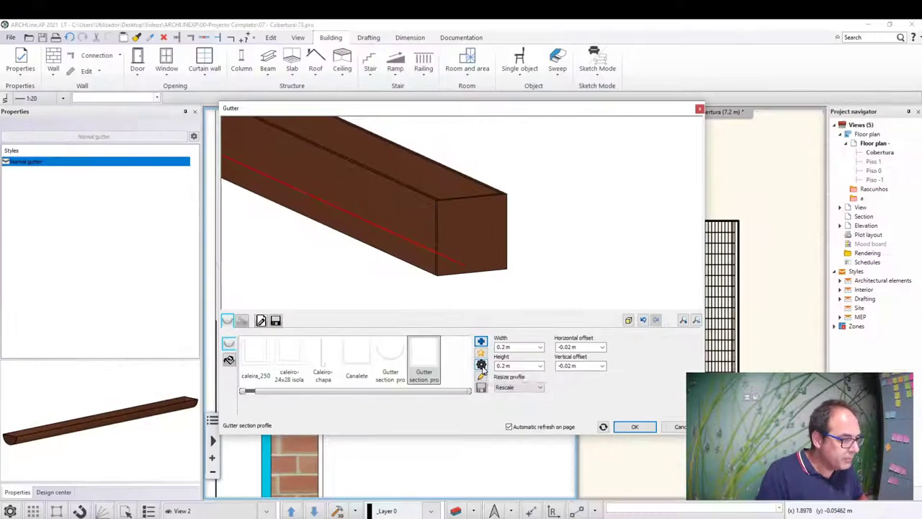
Step: Resize Gutter section profile 2 to 0.25 m wide and 0.28 m high
left_click(481, 365)
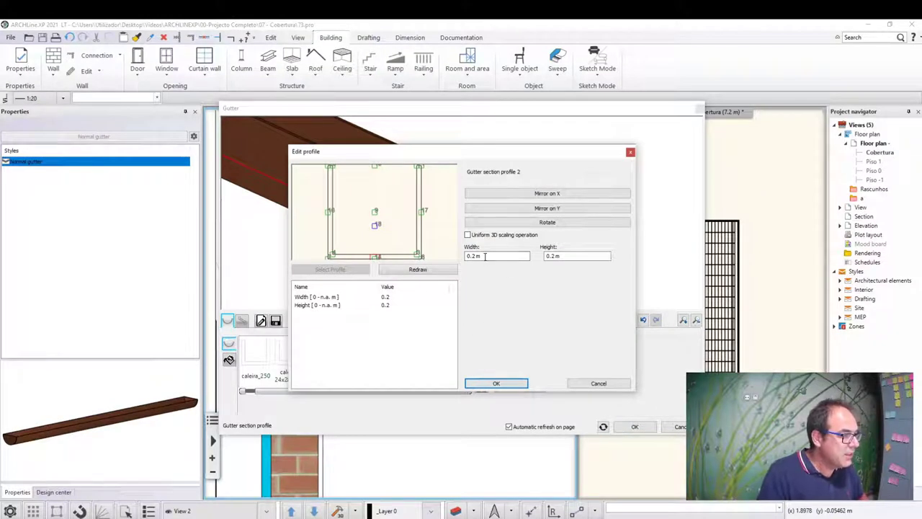
type("0.25")
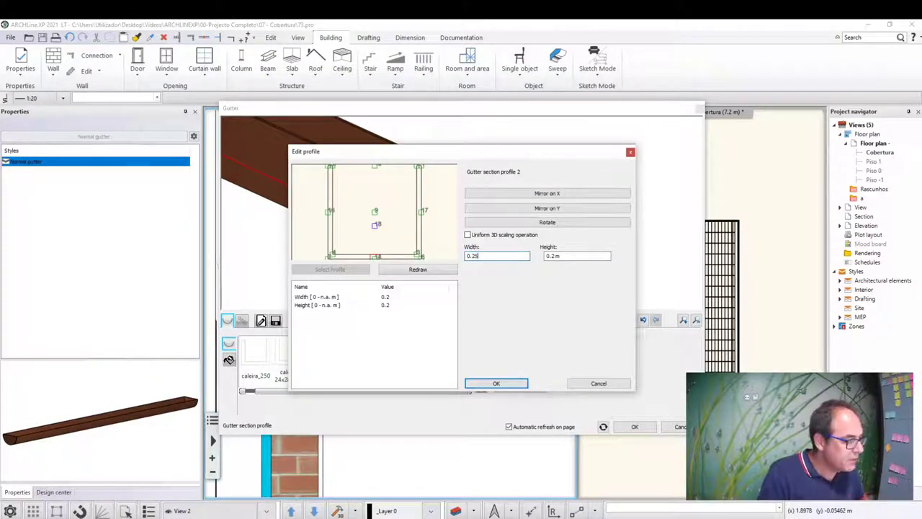
left_click(589, 255)
type("8")
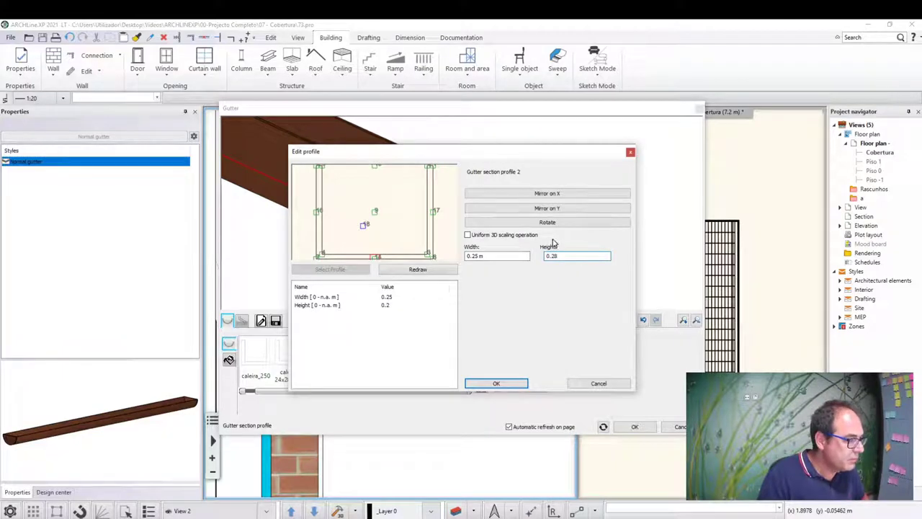
left_click(503, 253)
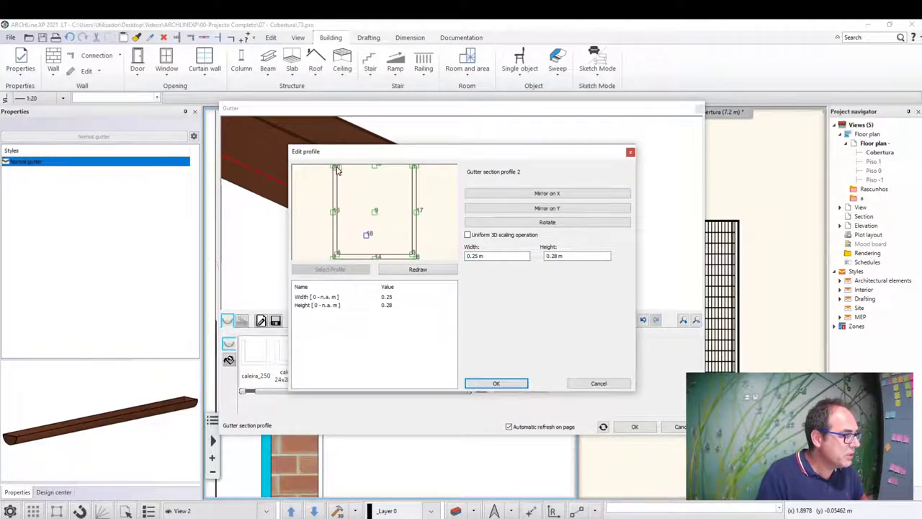
Step: Accept the profile dimensions and set the gutter's horizontal and vertical offsets to 0
left_click(502, 383)
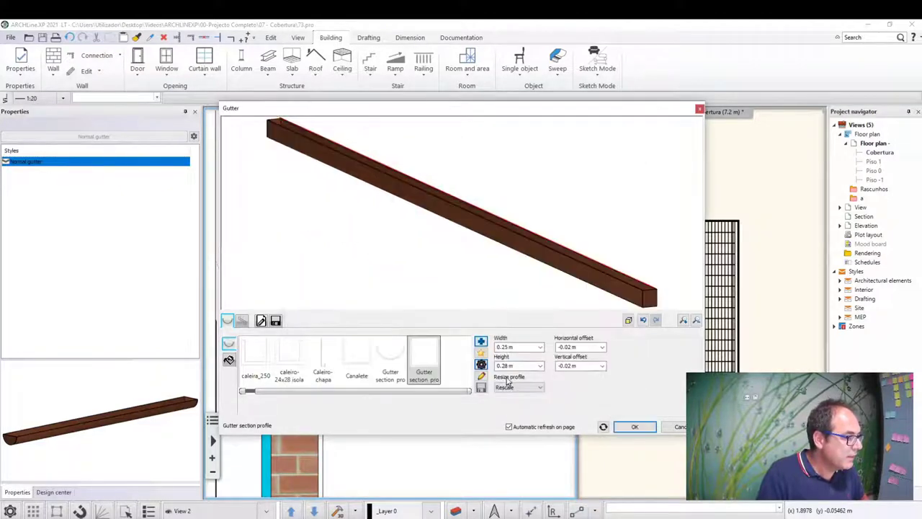
scroll(506, 226, "up", 2)
mouse_move(506, 226)
left_mouse_down()
mouse_move(474, 233)
mouse_move(483, 232)
left_mouse_up()
scroll(484, 216, "up", 1)
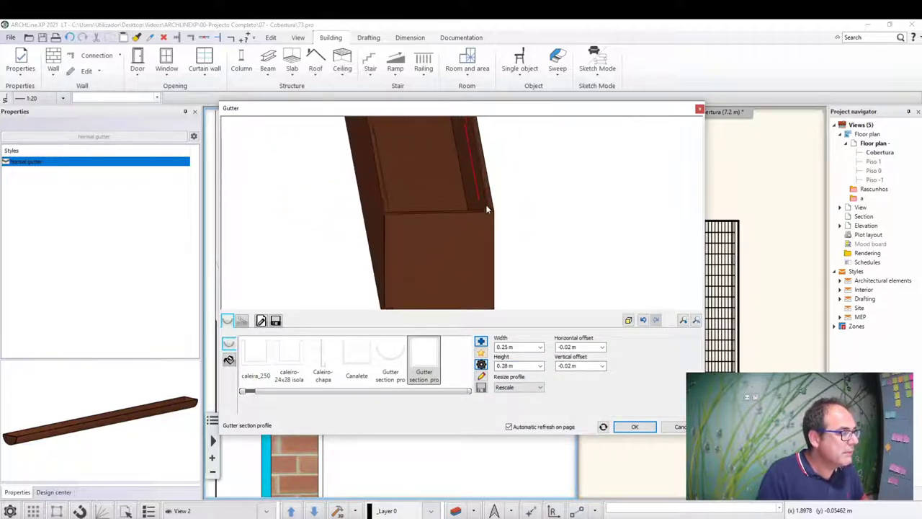
scroll(484, 216, "up", 1)
scroll(483, 224, "up", 2)
scroll(482, 224, "down", 2)
scroll(485, 228, "down", 1)
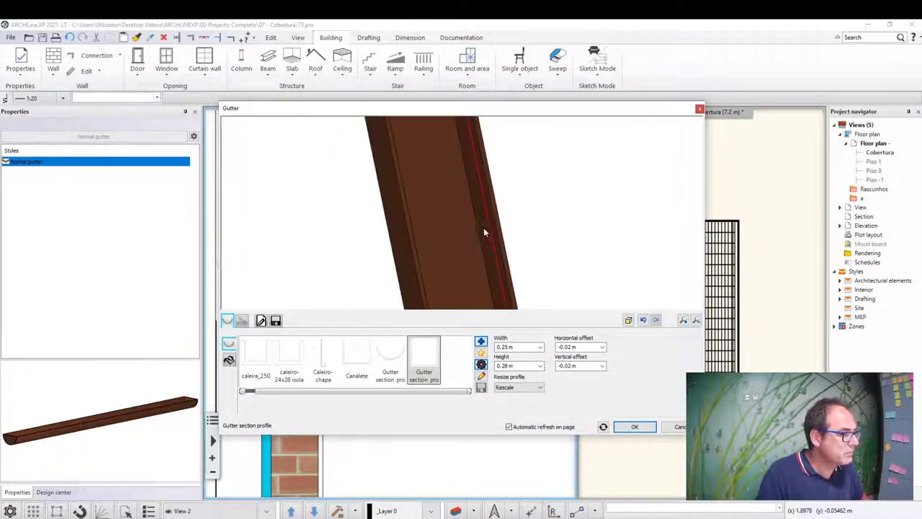
left_click_drag(485, 232, 497, 306)
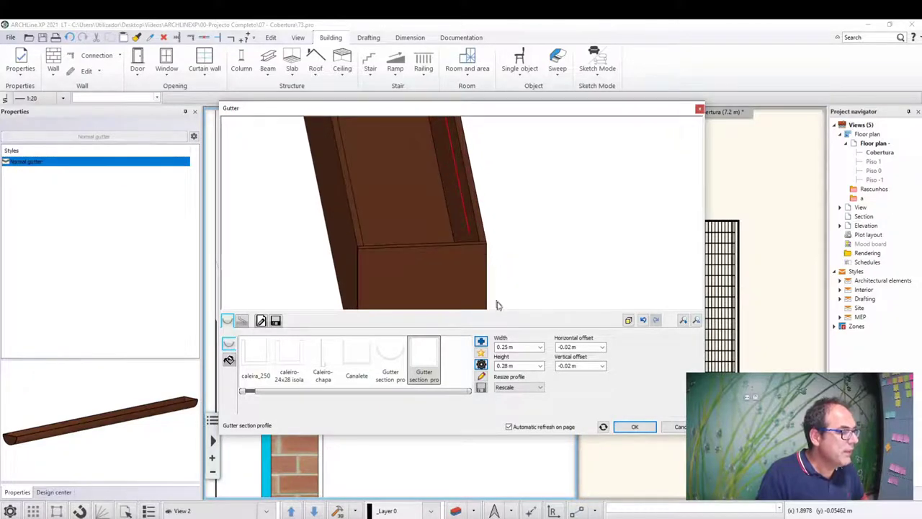
type("0")
key("Return")
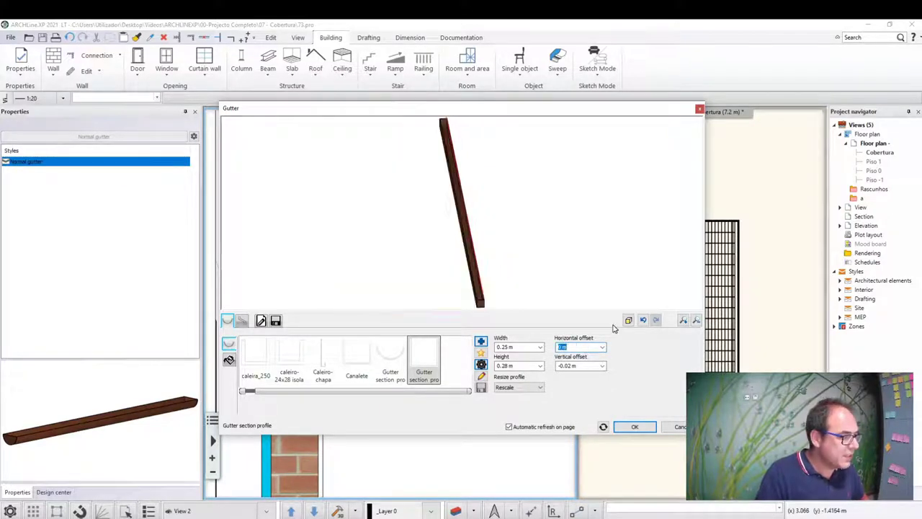
scroll(504, 293, "up", 1)
scroll(471, 266, "up", 1)
scroll(454, 204, "up", 1)
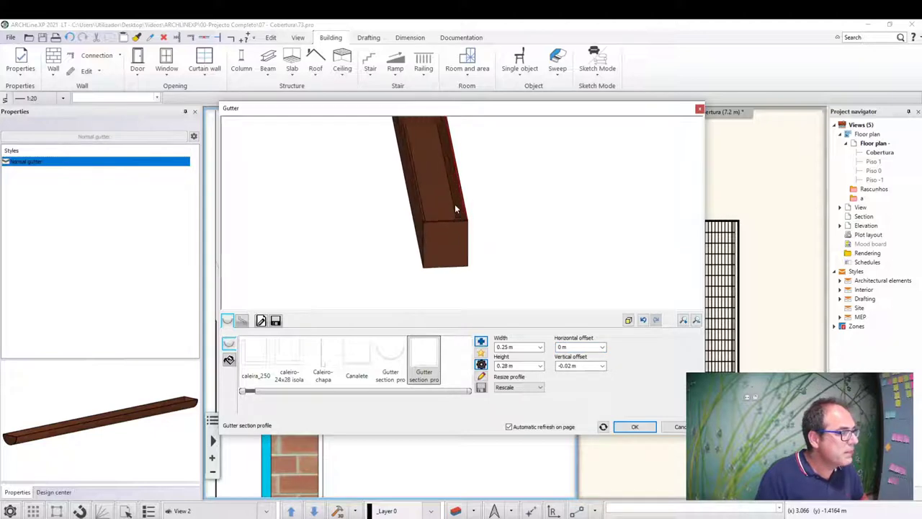
scroll(468, 223, "up", 2)
scroll(468, 225, "up", 1)
scroll(474, 211, "up", 1)
scroll(487, 230, "up", 1)
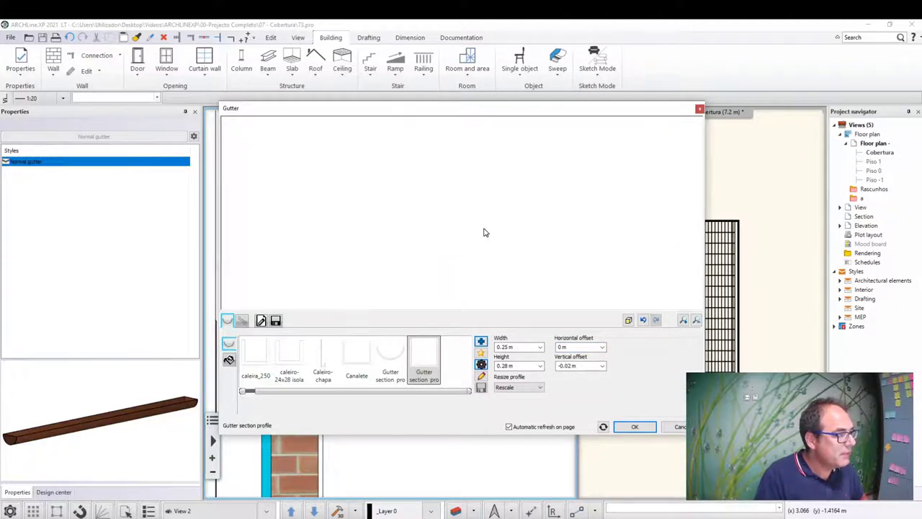
type("0")
key("Return")
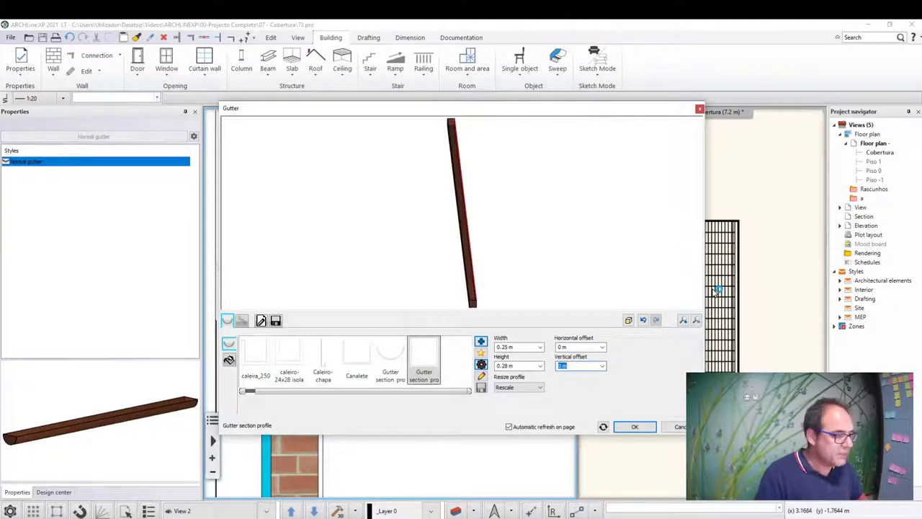
Step: Change the gutter material to Bright_Aluminium, browse Bronze metals, and confirm the gutter
scroll(480, 207, "up", 1)
scroll(443, 229, "up", 1)
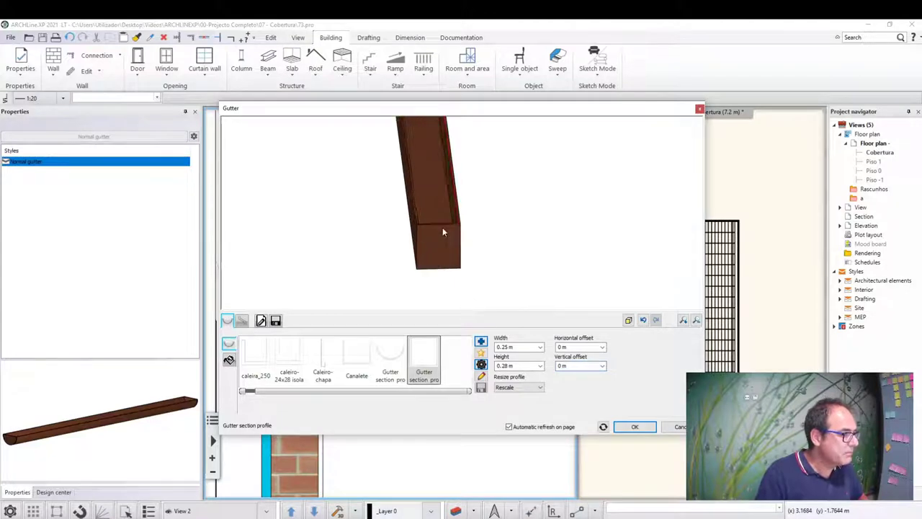
scroll(462, 221, "up", 2)
scroll(463, 222, "up", 2)
scroll(453, 216, "up", 1)
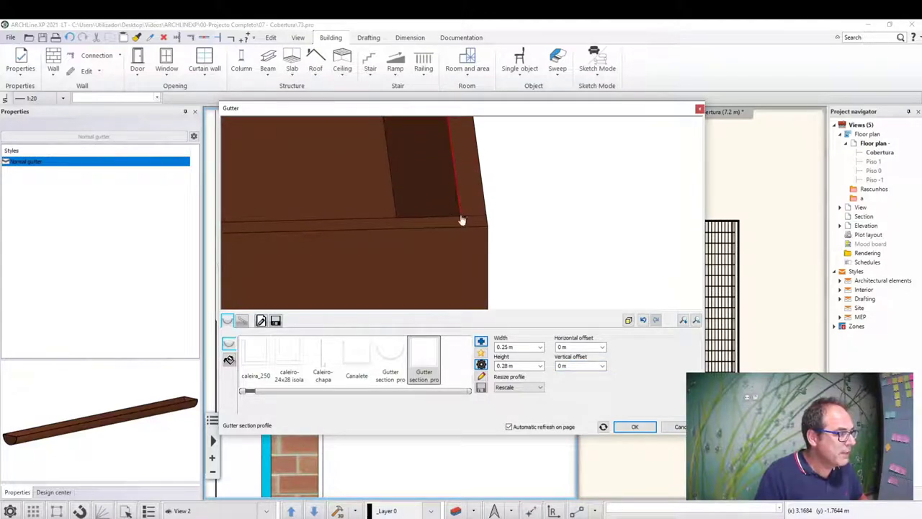
scroll(461, 218, "up", 1)
scroll(459, 219, "up", 1)
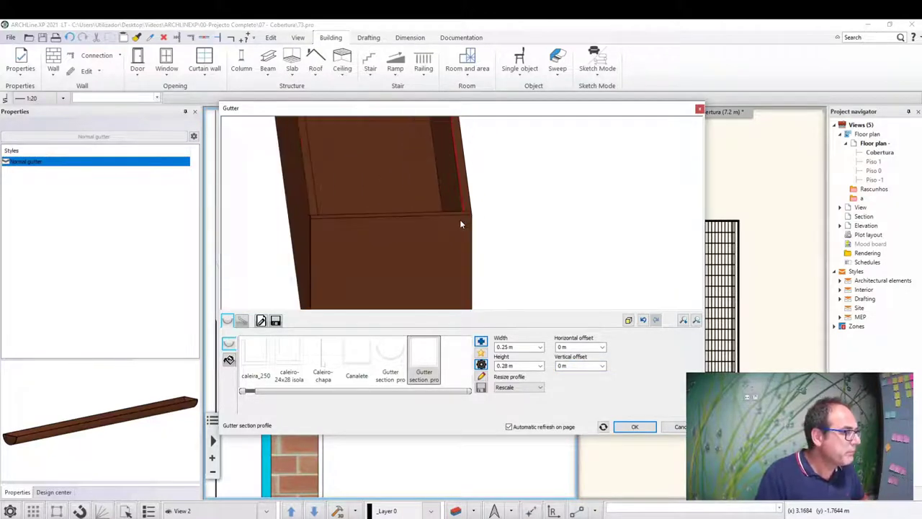
scroll(461, 224, "up", 1)
scroll(504, 247, "up", 1)
scroll(492, 252, "up", 1)
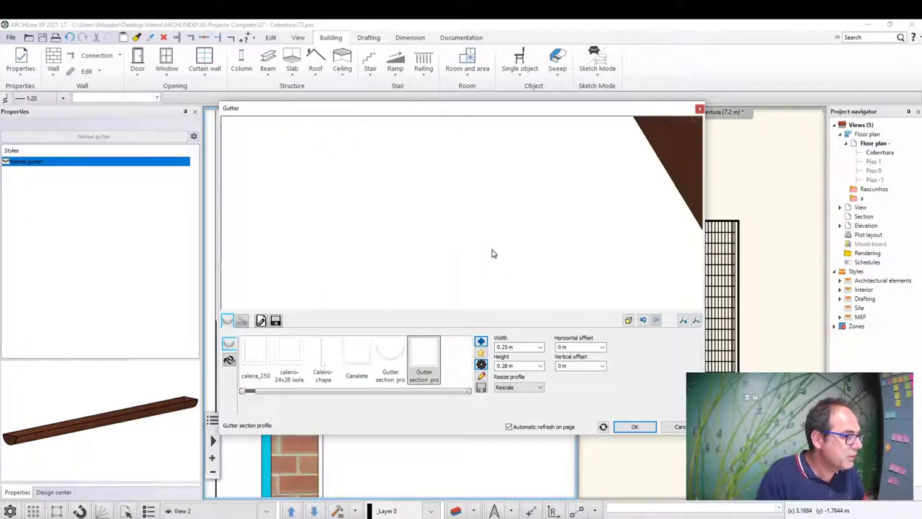
scroll(505, 255, "down", 2)
scroll(482, 242, "up", 1)
left_click(229, 361)
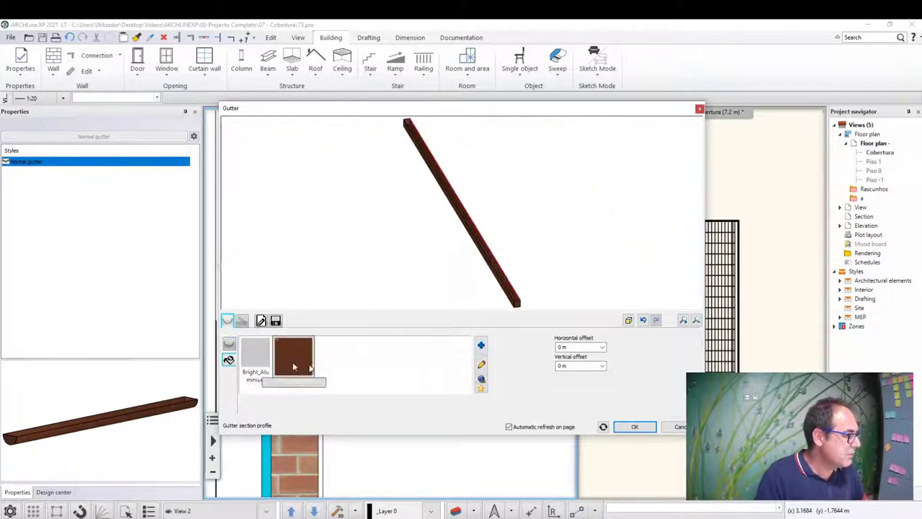
left_click(255, 354)
scroll(490, 303, "up", 1)
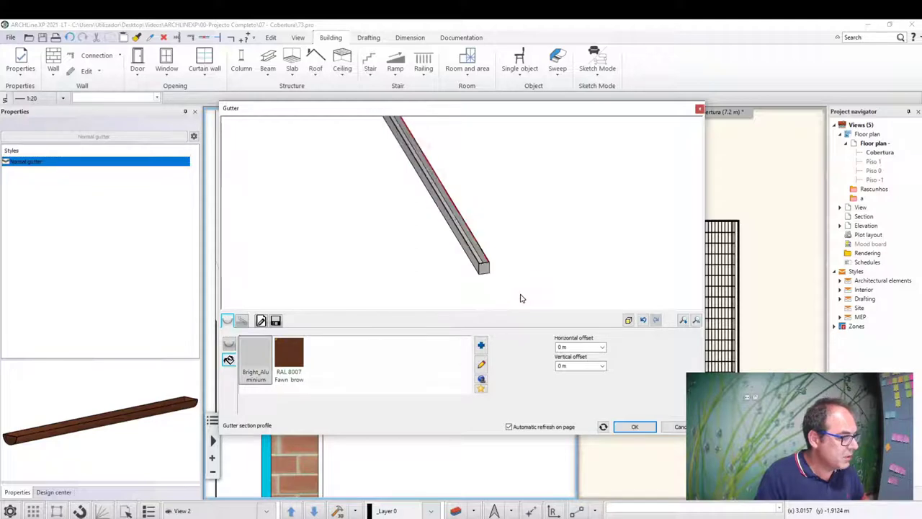
scroll(496, 296, "down", 1)
left_click(481, 345)
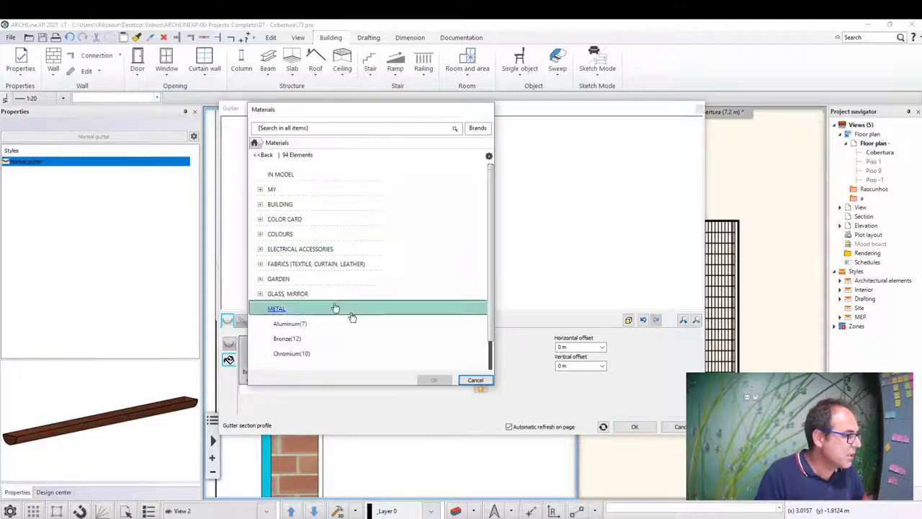
left_click(286, 338)
left_click(476, 381)
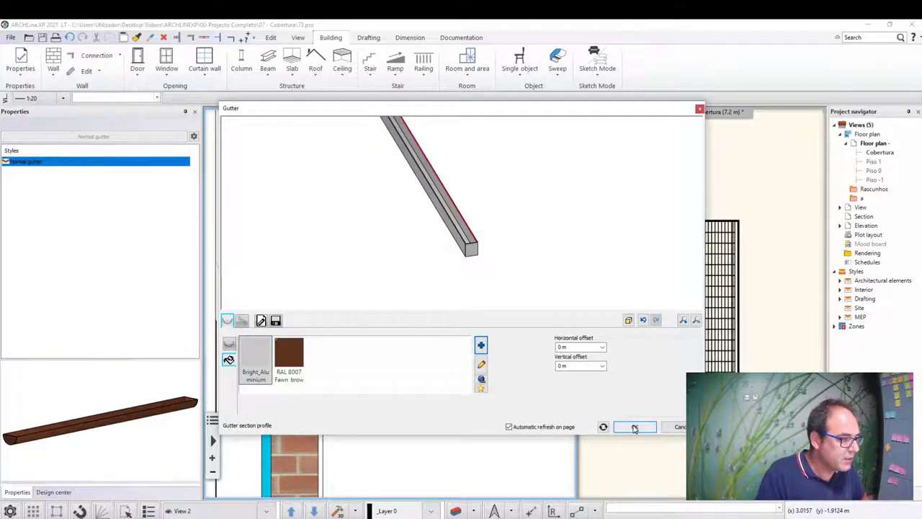
left_click(634, 428)
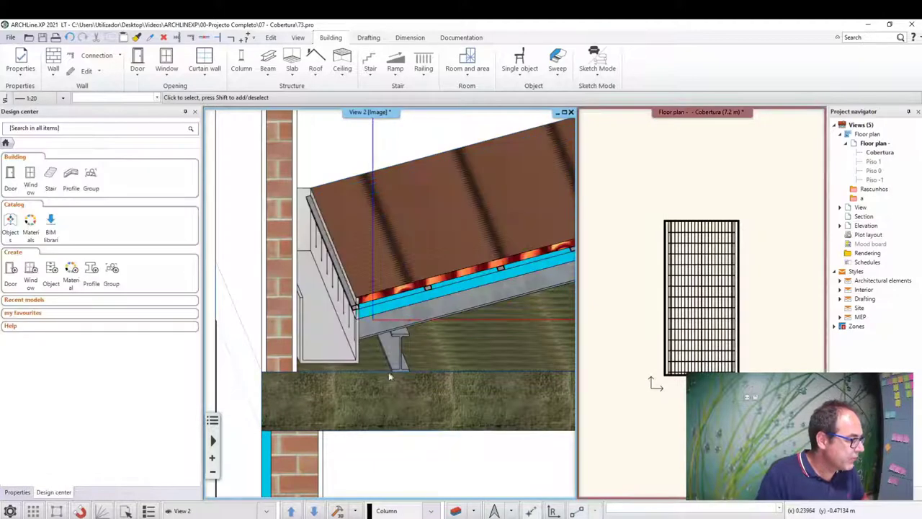
Step: Measure the gutter-to-eave gap: 0.05156 m overall, 0.0125 m in x, 0.05002 m in z
mouse_move(345, 350)
middle_mouse_down()
mouse_move(355, 361)
mouse_move(346, 322)
middle_mouse_up()
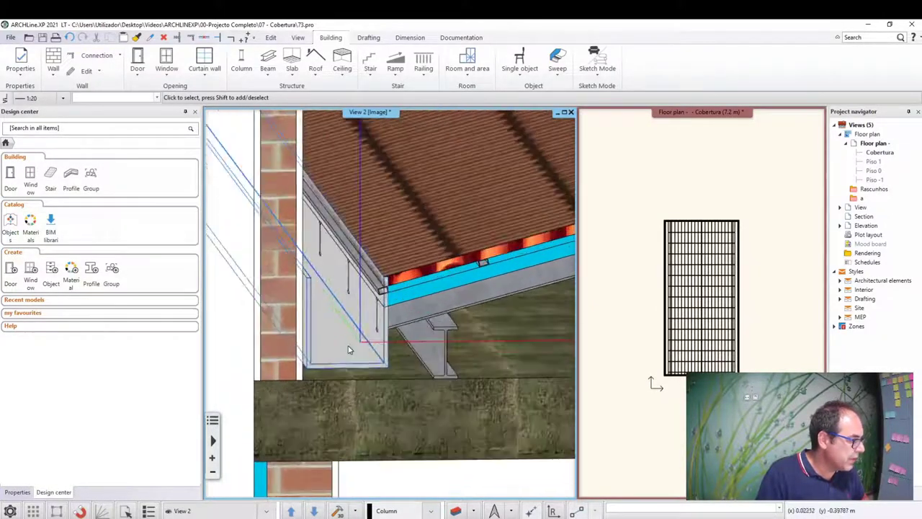
middle_click_drag(329, 360, 464, 331)
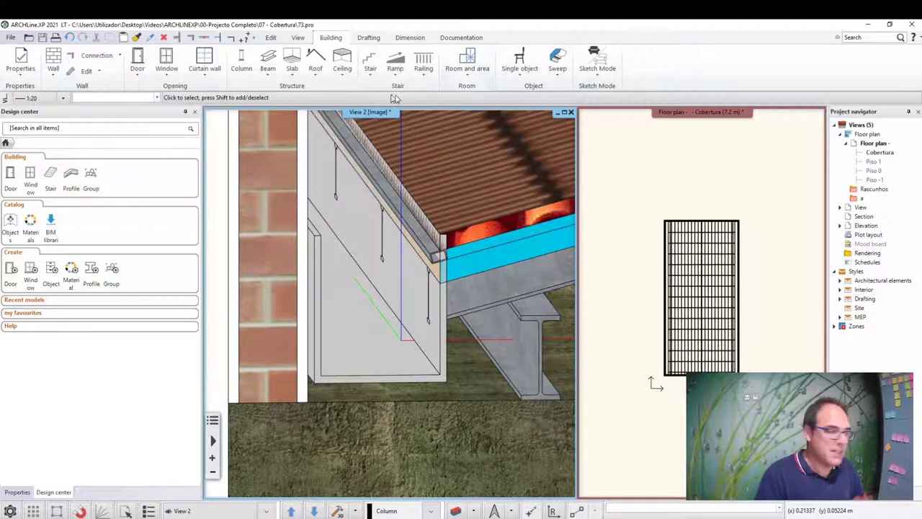
left_click(410, 38)
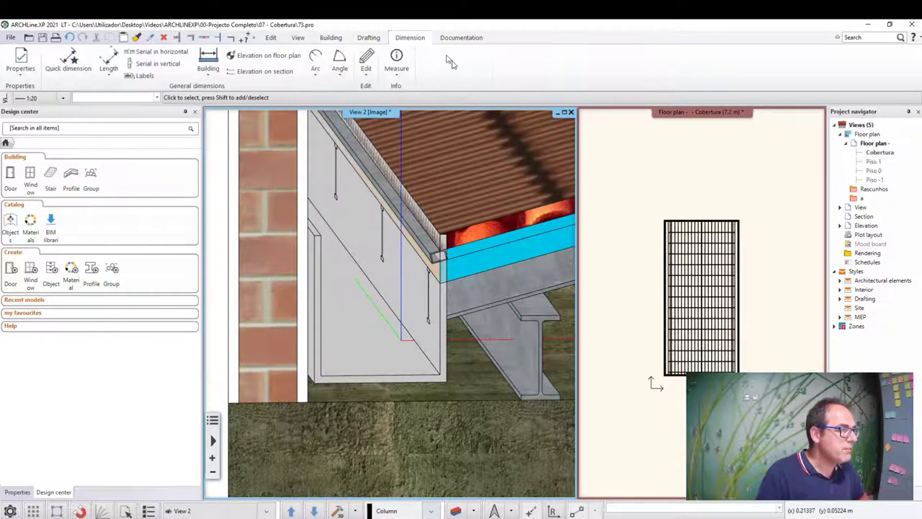
left_click(400, 78)
left_click(418, 91)
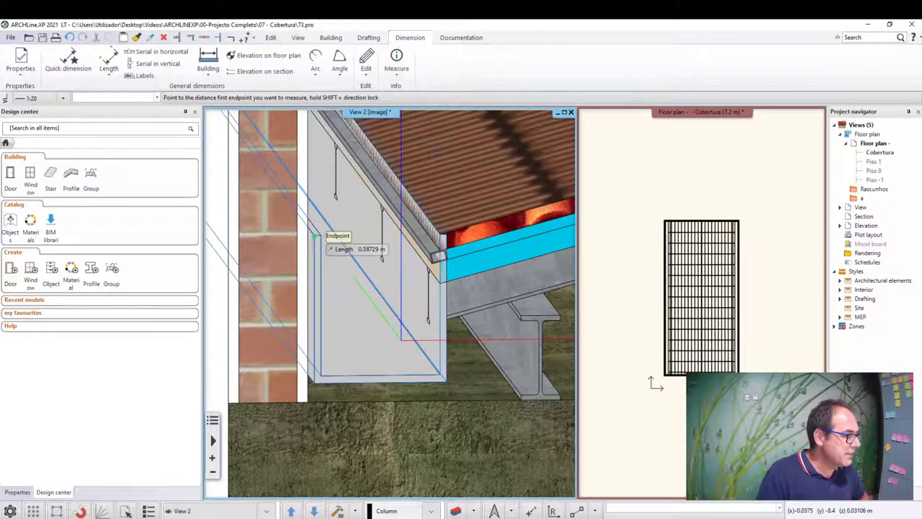
left_click(299, 234)
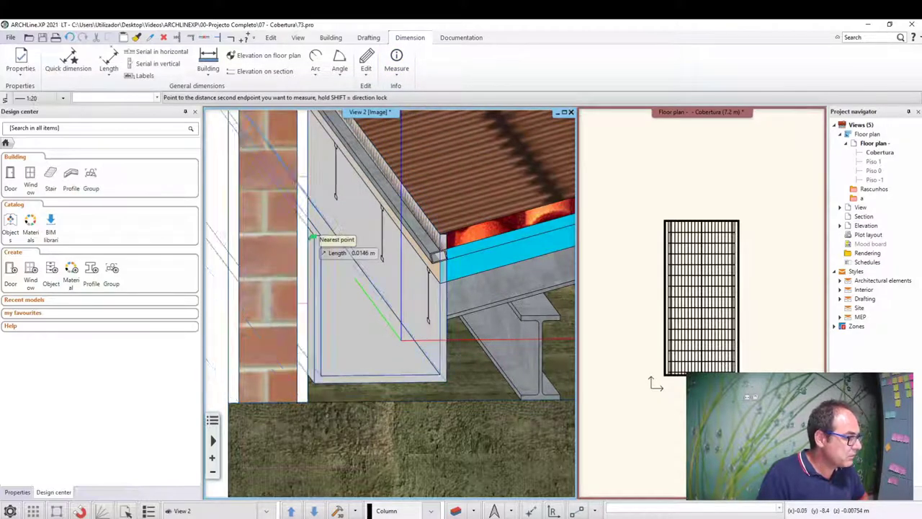
mouse_move(335, 237)
middle_mouse_down()
mouse_move(278, 236)
mouse_move(255, 209)
middle_mouse_up()
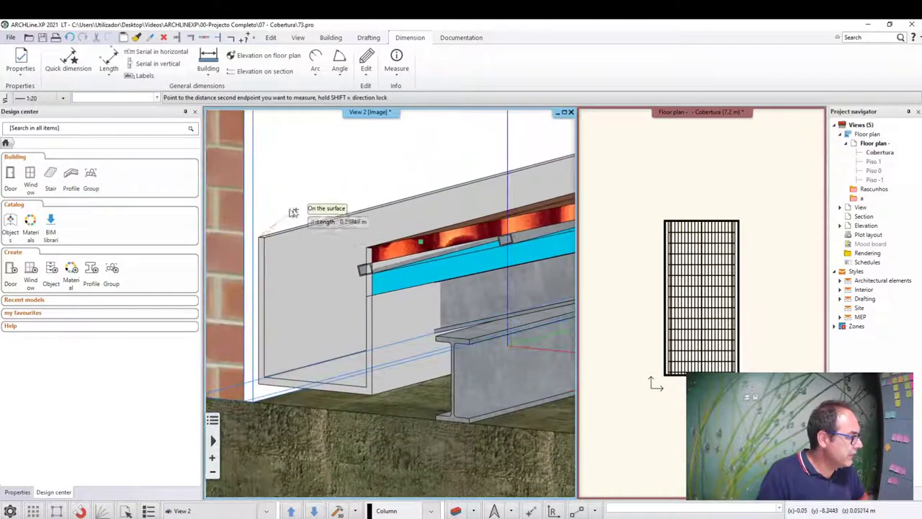
left_click(255, 209)
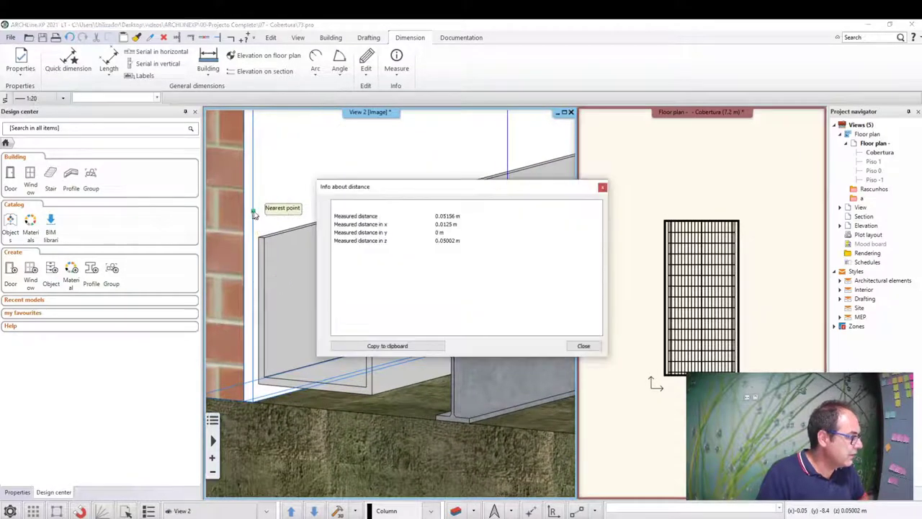
left_click(454, 228)
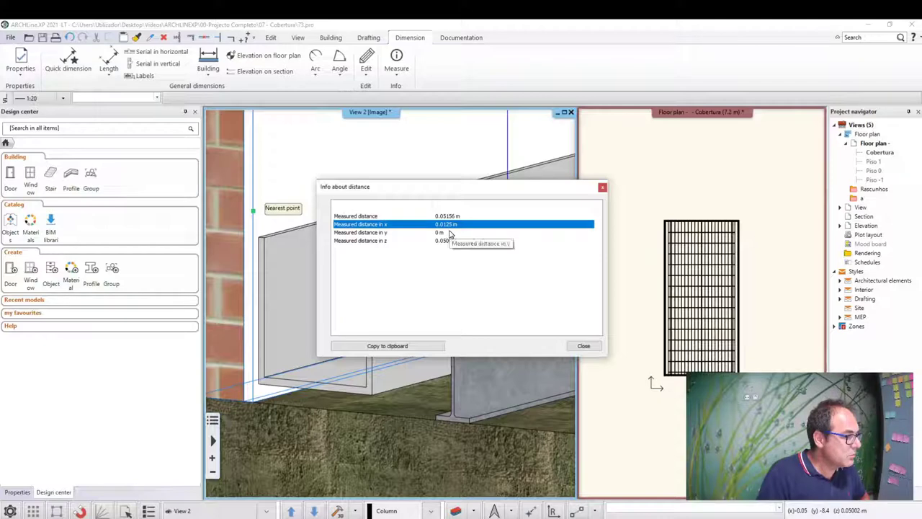
left_click(583, 346)
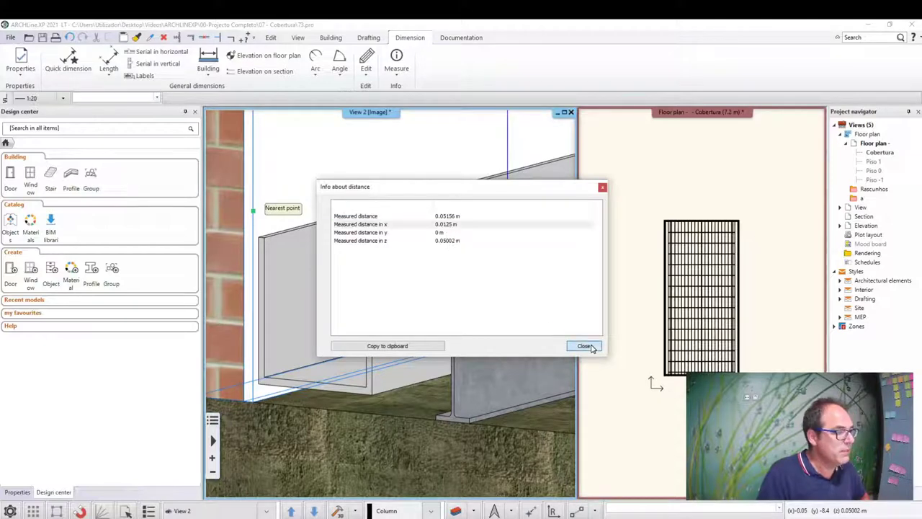
Step: Give the gutter a 0.0125 m horizontal offset and apply the change
left_click(298, 257)
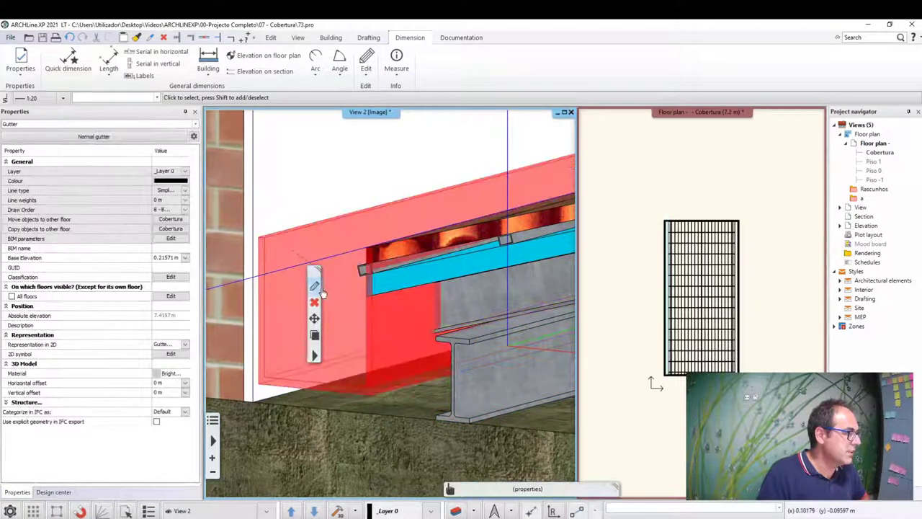
left_click(315, 287)
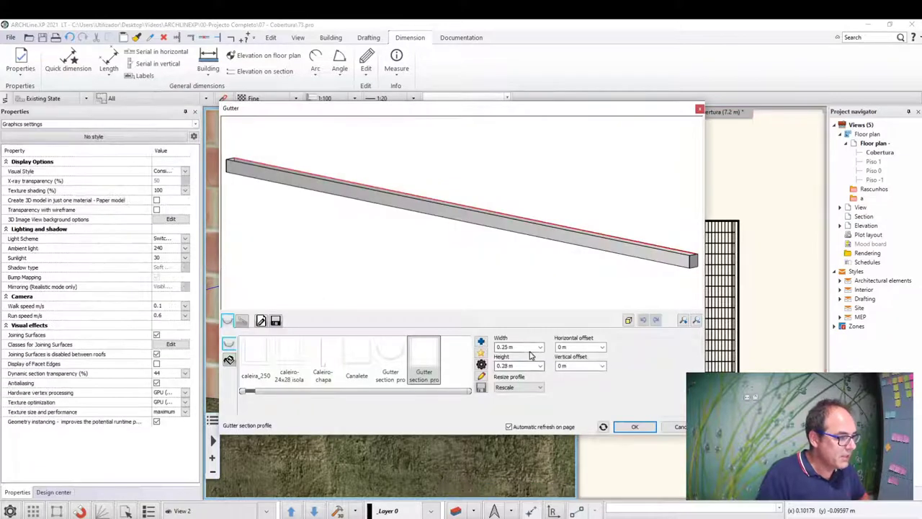
mouse_move(580, 346)
type("-0.0125")
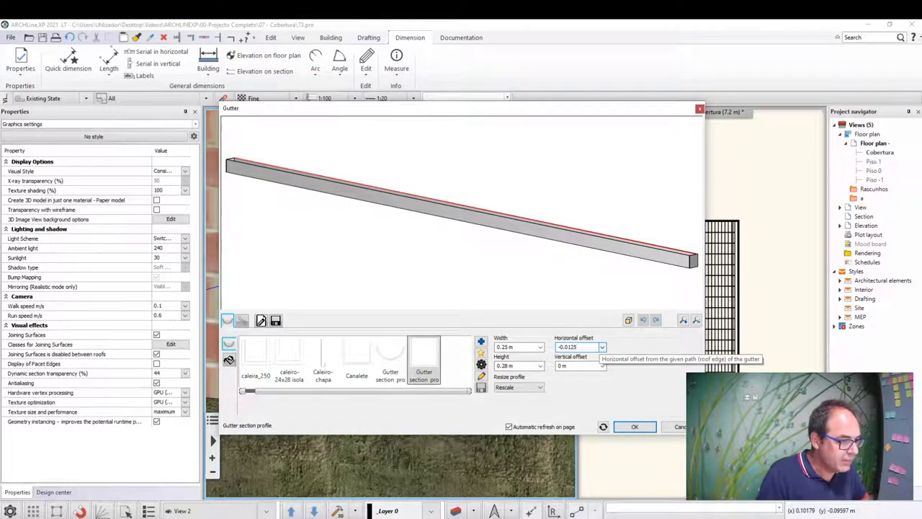
key("Return")
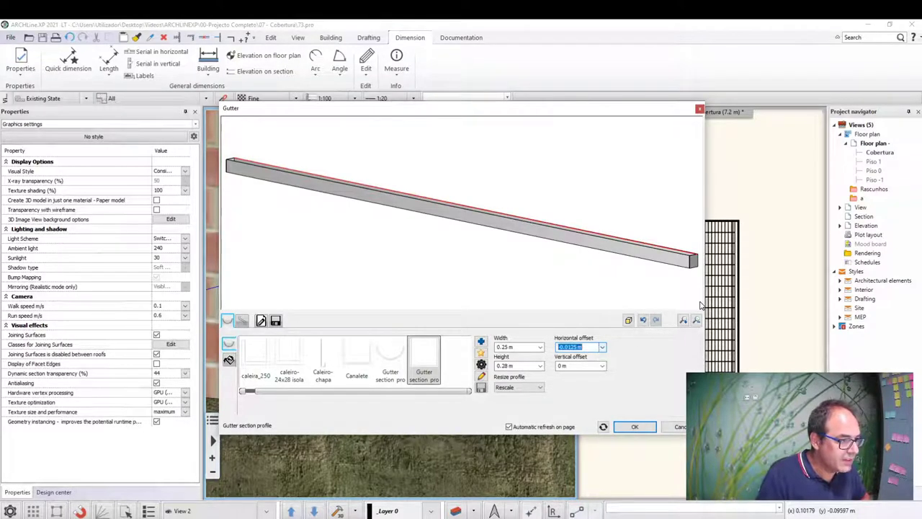
scroll(679, 257, "up", 2)
scroll(448, 238, "up", 2)
scroll(401, 212, "up", 1)
scroll(400, 218, "up", 2)
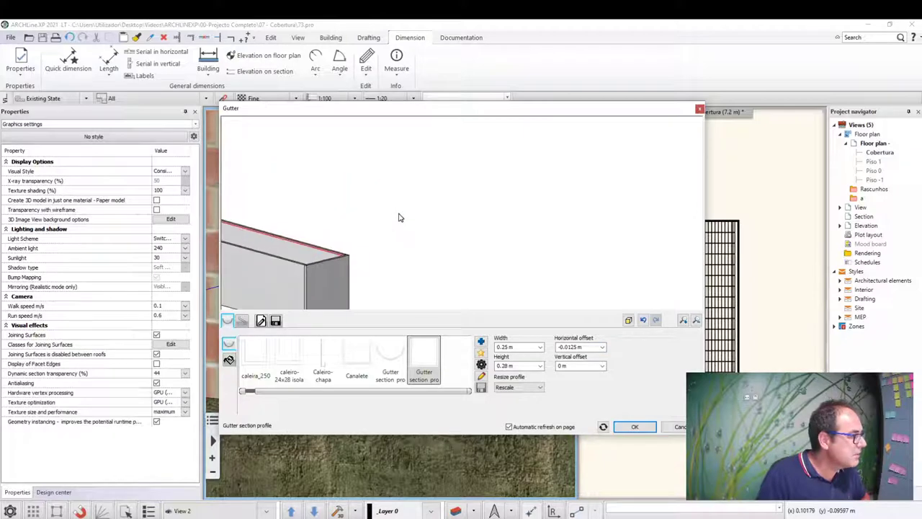
left_click_drag(399, 218, 447, 216)
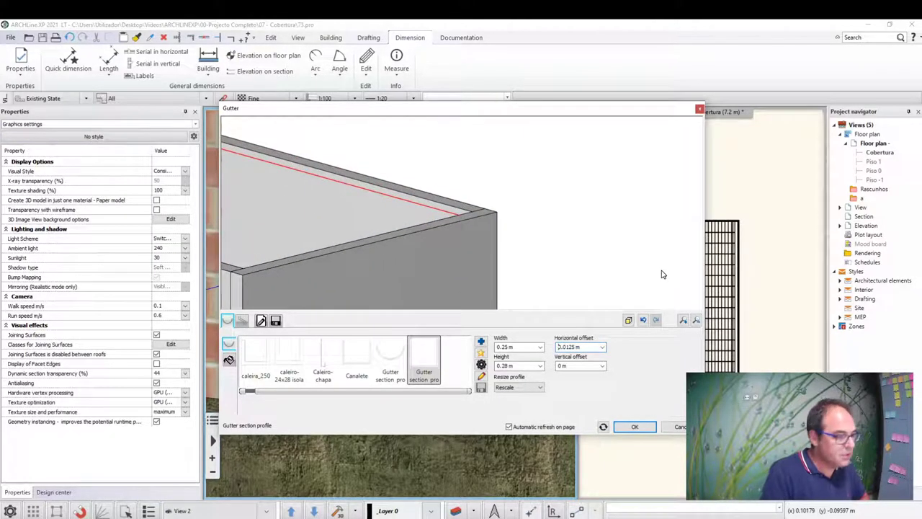
left_click_drag(505, 237, 441, 221)
scroll(461, 214, "up", 2)
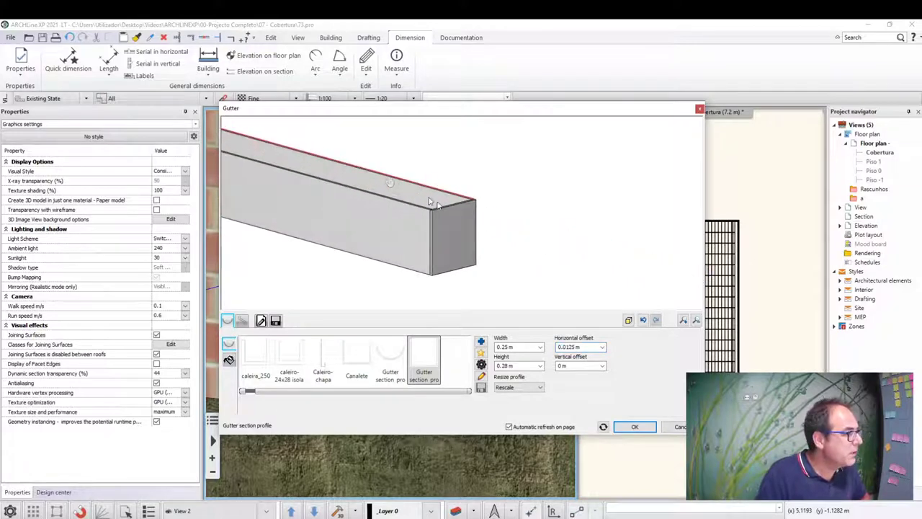
scroll(485, 203, "up", 2)
scroll(488, 209, "up", 2)
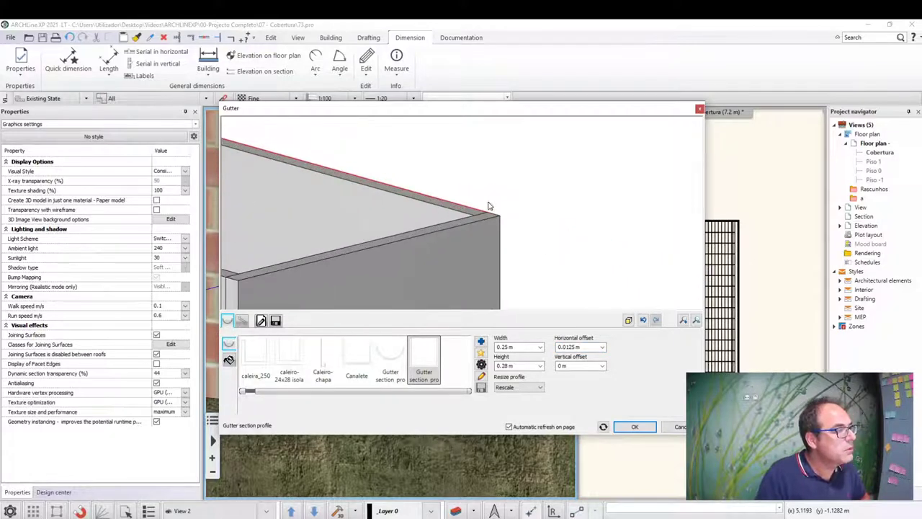
left_click(635, 428)
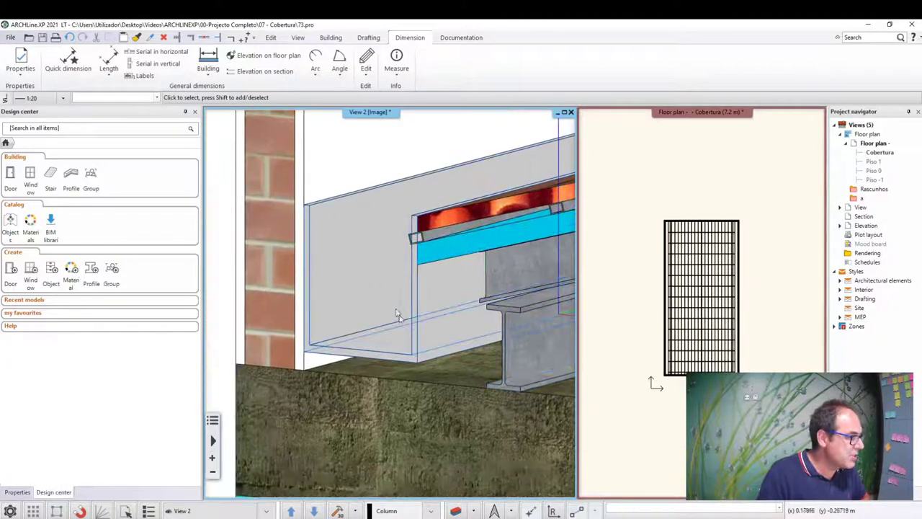
Step: Measure from the gutter's bottom corner to the surface below: 0.03579 m overall, 0.03571 m in z
middle_click_drag(396, 315, 427, 282)
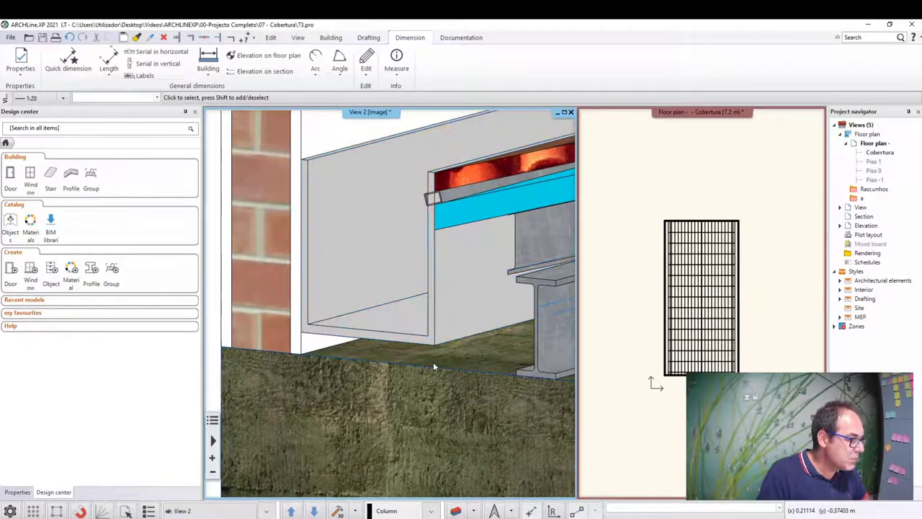
left_click(395, 72)
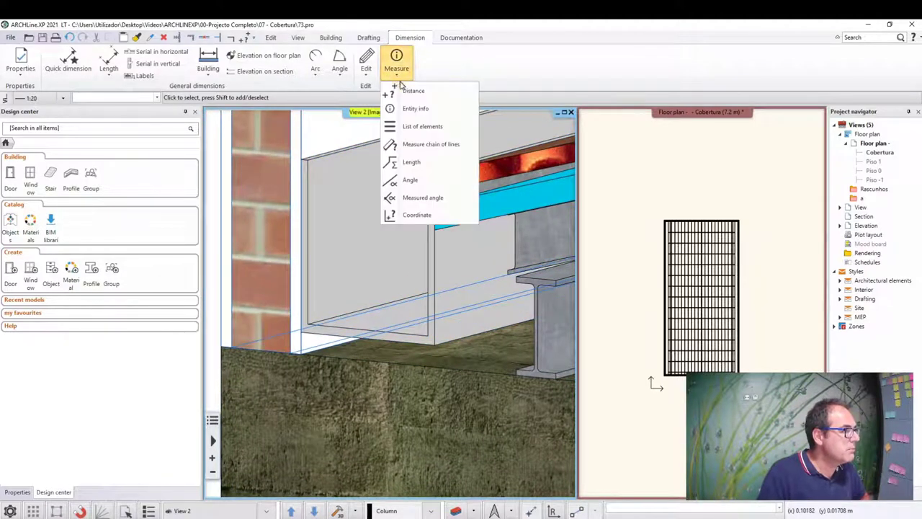
left_click(409, 90)
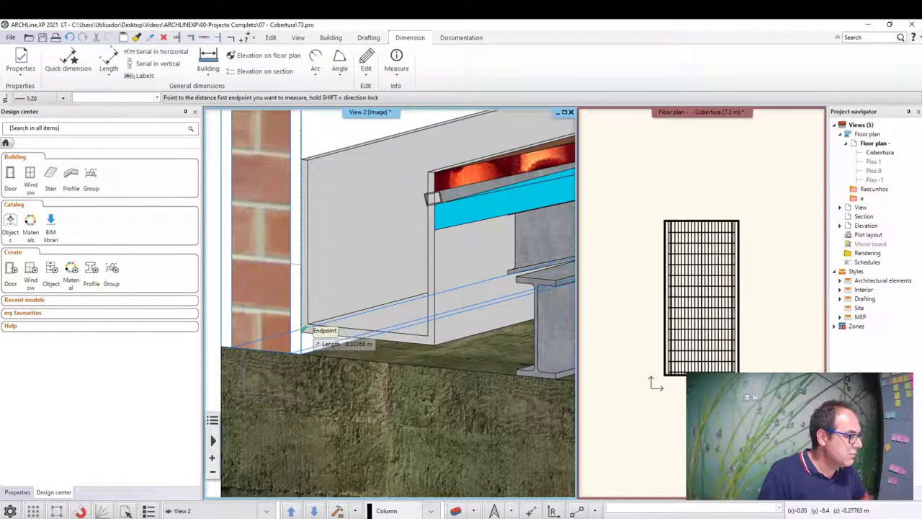
left_click(435, 345)
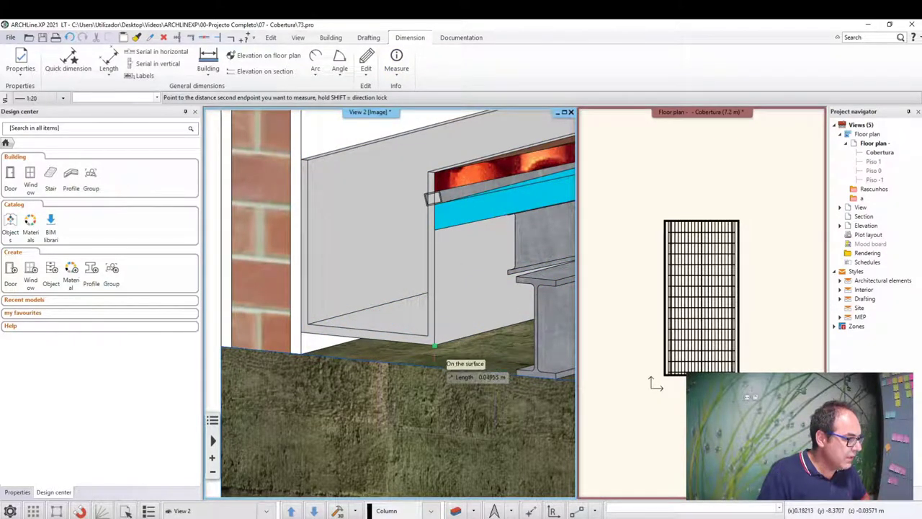
left_click(434, 370)
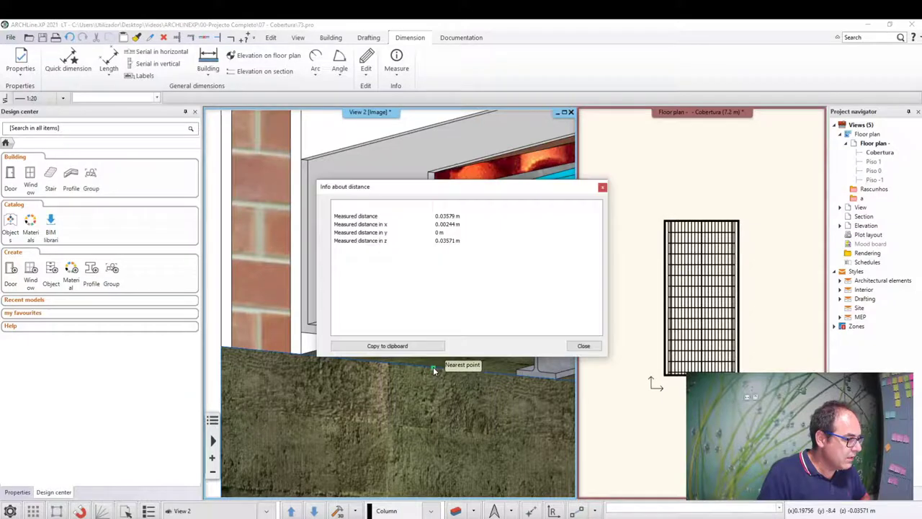
left_click(443, 245)
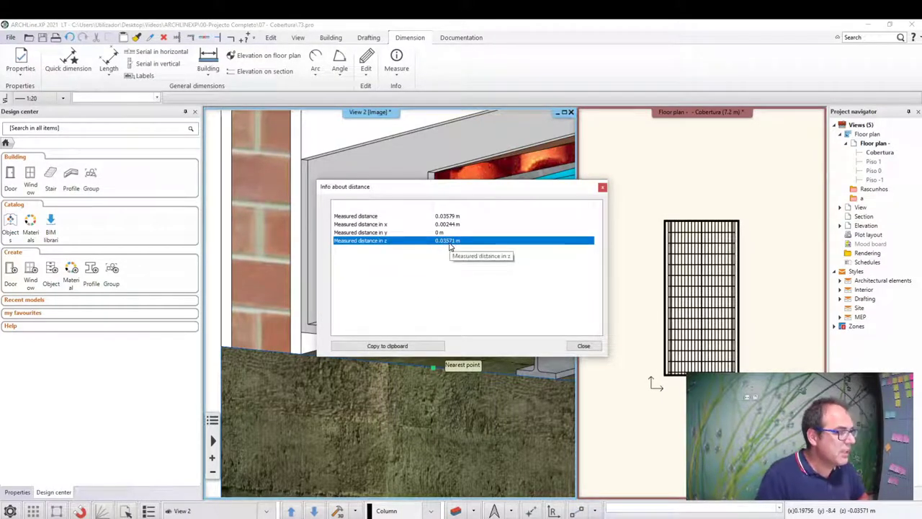
left_click(582, 346)
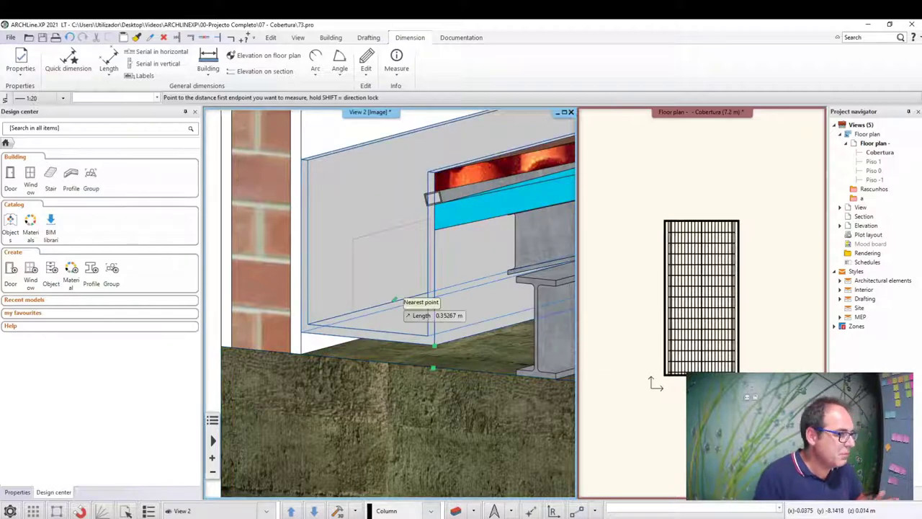
Step: Give the gutter a vertical offset of about -0.03 m, keeping its 0.0125 m horizontal offset
key("Escape")
left_click(418, 328)
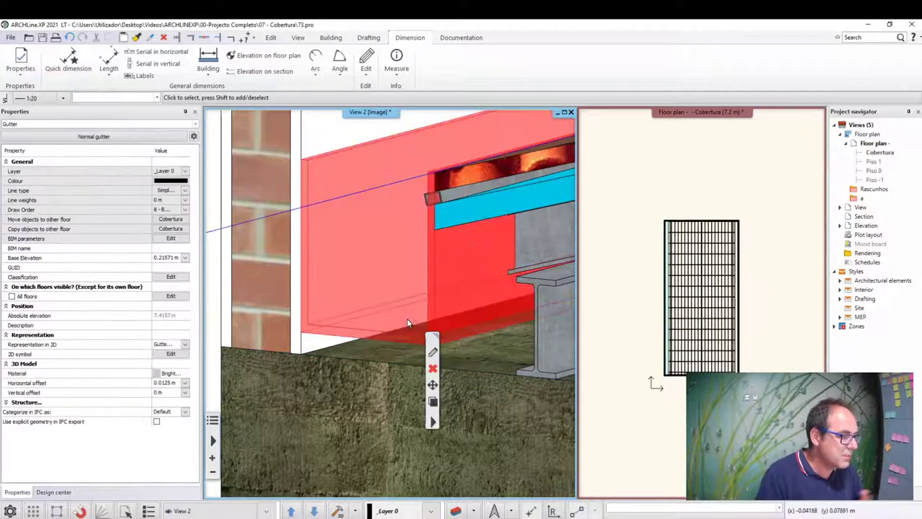
left_click(433, 353)
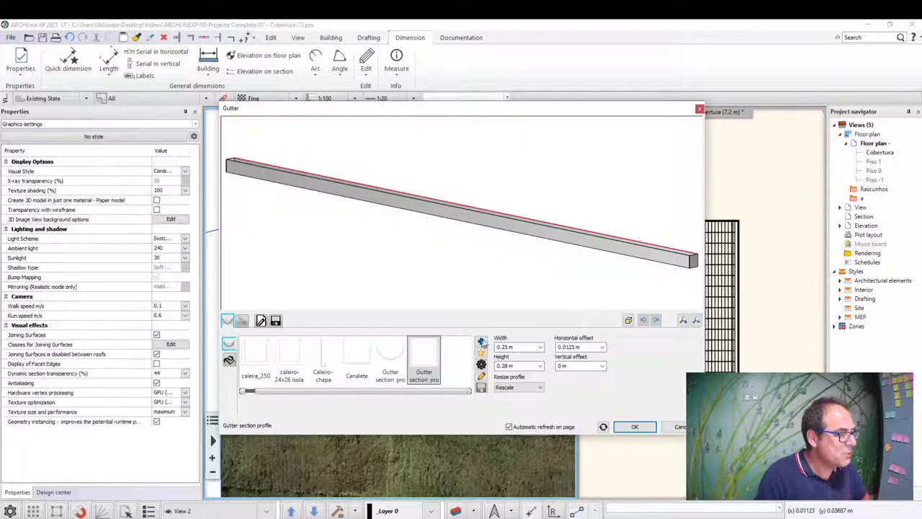
double_click(581, 365)
type("-0.03571")
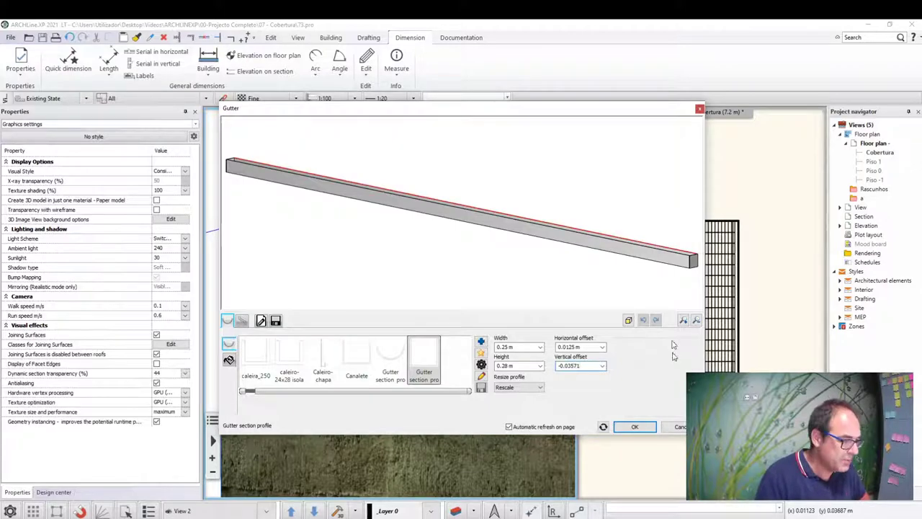
left_click(634, 427)
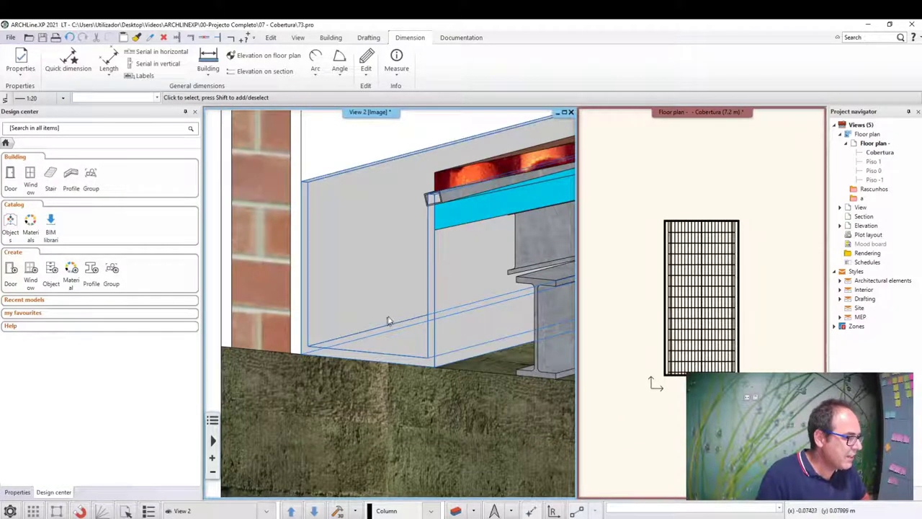
Step: Bring the eave corner by the brick wall into view and select the eave gutter
mouse_move(387, 321)
middle_mouse_down()
mouse_move(460, 291)
mouse_move(362, 263)
middle_mouse_up()
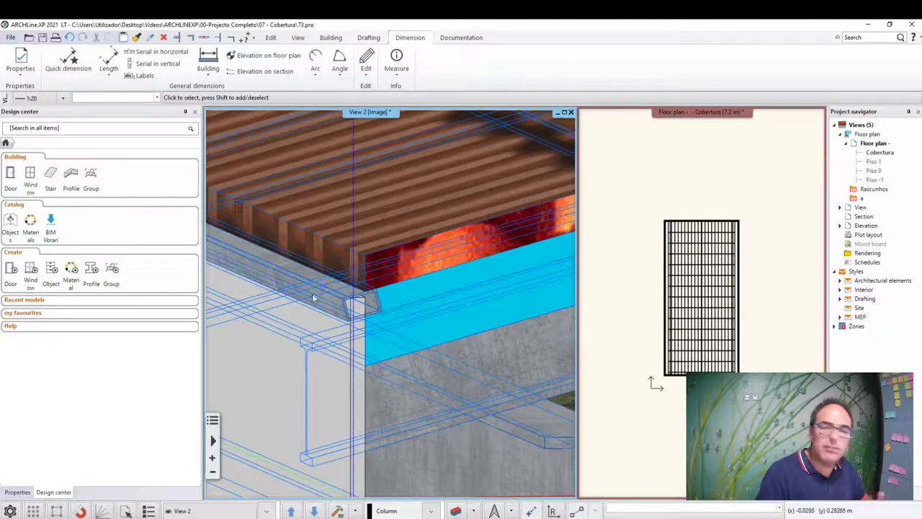
middle_click_drag(320, 324, 397, 326)
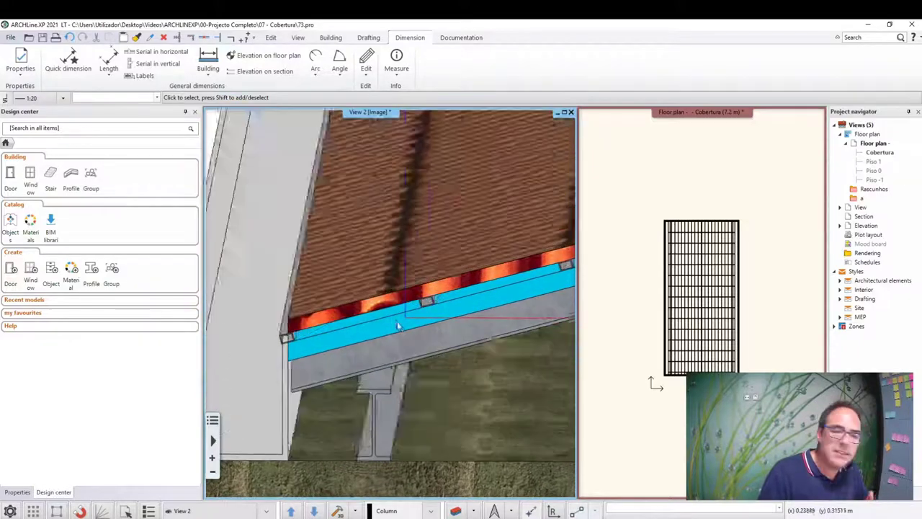
scroll(398, 323, "up", 2)
scroll(403, 324, "up", 2)
scroll(409, 323, "up", 2)
scroll(416, 323, "up", 2)
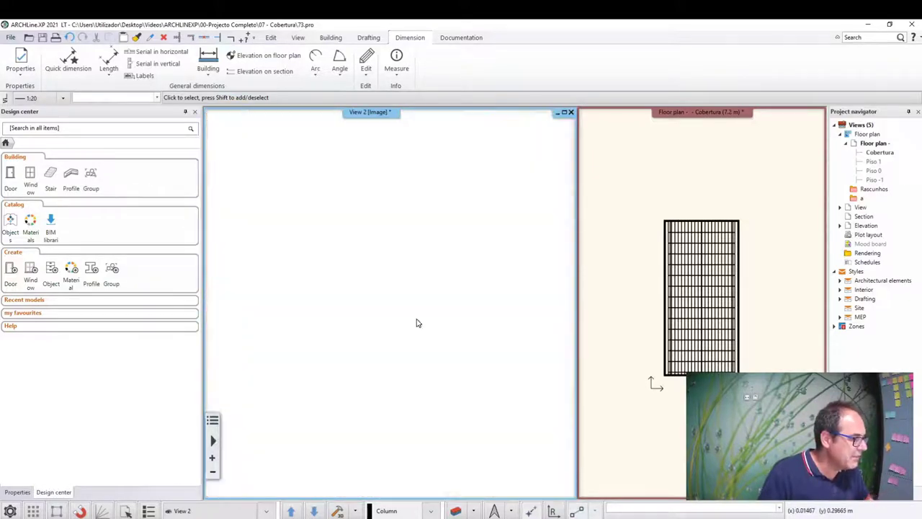
scroll(417, 323, "down", 3)
middle_click_drag(417, 323, 362, 324)
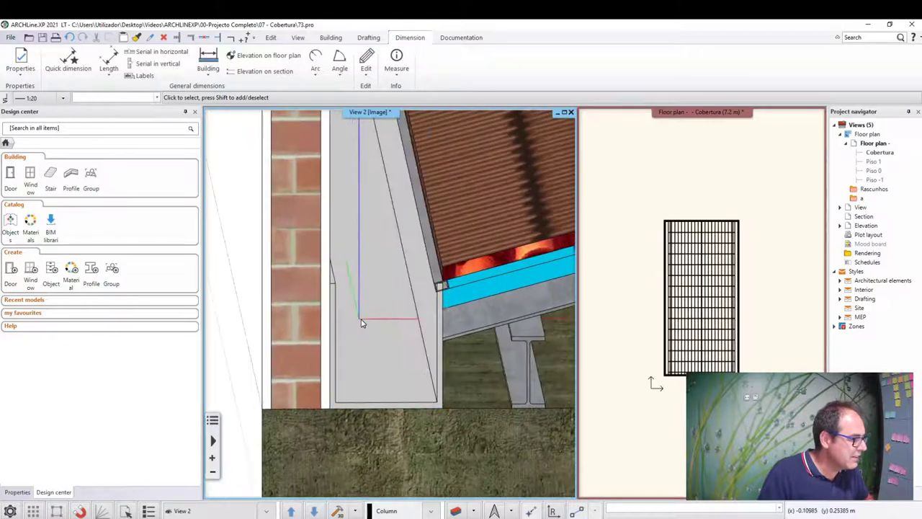
scroll(362, 324, "up", 2)
scroll(362, 324, "up", 1)
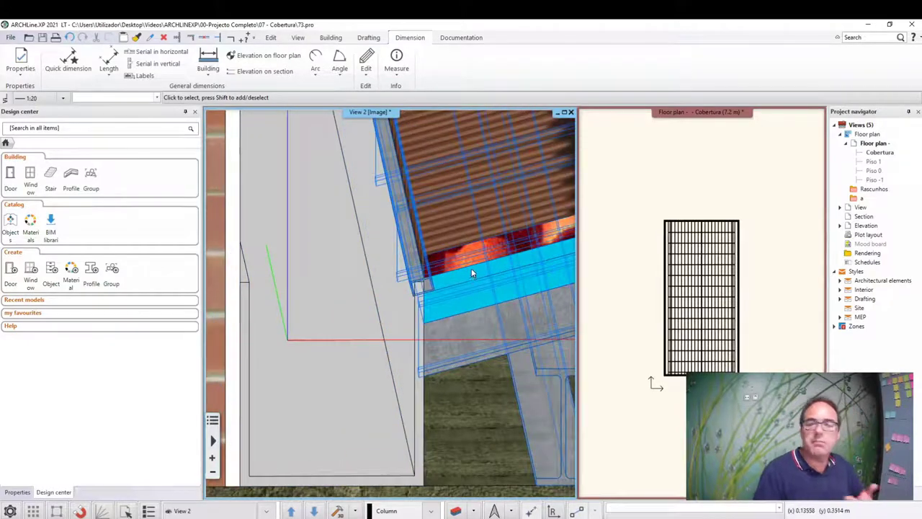
mouse_move(441, 291)
middle_mouse_down()
mouse_move(411, 301)
mouse_move(433, 260)
mouse_move(461, 303)
mouse_move(390, 270)
mouse_move(378, 240)
middle_mouse_up()
left_click(399, 226)
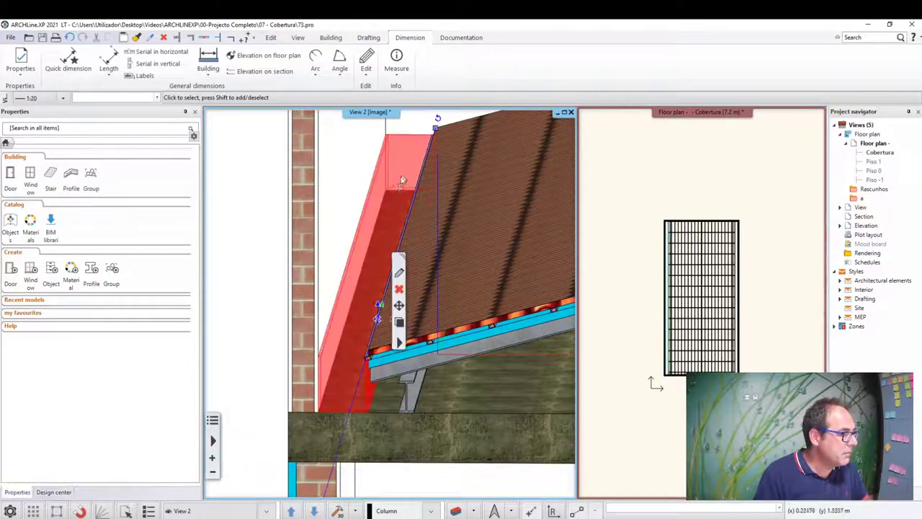
left_click(401, 279)
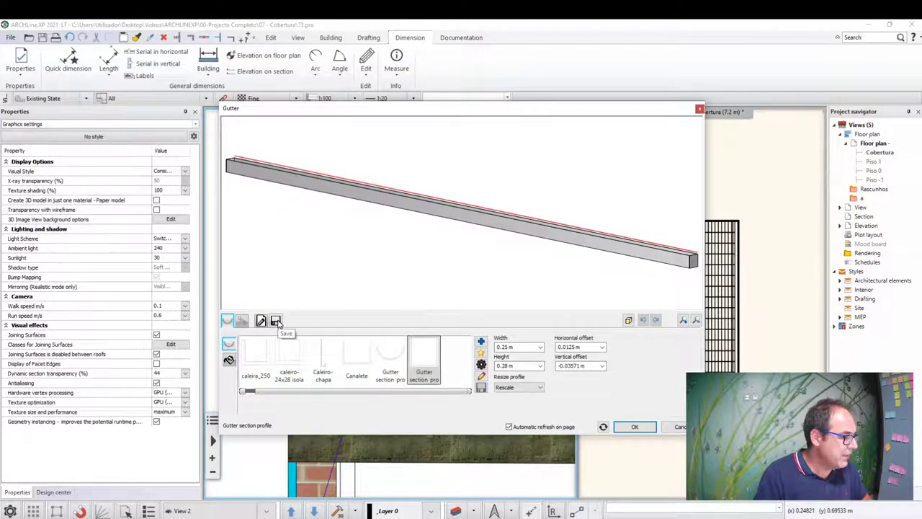
left_click(636, 428)
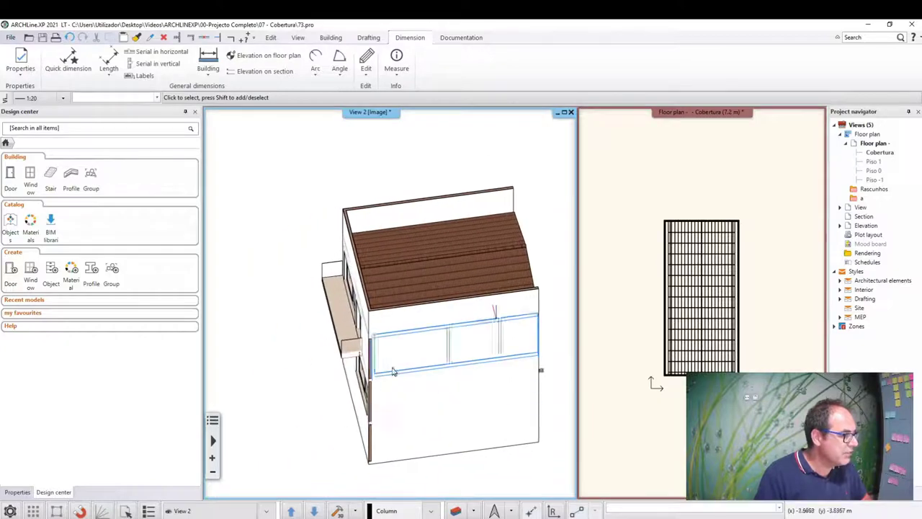
mouse_move(476, 366)
middle_mouse_down()
mouse_move(408, 394)
mouse_move(457, 353)
middle_mouse_up()
scroll(457, 353, "up", 5)
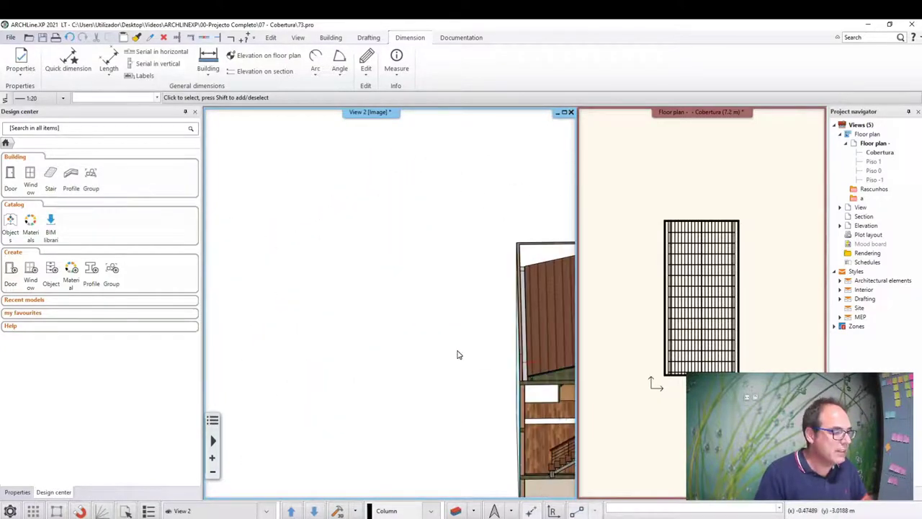
scroll(381, 304, "up", 5)
left_click(381, 304)
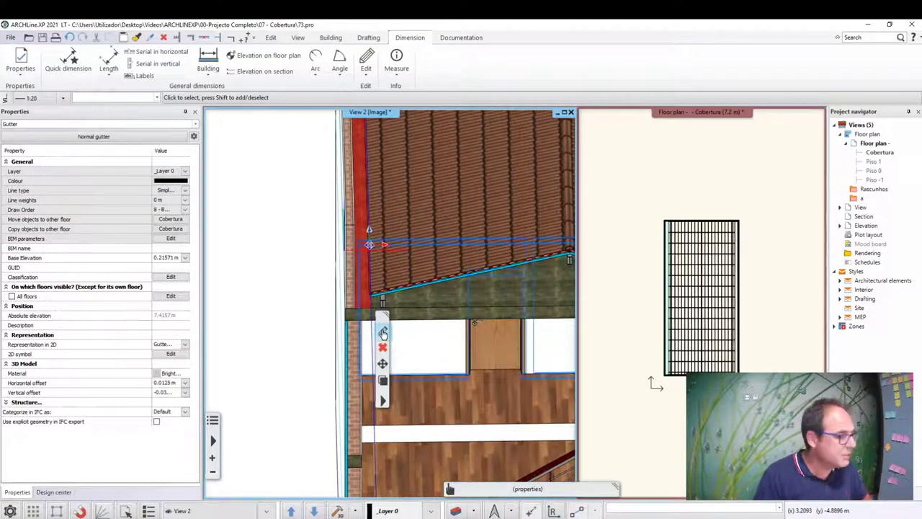
Step: In the Gutter dialog's downspout settings, set the downspout position to 0.01 m
left_click(382, 331)
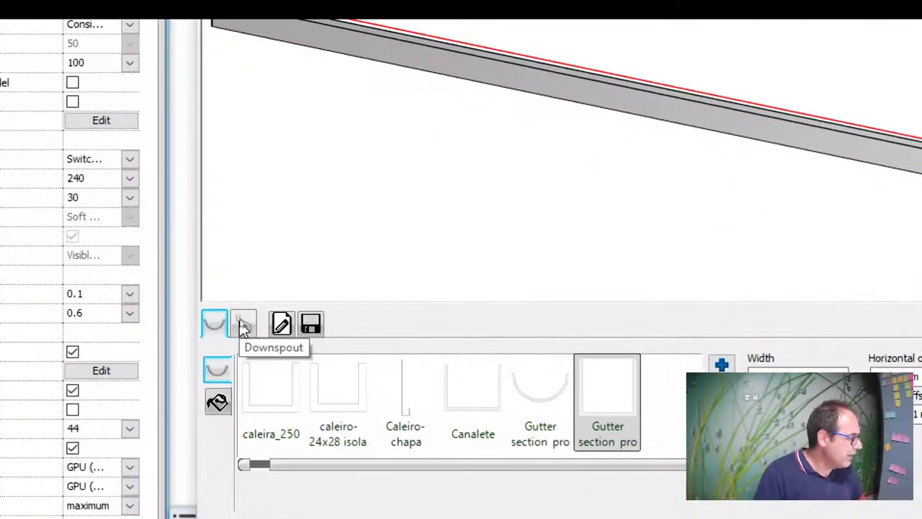
left_click(243, 321)
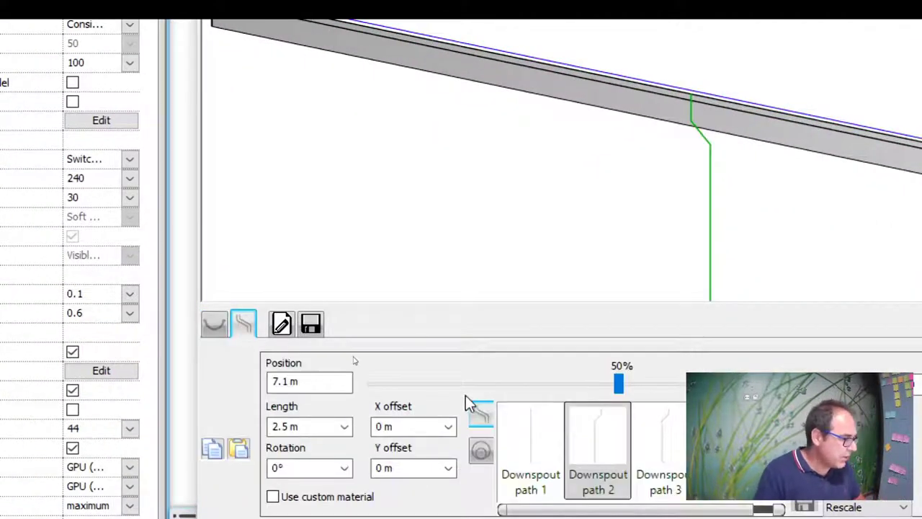
left_click_drag(288, 380, 354, 378)
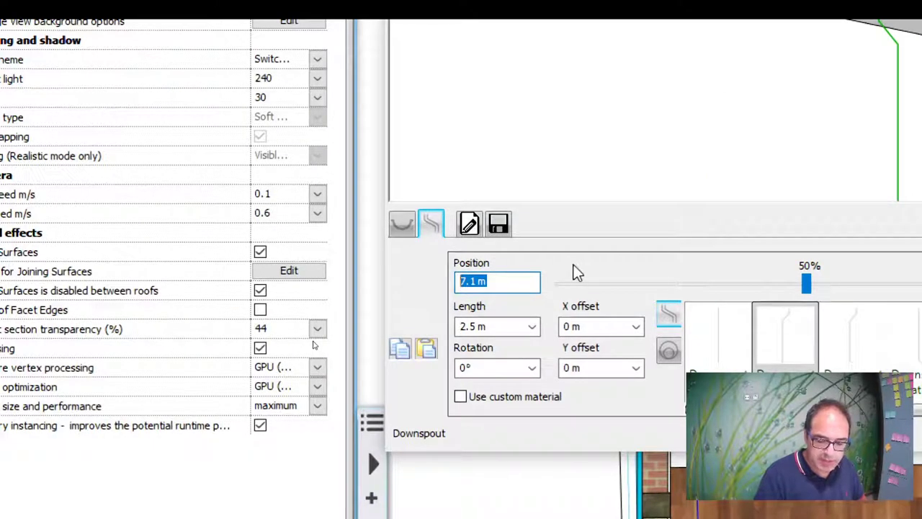
type("0.01")
key("Return")
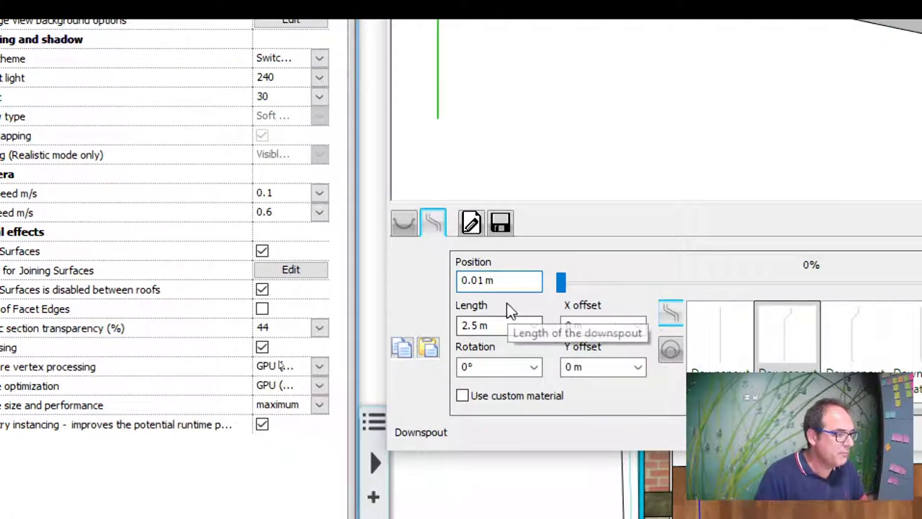
left_click(671, 350)
type("0.05")
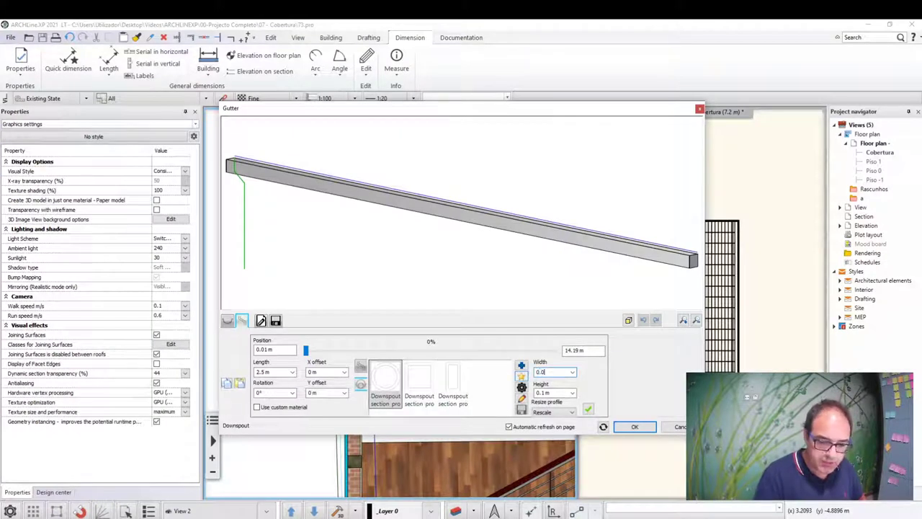
Step: Set the downspout section to 0.09 m and choose Downspout path 1, a straight drop
double_click(564, 392)
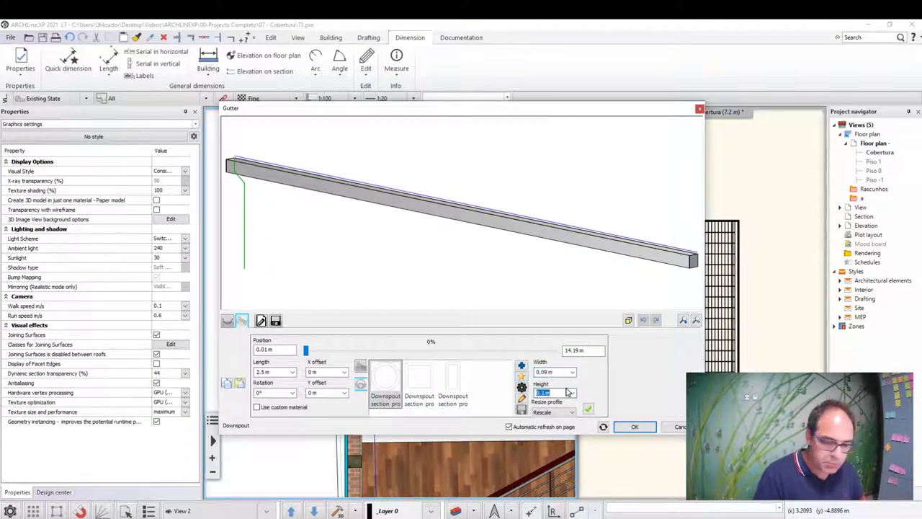
type("0.09")
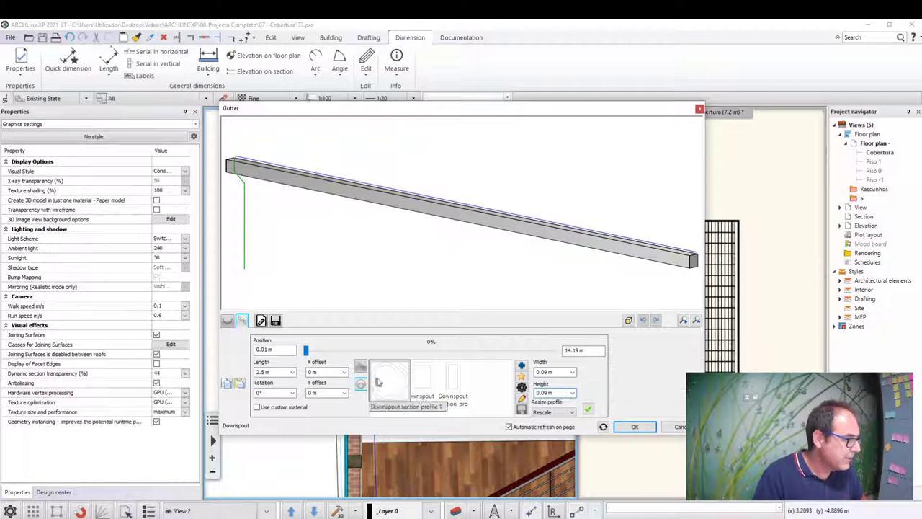
left_click(360, 366)
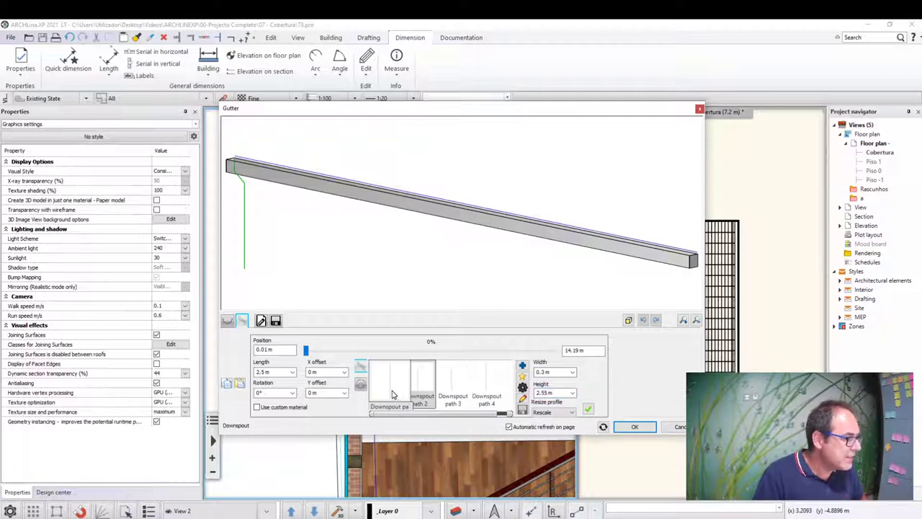
left_click(393, 395)
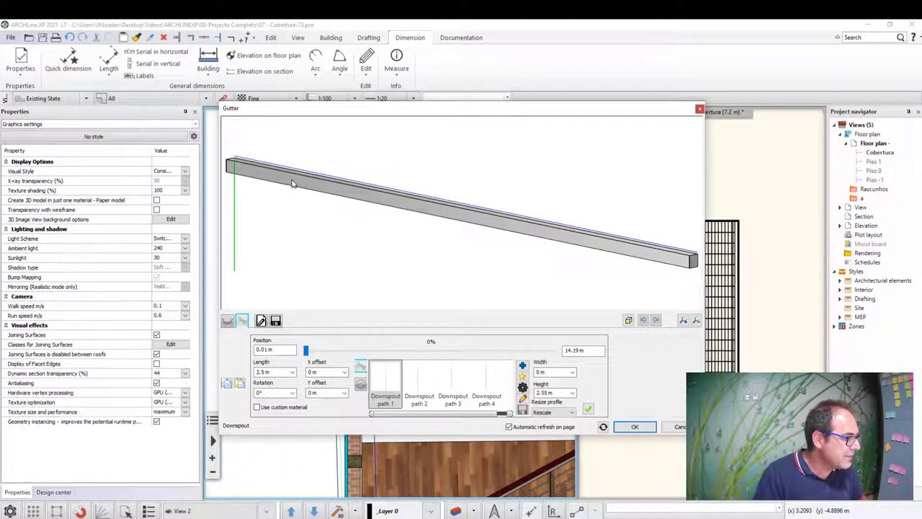
Step: Offset the downspout 0.125 m in X and -0.27 m in Y, then add it to the gutter
mouse_move(292, 183)
left_mouse_down()
mouse_move(437, 214)
mouse_move(484, 191)
mouse_move(390, 243)
left_mouse_up()
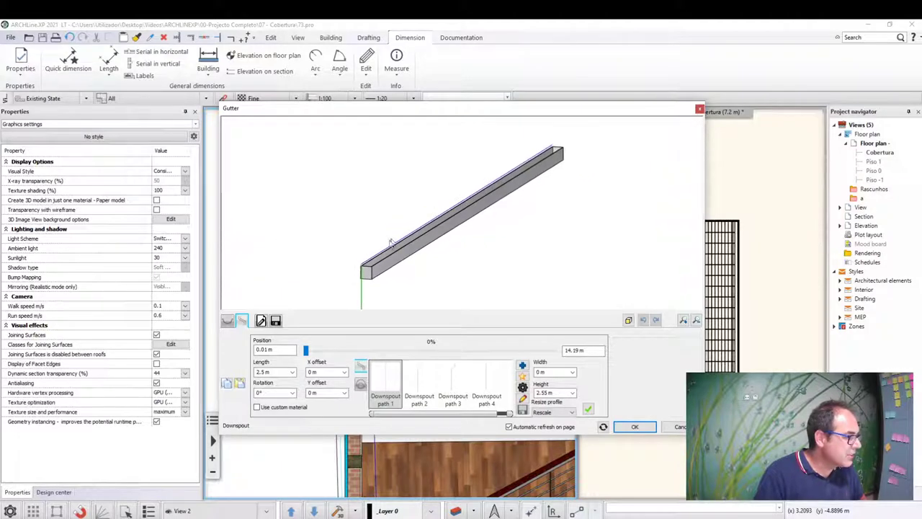
scroll(375, 264, "up", 2)
scroll(432, 231, "up", 2)
scroll(453, 209, "up", 3)
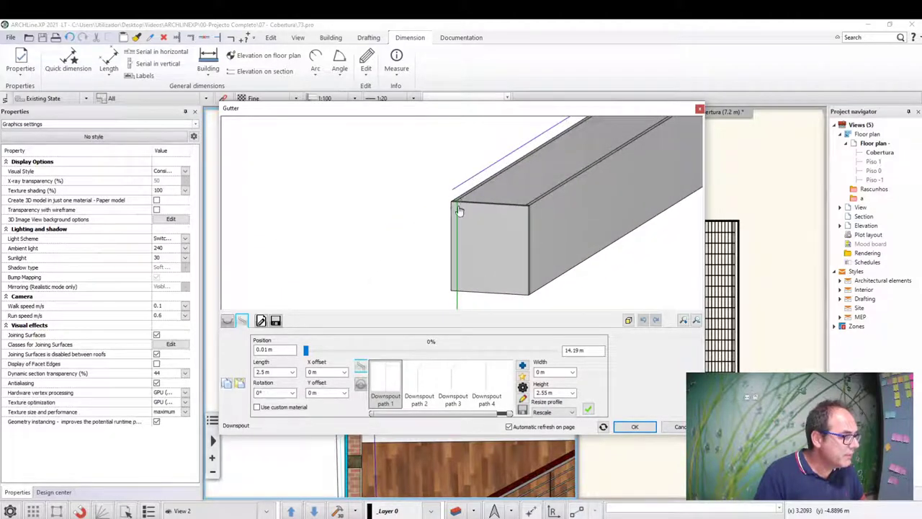
scroll(458, 210, "up", 2)
scroll(461, 212, "up", 2)
scroll(461, 212, "up", 2)
scroll(463, 213, "up", 2)
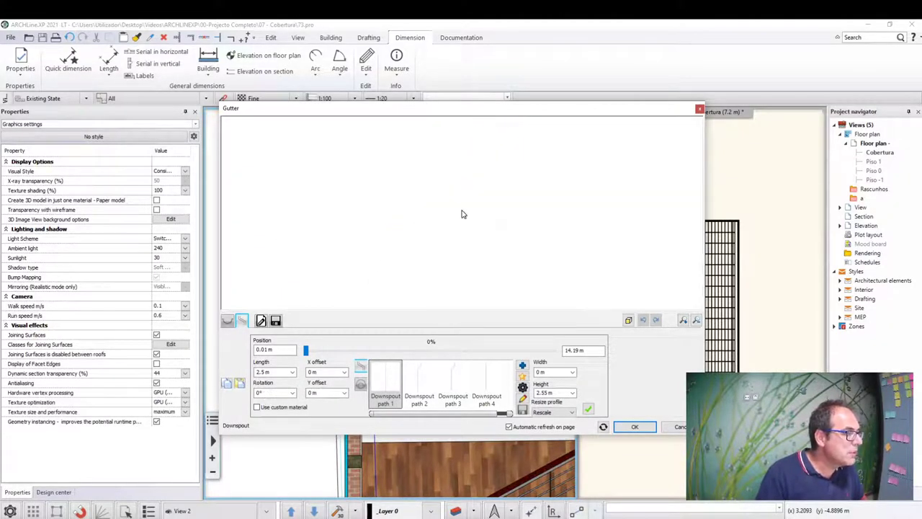
scroll(458, 214, "down", 2)
scroll(457, 210, "up", 2)
scroll(456, 238, "down", 2)
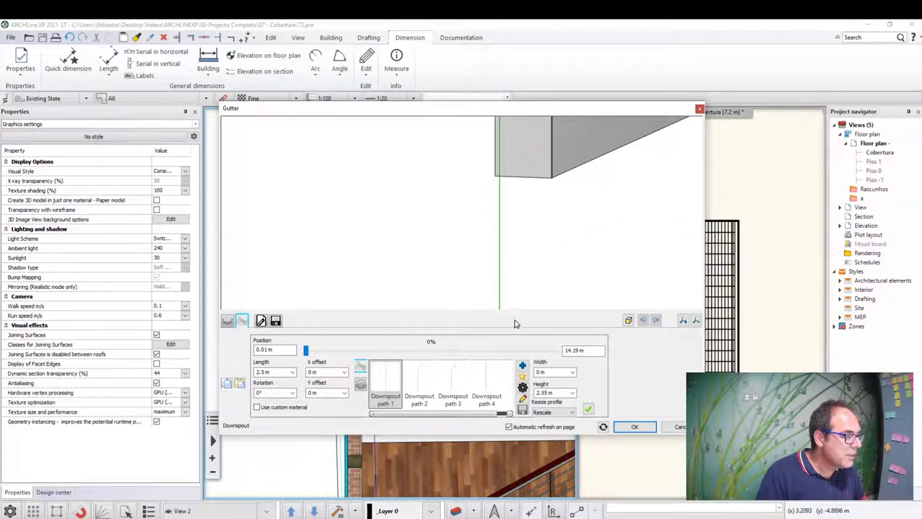
scroll(500, 209, "down", 2)
scroll(504, 214, "down", 1)
scroll(485, 254, "down", 1)
type("0.125")
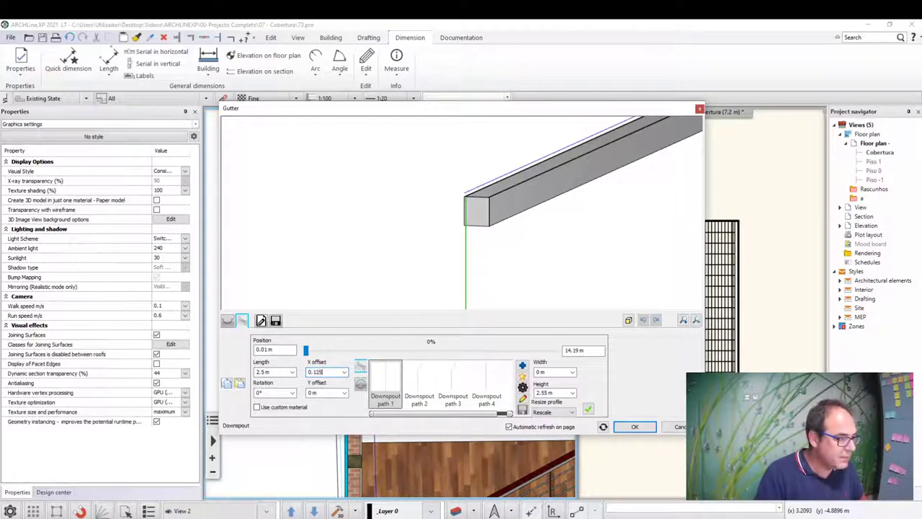
key("Return")
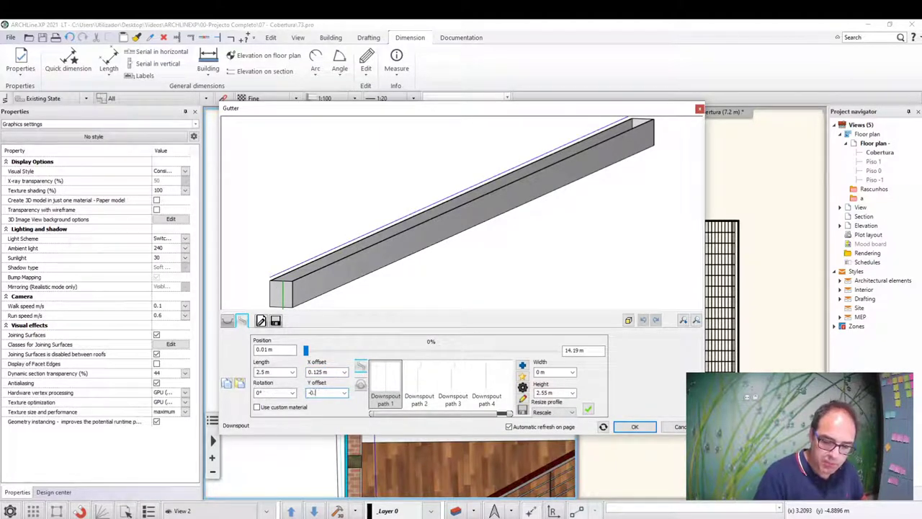
key("Return")
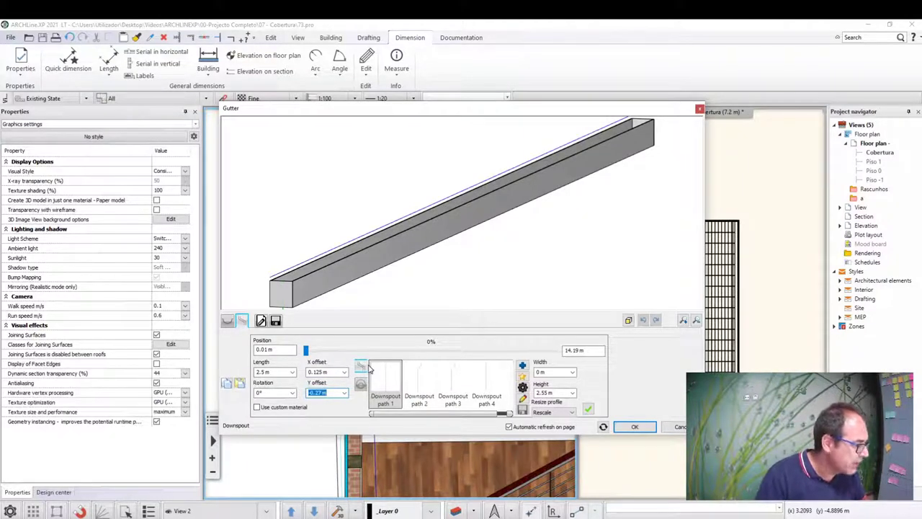
left_click(589, 410)
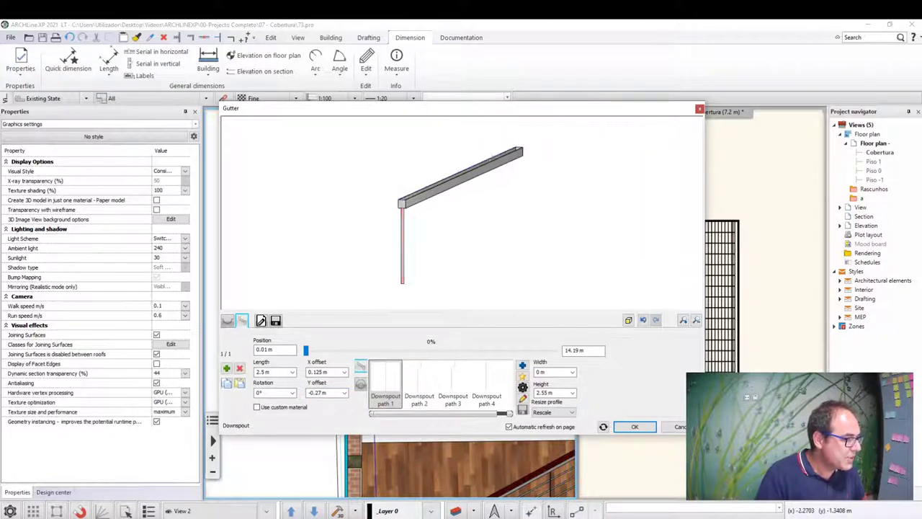
Step: Add a second downspout at the gutter's far end (14.19 m) and confirm the Gutter dialog
scroll(375, 228, "up", 2)
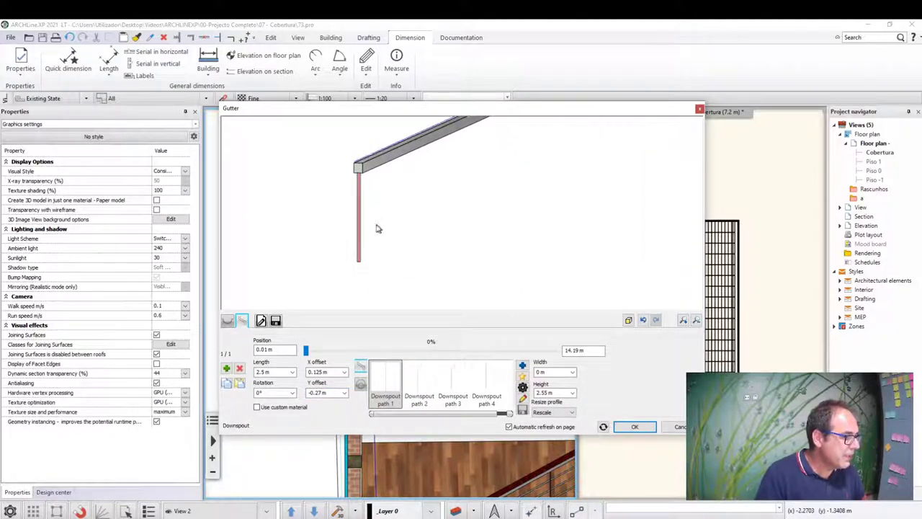
scroll(463, 181, "down", 2)
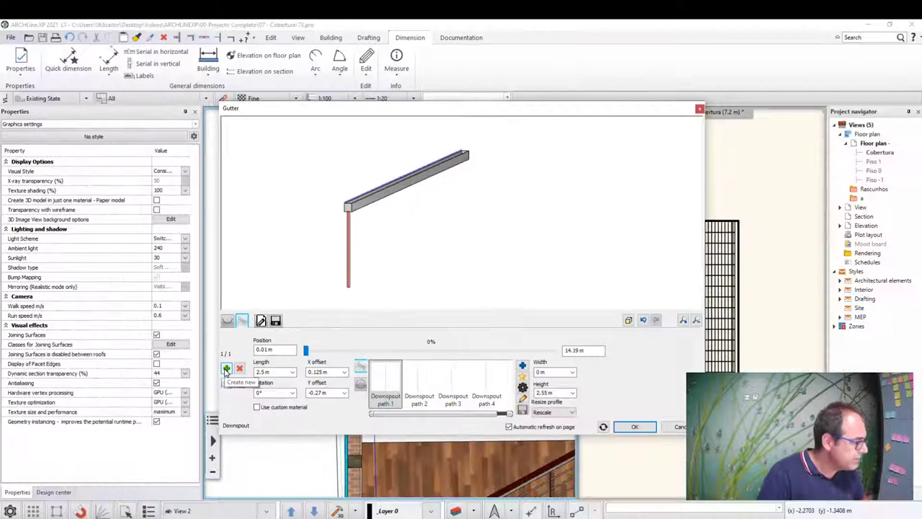
left_click(228, 369)
left_click_drag(571, 349, 545, 345)
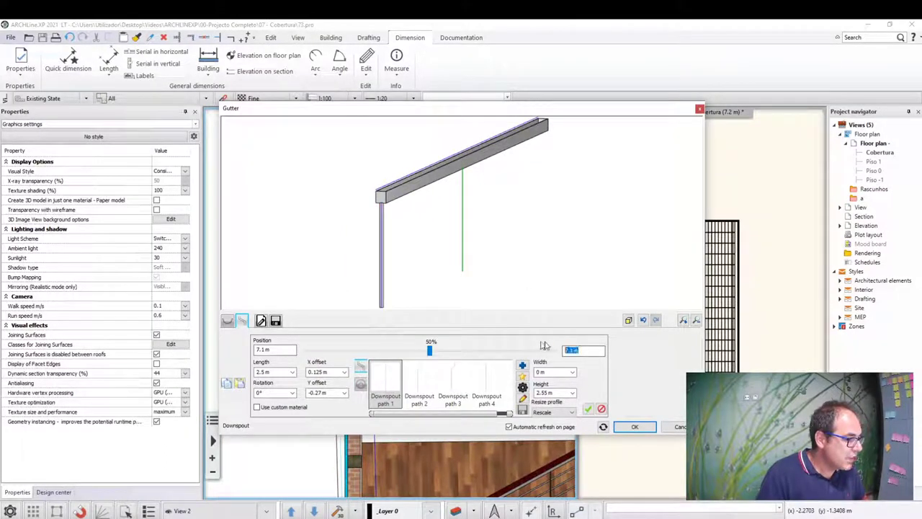
key("Return")
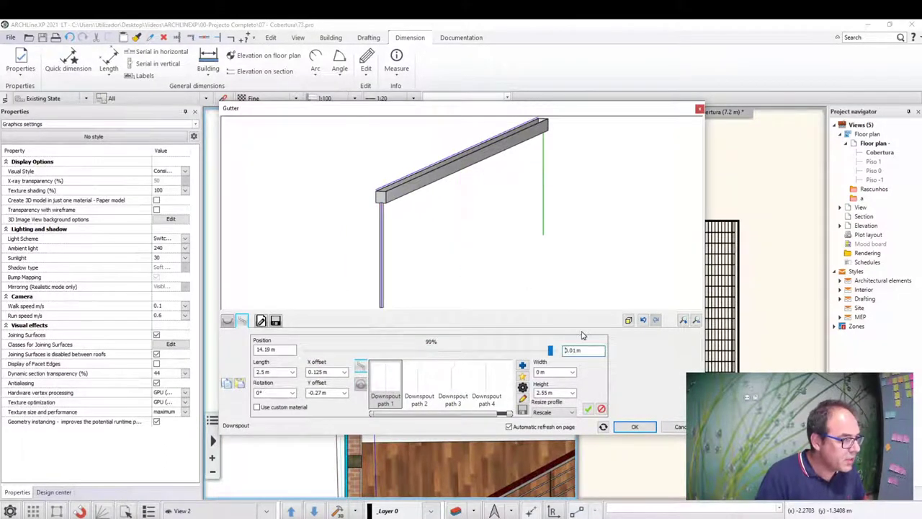
left_click(586, 407)
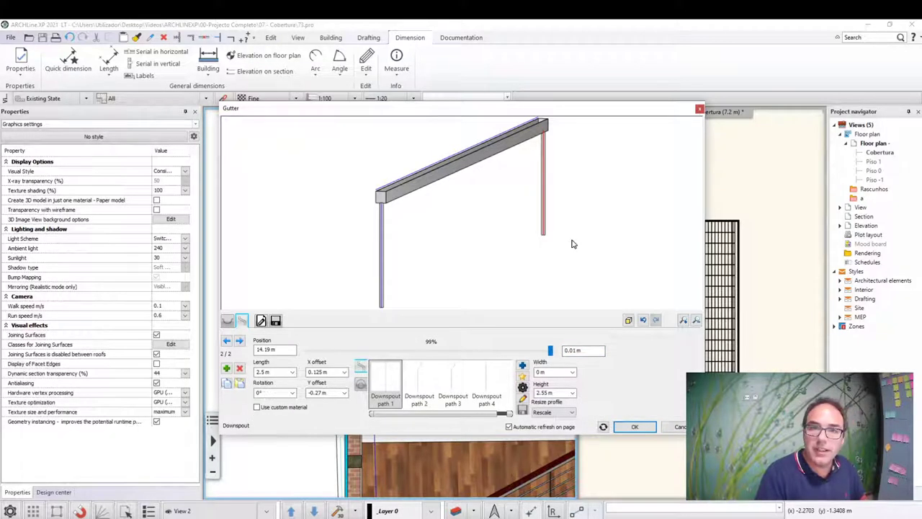
left_click(637, 427)
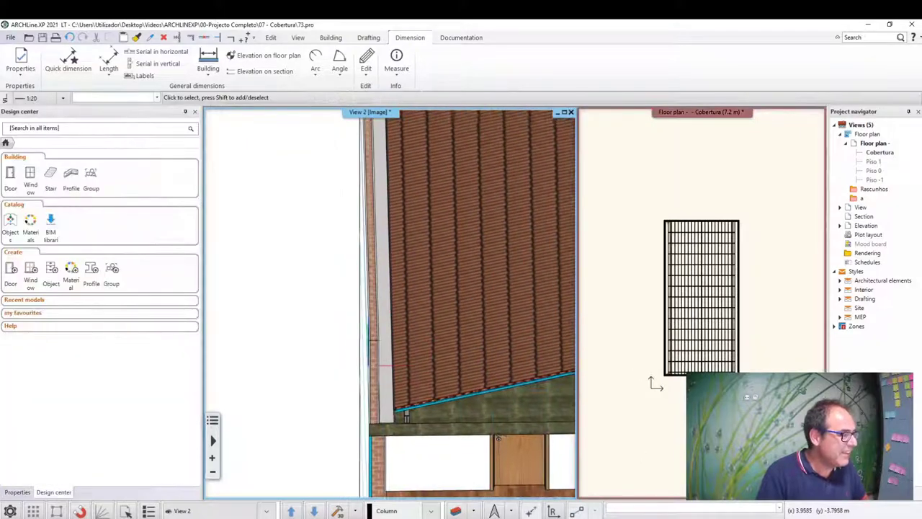
Step: Set downspout 2/2 to 0.11 m from the gutter end, moving it to 14.09 m
scroll(395, 152, "up", 2)
scroll(404, 251, "up", 2)
scroll(384, 288, "up", 2)
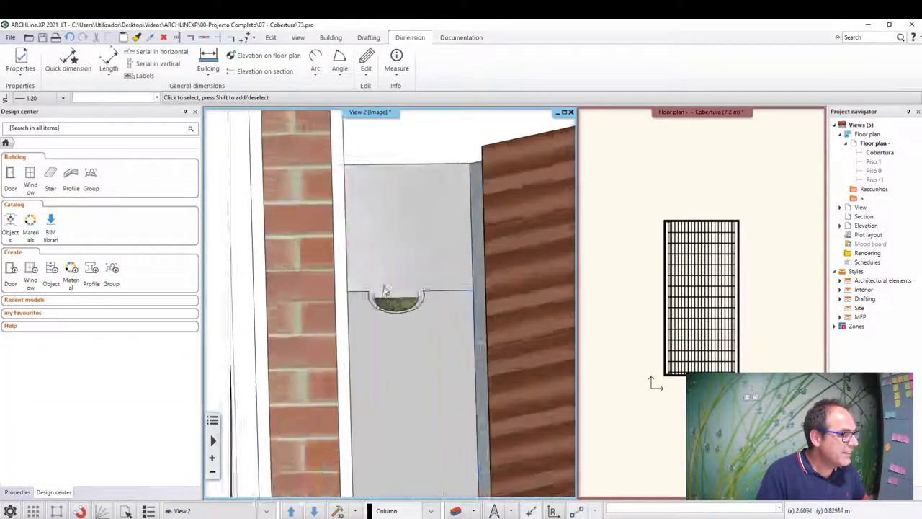
scroll(381, 288, "up", 2)
left_click(389, 319)
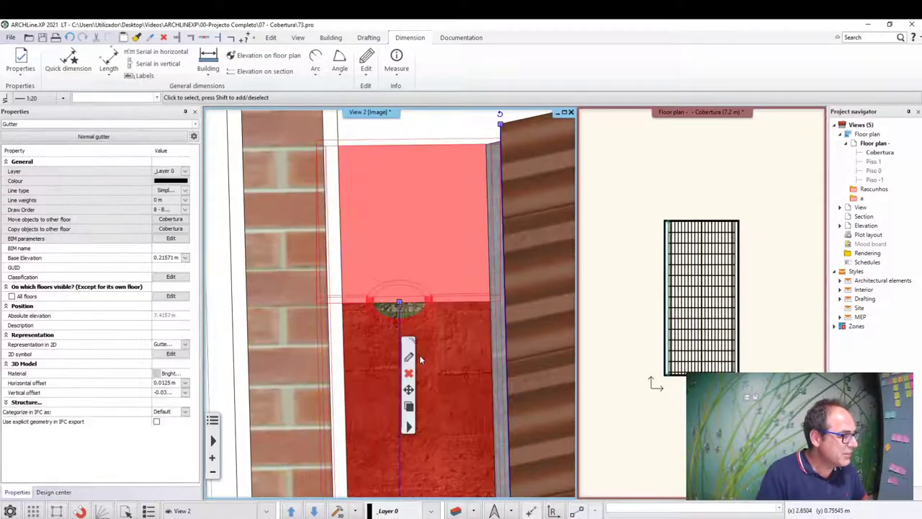
left_click(409, 358)
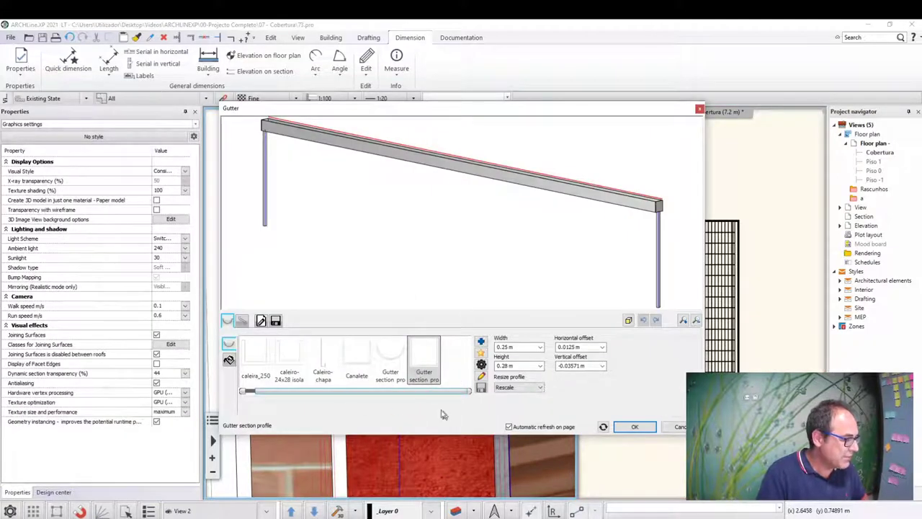
left_click(242, 319)
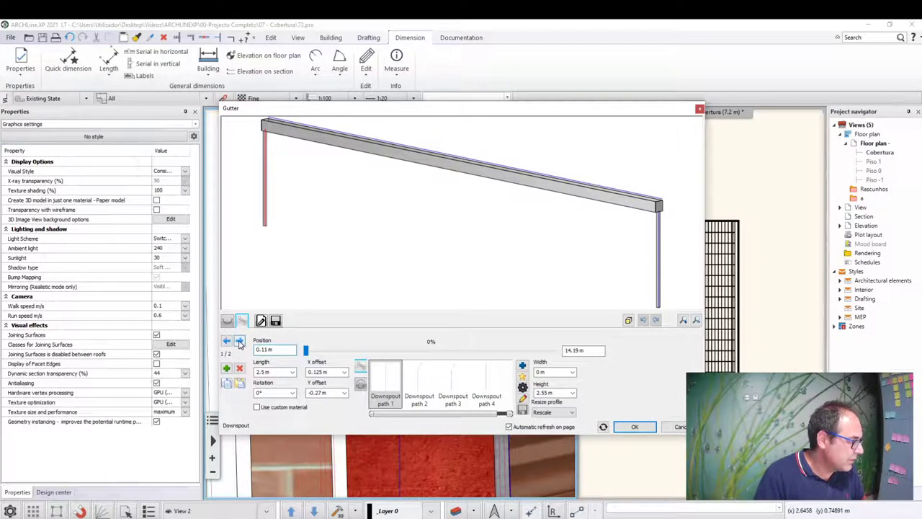
left_click(240, 341)
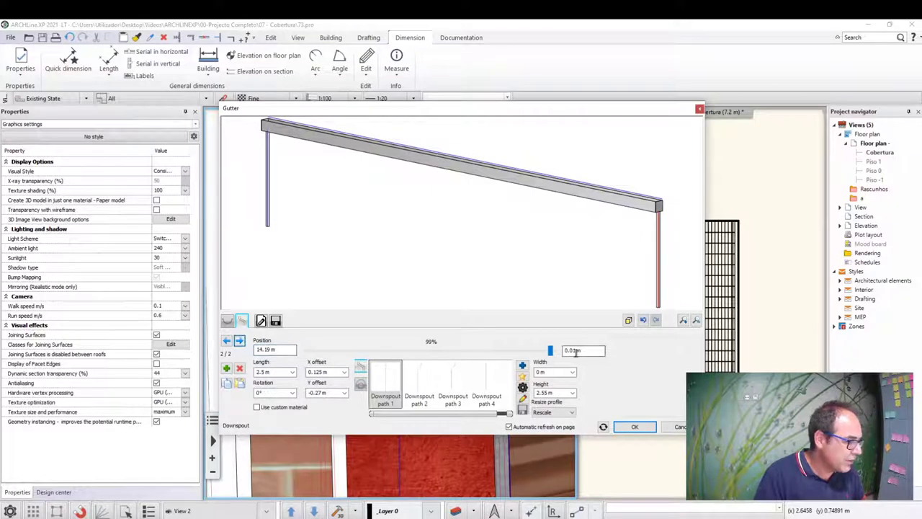
type("1")
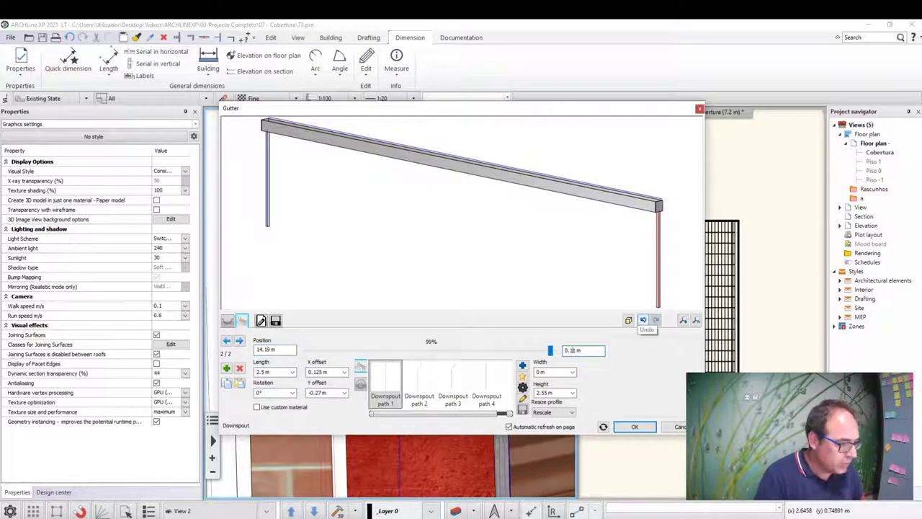
key("Return")
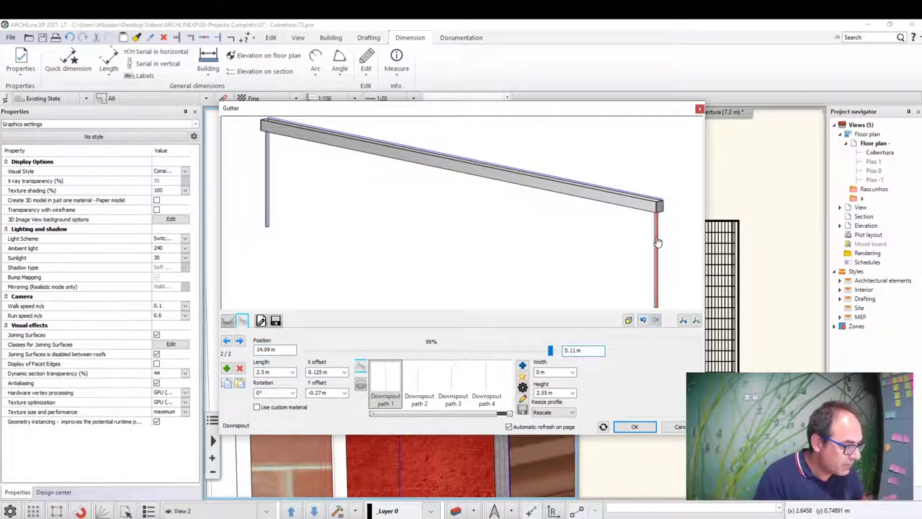
left_click(635, 428)
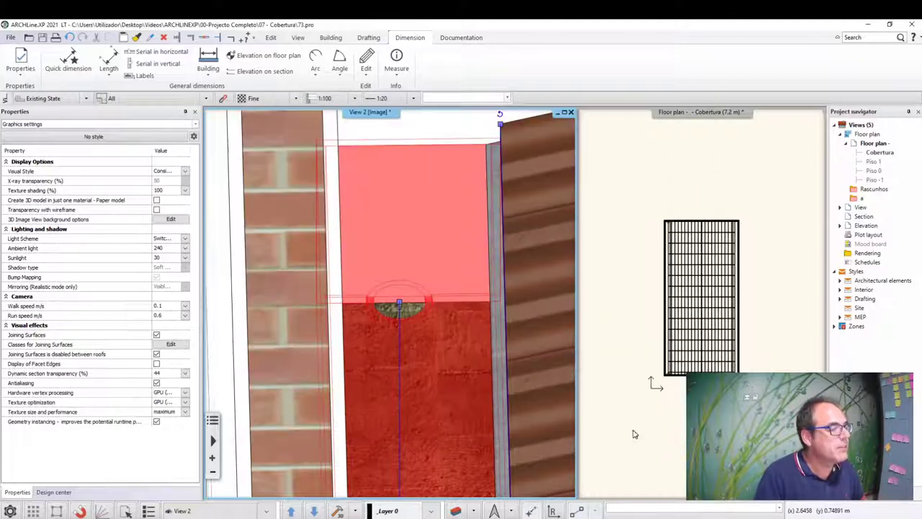
Step: Regenerate the building's 3D model
mouse_move(408, 336)
middle_mouse_down()
mouse_move(461, 312)
mouse_move(472, 353)
middle_mouse_up()
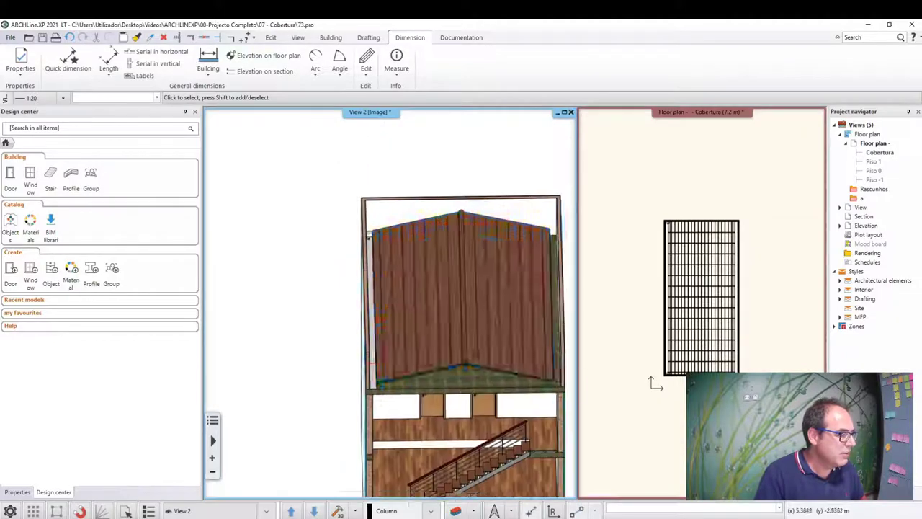
left_click(338, 511)
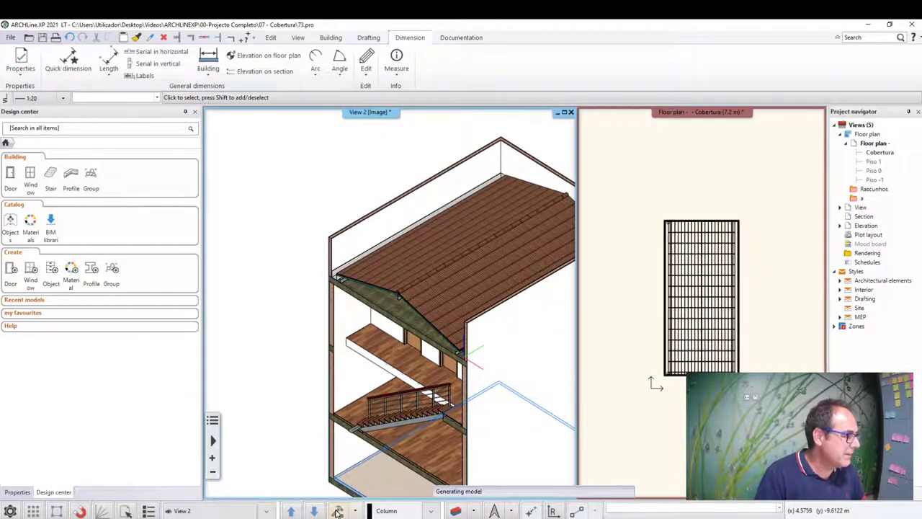
mouse_move(375, 403)
middle_mouse_down()
mouse_move(401, 360)
mouse_move(423, 261)
mouse_move(392, 317)
middle_mouse_up()
Step: Select the facade gutter at 7.4157 m absolute elevation, beside the windows
scroll(392, 317, "up", 3)
scroll(394, 315, "up", 3)
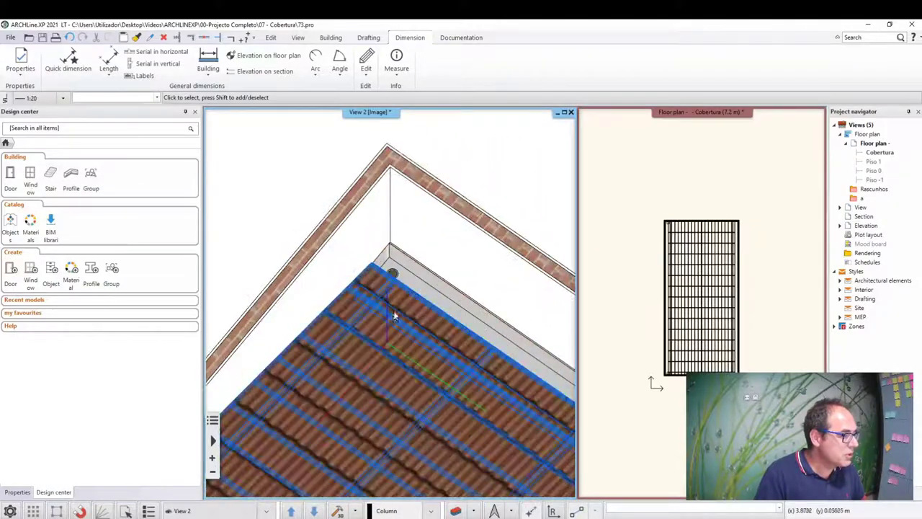
middle_click_drag(389, 274, 346, 221)
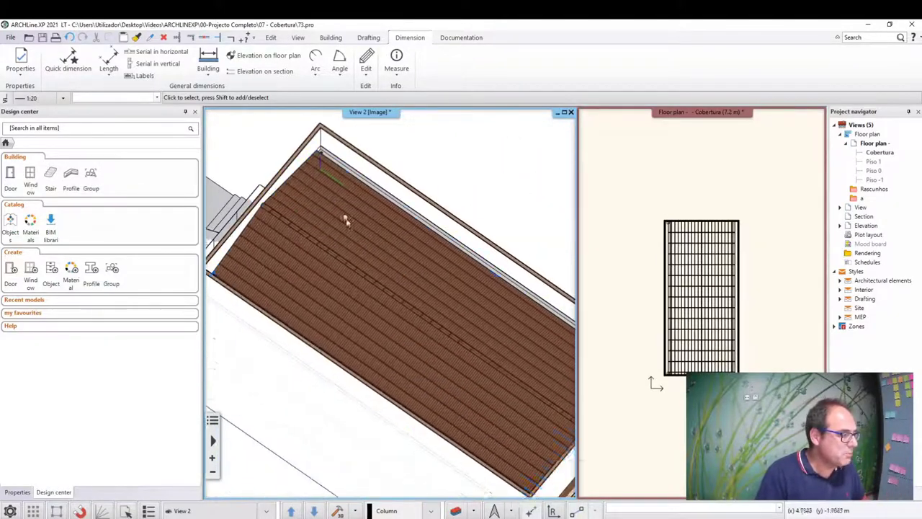
scroll(422, 383, "down", 5)
scroll(432, 319, "up", 3)
scroll(432, 319, "up", 3)
scroll(440, 356, "up", 3)
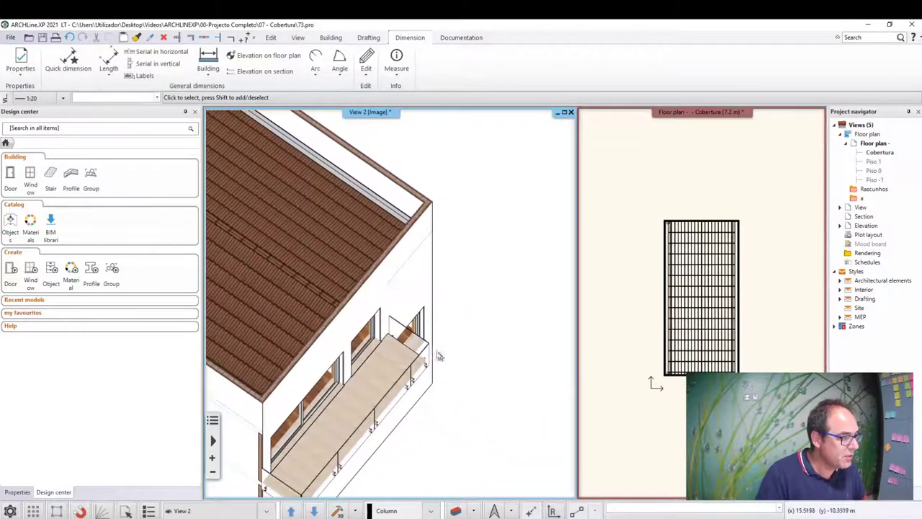
scroll(440, 355, "down", 3)
mouse_move(443, 374)
middle_mouse_down()
mouse_move(494, 370)
mouse_move(362, 256)
mouse_move(375, 311)
mouse_move(411, 362)
mouse_move(389, 368)
mouse_move(432, 317)
mouse_move(391, 302)
mouse_move(445, 274)
mouse_move(360, 319)
mouse_move(403, 249)
mouse_move(454, 237)
mouse_move(449, 265)
middle_mouse_up()
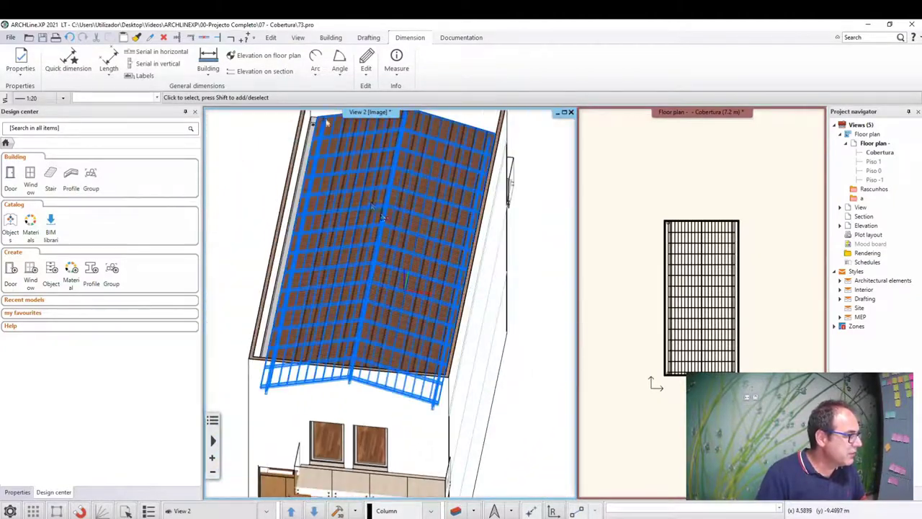
mouse_move(382, 217)
middle_mouse_down()
mouse_move(284, 336)
mouse_move(306, 346)
mouse_move(302, 258)
middle_mouse_up()
left_click(284, 338)
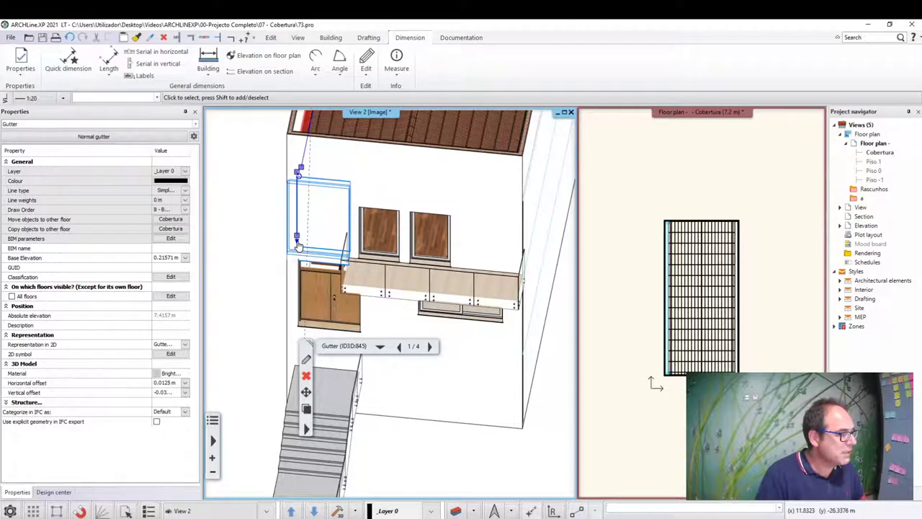
Step: Snap the facade gutter's two reference points onto the roof corner endpoints
left_click(298, 244)
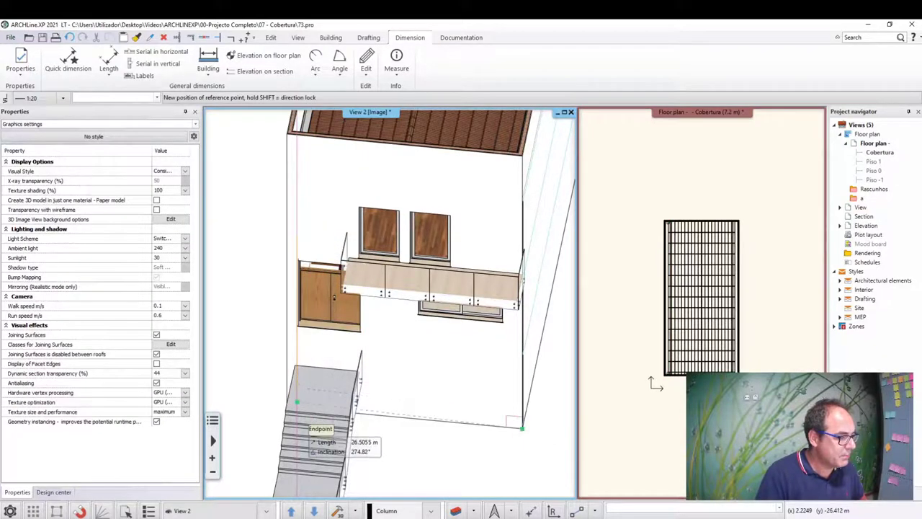
left_click(297, 402)
mouse_move(296, 402)
middle_mouse_down()
mouse_move(392, 325)
mouse_move(418, 244)
mouse_move(453, 428)
middle_mouse_up()
left_click(412, 253)
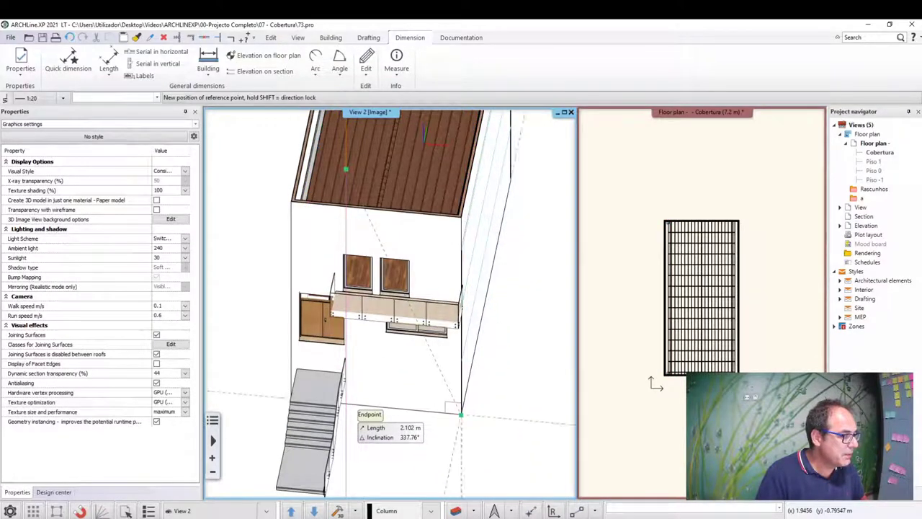
left_click(461, 415)
middle_click_drag(445, 397, 287, 441)
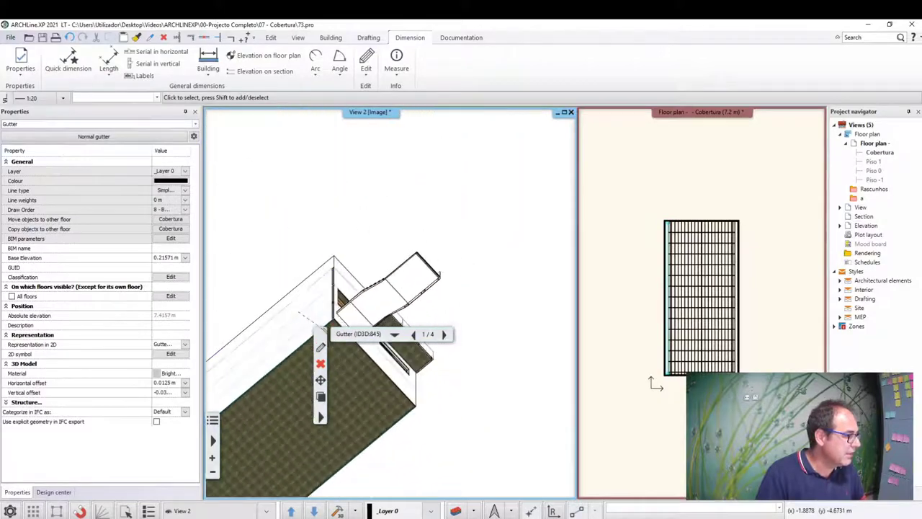
mouse_move(333, 257)
middle_mouse_down()
mouse_move(402, 281)
mouse_move(402, 294)
mouse_move(374, 301)
middle_mouse_up()
Step: Select the matching gutter along the roof's opposite eave, at 7.4157 m elevation
key("Escape")
scroll(375, 301, "down", 3)
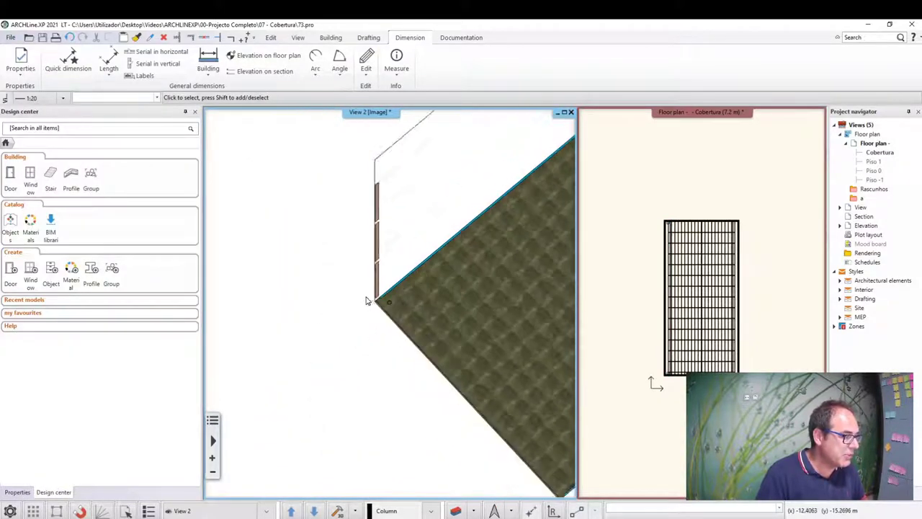
scroll(371, 303, "down", 3)
scroll(437, 251, "down", 3)
scroll(430, 314, "down", 2)
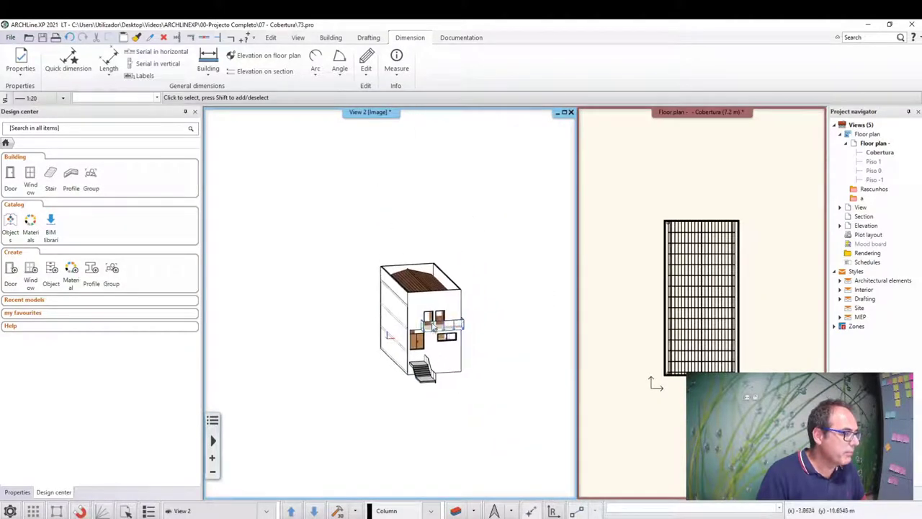
middle_click_drag(465, 278, 404, 303)
scroll(397, 306, "up", 3)
scroll(389, 311, "up", 3)
scroll(370, 305, "up", 3)
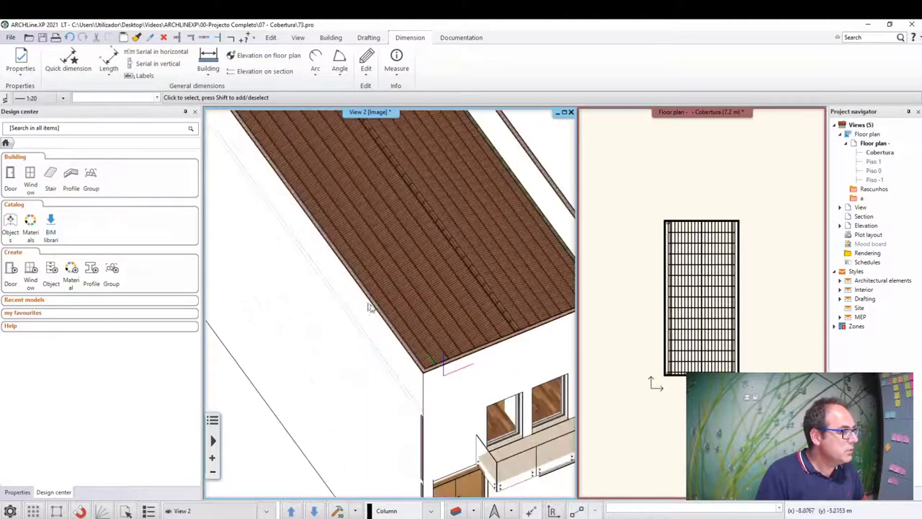
scroll(363, 319, "up", 1)
scroll(363, 318, "up", 2)
scroll(346, 325, "down", 1)
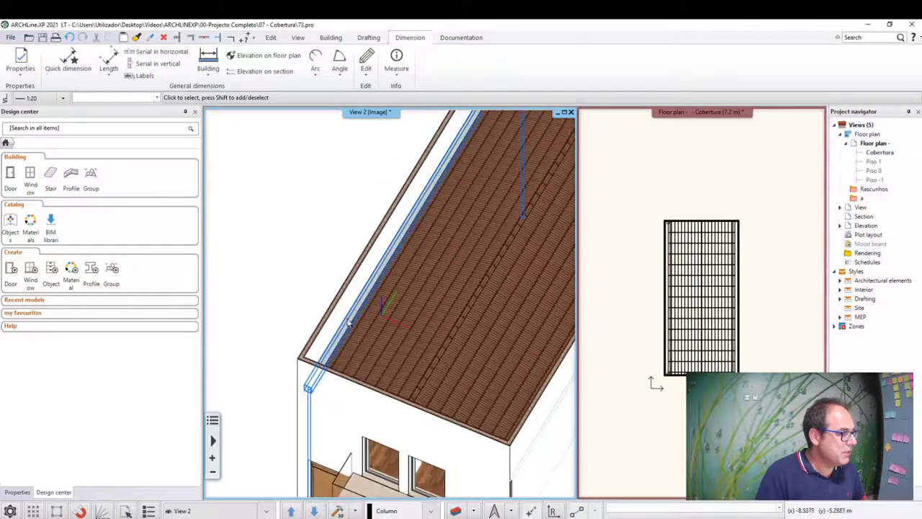
left_click(349, 322)
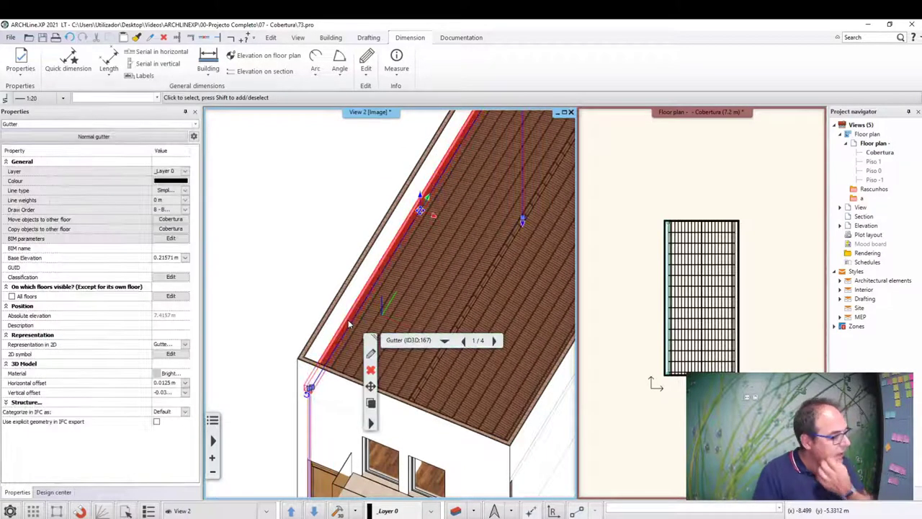
Step: Start saving the gutter as a new library item named Caleiro_Interior_01
left_click(370, 354)
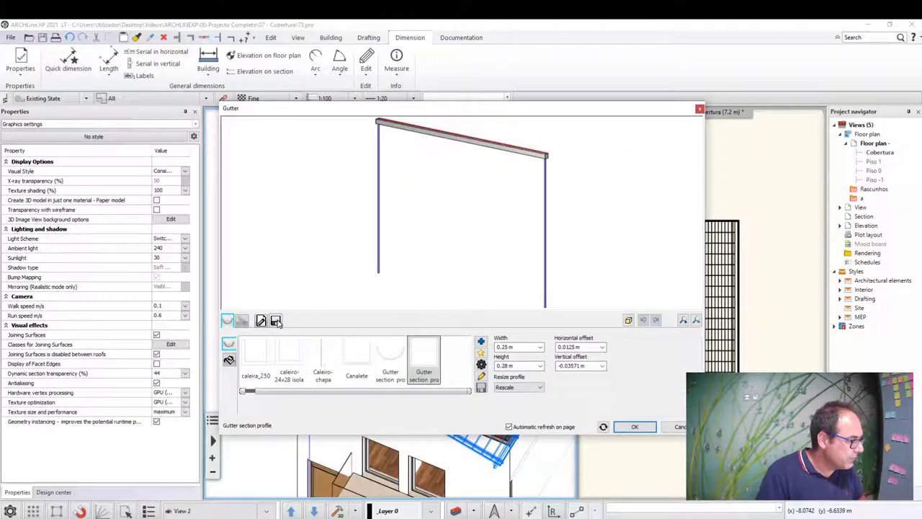
left_click(276, 322)
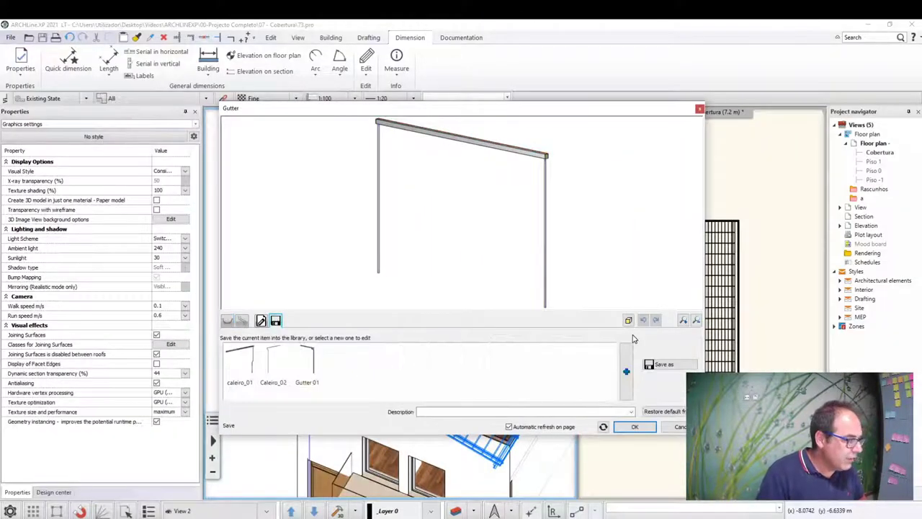
left_click(626, 371)
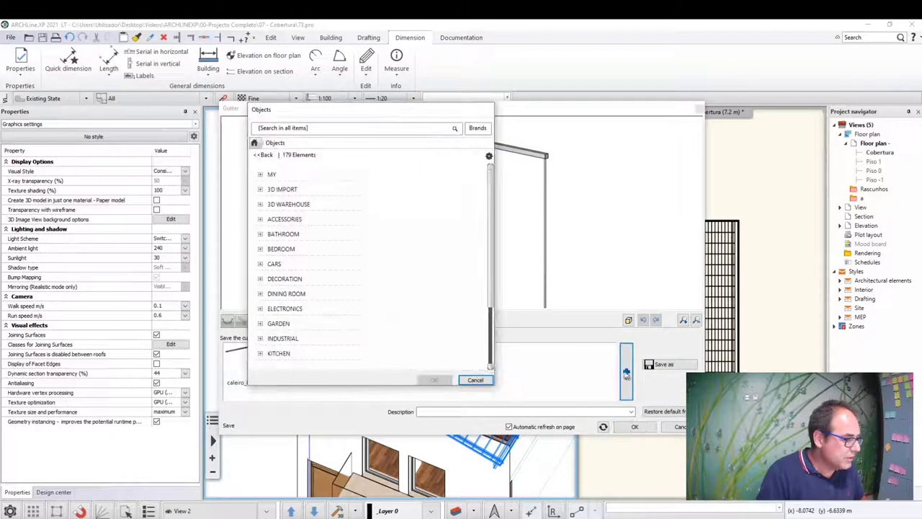
left_click(475, 381)
left_click(659, 364)
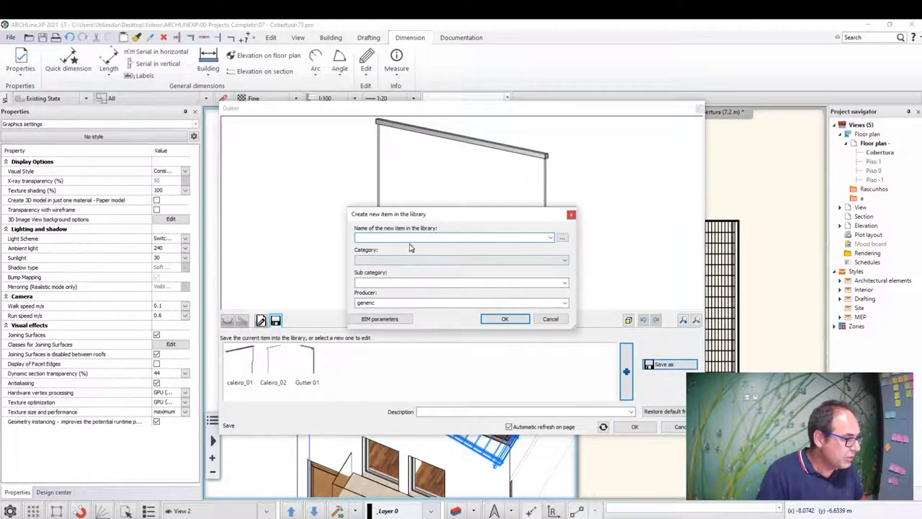
left_click(550, 238)
type("Caleiro_Interior_01")
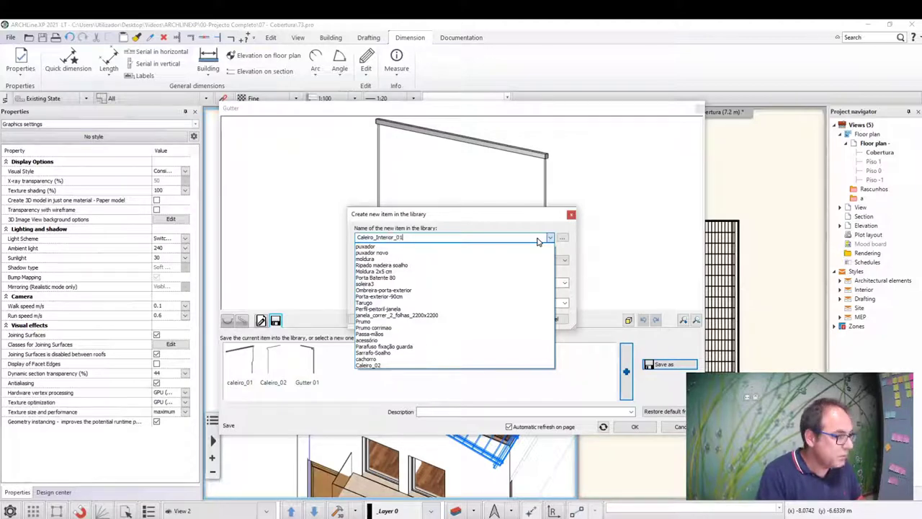
left_click(537, 239)
Step: File the item under category MY, sub category Caleiros, with a producer, and create it
left_click(563, 262)
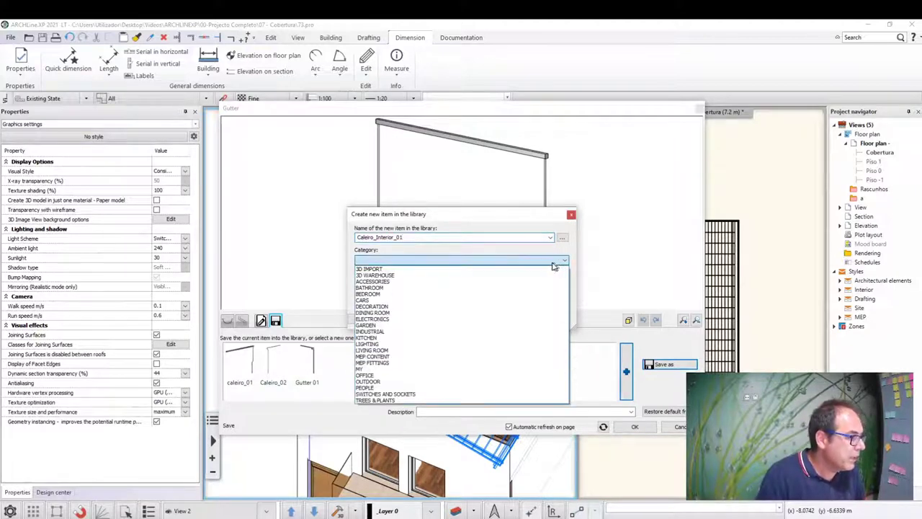
left_click(374, 373)
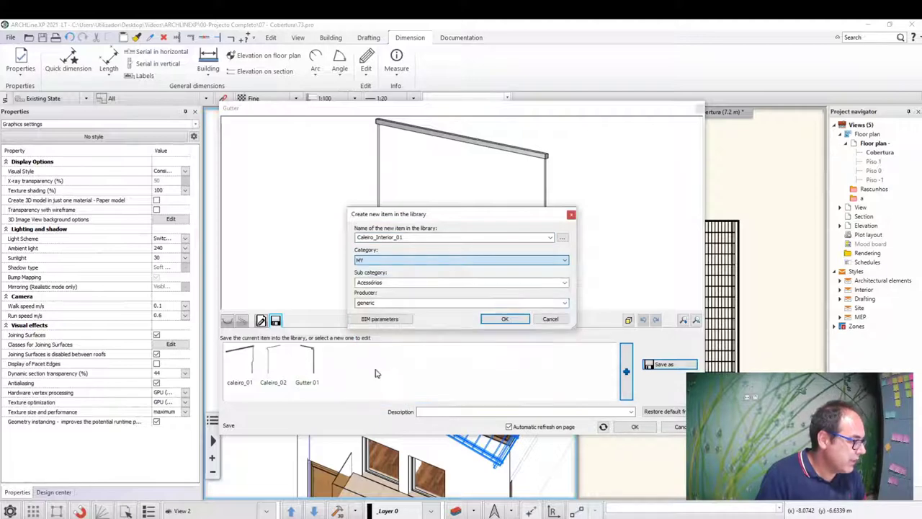
left_click(564, 282)
left_click(434, 301)
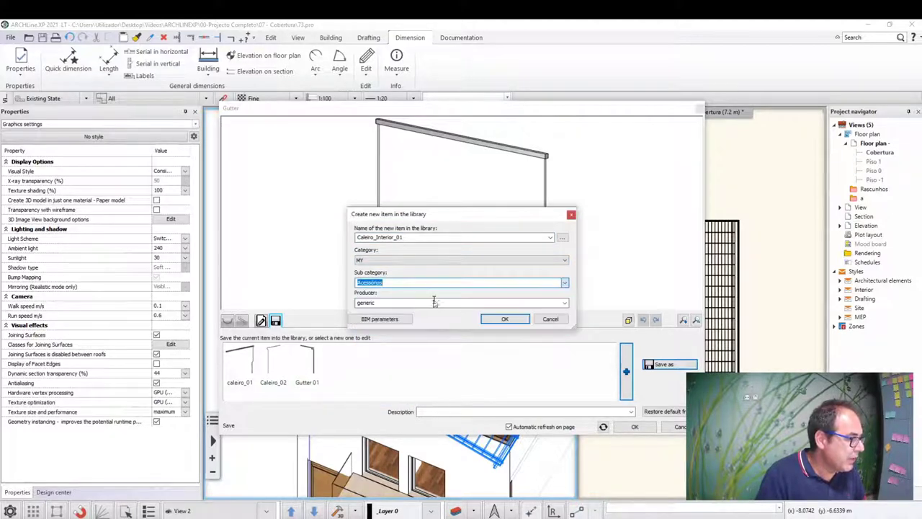
left_click(561, 305)
left_click(564, 303)
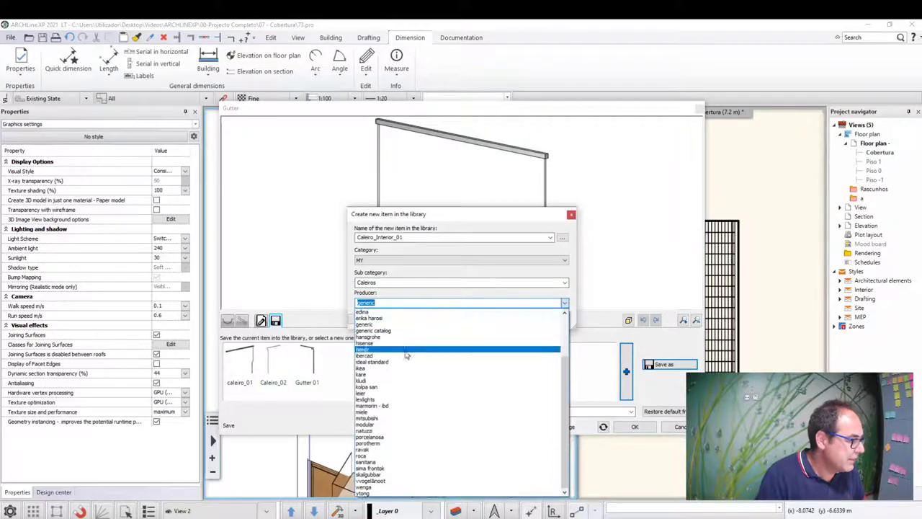
left_click(402, 358)
left_click(504, 319)
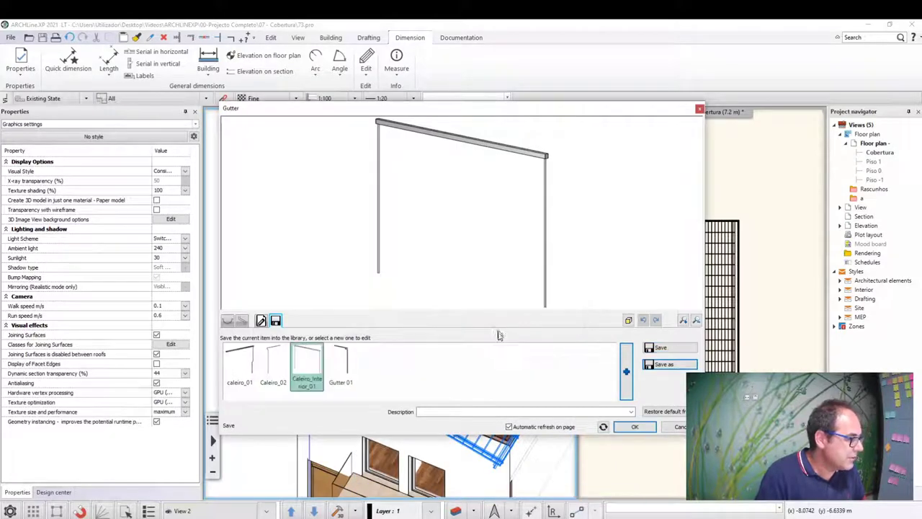
left_click(636, 427)
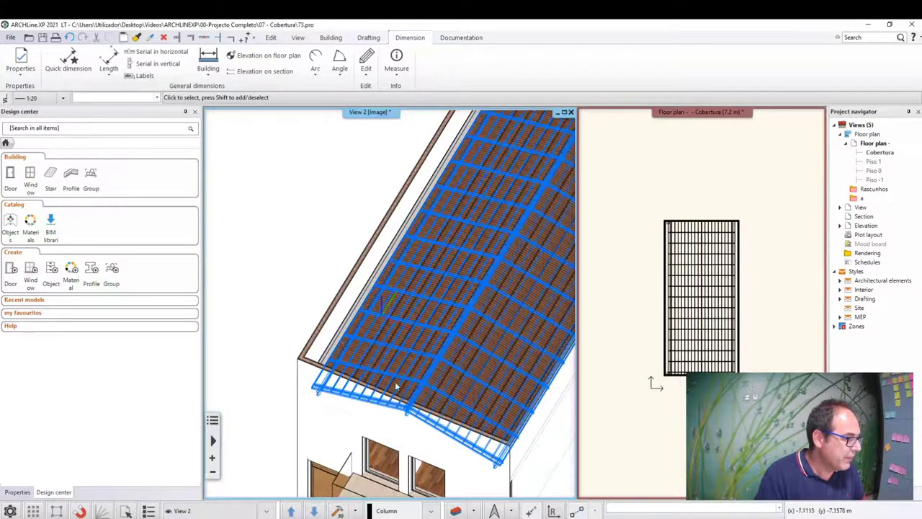
Step: Start a new gutter with Building > Roof > Gutter on a picked roof edge
mouse_move(363, 282)
middle_mouse_down()
mouse_move(437, 375)
mouse_move(493, 374)
middle_mouse_up()
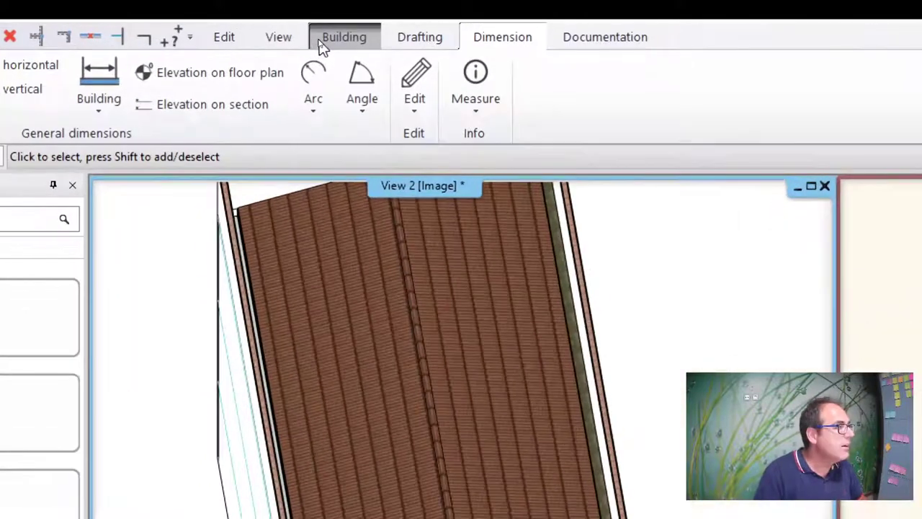
left_click(320, 40)
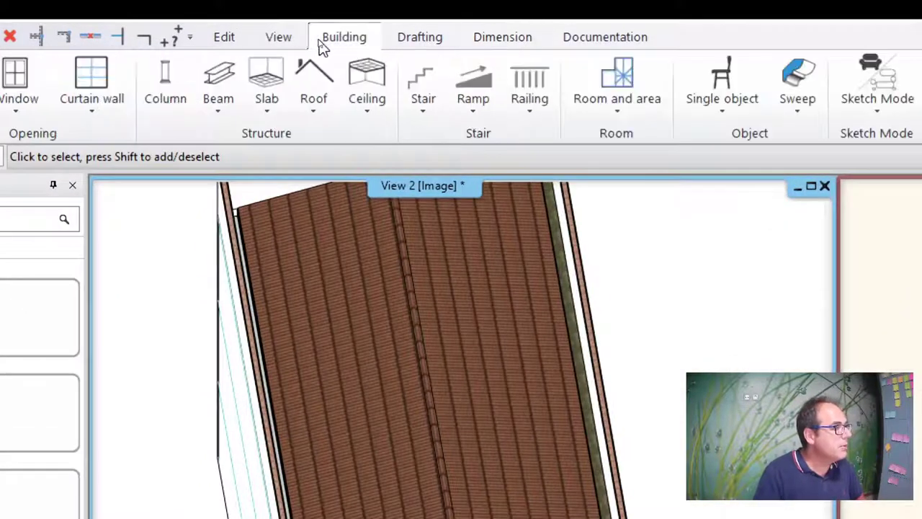
left_click(323, 106)
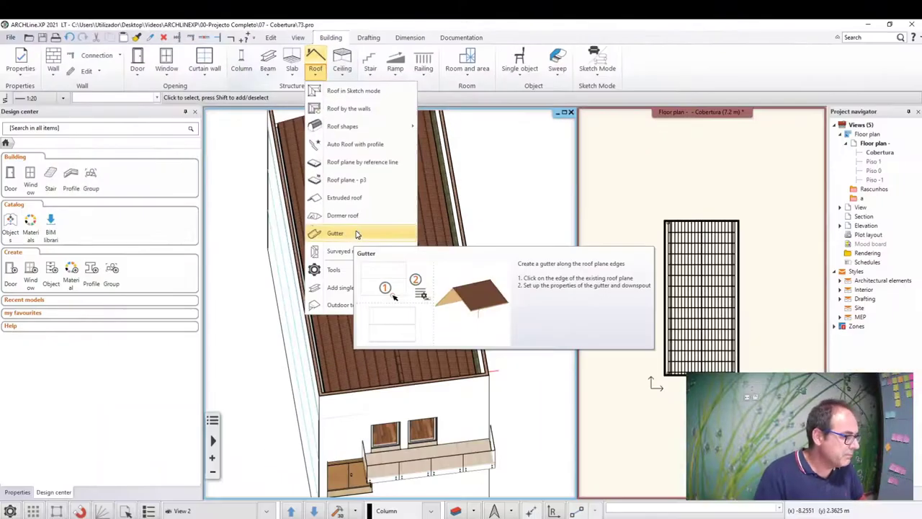
left_click(389, 427)
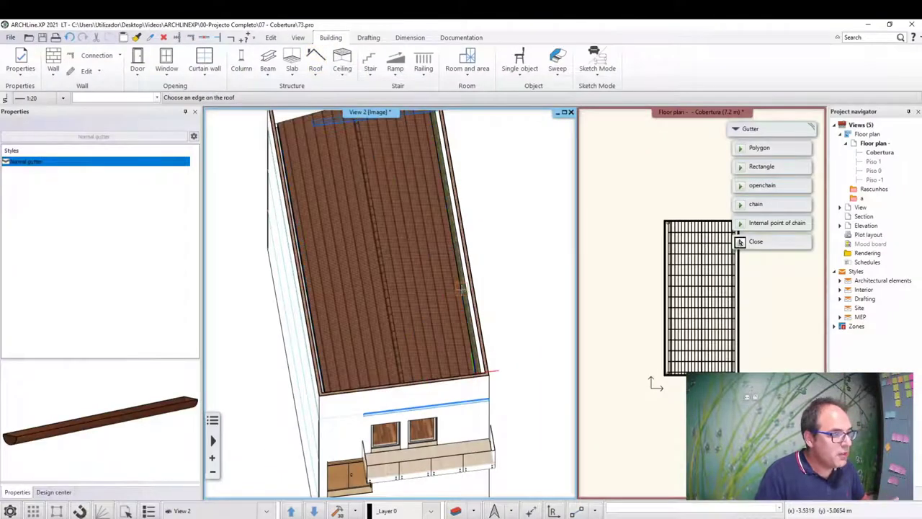
left_click(461, 288)
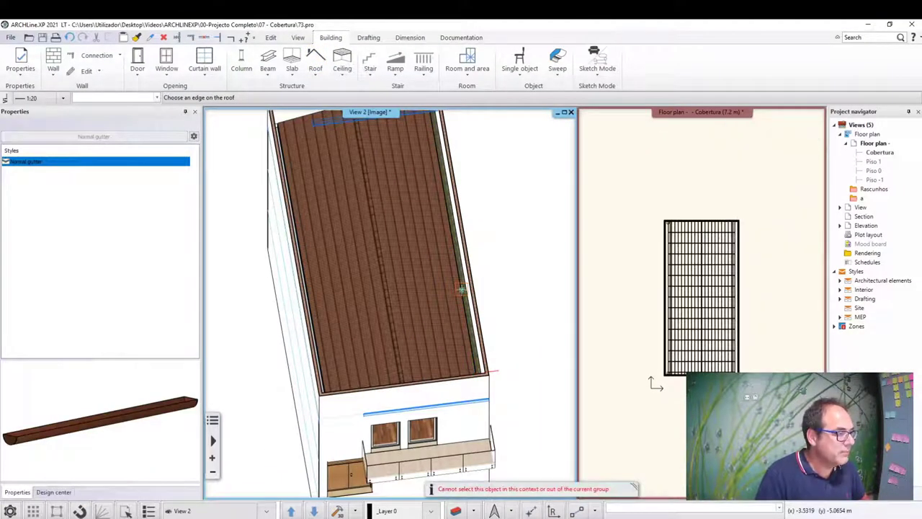
left_click(456, 280)
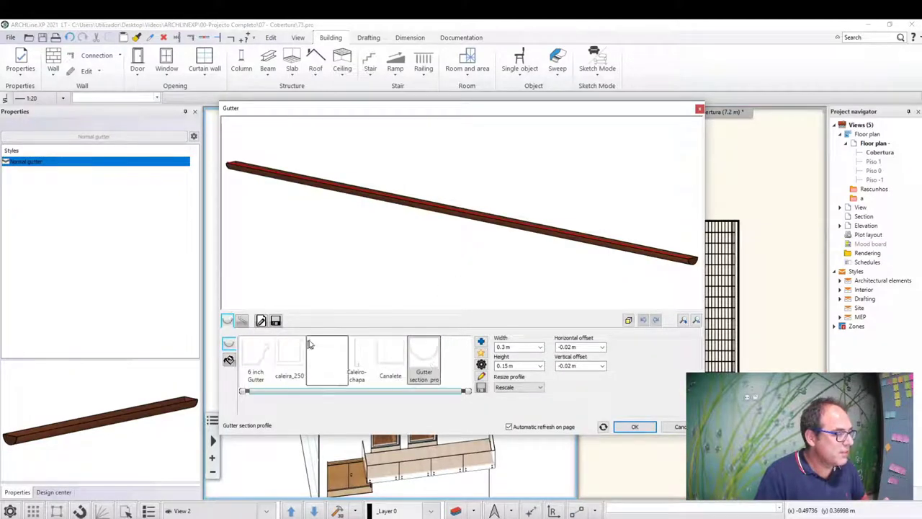
Step: Load the saved Caleiro_Interior_01 gutter into the Normal style and apply it
left_click(276, 323)
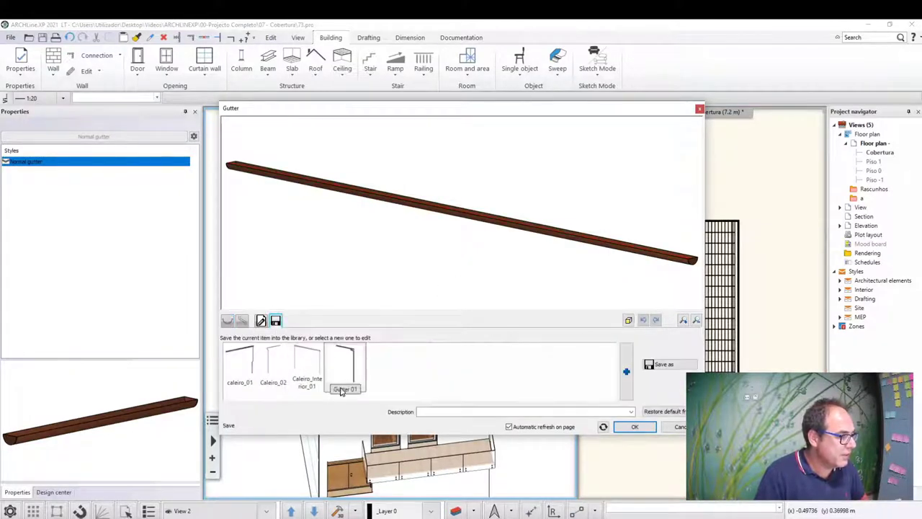
left_click(306, 373)
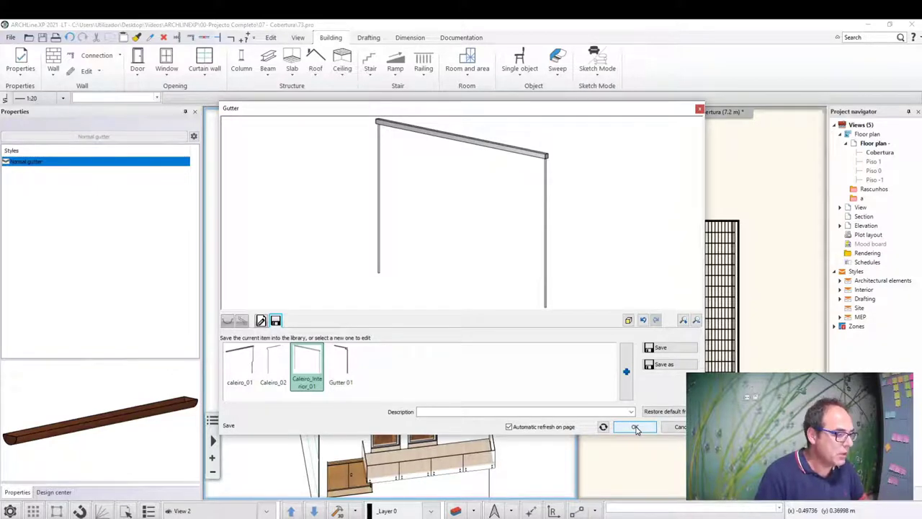
left_click(635, 427)
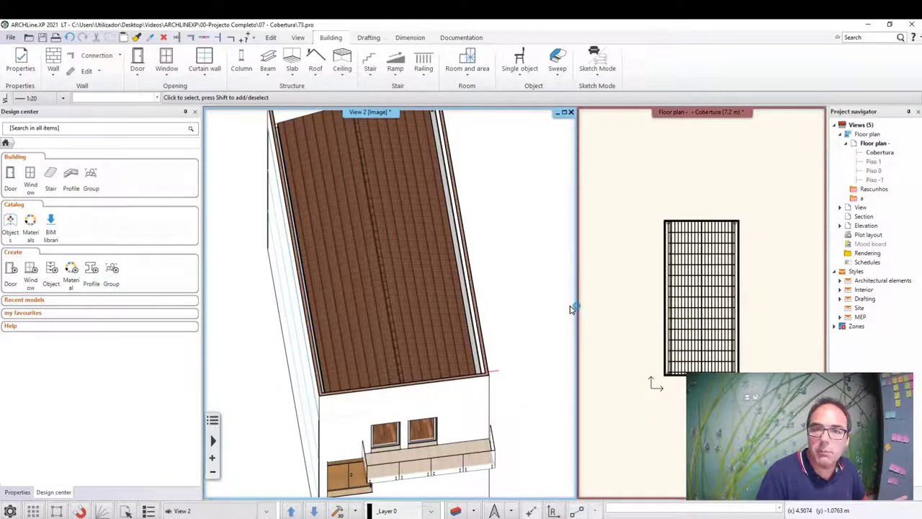
Step: Orbit the 3D model to an isometric view looking steeply down onto the roof
middle_click_drag(539, 334, 496, 331)
scroll(492, 357, "up", 2)
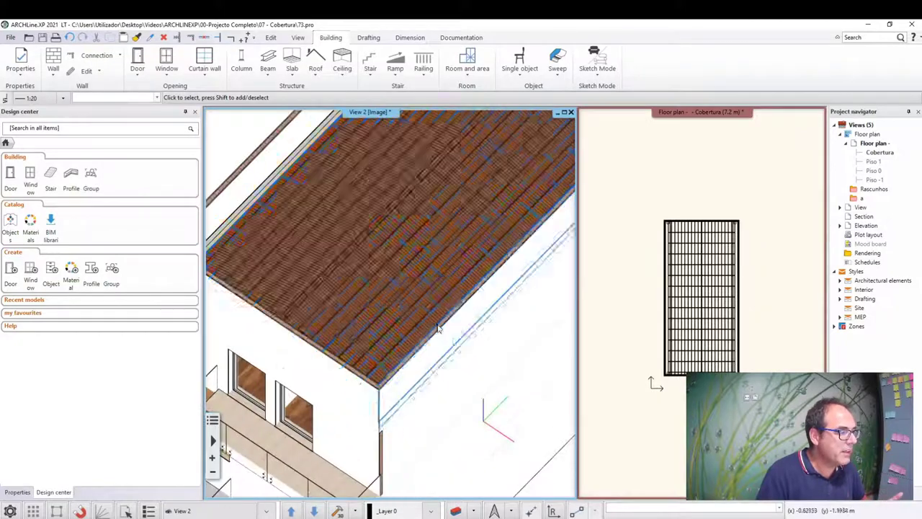
scroll(438, 325, "down", 3)
scroll(393, 333, "up", 2)
middle_click_drag(394, 333, 384, 296)
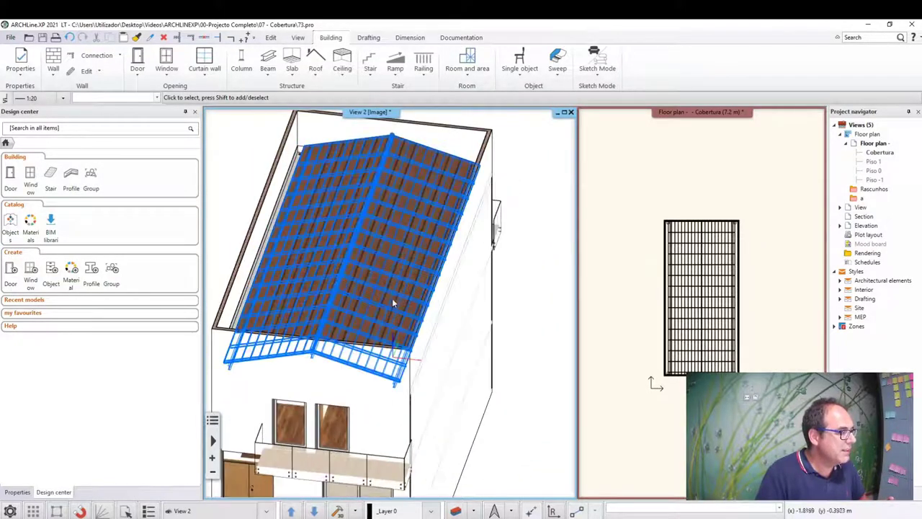
scroll(392, 298, "down", 3)
Step: Show Piso 0 in the floor plan and select then release the section group for a cutaway 3D model
left_click(626, 359)
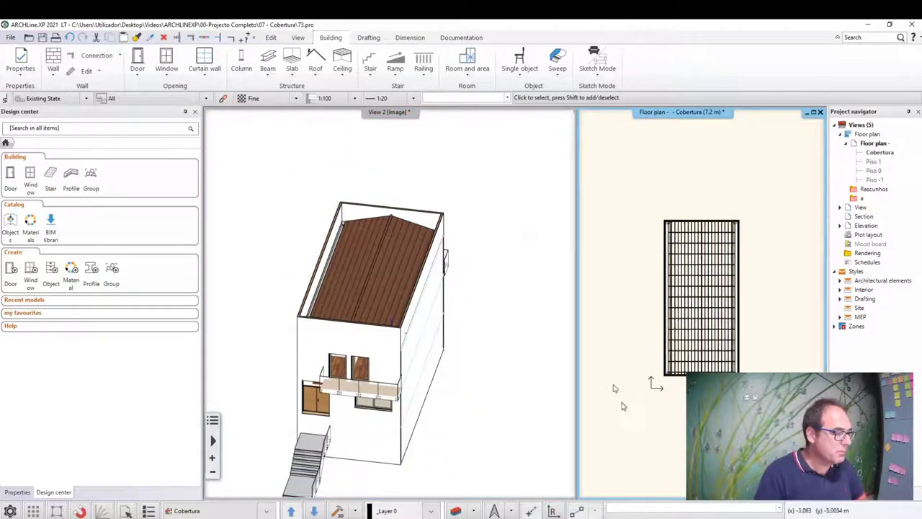
left_click(317, 510)
left_click(317, 510)
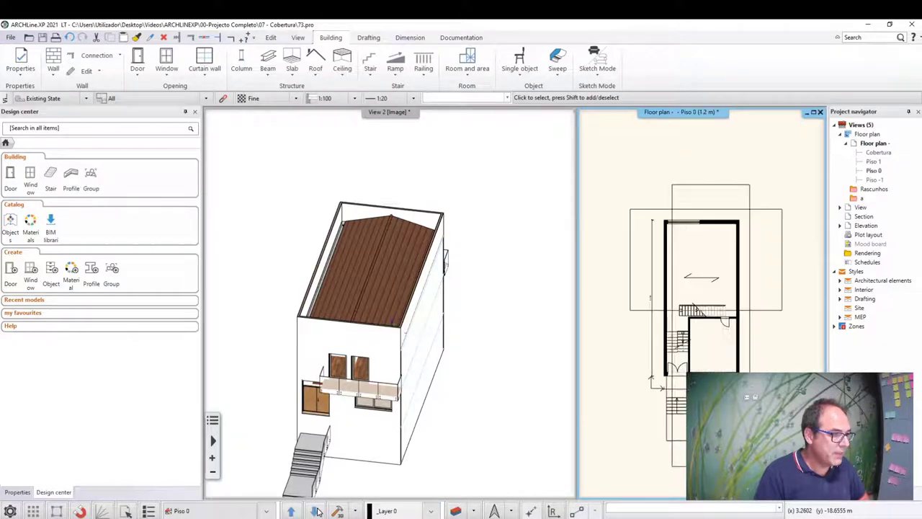
left_click(769, 313)
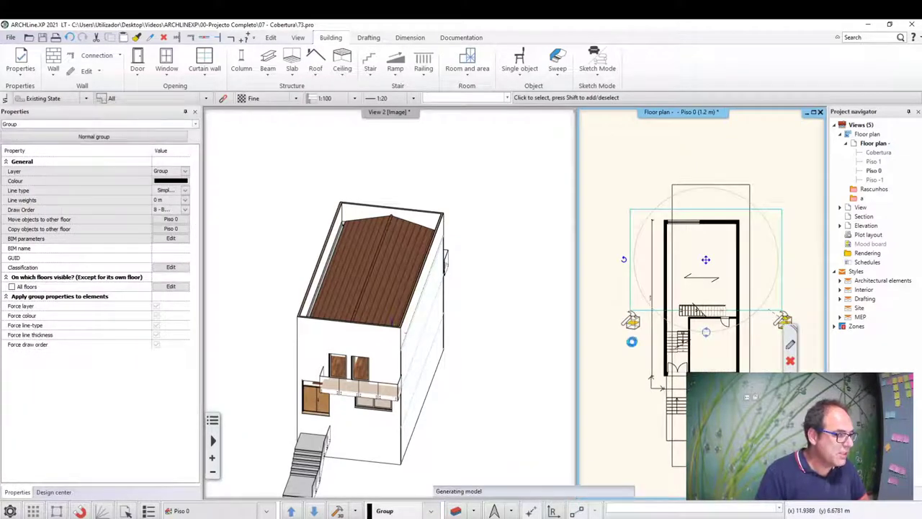
left_click(616, 351)
Step: Zoom in on the eave and orbit to a level view of the gable section
scroll(530, 326, "up", 2)
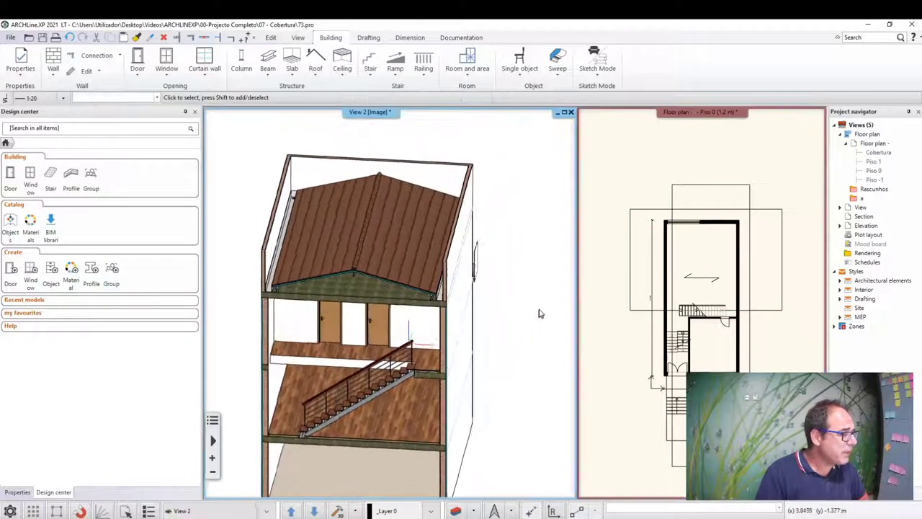
scroll(505, 310, "up", 3)
scroll(461, 288, "up", 2)
scroll(425, 283, "up", 2)
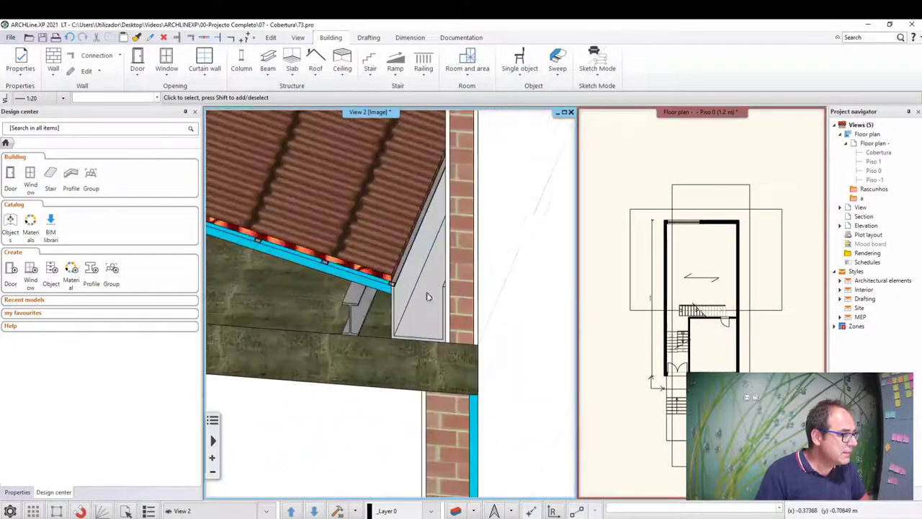
scroll(428, 292, "down", 3)
scroll(428, 292, "down", 2)
scroll(492, 336, "down", 1)
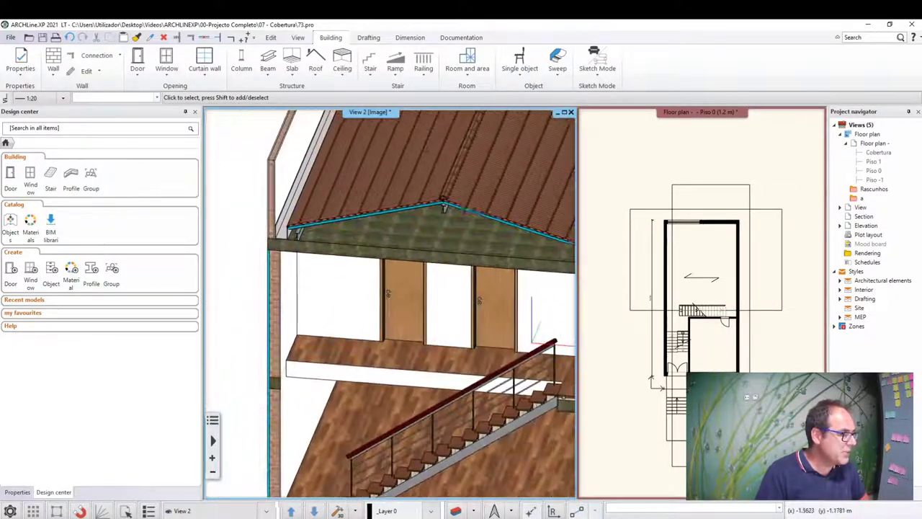
scroll(492, 337, "down", 1)
scroll(492, 336, "down", 1)
scroll(492, 337, "down", 1)
middle_click_drag(491, 337, 484, 306)
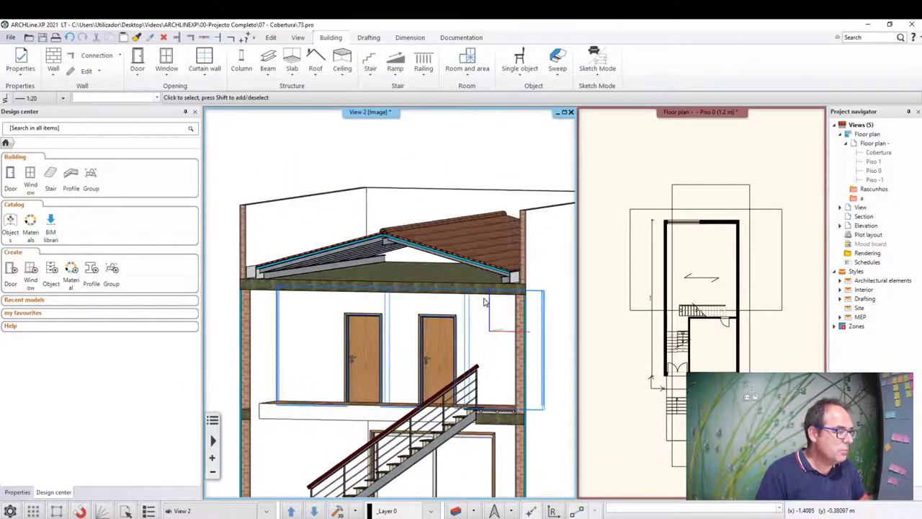